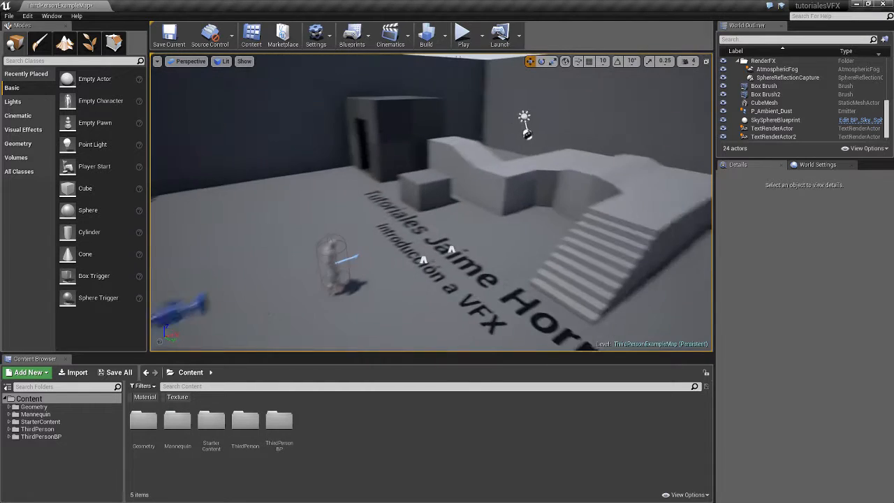
Play the level in the viewport and run and jump the third-person character around the floor outside the room.
key("d")
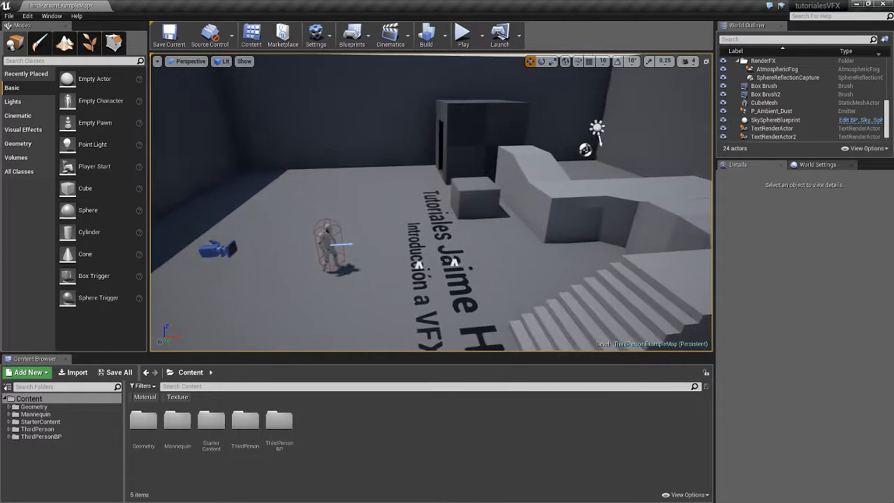
left_click(462, 32)
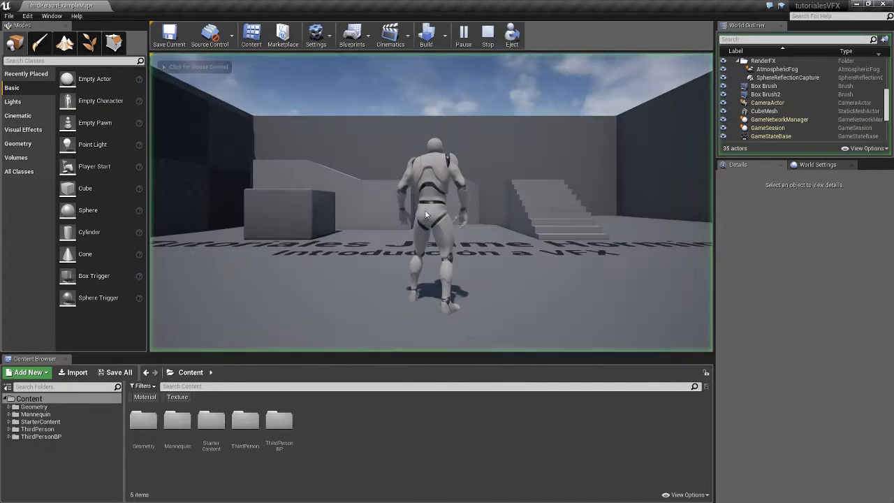
key("w")
key("a")
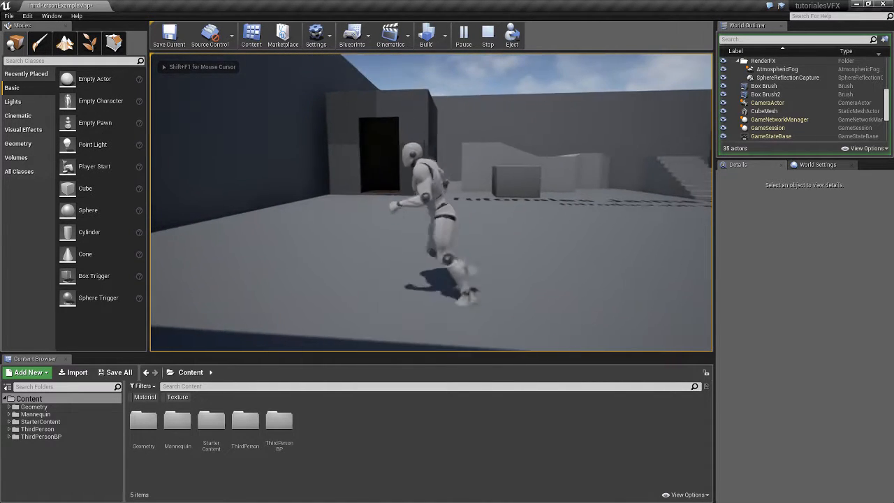
key("w")
key("a")
key("w")
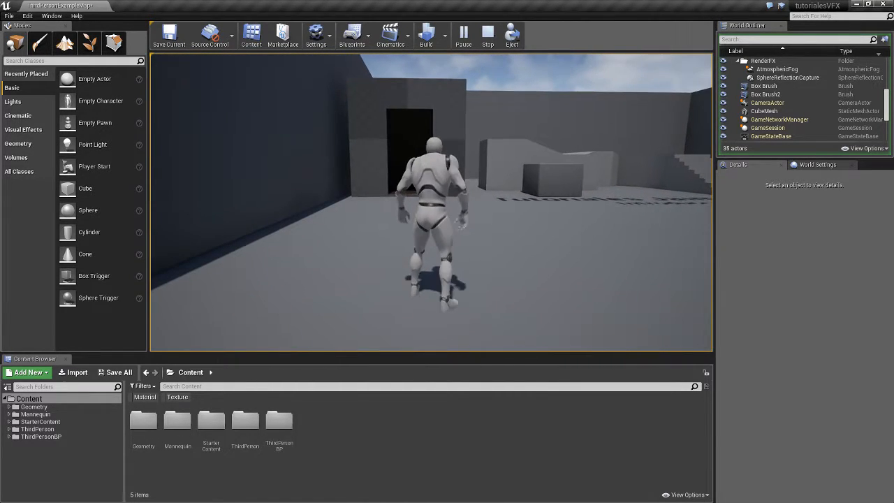
key("w")
key("w")
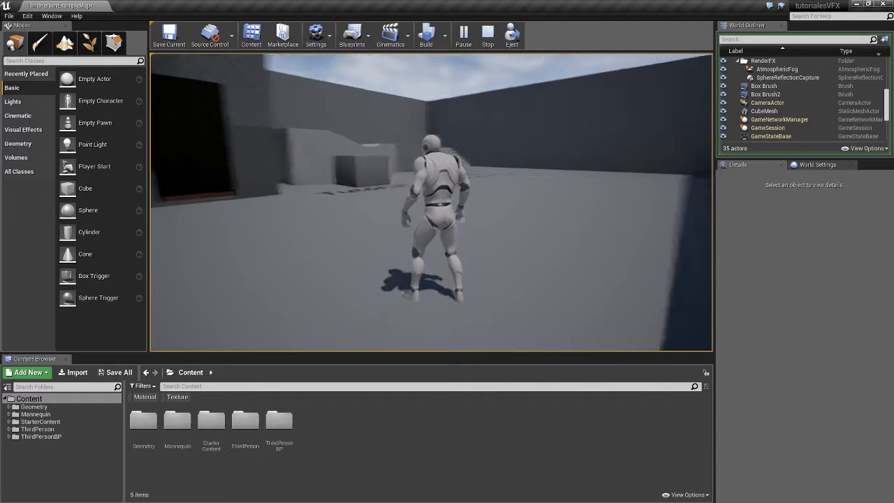
key("a")
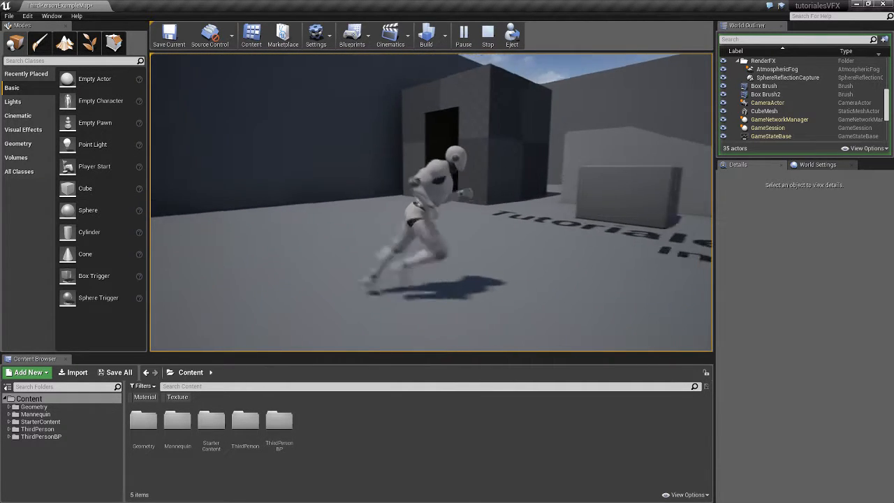
key("a")
key("w")
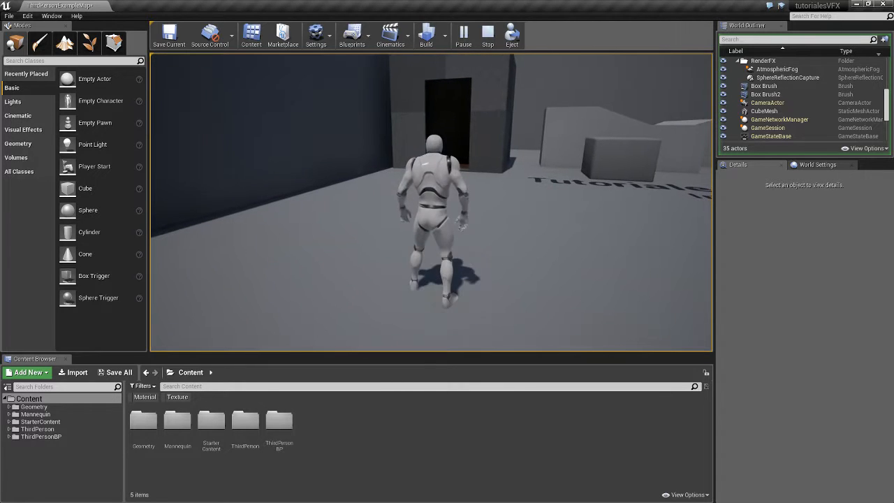
key("d")
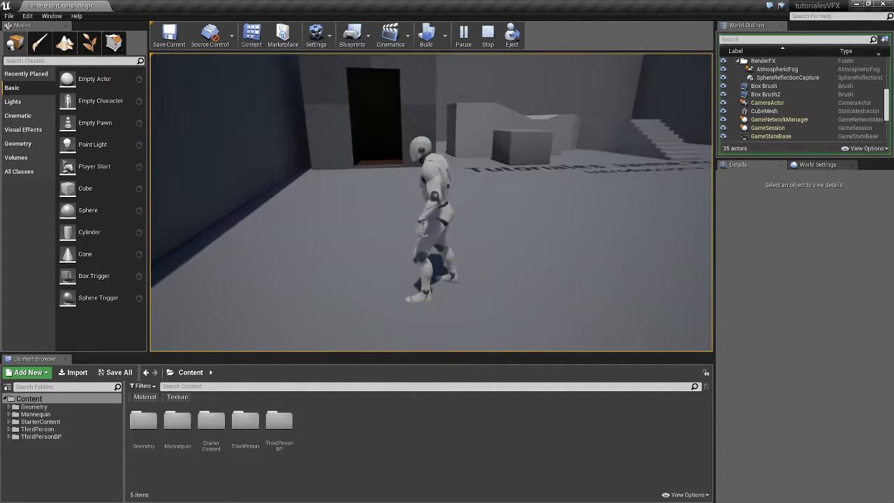
key("w")
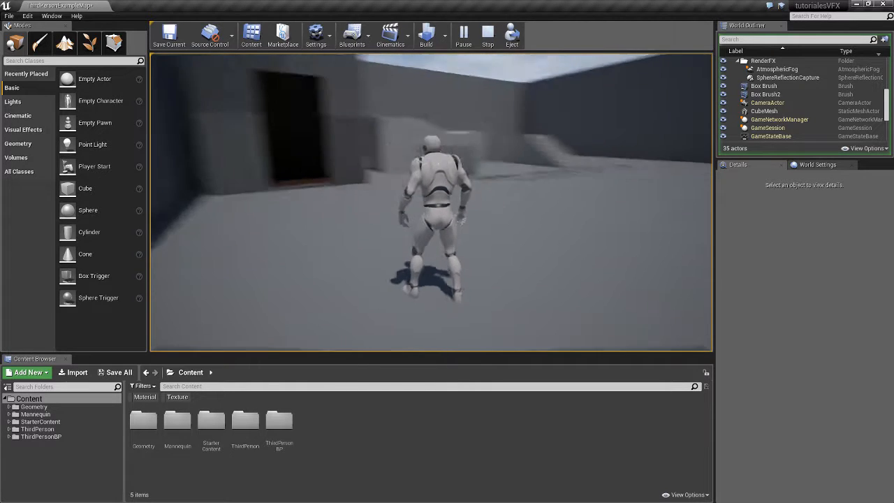
key("a")
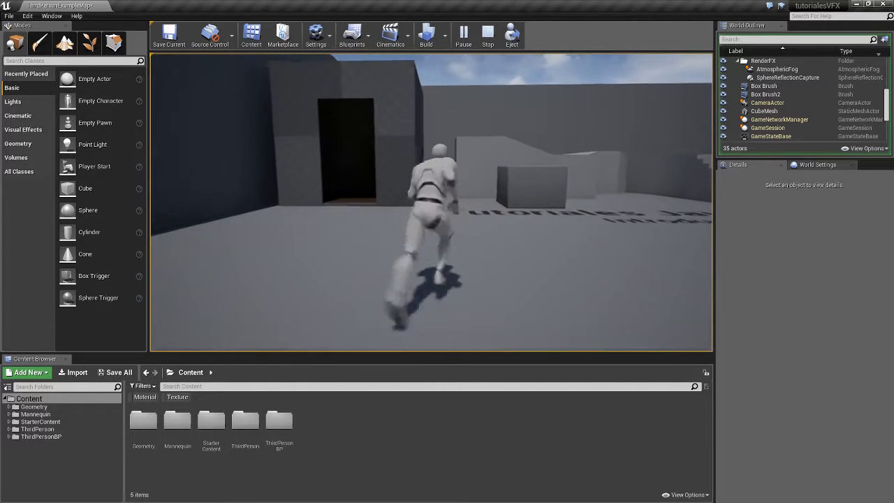
key("space")
key("a")
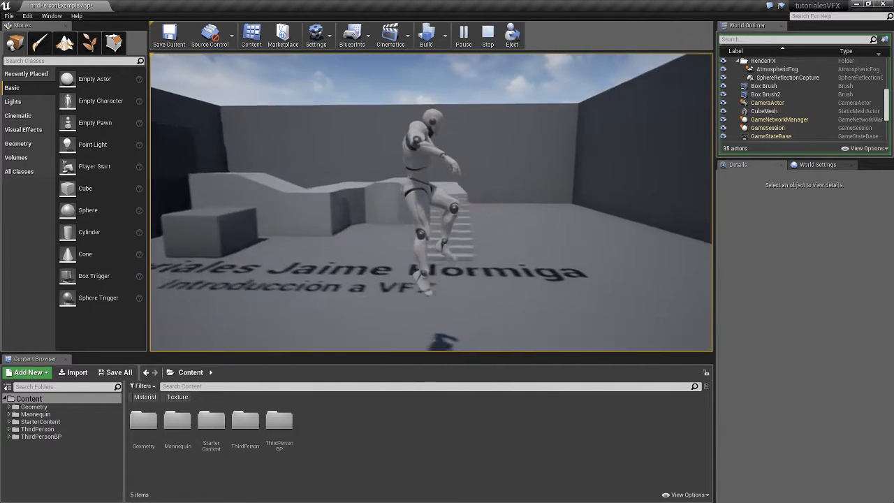
key("a")
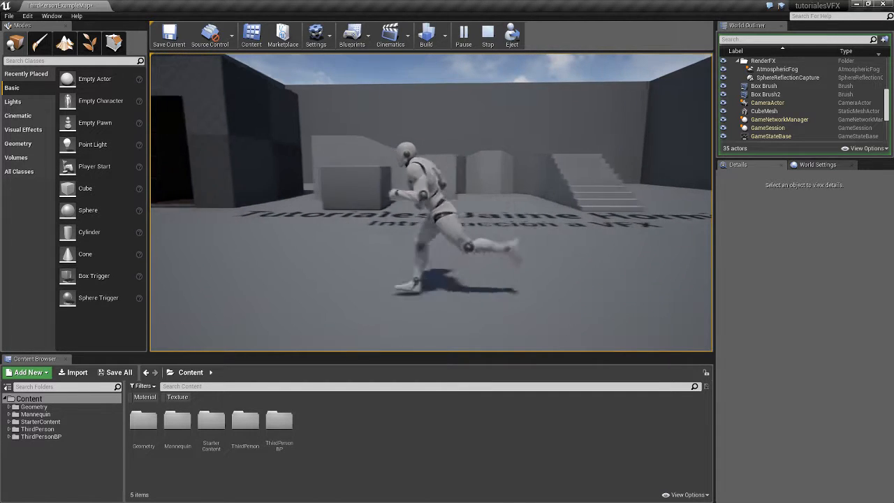
Run the character into the dark room to examine the ambient dust particles, and end the play session outside.
key("w")
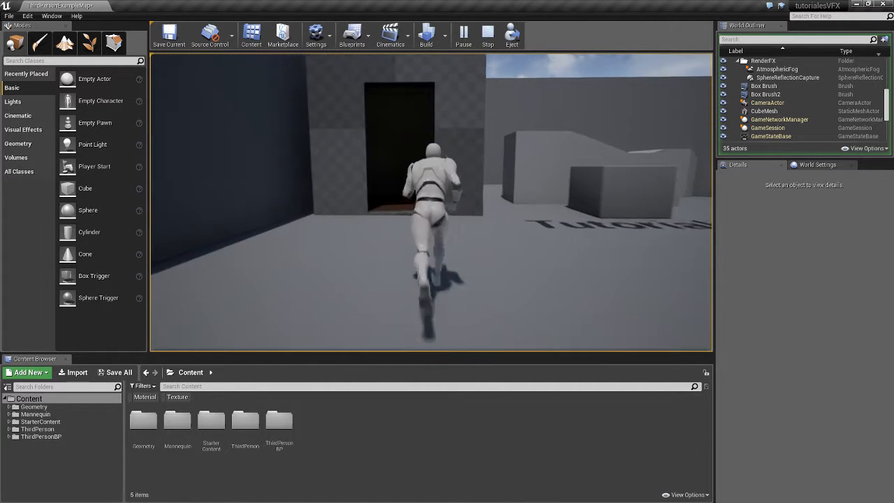
key("w")
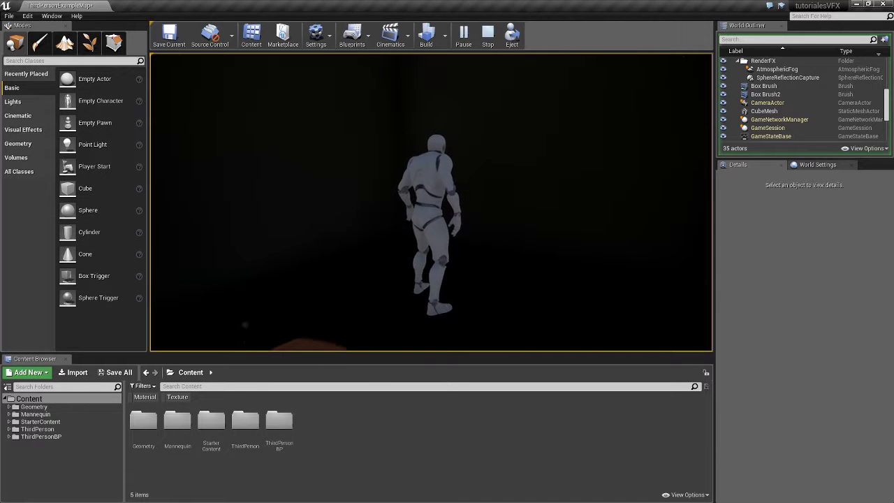
key("w")
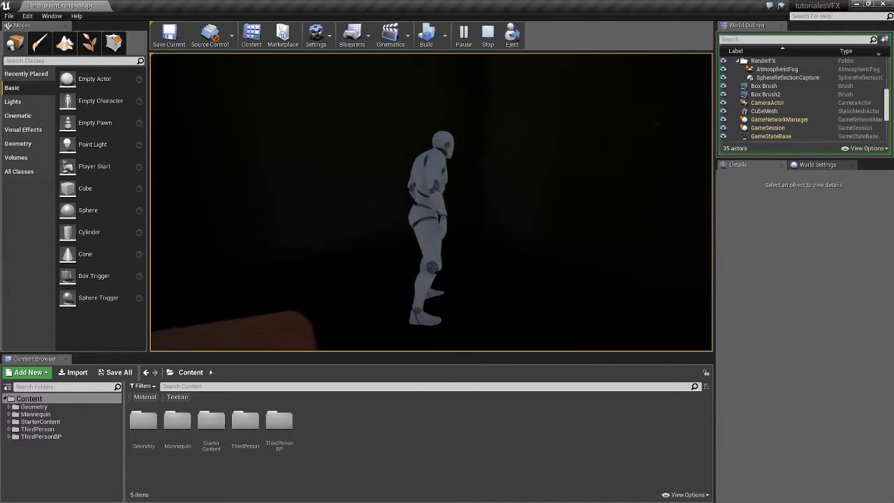
key("d")
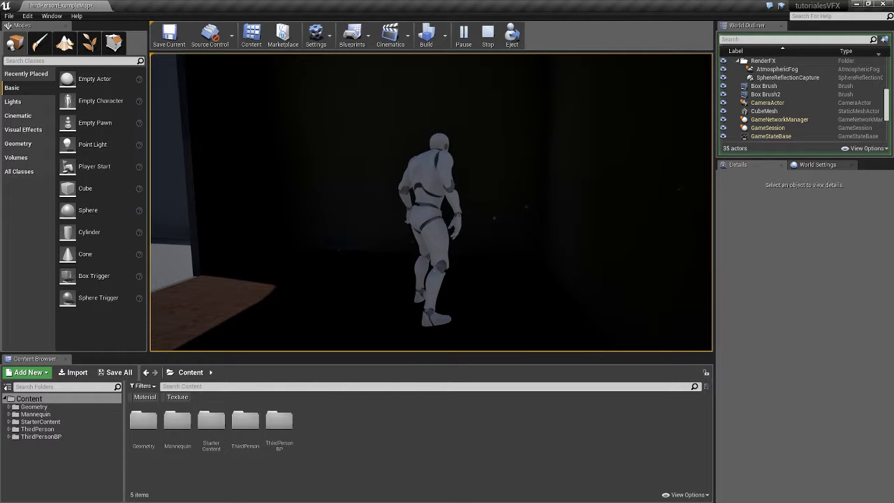
key("a")
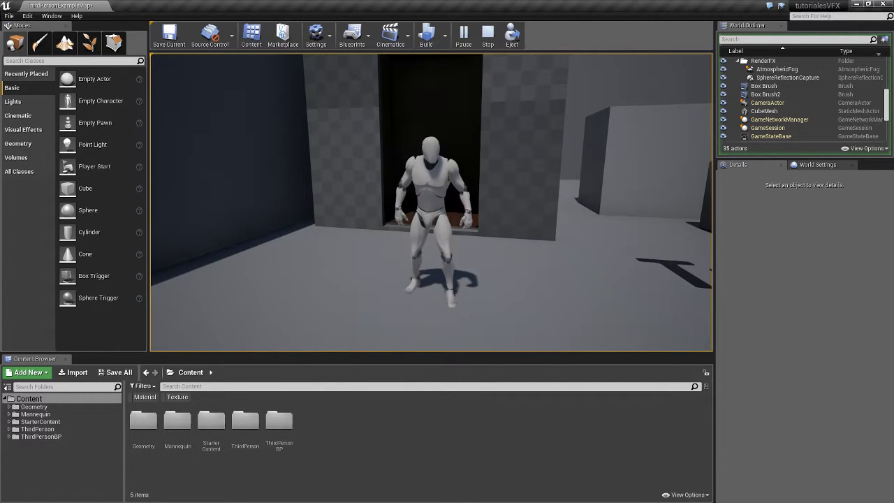
key("Escape")
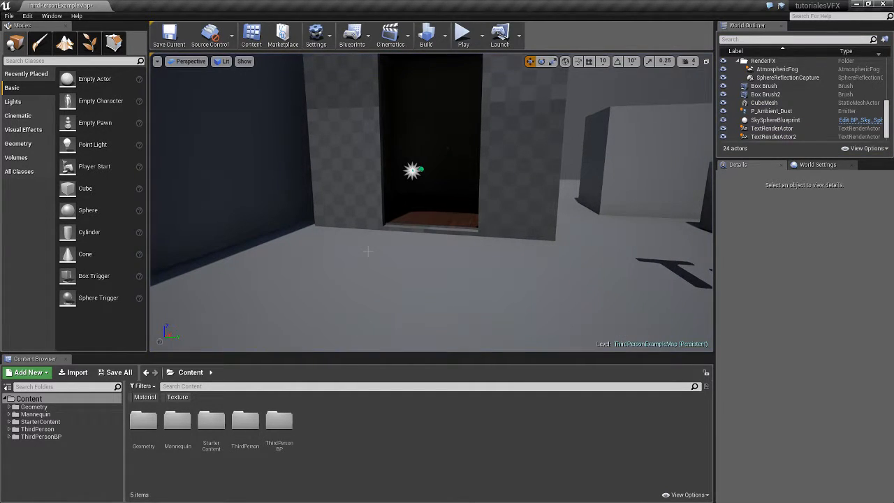
Delete the P_Ambient_Dust emitter from the dark room.
right_click_drag(369, 251, 322, 237)
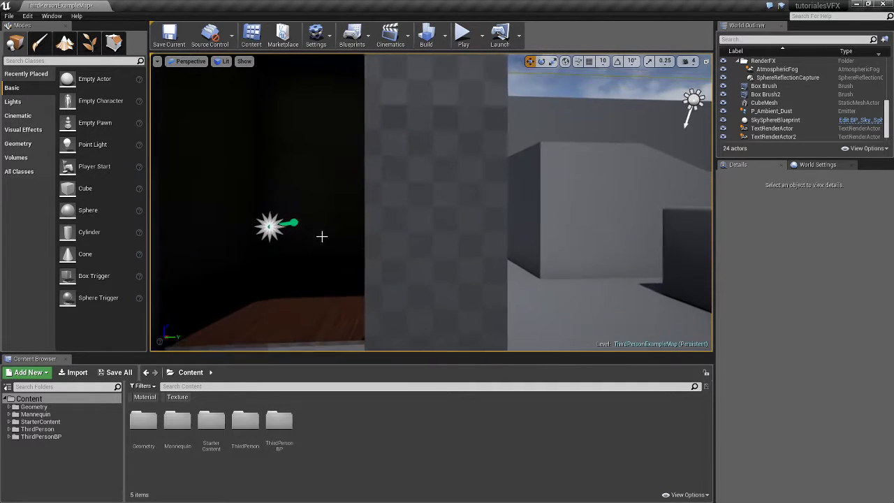
left_click(270, 226)
mouse_move(269, 226)
right_mouse_down()
mouse_move(252, 223)
mouse_move(261, 215)
right_mouse_up()
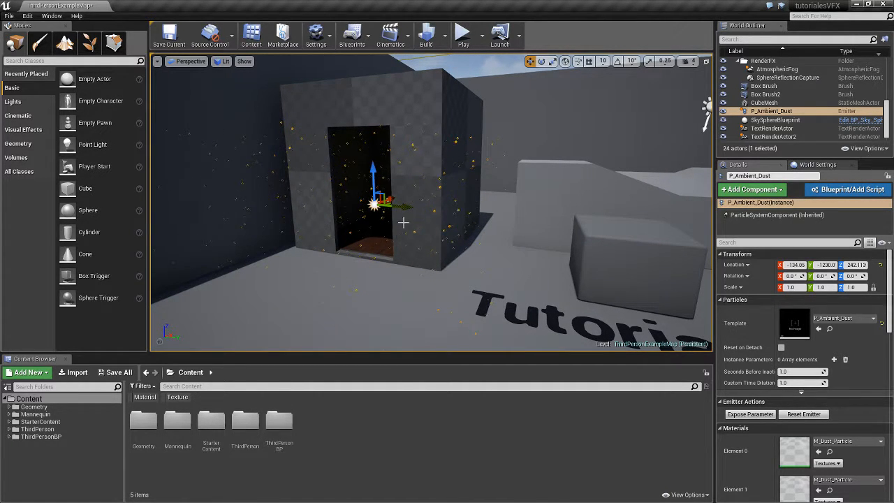
mouse_move(381, 244)
right_mouse_down()
mouse_move(395, 245)
mouse_move(374, 249)
right_mouse_up()
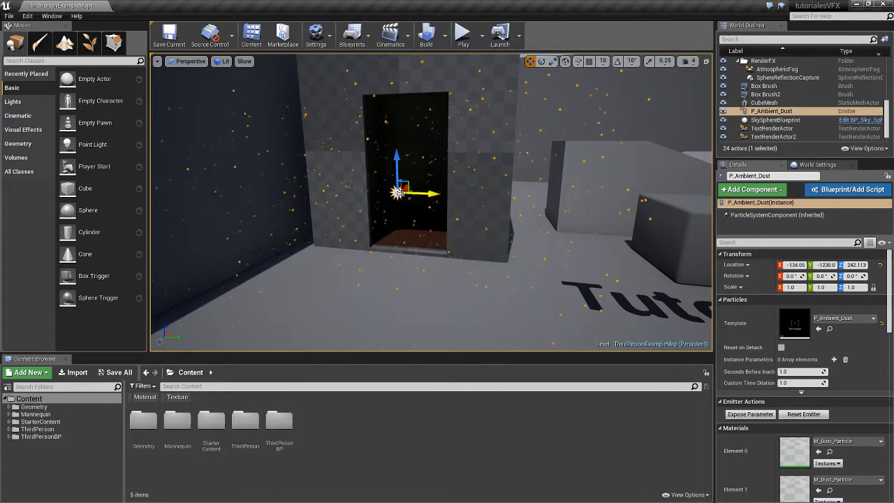
key("Delete")
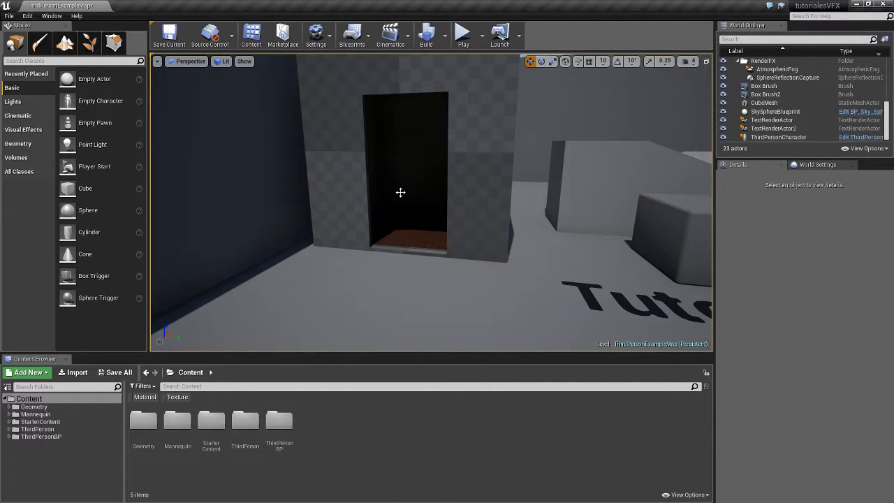
Create a folder named VFX in the Content folder and open it.
right_click_drag(419, 249, 423, 249)
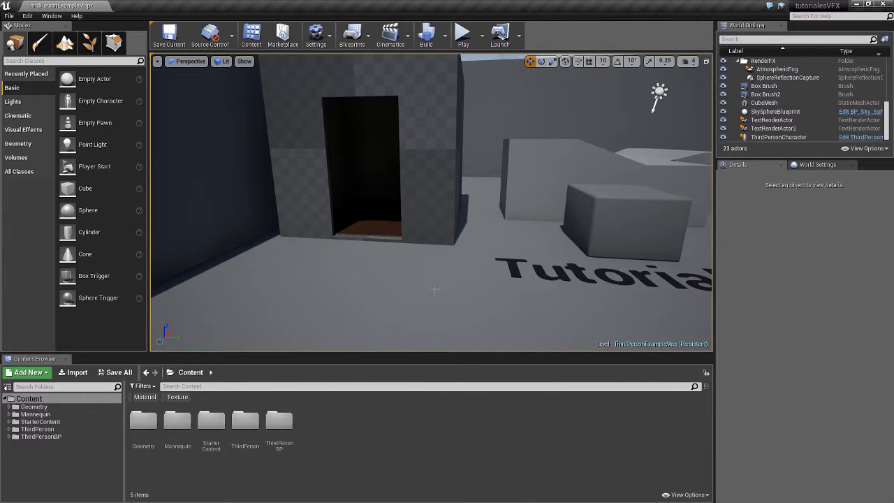
right_click_drag(435, 289, 423, 288)
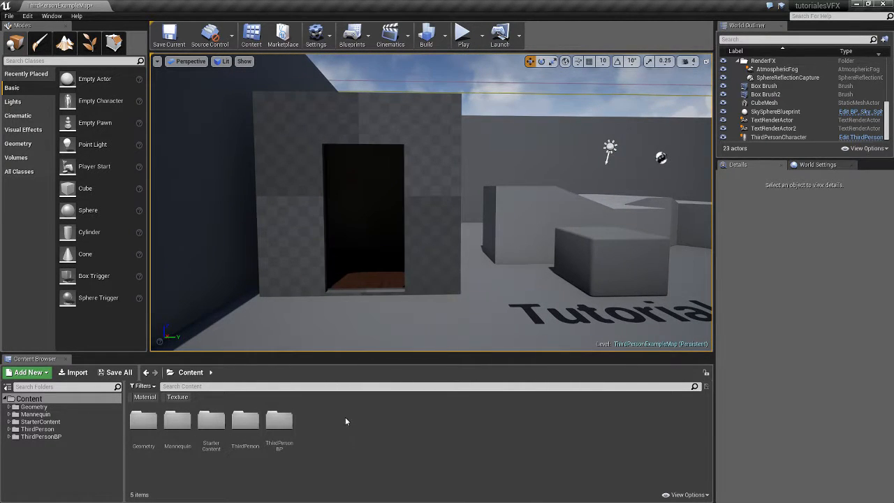
right_click(329, 429)
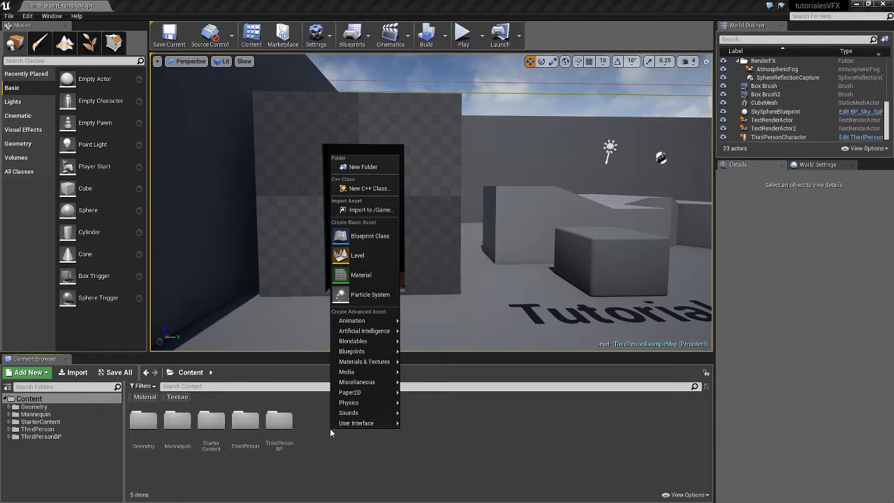
left_click(373, 166)
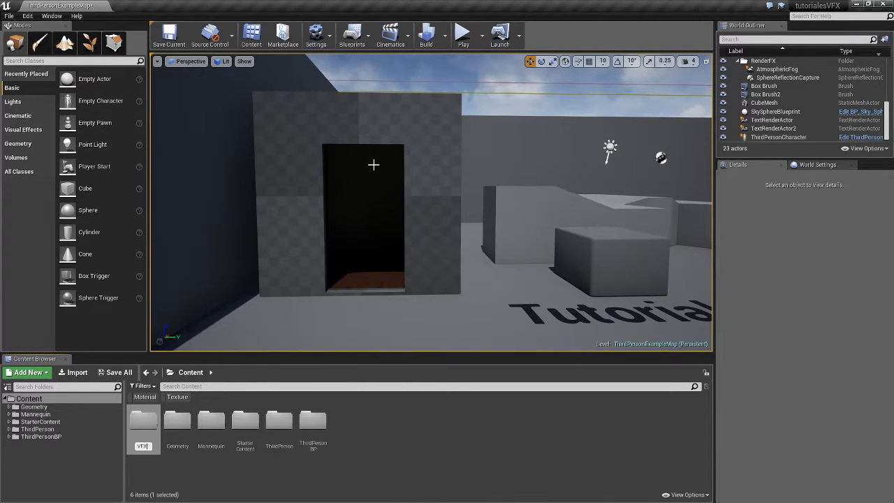
type("VFX")
key("Return")
double_click(314, 421)
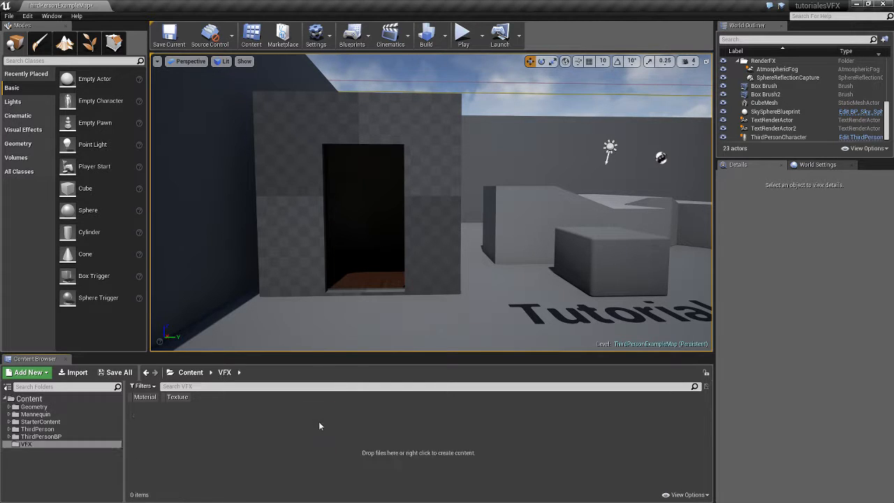
Create a subfolder named basico inside the VFX folder and open it.
right_click(205, 444)
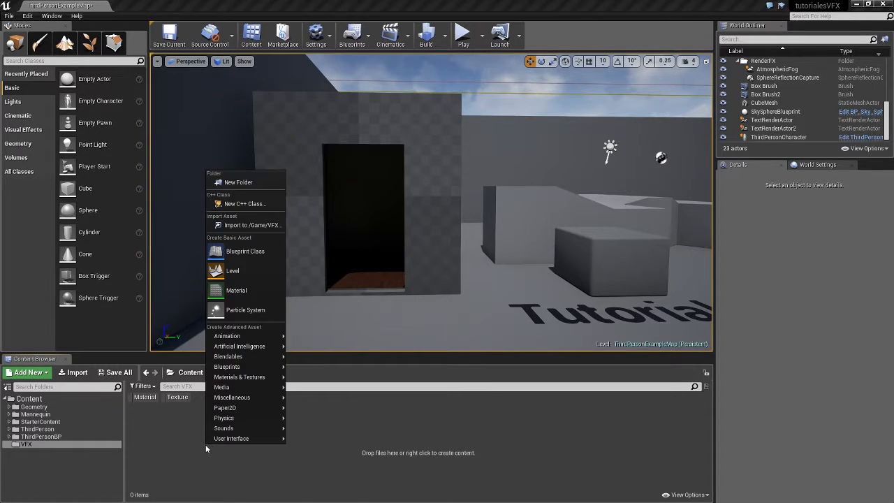
left_click(249, 178)
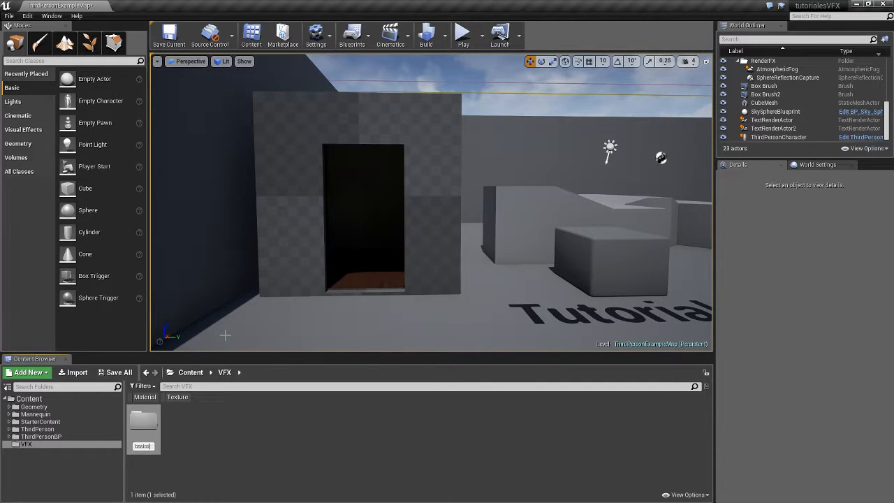
key("Return")
double_click(150, 421)
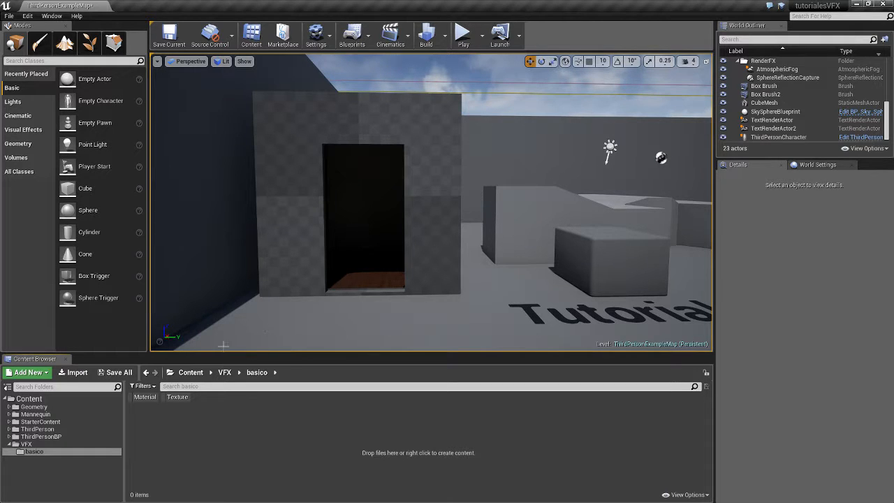
Create a particle system named PS_simple in the basico folder.
right_click(189, 434)
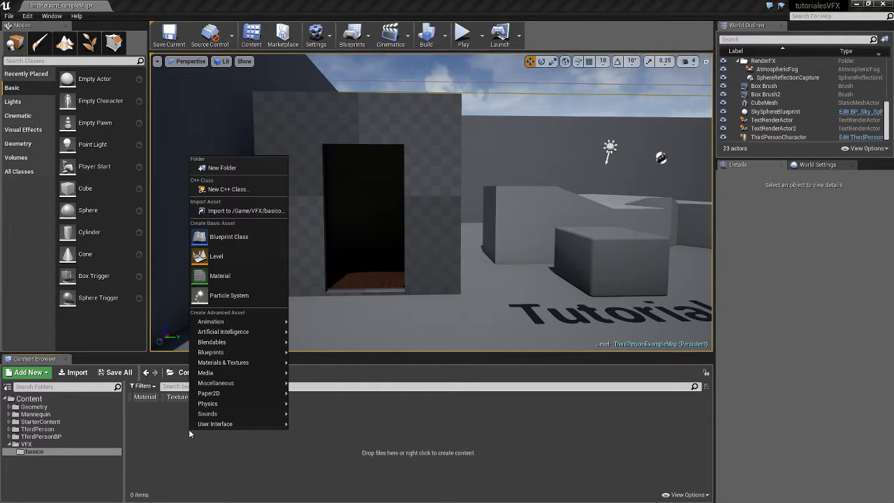
left_click(254, 296)
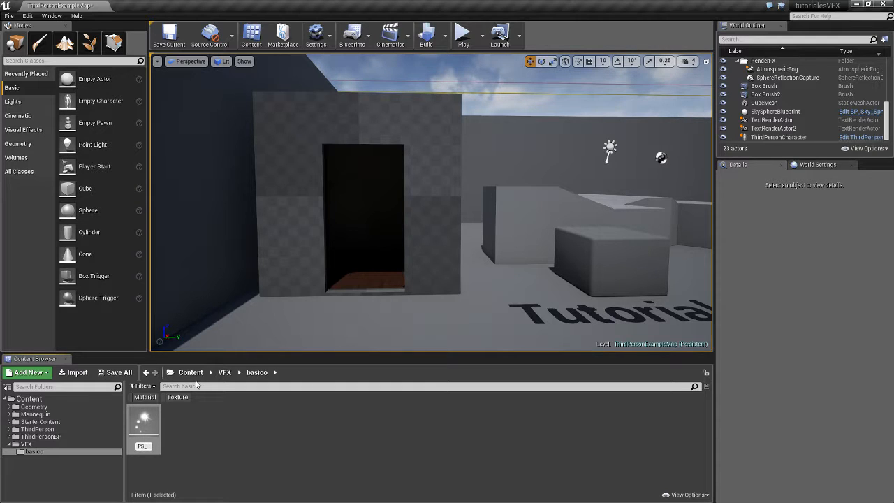
key("Return")
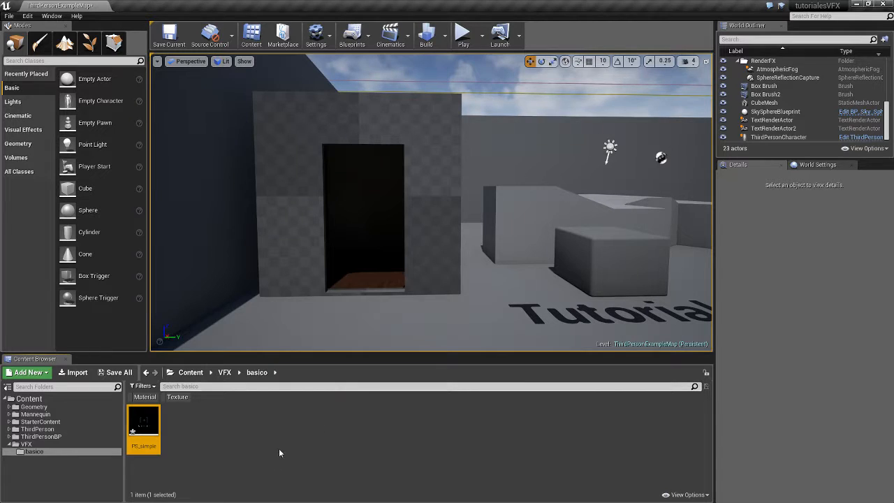
Open PS_simple in the particle editor to view its default emitter, and return to the ThirdPersonExampleMap level.
double_click(146, 421)
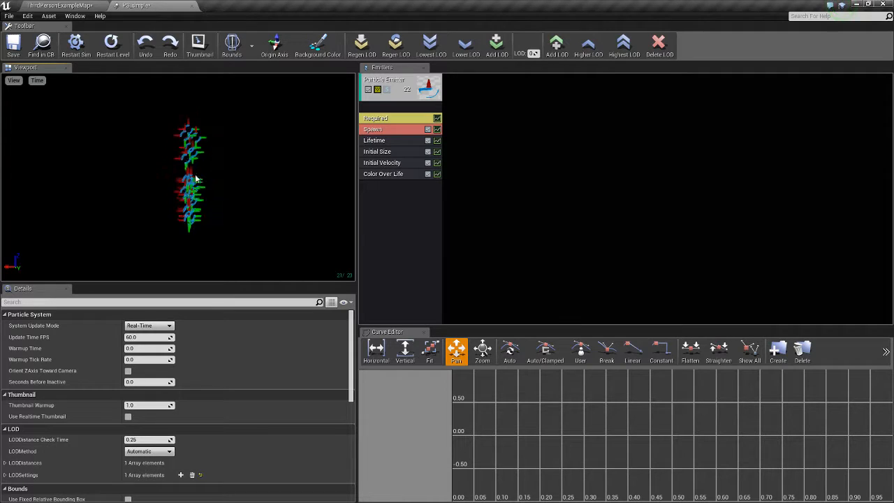
left_click(60, 5)
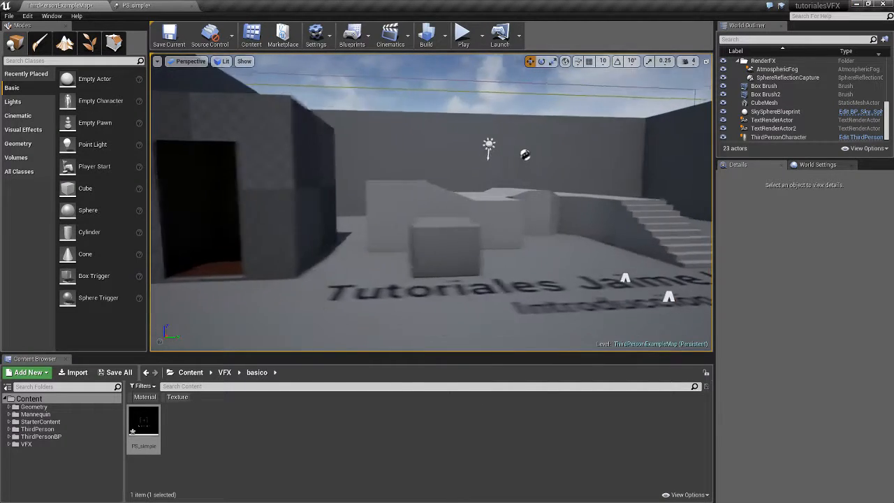
Switch to the PS_simple particle editor and add four more emitters beside the existing one.
left_click(136, 5)
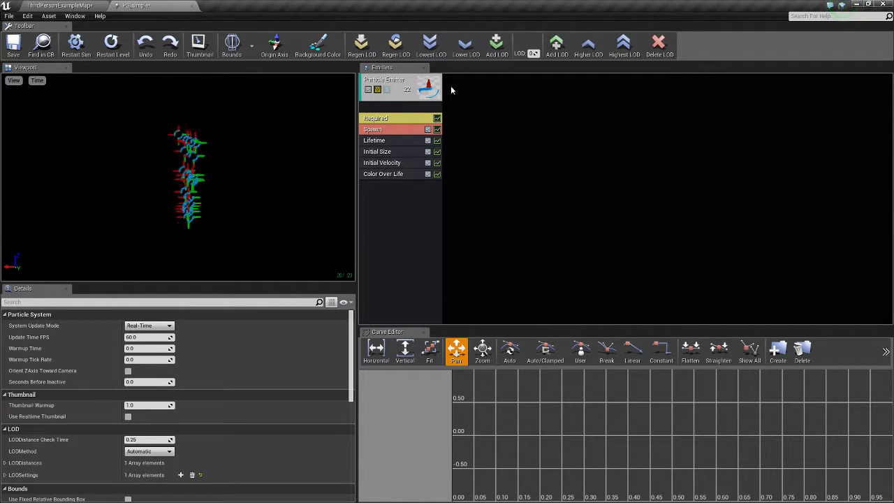
right_click(471, 128)
left_click(498, 133)
right_click(575, 132)
left_click(583, 138)
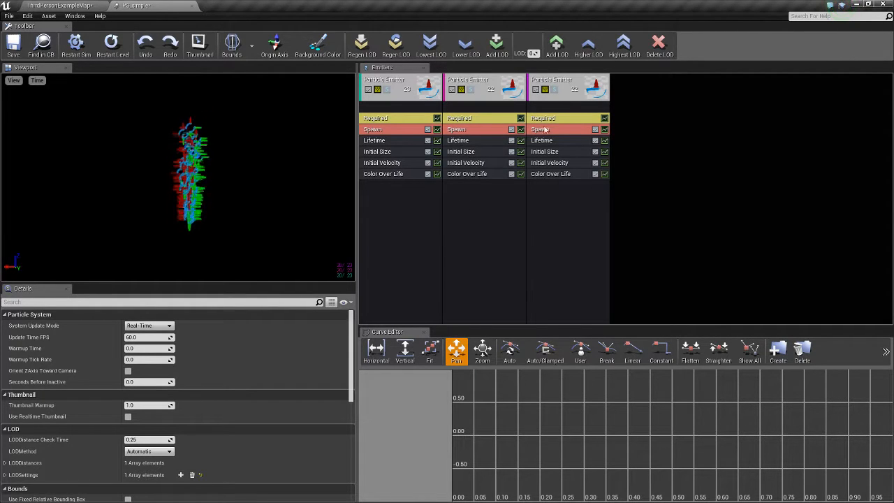
right_click(641, 143)
left_click(693, 150)
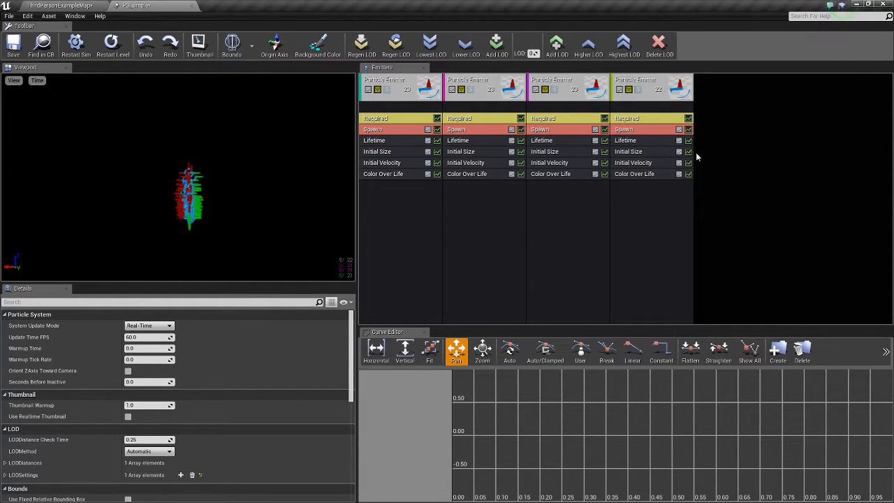
right_click(711, 146)
left_click(729, 155)
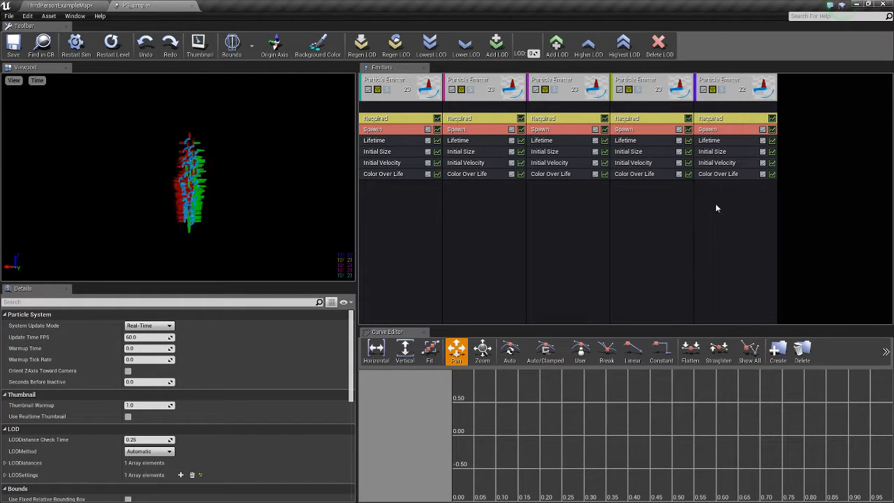
Delete the four added emitters, keeping only the original one in PS_simple.
right_click(728, 103)
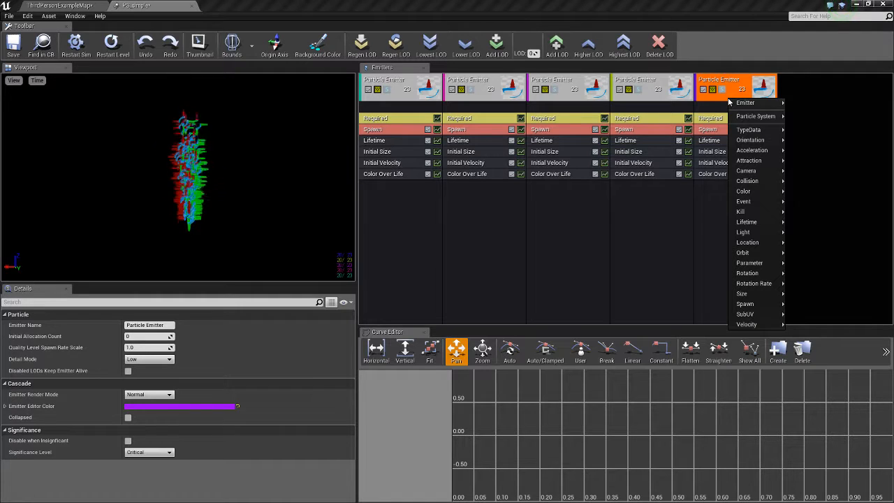
mouse_move(744, 105)
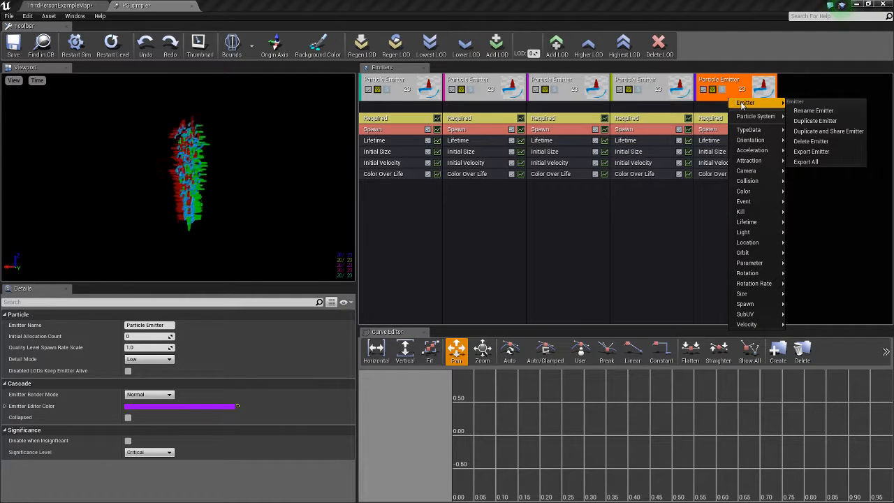
left_click(818, 142)
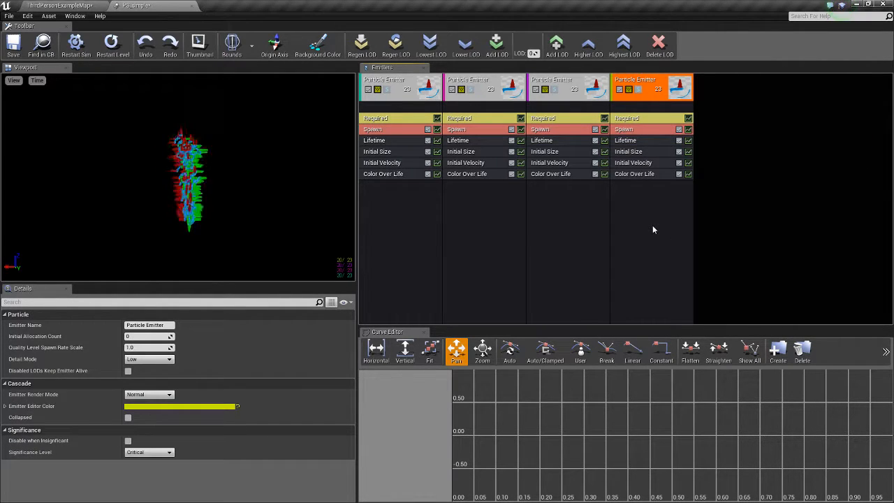
key("Delete")
left_click(572, 216)
key("Delete")
left_click(482, 209)
key("Delete")
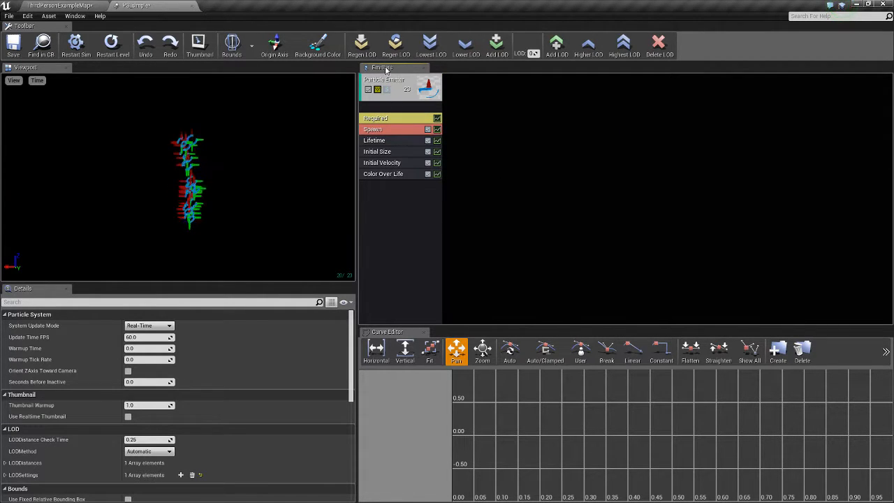
Look through the settings of every module in the emitter, from Required to Color Over Life and back.
left_click(391, 119)
left_click(395, 132)
left_click(386, 143)
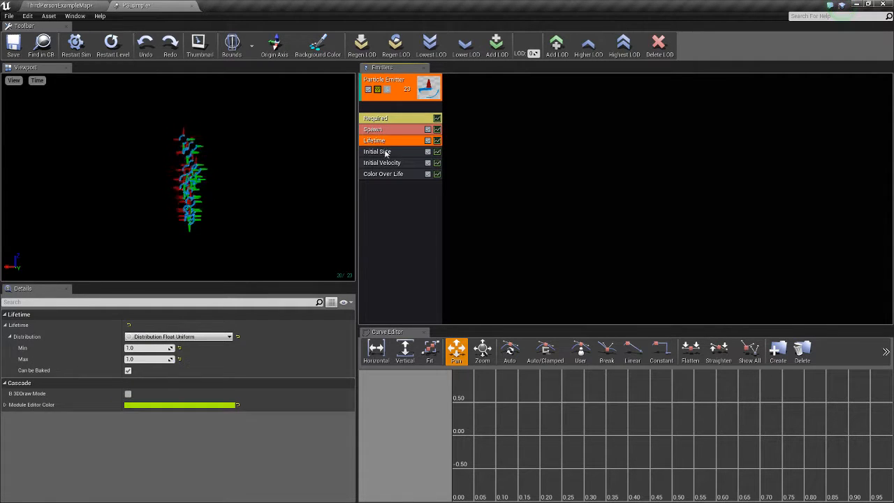
left_click(385, 153)
left_click(383, 163)
left_click(382, 174)
left_click(383, 162)
left_click(383, 152)
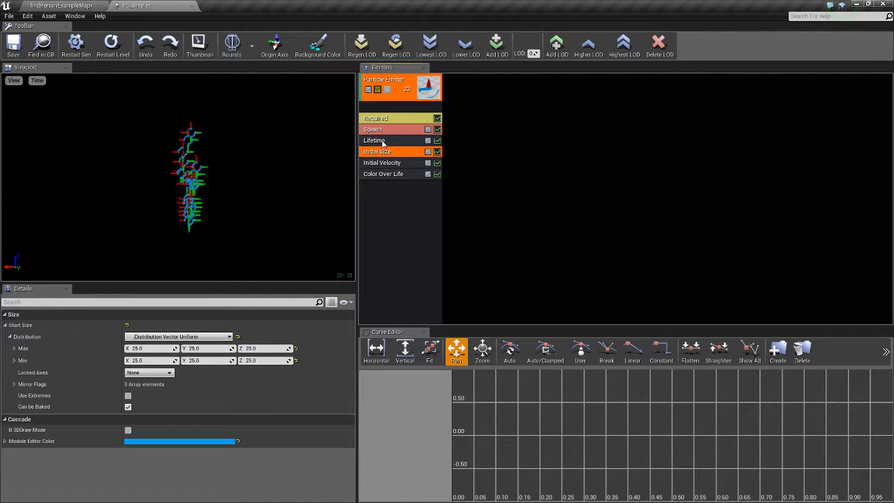
left_click(383, 141)
left_click(383, 130)
left_click(387, 120)
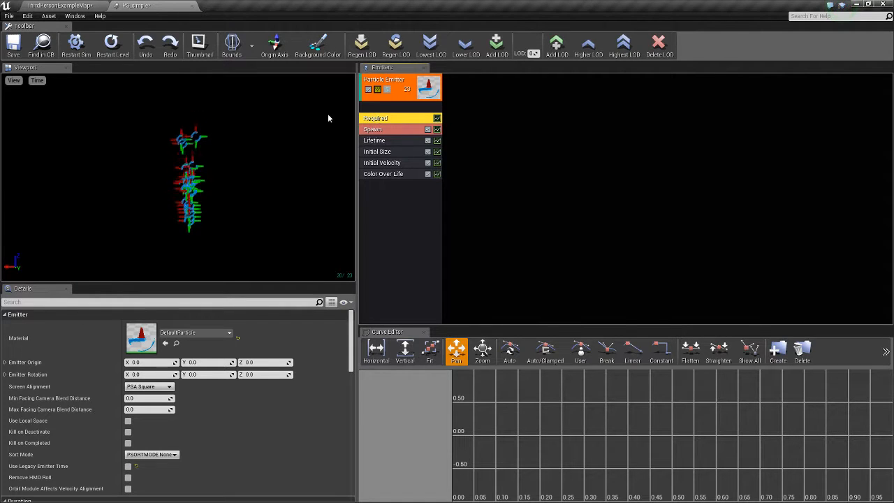
Examine the emitter's Lifetime, Initial Velocity, Color Over Life, Initial Size and Spawn settings.
left_click(391, 140)
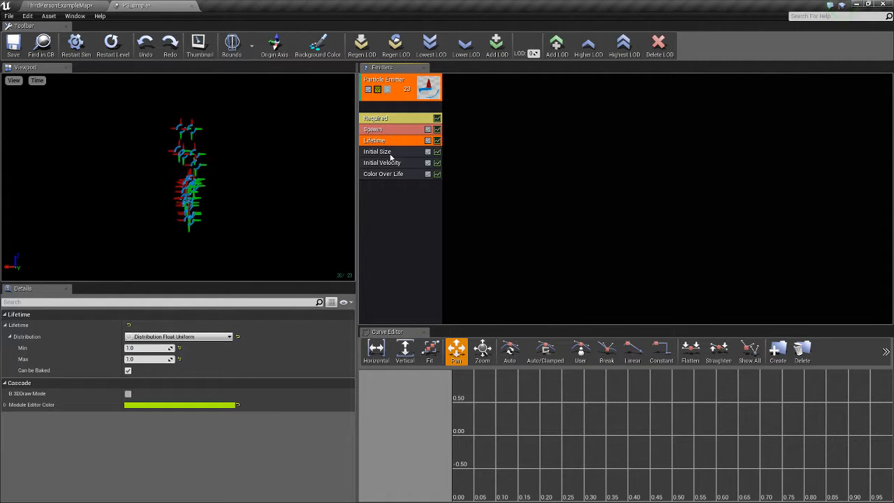
left_click(389, 164)
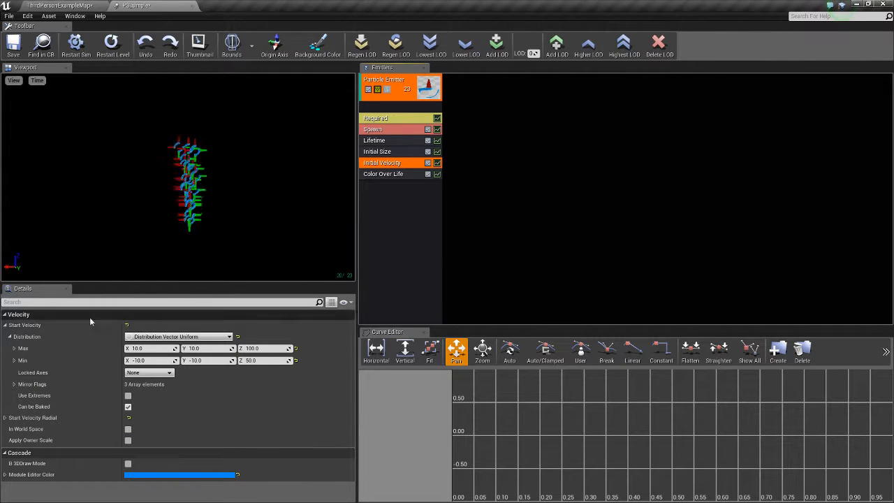
left_click(383, 175)
left_click(386, 164)
left_click(384, 153)
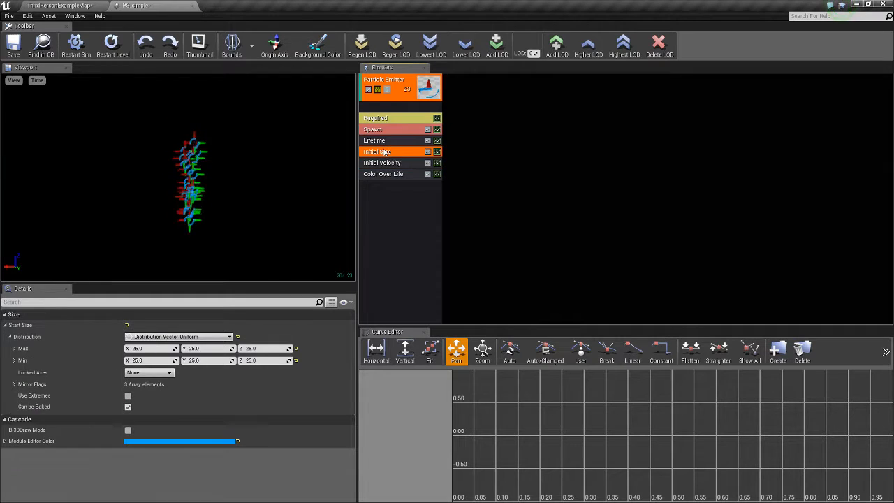
left_click(392, 130)
Examine the Required module's settings, including material, screen alignment, duration, delay, Sub UV, rendering and particle cutout.
left_click(392, 119)
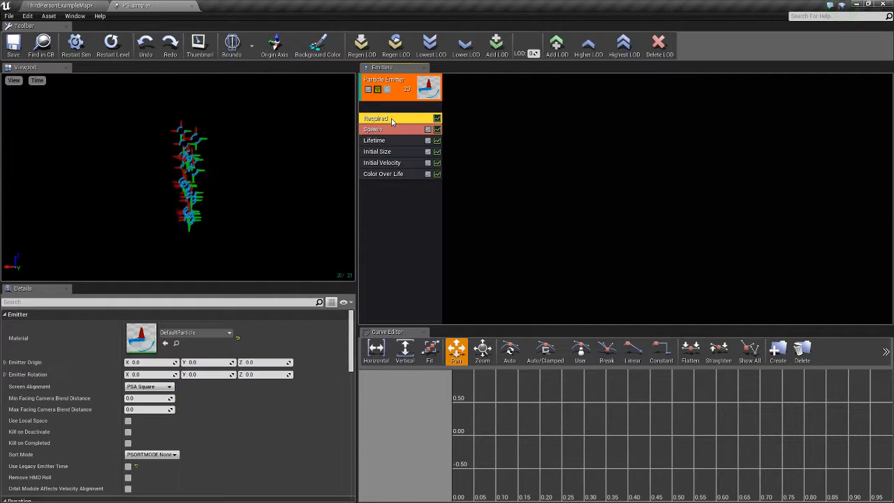
scroll(248, 393, "down", 3)
scroll(248, 391, "down", 10)
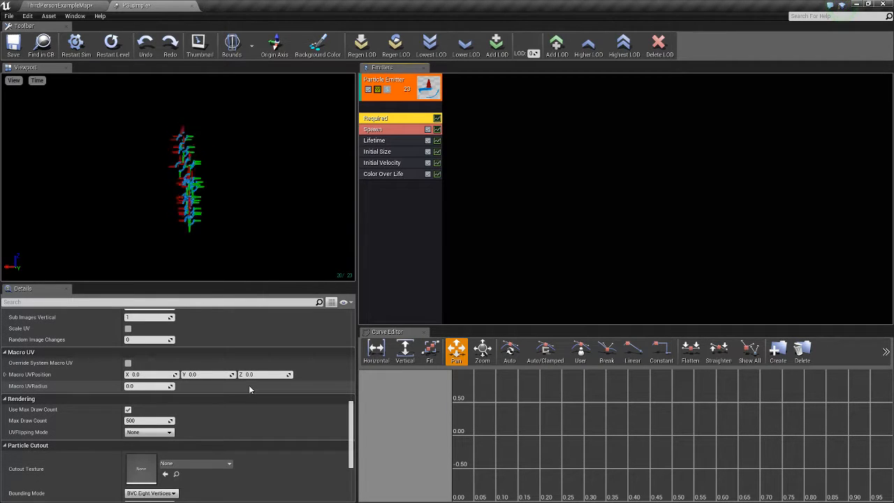
scroll(249, 385, "down", 6)
scroll(249, 385, "up", 5)
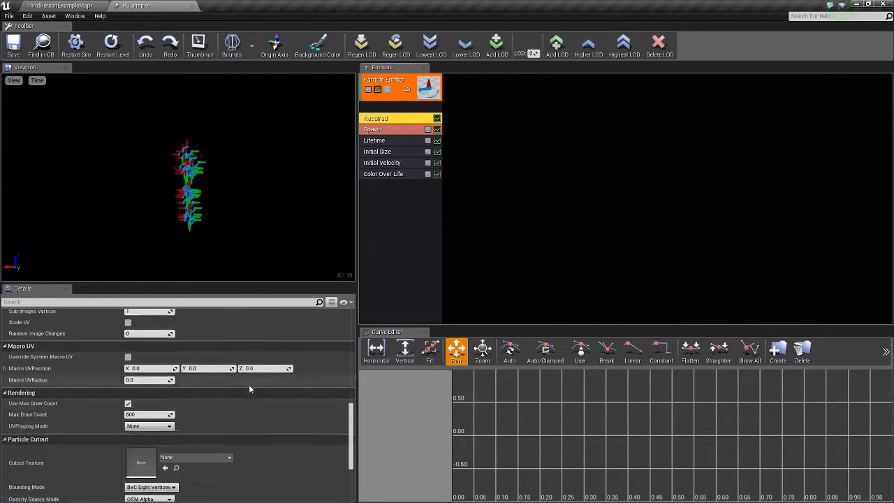
scroll(249, 384, "up", 12)
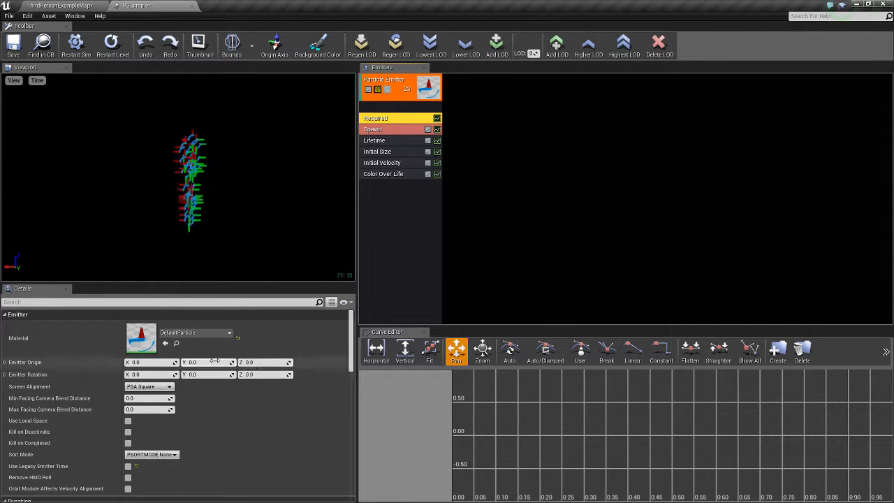
scroll(213, 362, "down", 6)
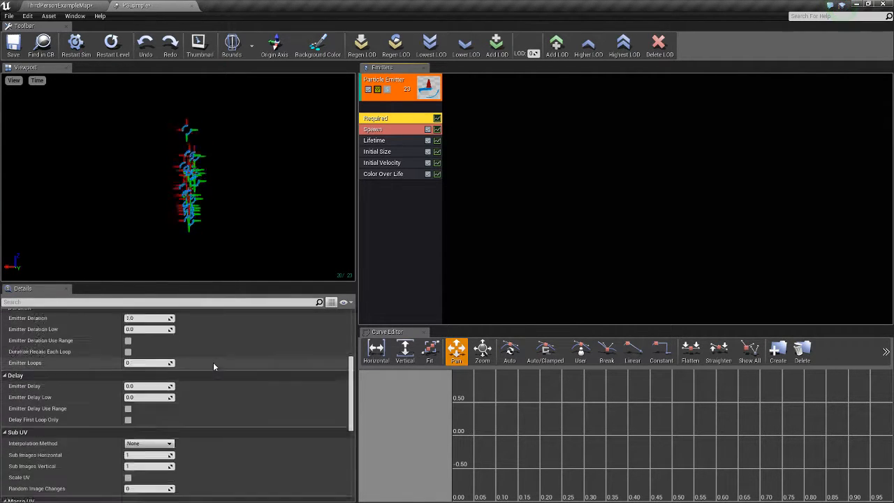
scroll(213, 366, "down", 6)
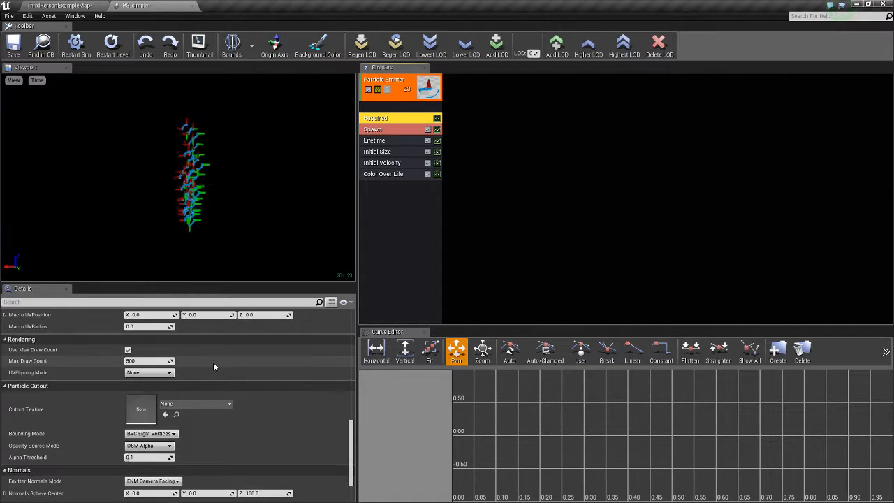
scroll(214, 366, "up", 6)
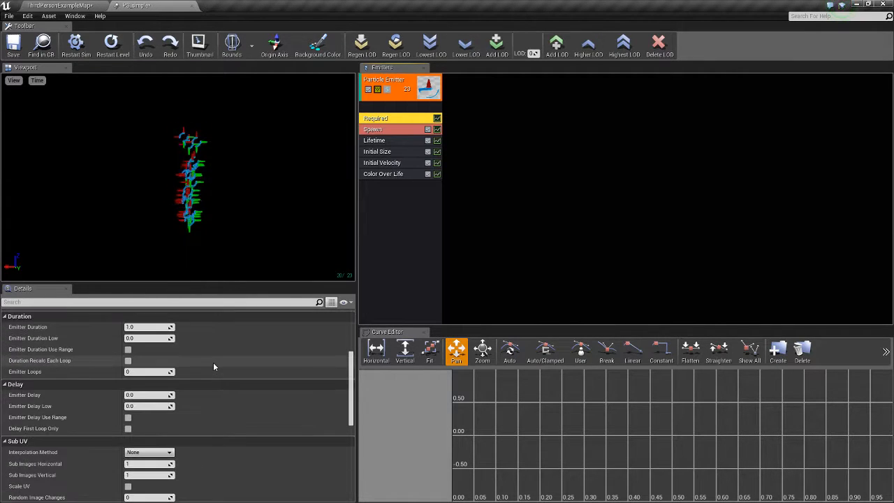
scroll(214, 366, "up", 5)
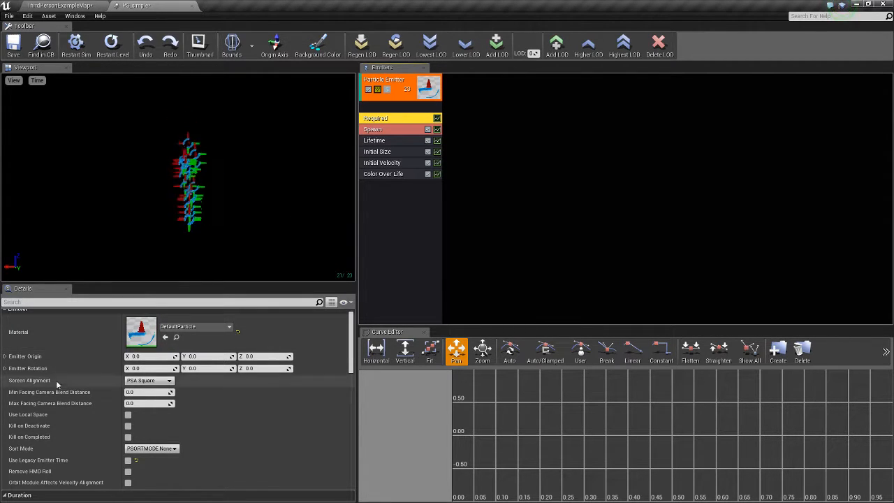
Review the Initial Velocity, Initial Size and Lifetime modules, and save PS_simple.
left_click(382, 163)
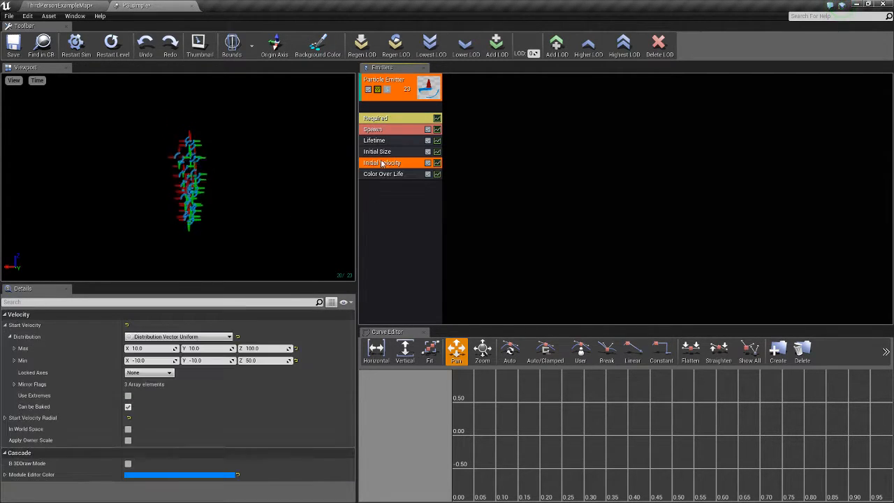
left_click(381, 152)
left_click(381, 141)
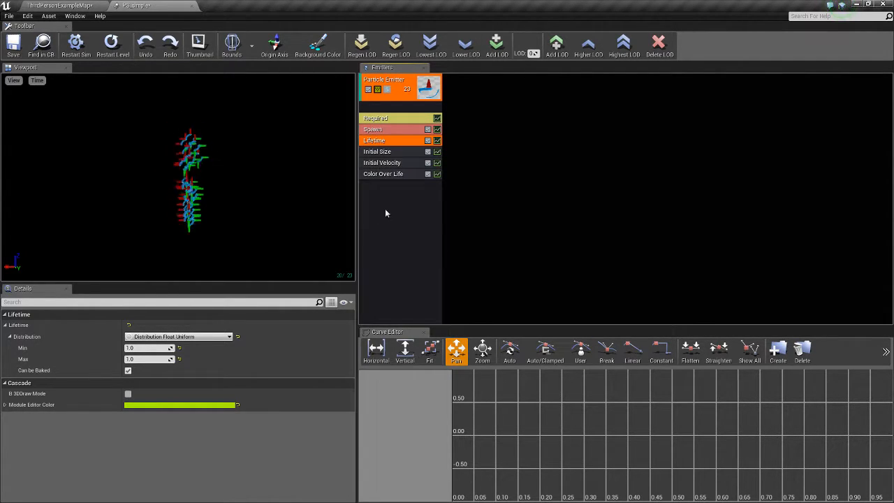
left_click(390, 163)
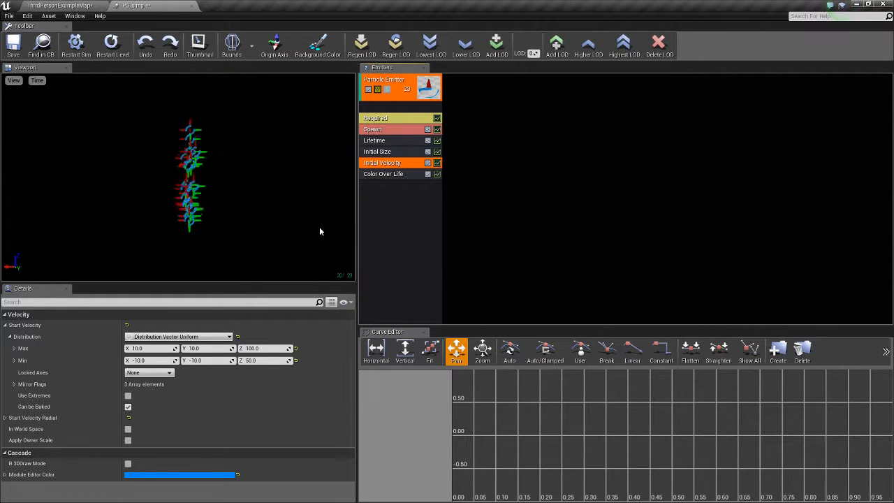
left_click(13, 45)
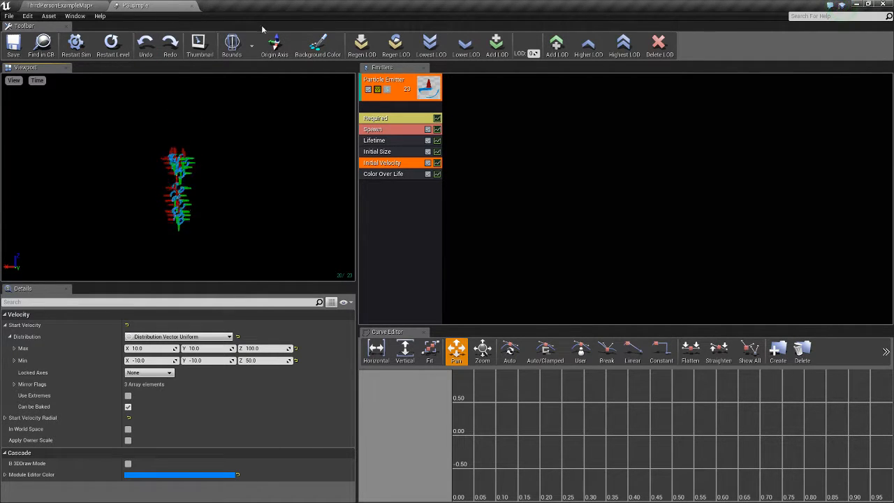
Undock the PS_simple editor into a floating window over the level and enlarge it in height and width.
left_click_drag(165, 7, 201, 35)
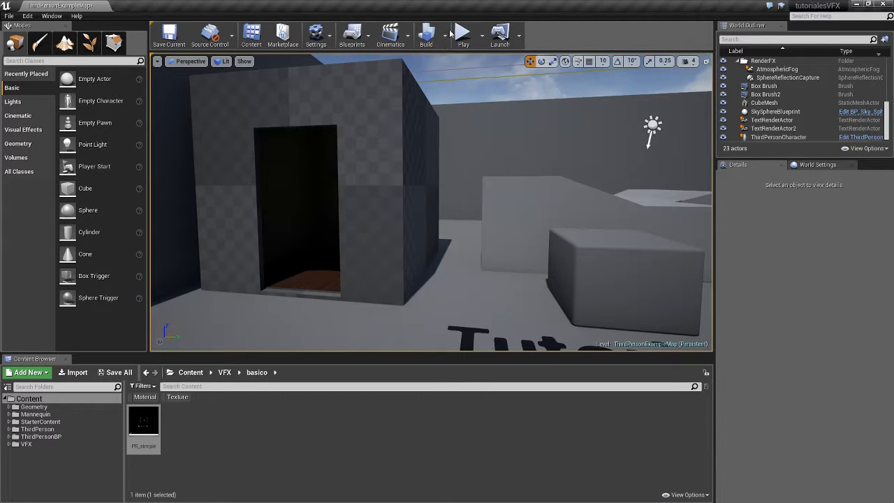
left_click_drag(452, 27, 458, 29)
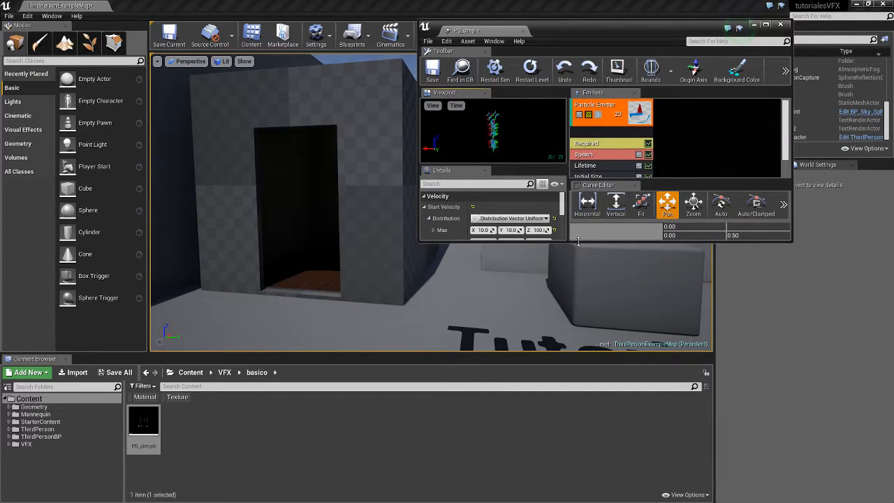
left_click_drag(578, 241, 576, 321)
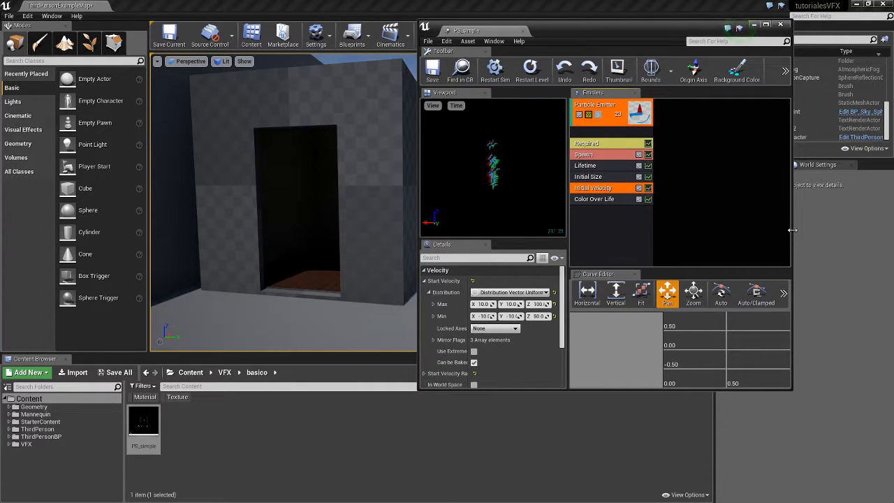
left_click_drag(793, 230, 838, 230)
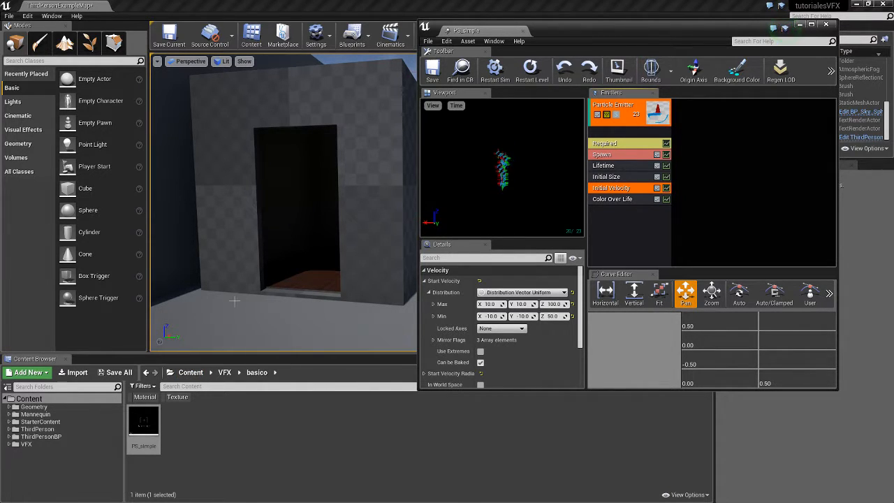
Place PS_simple inside the dark room of the level, raised to about Z 314, and dock its editor back beside the level tab.
left_click(145, 422)
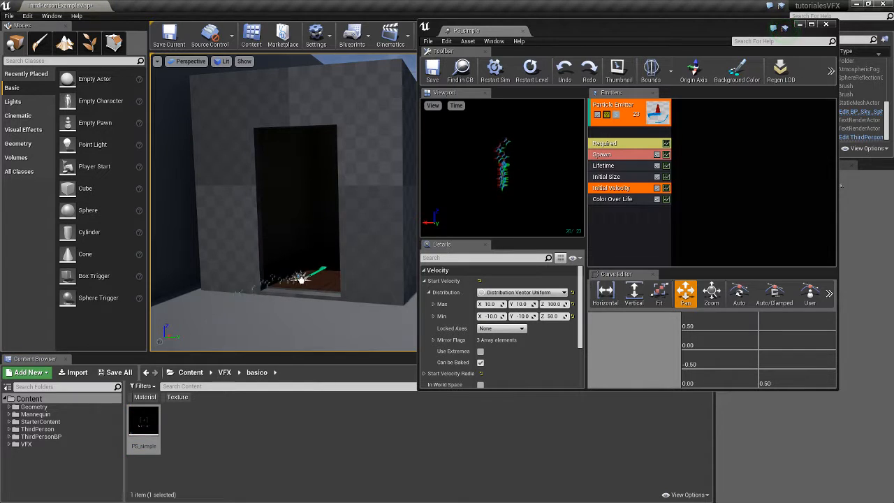
left_click_drag(319, 264, 323, 270)
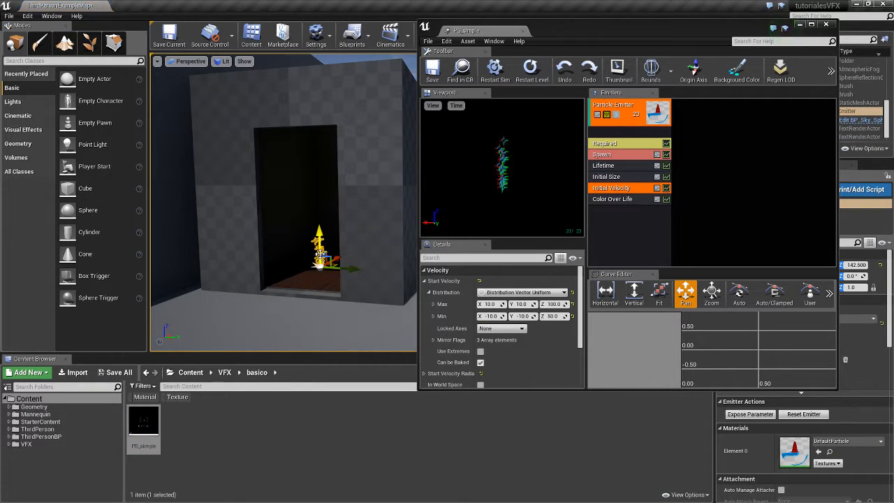
mouse_move(308, 250)
right_mouse_down()
mouse_move(384, 250)
mouse_move(280, 251)
mouse_move(308, 251)
right_mouse_up()
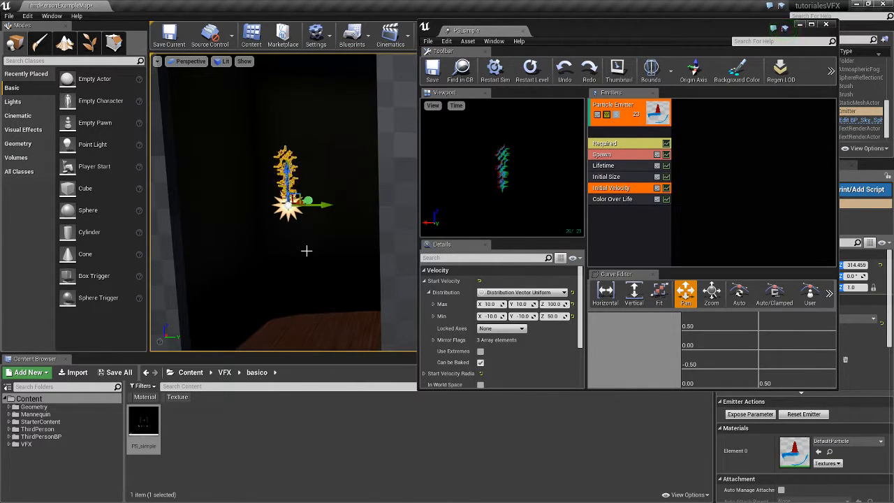
left_click(306, 250)
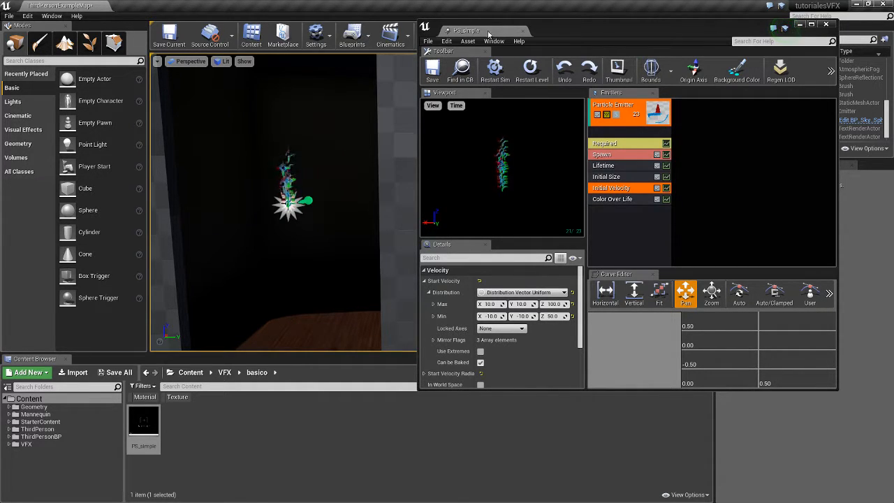
left_click_drag(491, 32, 143, 5)
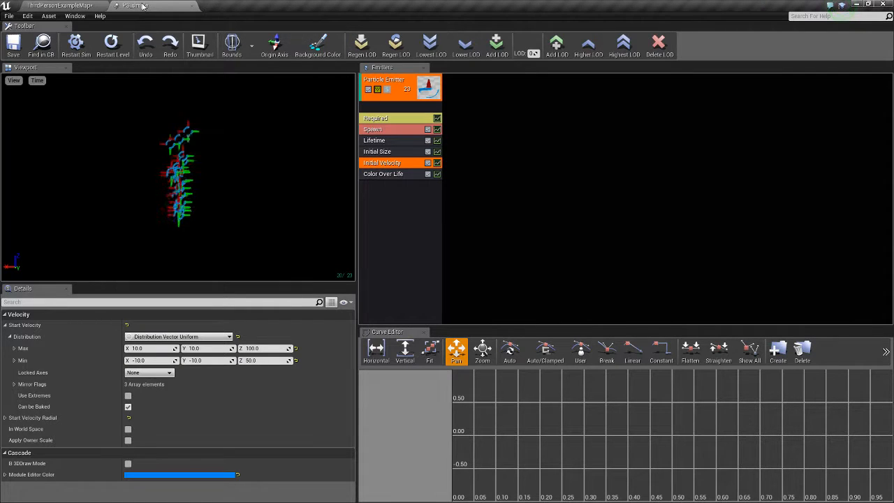
Save the current level and create a material named VFXSimple_MAT in the VFX/basico folder.
left_click(84, 6)
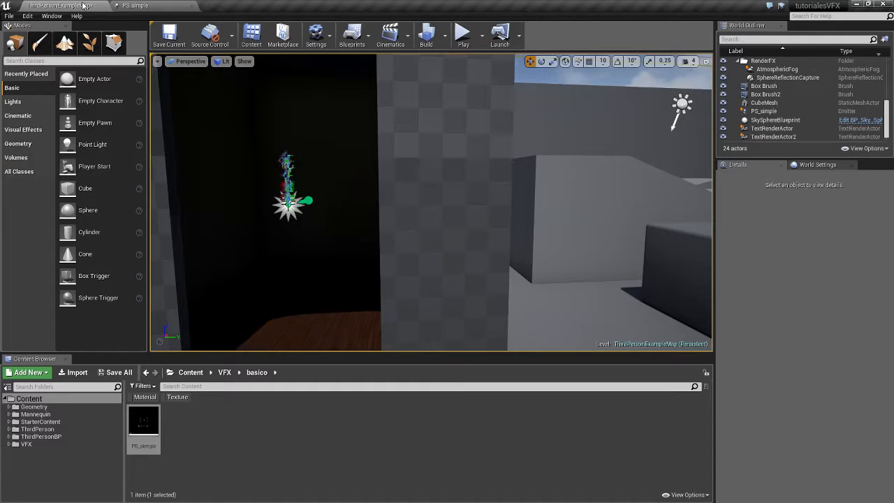
left_click(175, 41)
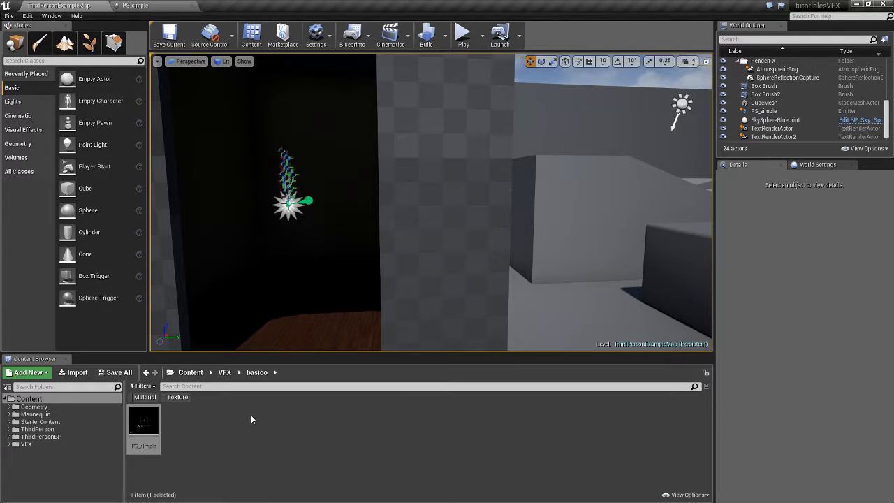
right_click(224, 429)
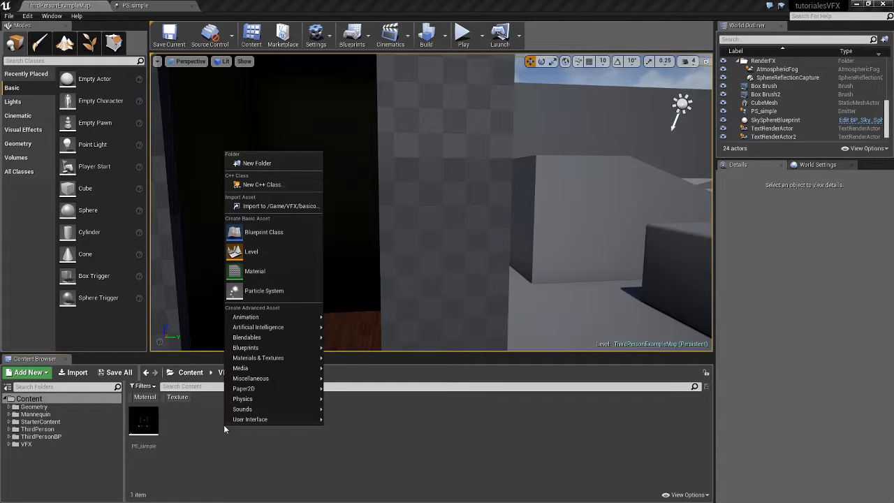
mouse_move(233, 422)
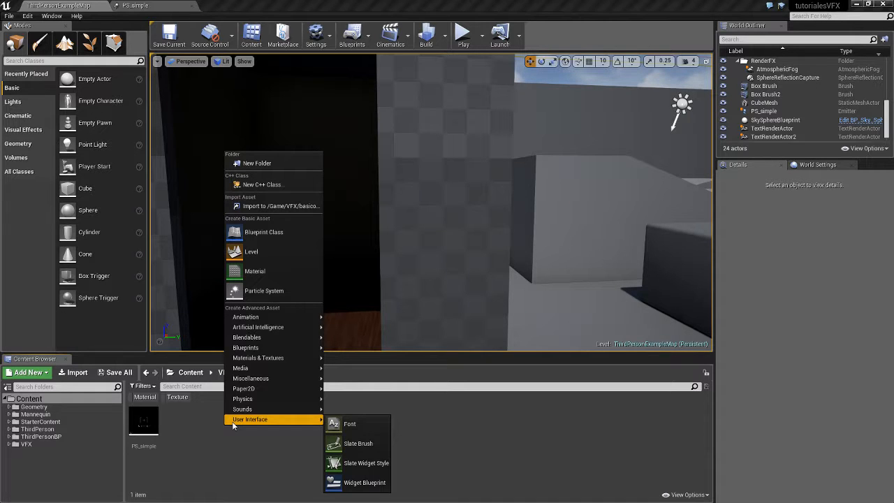
left_click(264, 271)
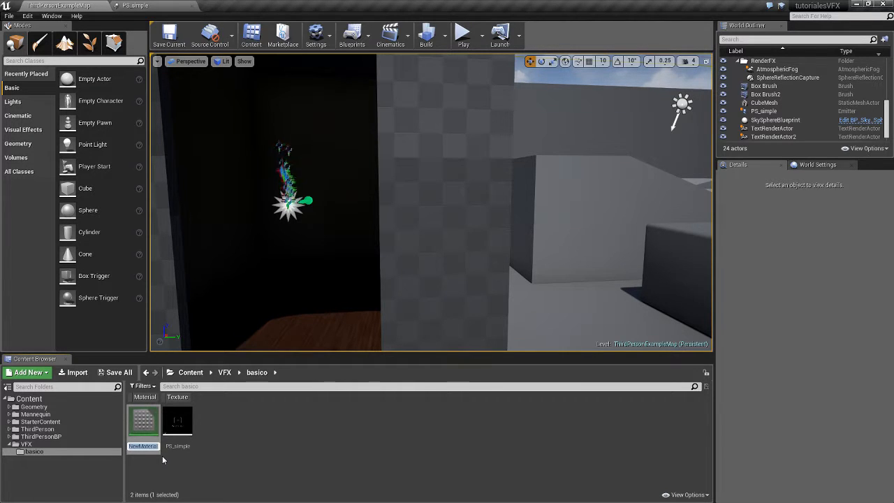
type("VFX")
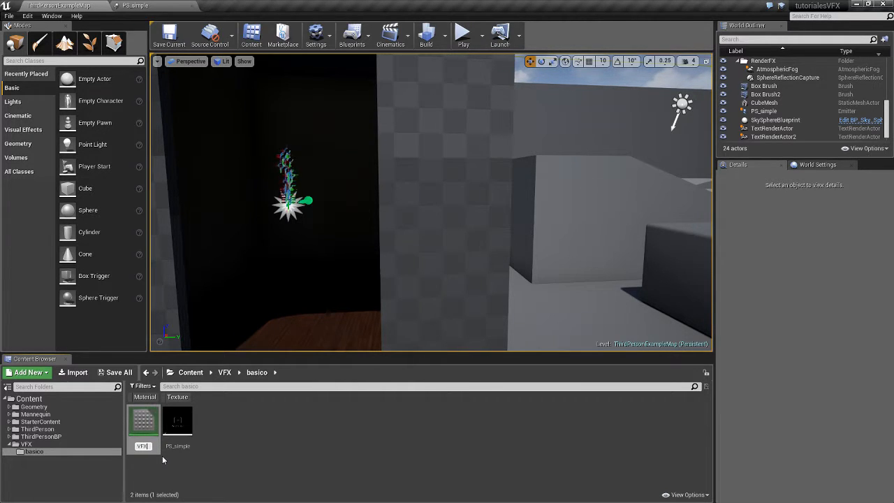
type("Simple_M")
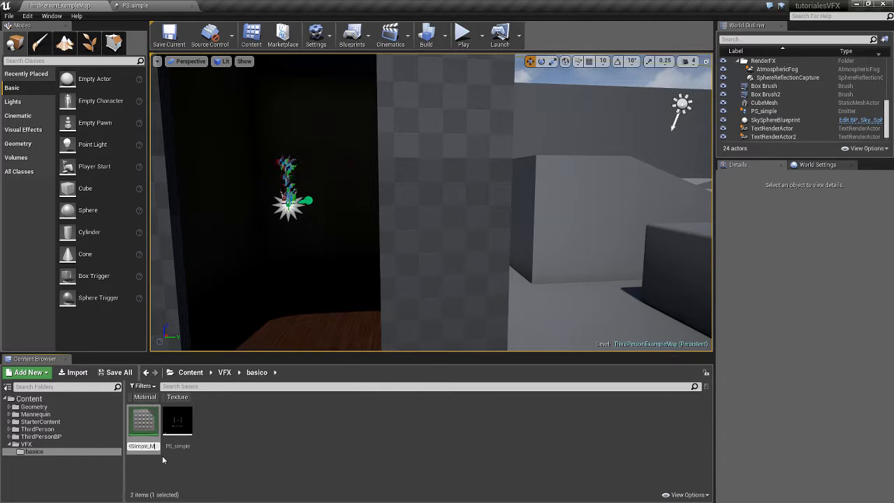
type("AT")
key("Return")
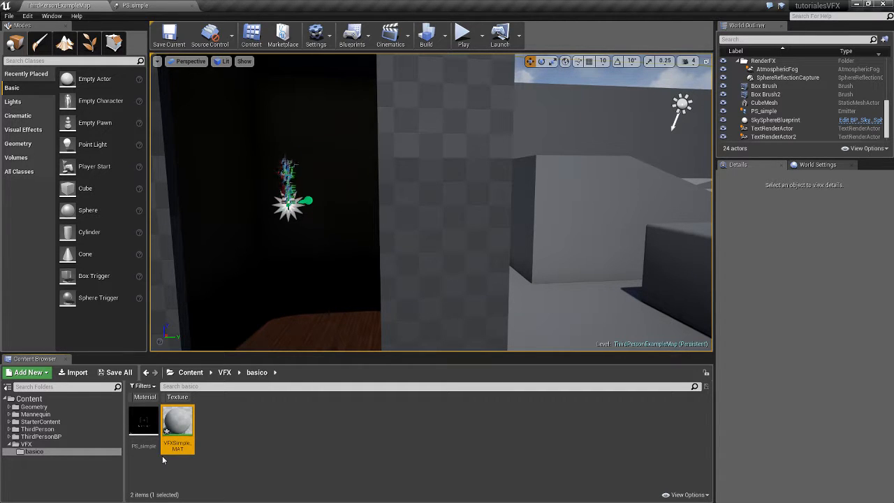
Open VFXSimple_MAT for editing, and import the esfera PNG image from the dia1 folder into the basico folder.
double_click(175, 437)
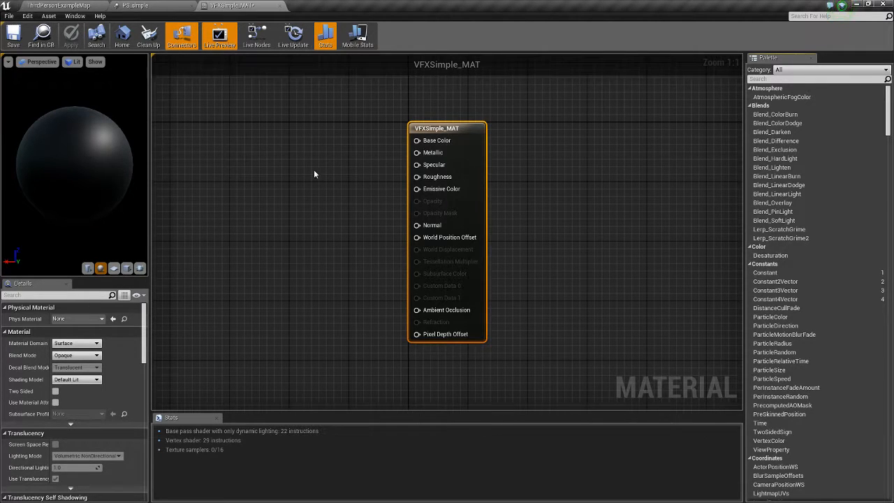
right_click_drag(315, 174, 374, 184)
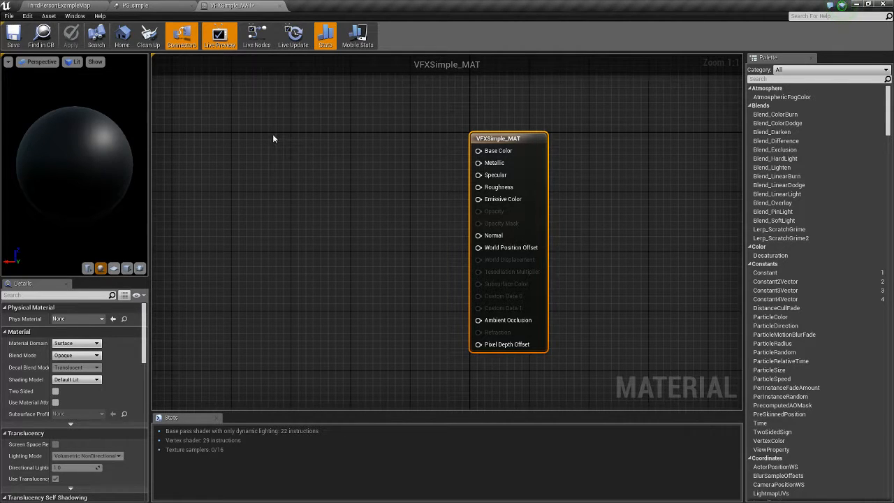
left_click(142, 6)
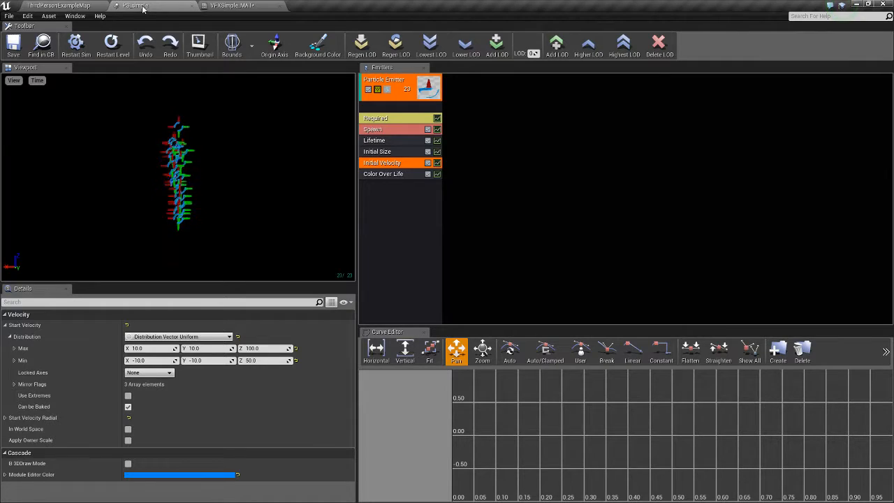
left_click(59, 6)
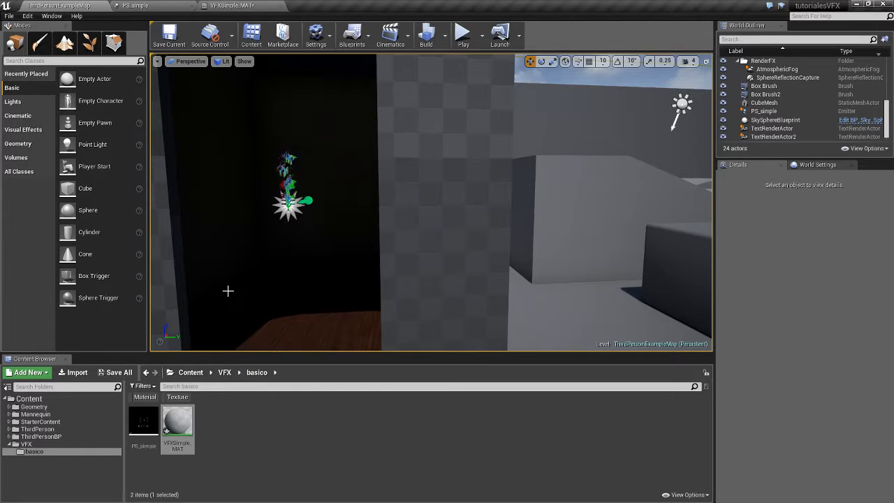
right_click_drag(228, 291, 210, 287)
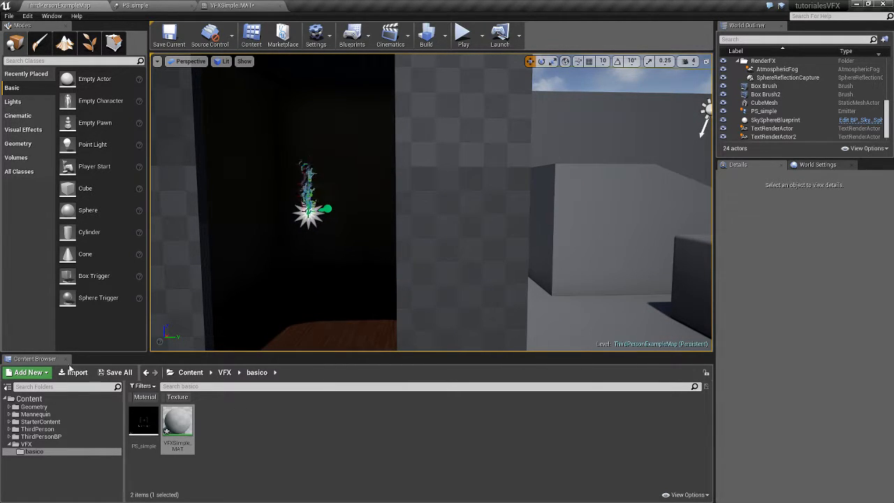
left_click(74, 372)
left_click(103, 74)
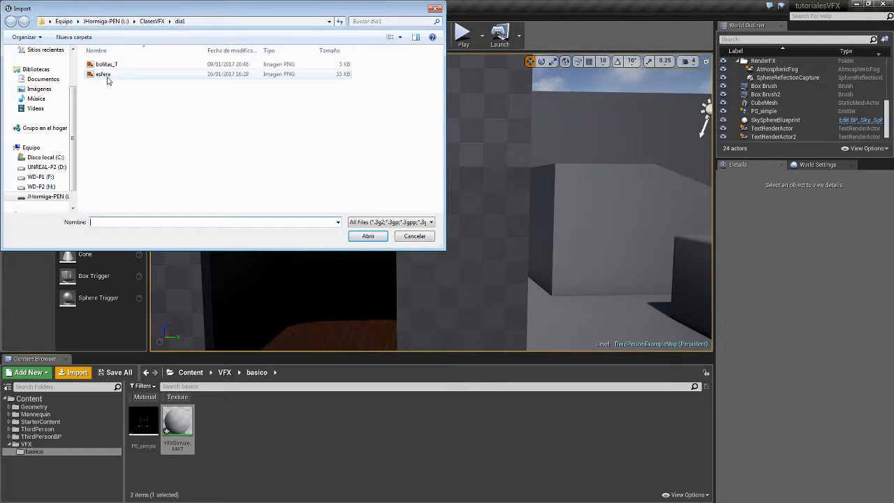
left_click(369, 236)
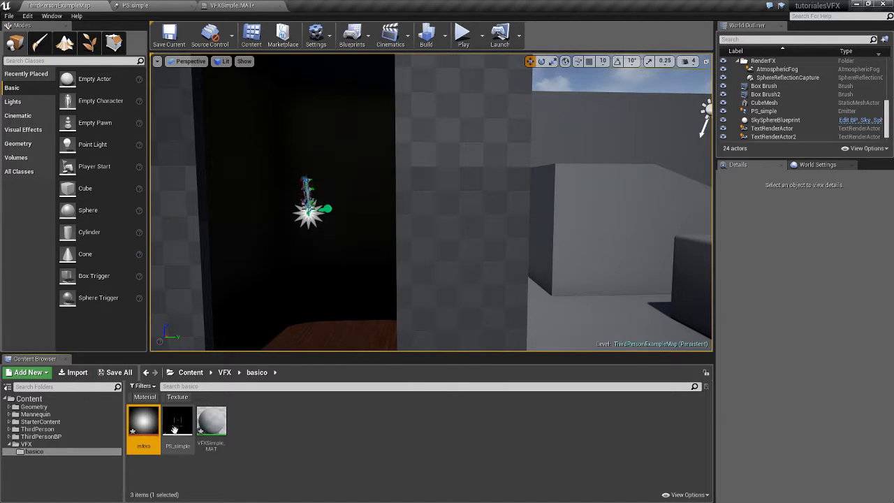
Inspect the esfera texture with its alpha channel turned off and on again, and close its editor.
double_click(145, 420)
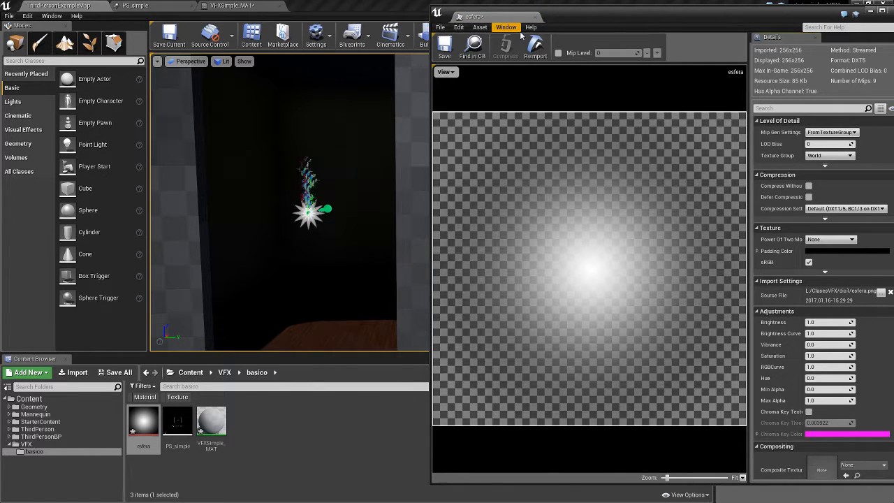
left_click(454, 72)
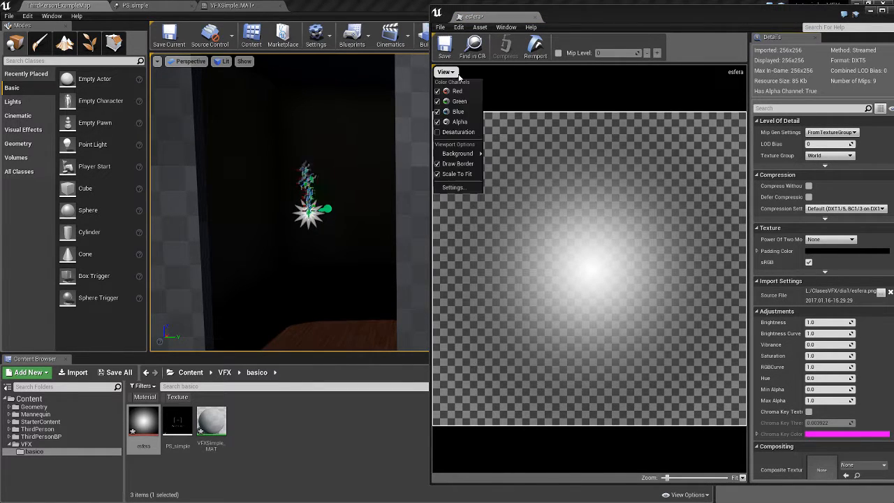
left_click(459, 122)
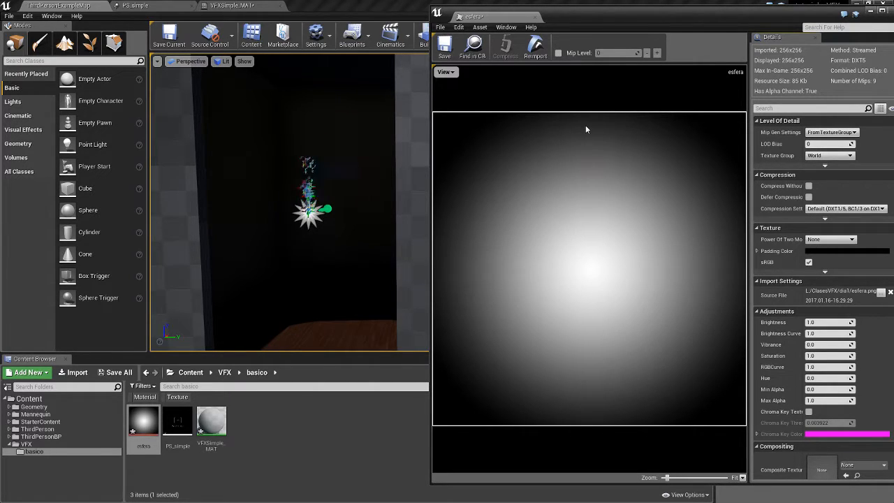
left_click(444, 72)
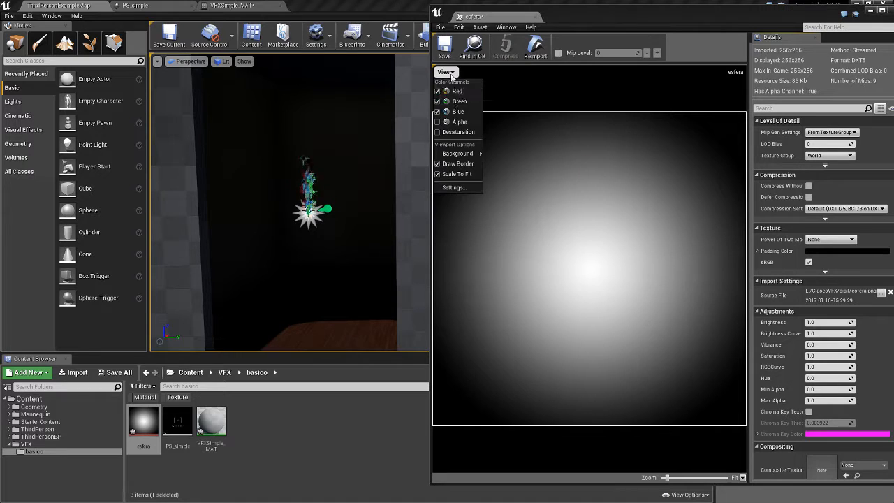
left_click(458, 122)
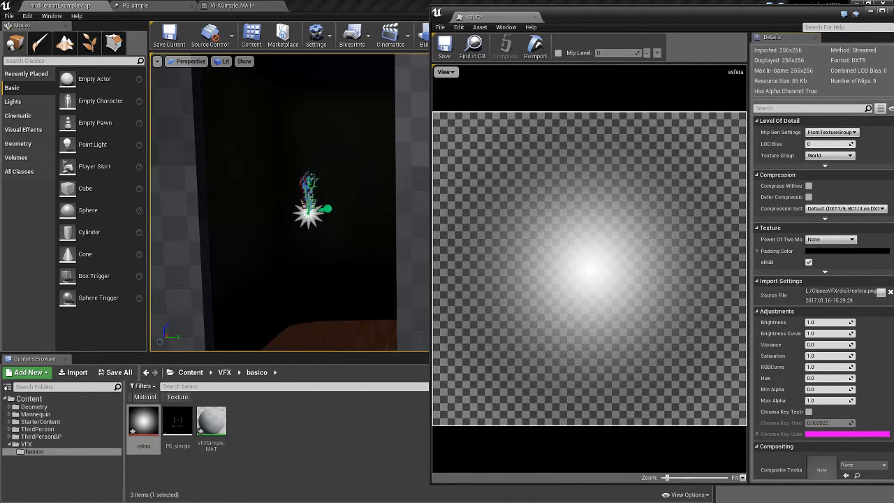
left_click_drag(821, 14, 701, 31)
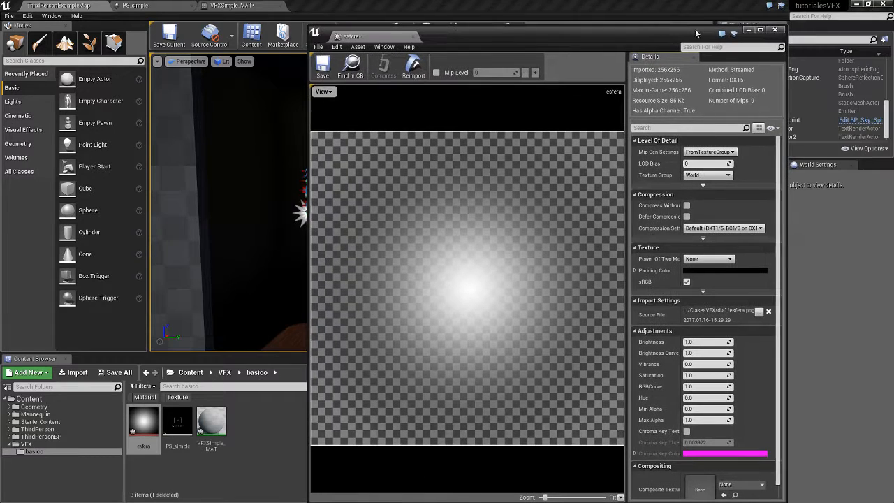
left_click(777, 30)
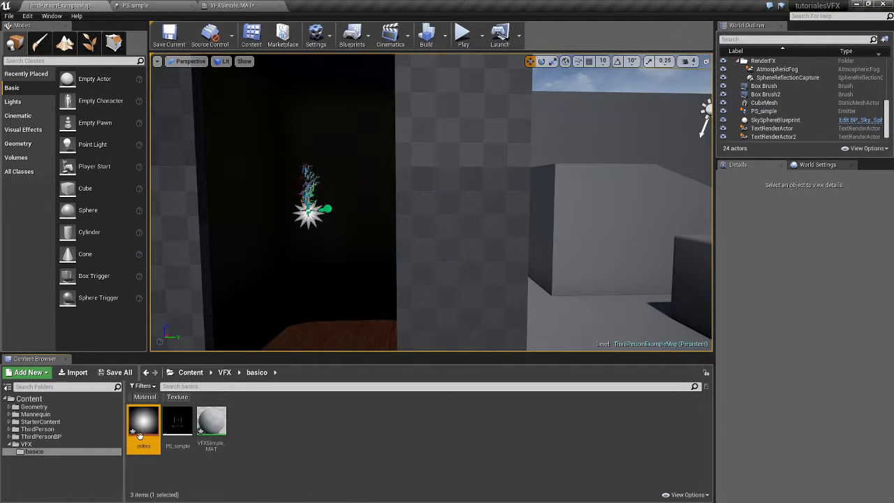
Add a Texture Sample of esfera to VFXSimple_MAT, connect it to Base Color, then disconnect it and move it aside.
left_click(229, 6)
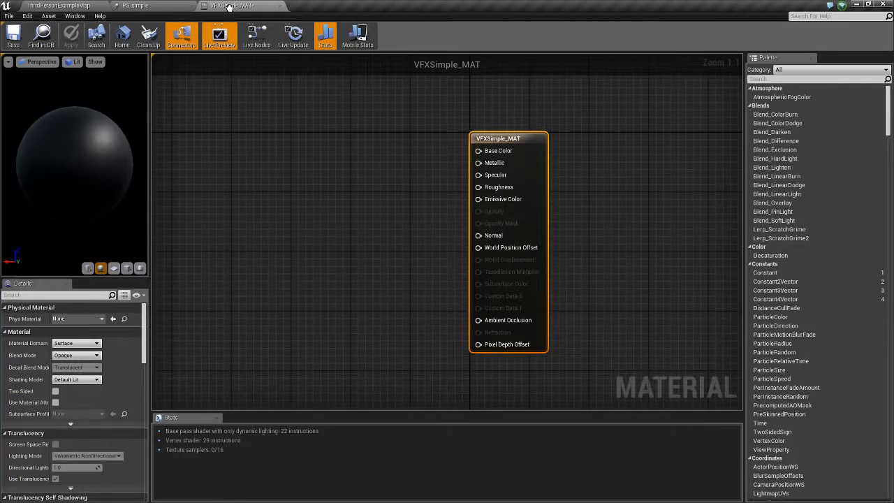
left_click_drag(230, 242, 479, 151)
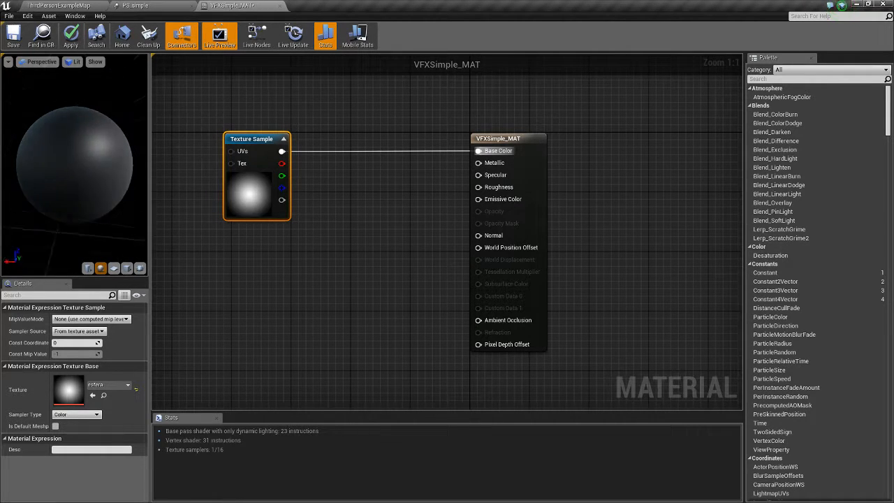
left_click(281, 151, "alt")
left_click_drag(258, 138, 296, 109)
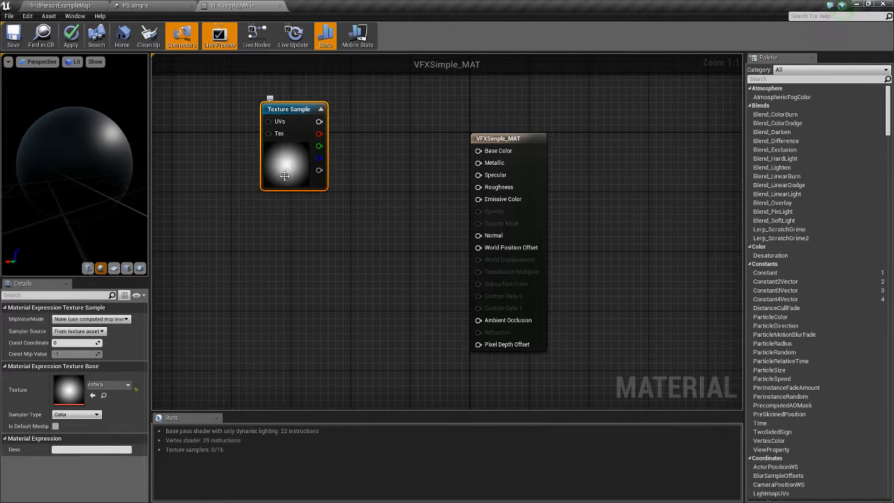
Add a RadialGradientExponential node below the Texture Sample and connect its output to the material's Base Color and Opacity.
right_click(243, 239)
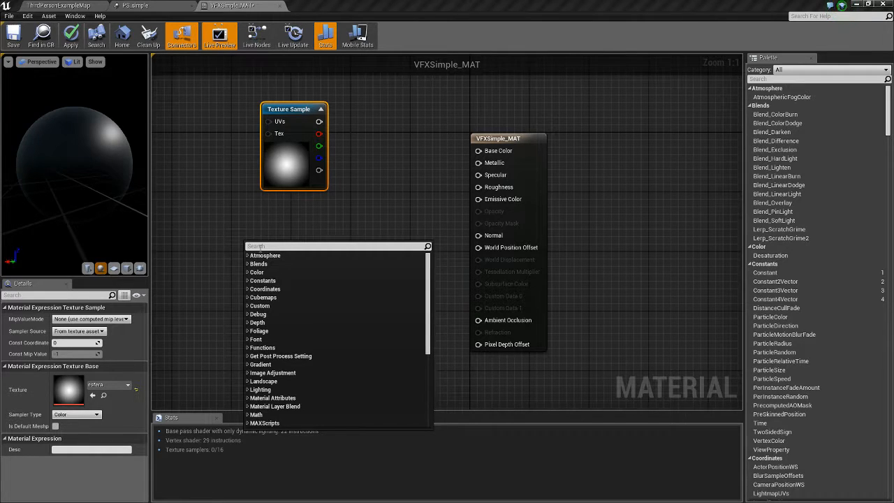
type("gradient")
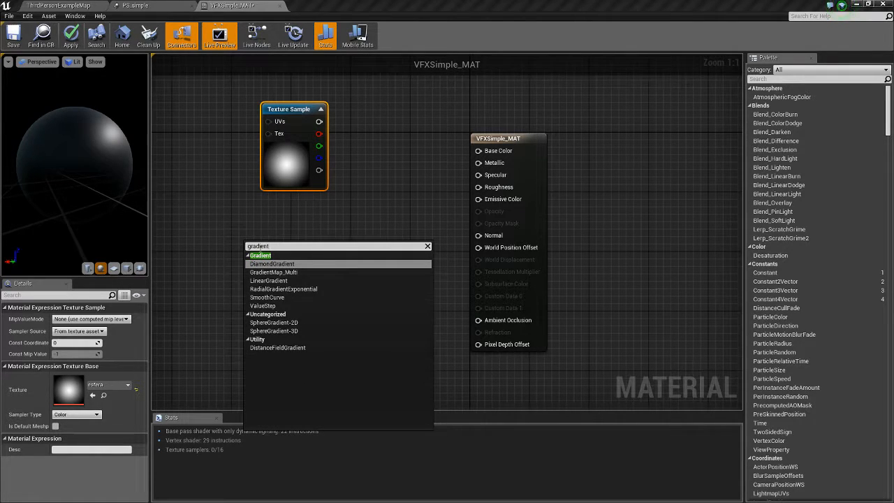
left_click(283, 289)
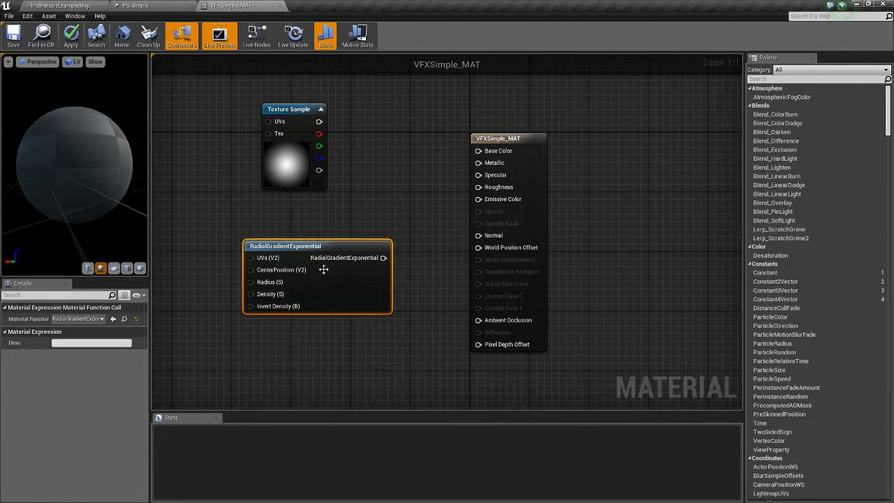
left_click_drag(323, 270, 282, 266)
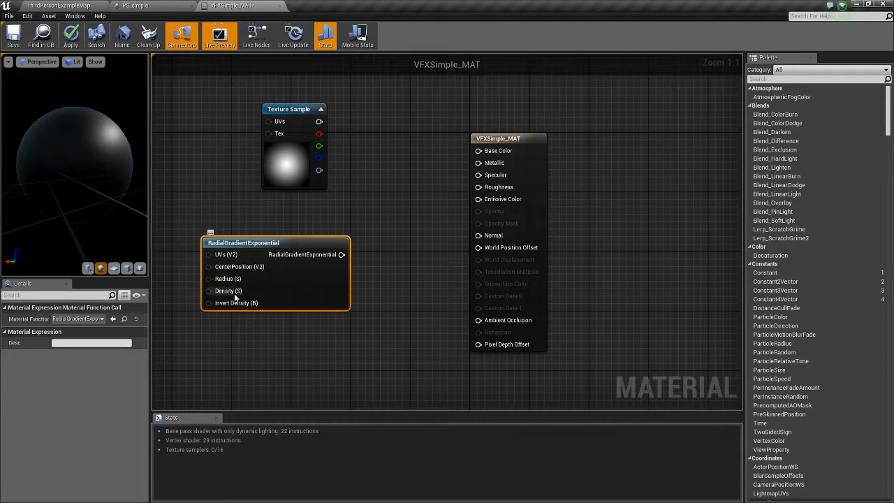
left_click_drag(342, 254, 479, 151)
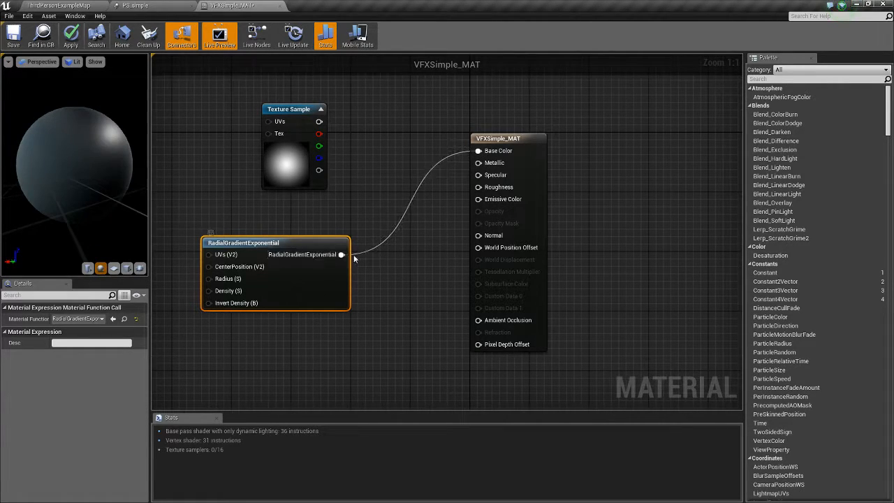
left_click_drag(342, 255, 479, 211)
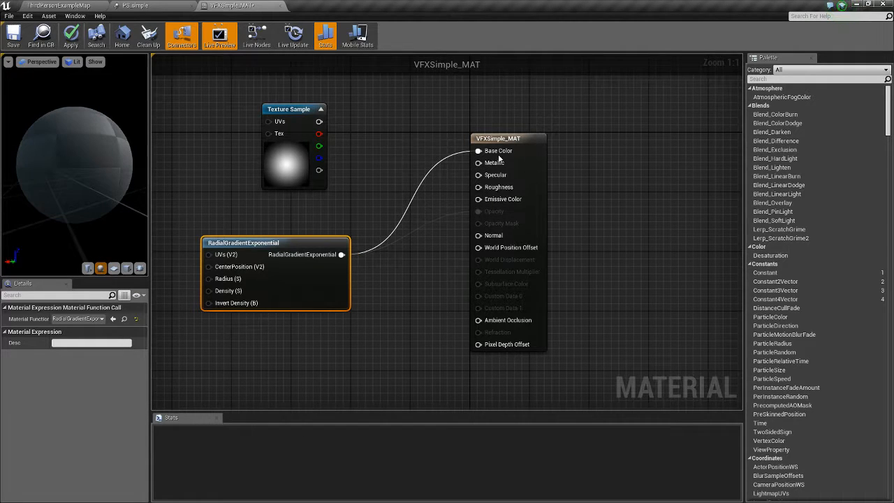
Set the blend mode of VFXSimple_MAT to Translucent and reposition the gradient and material nodes.
mouse_move(500, 141)
left_mouse_down()
mouse_move(488, 178)
mouse_move(472, 178)
mouse_move(494, 149)
left_mouse_up()
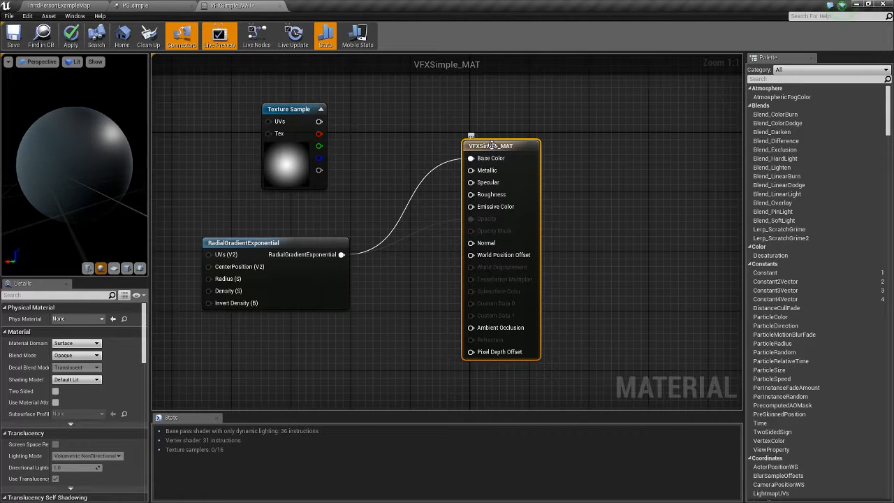
left_click(74, 355)
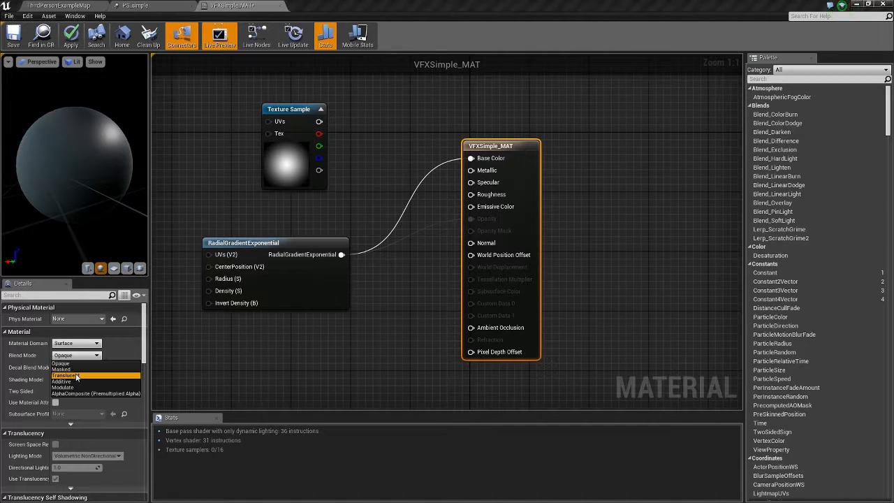
left_click(74, 375)
left_click_drag(297, 247, 327, 239)
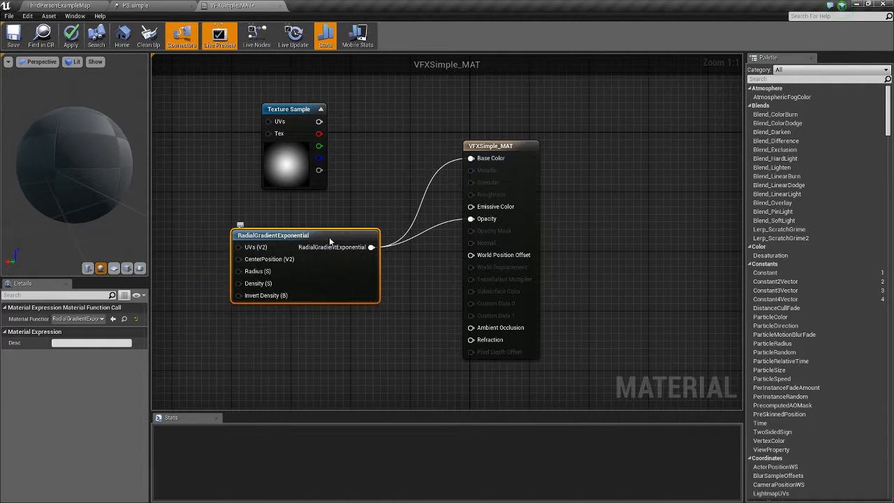
left_click_drag(514, 155, 520, 186)
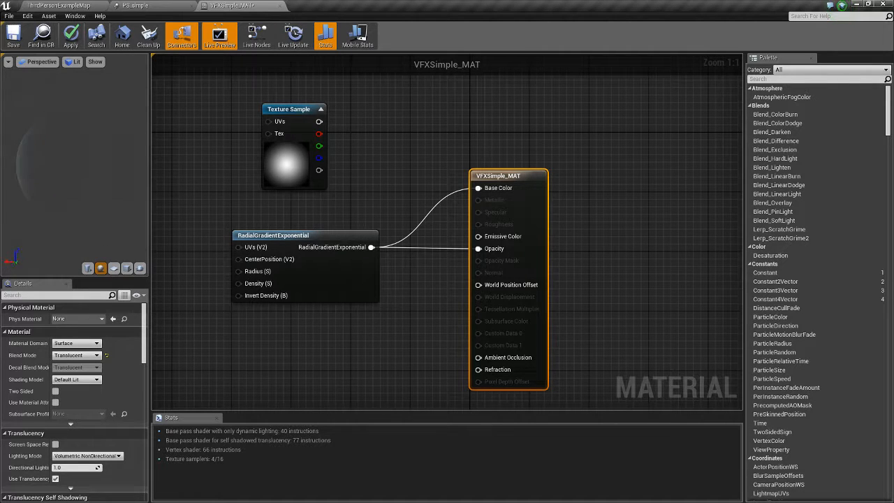
Disconnect the RadialGradientExponential node from the material, move it out of the way, and bring the Texture Sample level with the material inputs.
left_click(316, 235)
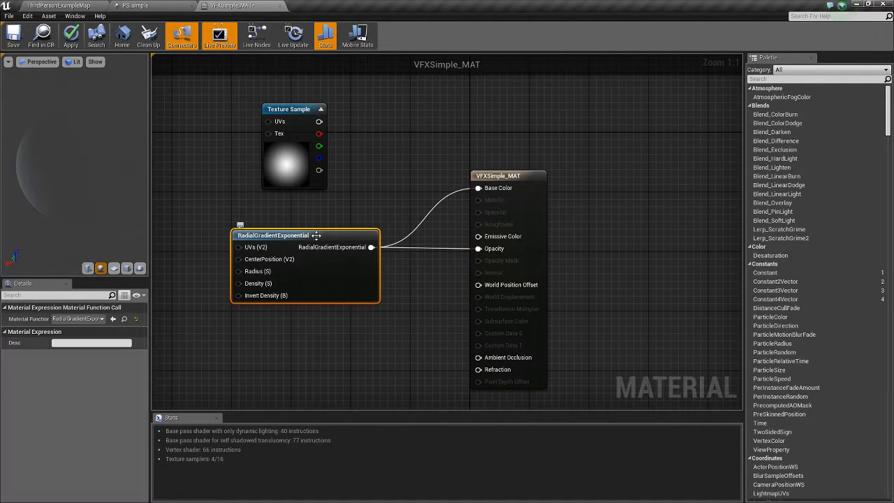
left_click(373, 247, "alt")
left_click_drag(333, 229, 260, 295)
left_click_drag(299, 112, 299, 176)
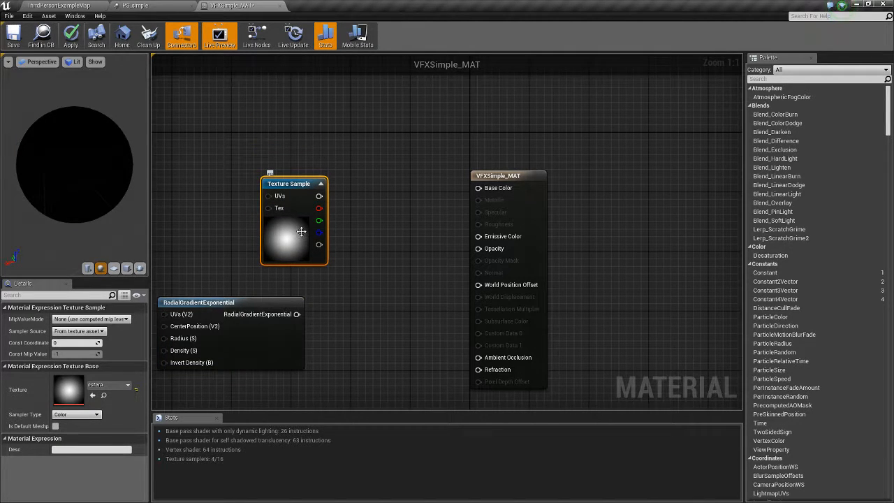
Connect the Texture Sample's RGB output to Base Color and its alpha output to Opacity, and check the preview sphere.
left_click_drag(299, 184, 479, 188)
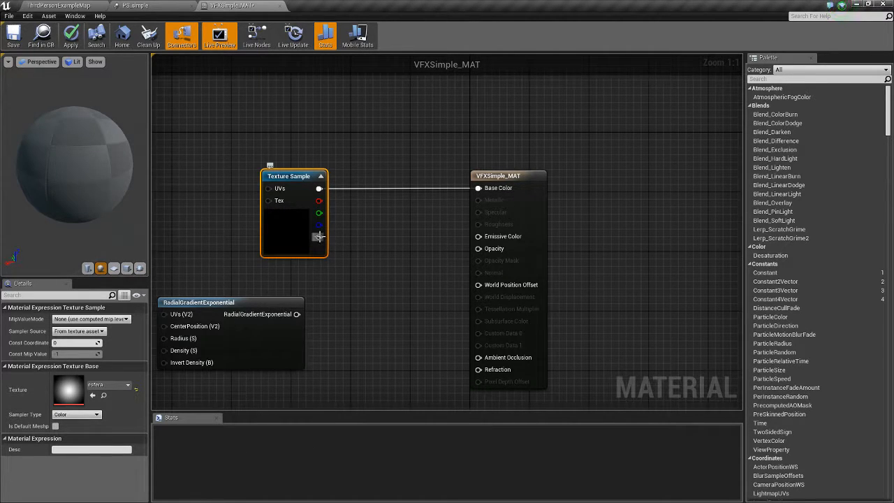
left_click_drag(320, 237, 479, 250)
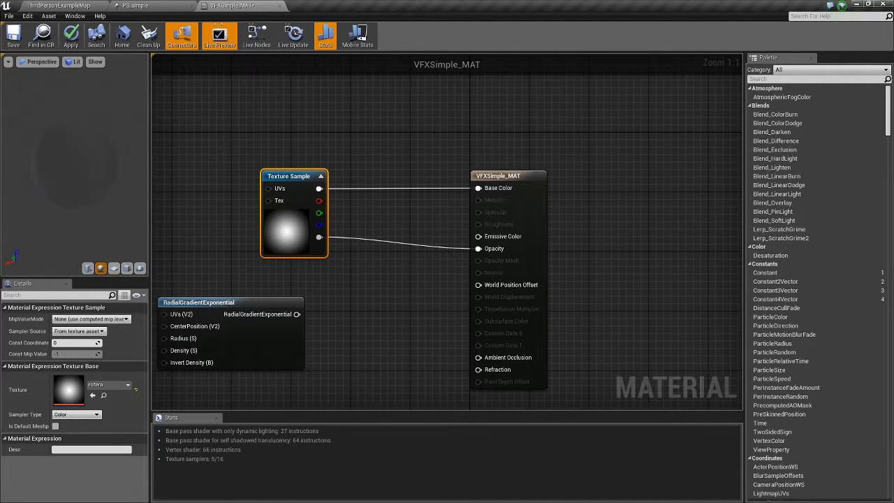
mouse_move(76, 199)
left_mouse_down()
mouse_move(118, 194)
mouse_move(35, 167)
left_mouse_up()
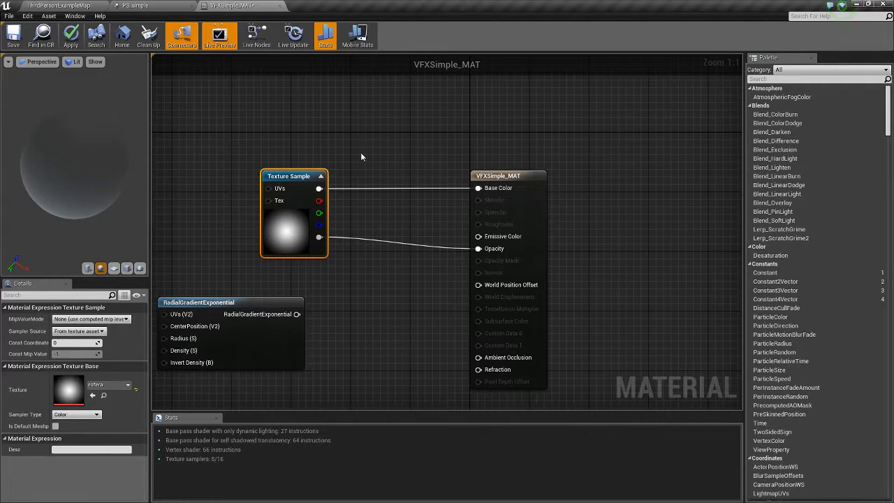
Reroute the Texture Sample's RGB output from Base Color to Emissive Color and reposition the texture and material nodes.
left_click_drag(318, 189, 480, 237)
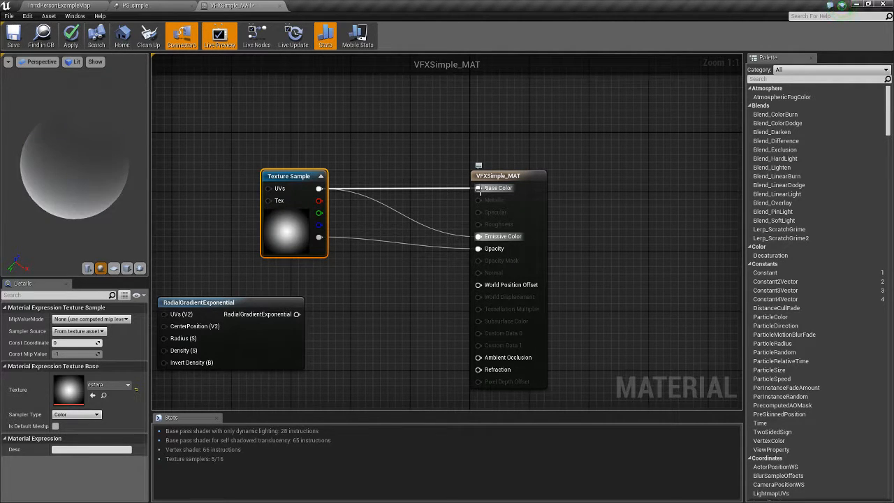
left_click(479, 189, "alt")
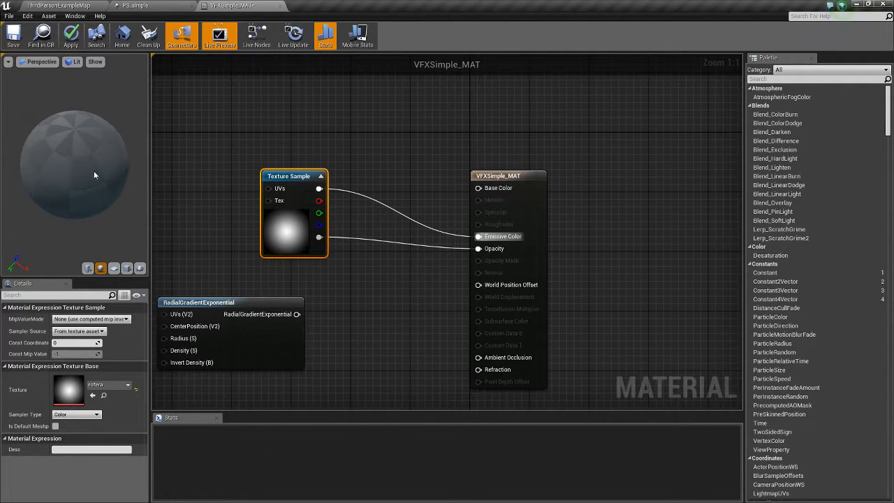
mouse_move(78, 198)
left_mouse_down()
mouse_move(95, 177)
mouse_move(79, 198)
left_mouse_up()
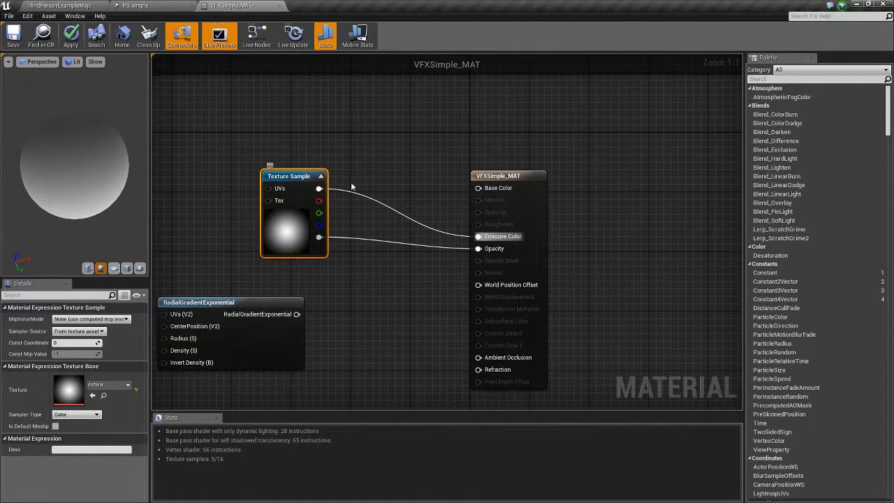
left_click_drag(289, 176, 290, 191)
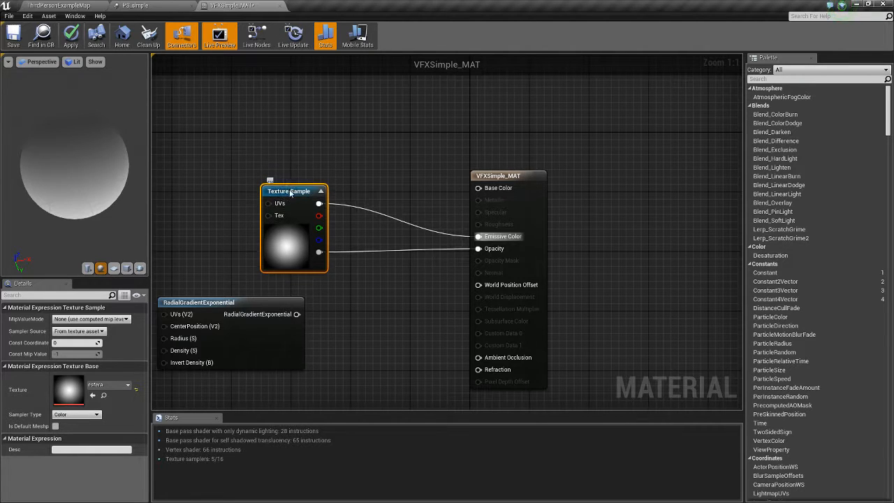
left_click_drag(509, 178, 492, 163)
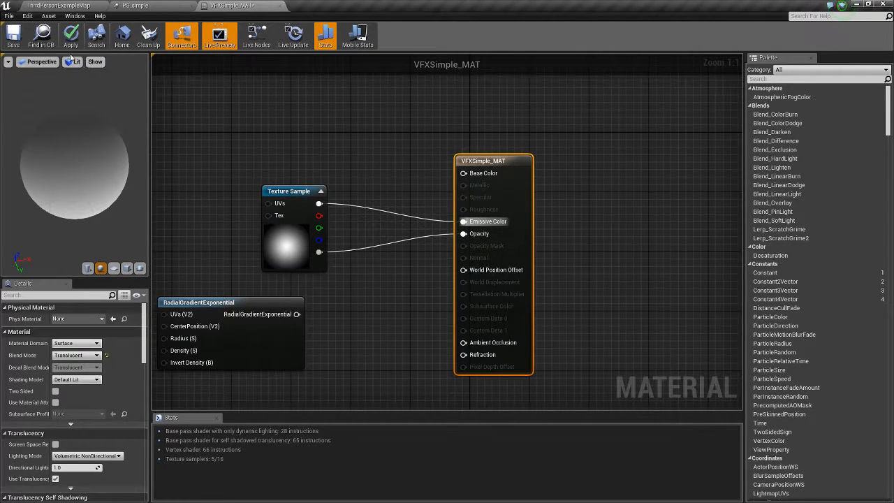
Save VFXSimple_MAT and delete the disconnected RadialGradientExponential node.
left_click(13, 36)
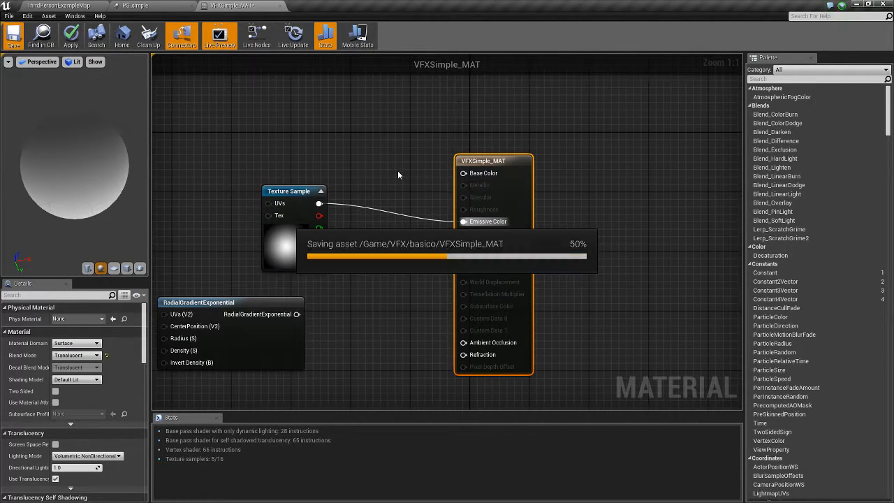
left_click(240, 301)
key("Delete")
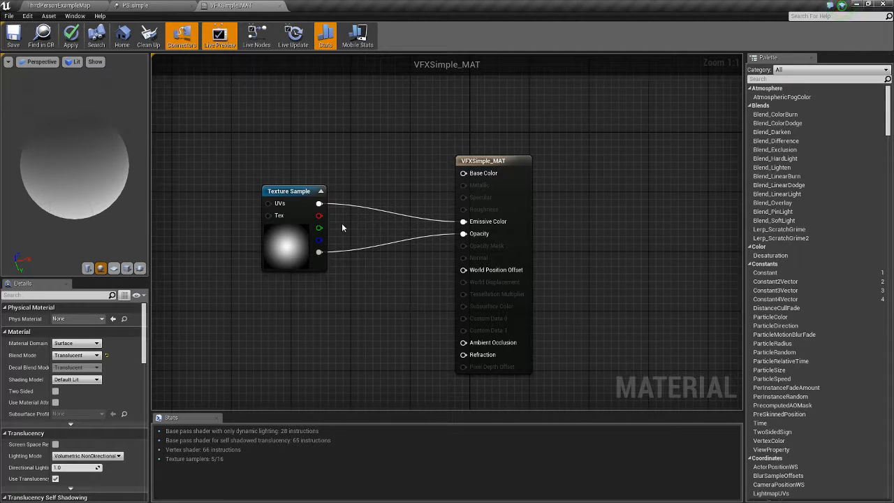
Assign VFXSimple_MAT as the emitter material in the Required module of PS_simple.
left_click(158, 6)
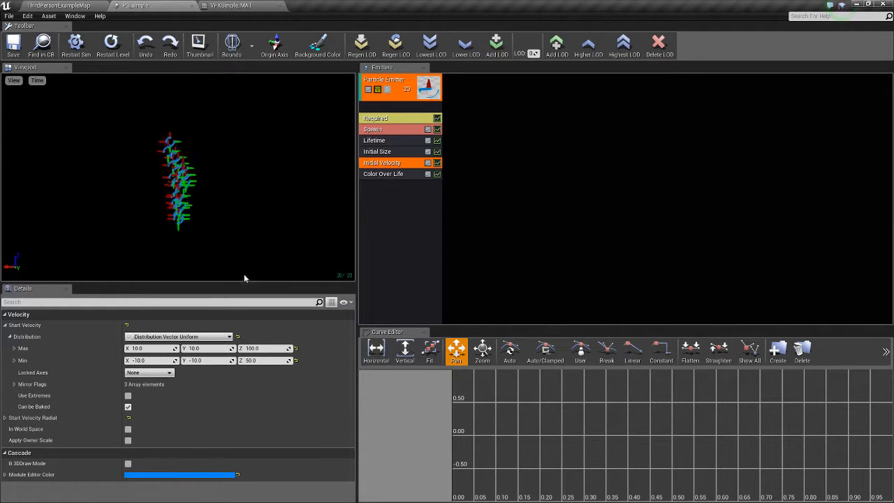
left_click(389, 118)
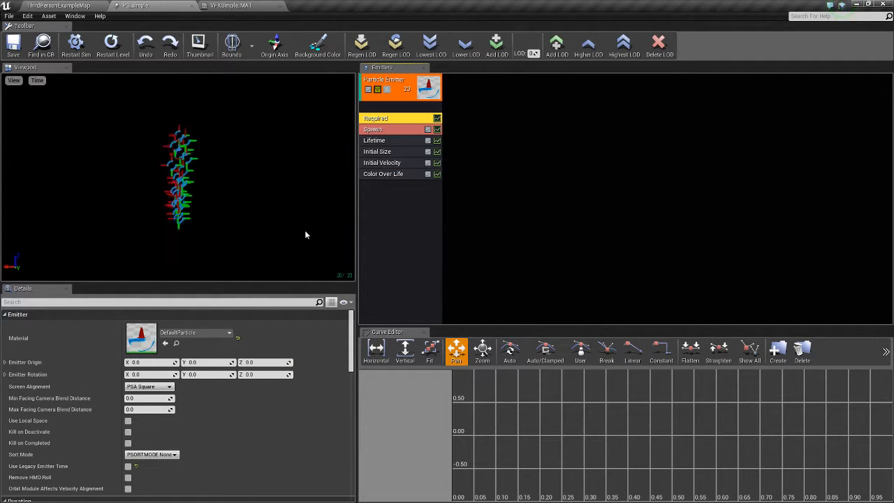
scroll(196, 359, "down", 5)
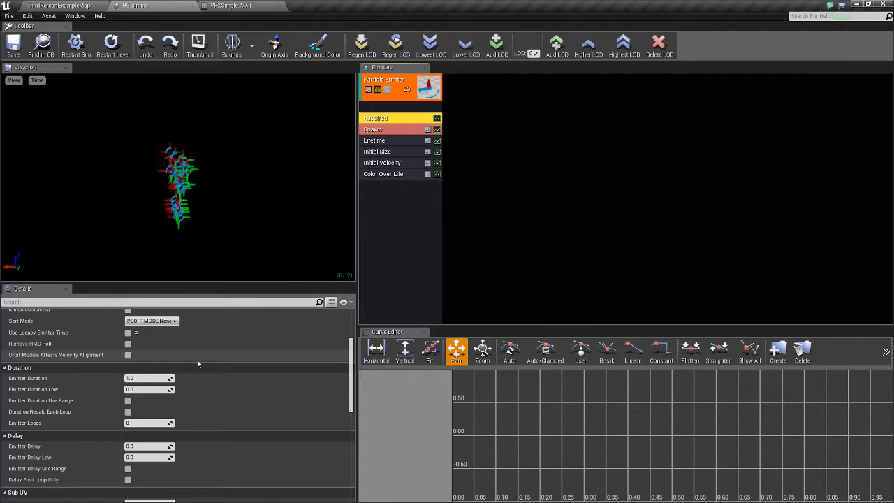
scroll(197, 359, "up", 5)
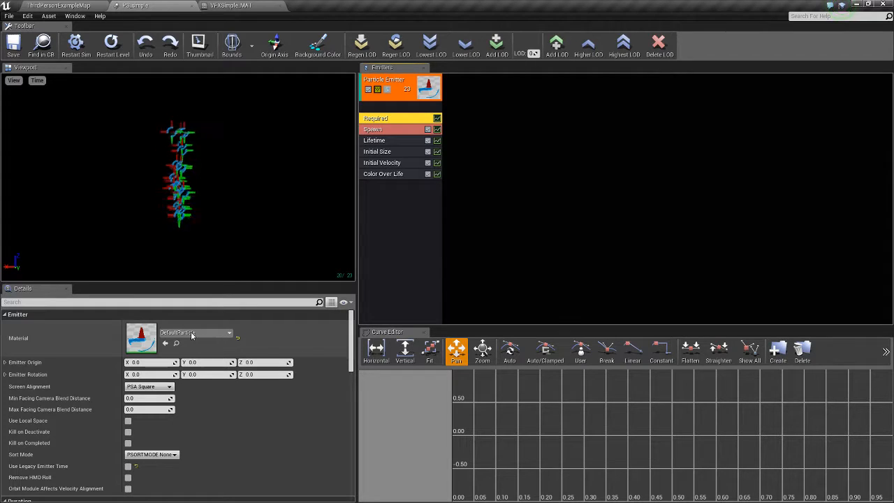
left_click(192, 334)
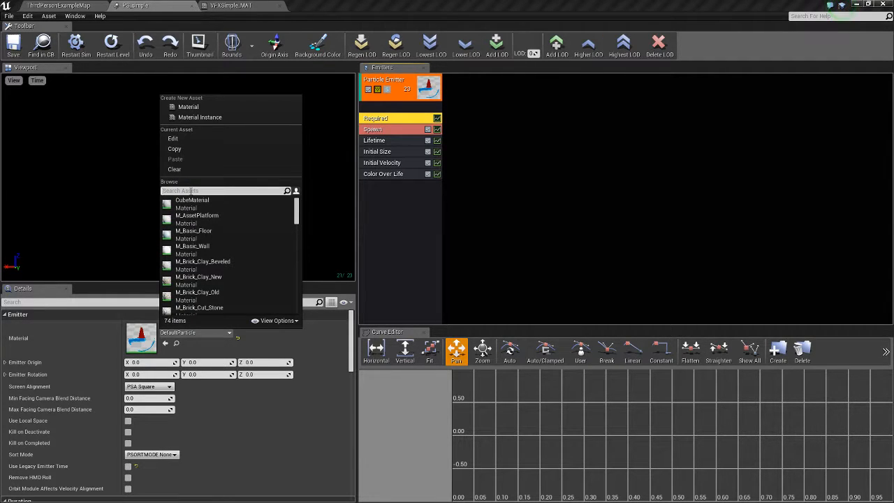
type("vfx")
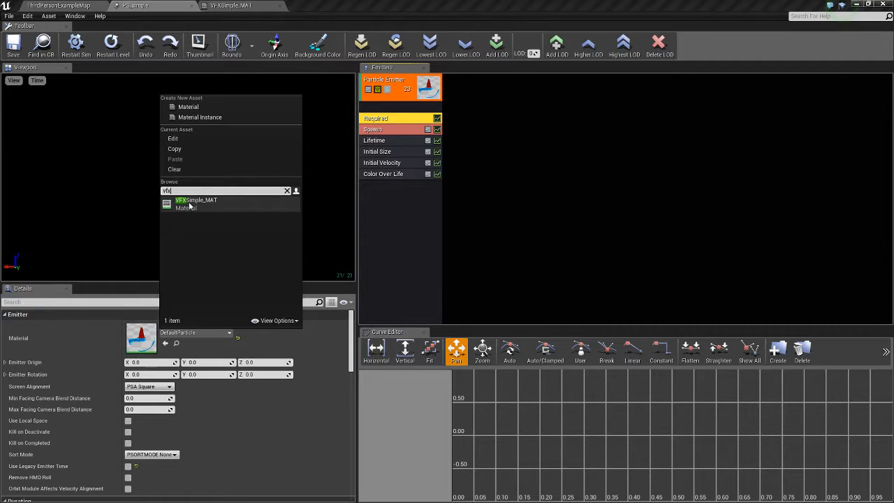
left_click(224, 204)
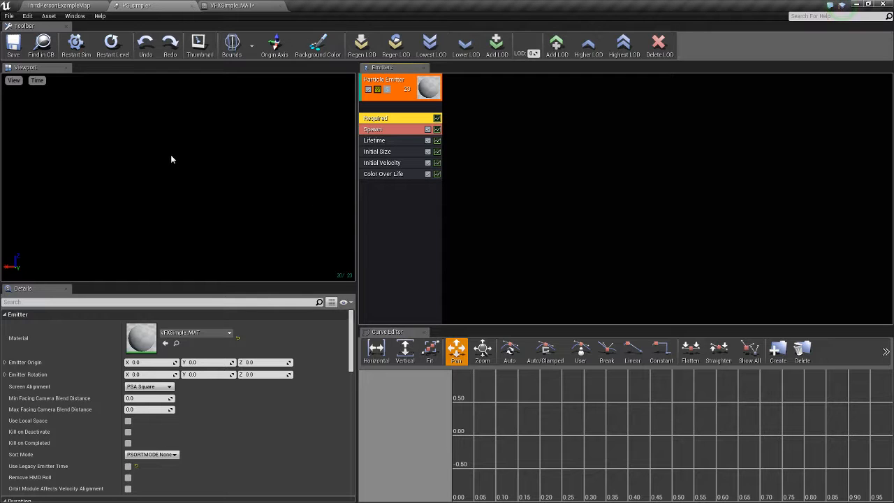
Lower the PS_simple emitter in ThirdPersonExampleMap to a Z location of about 191.
left_click(82, 6)
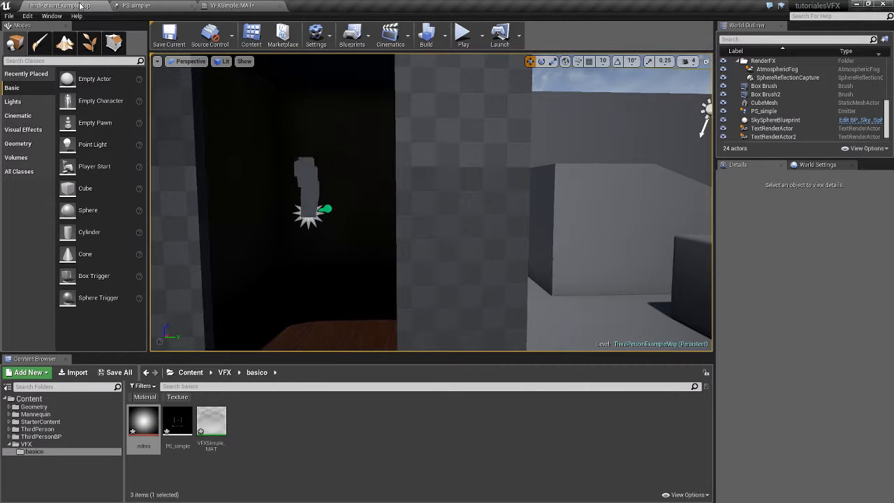
right_click_drag(281, 221, 285, 215)
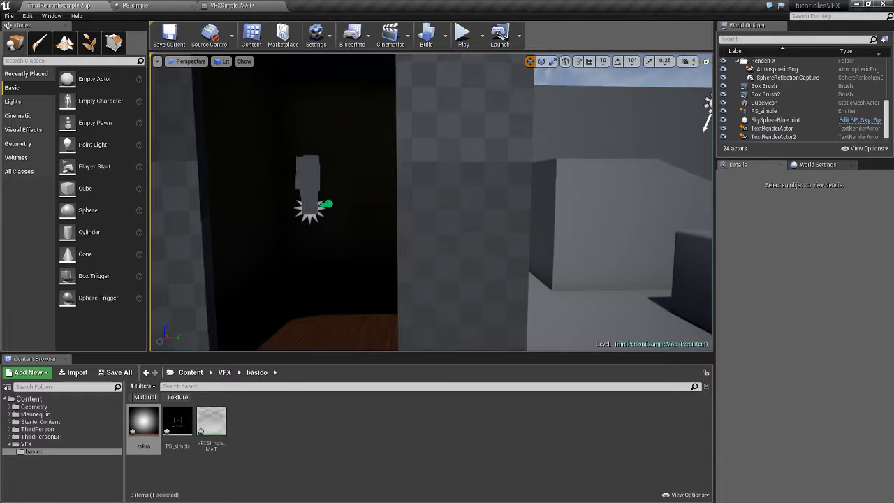
left_click(311, 209)
left_click_drag(309, 184, 312, 232)
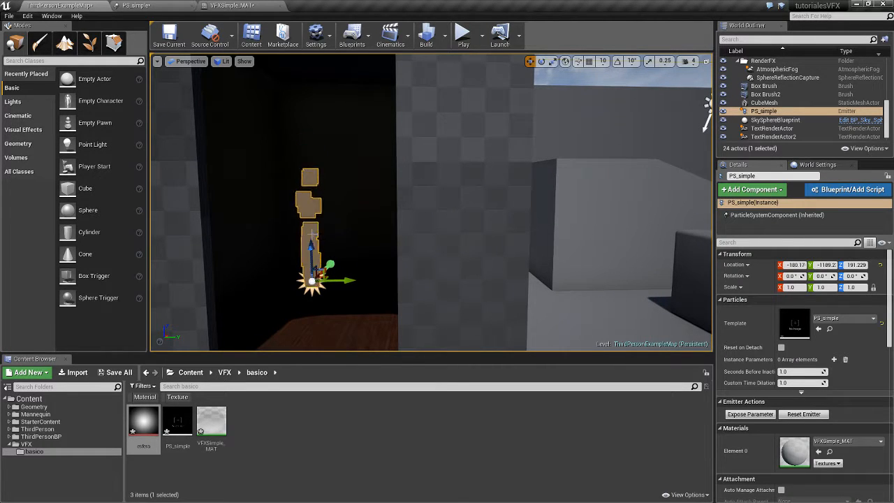
right_click_drag(311, 201, 326, 215)
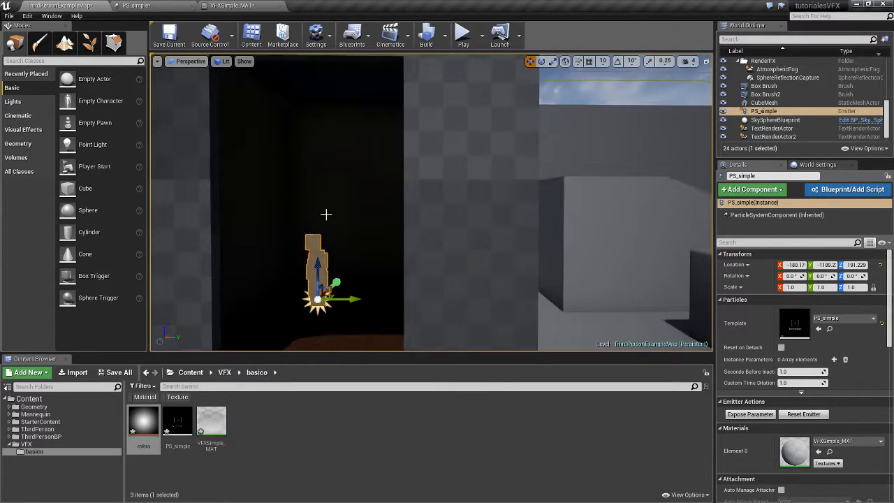
Save PS_simple and the current level, and view the particles up close in the level with nothing selected.
left_click(162, 6)
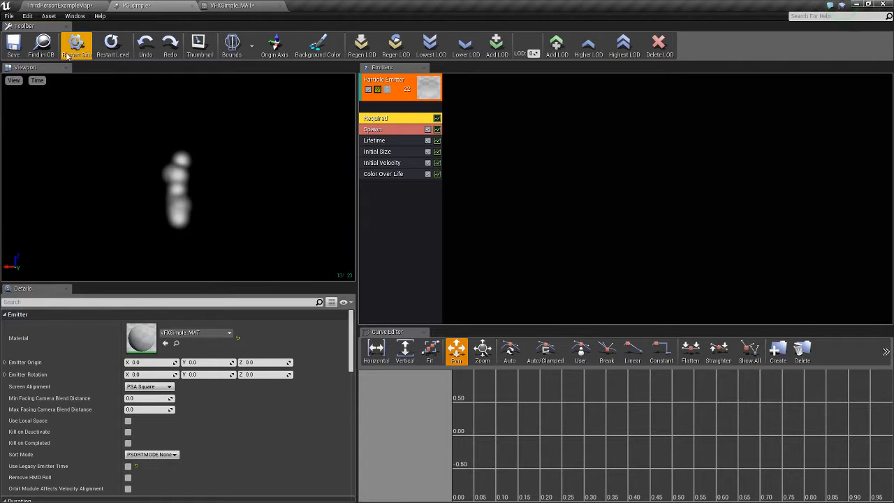
left_click(69, 5)
left_click(169, 35)
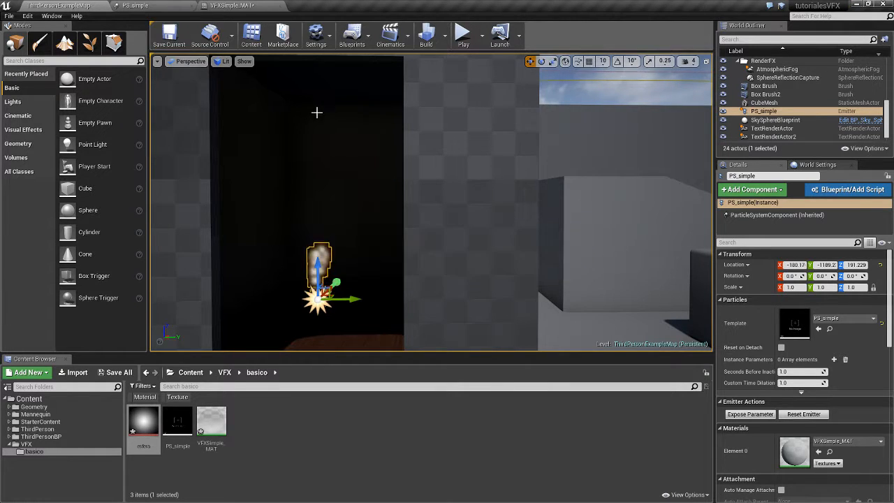
mouse_move(330, 208)
right_mouse_down()
mouse_move(329, 223)
mouse_move(342, 228)
mouse_move(329, 198)
right_mouse_up()
key("Escape")
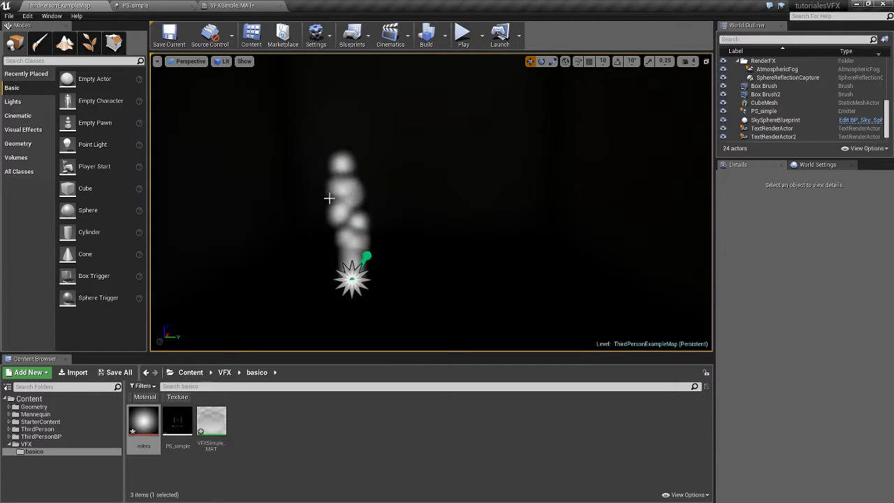
Try red, yellow and pale beige tints as the background color of the PS_simple preview.
left_click(159, 5)
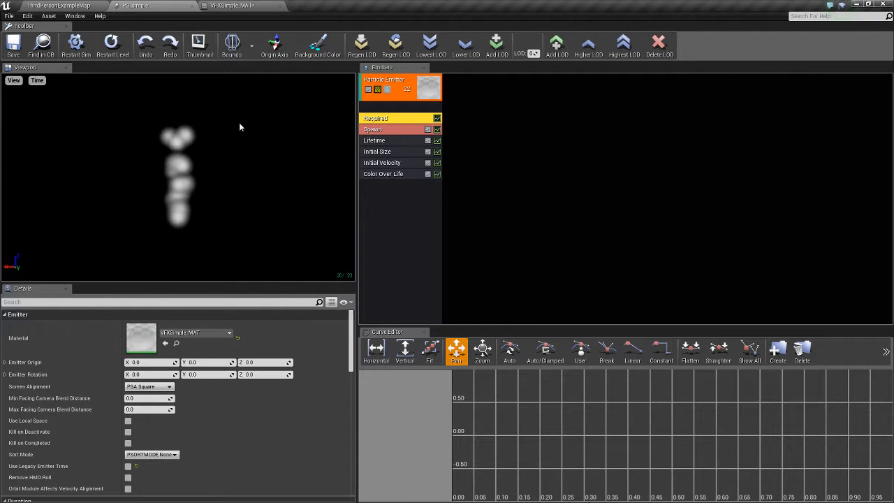
left_click(324, 54)
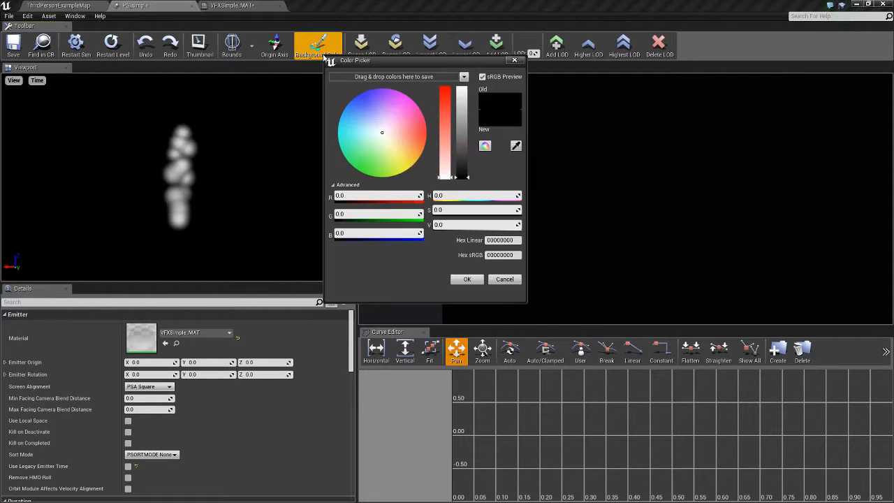
left_click(444, 137)
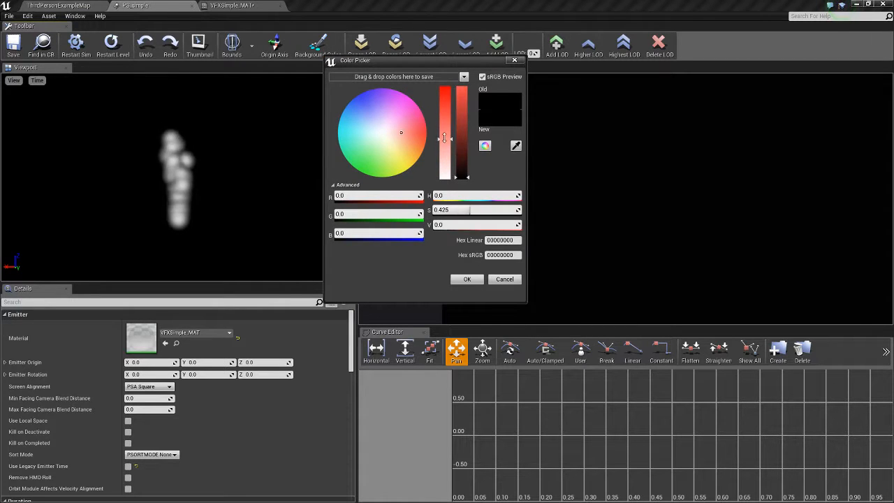
left_click_drag(444, 137, 444, 124)
left_click_drag(461, 168, 461, 119)
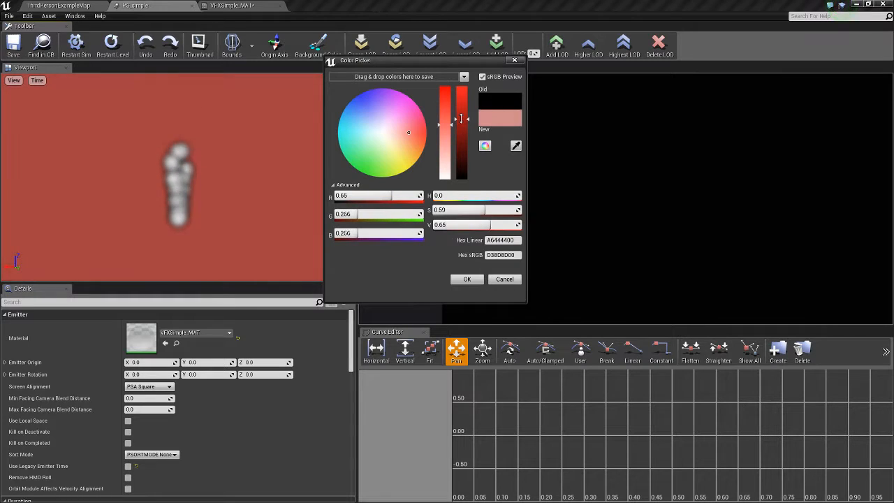
left_click_drag(409, 133, 401, 156)
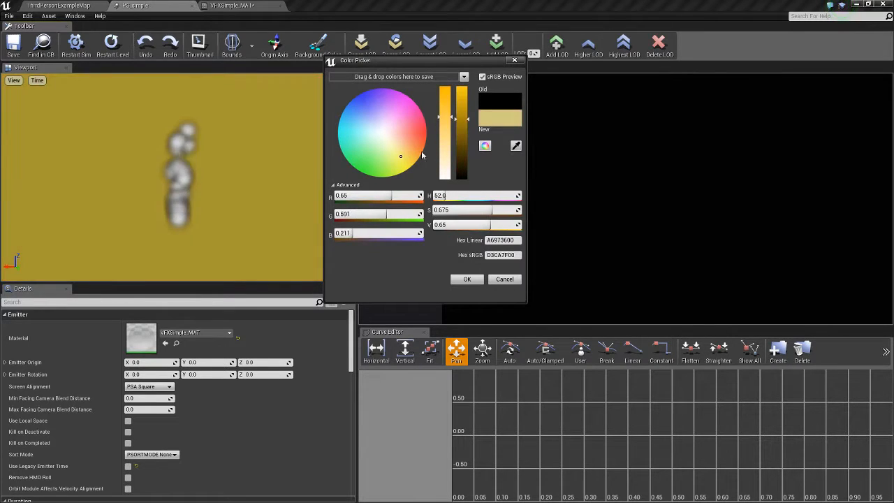
left_click(444, 155)
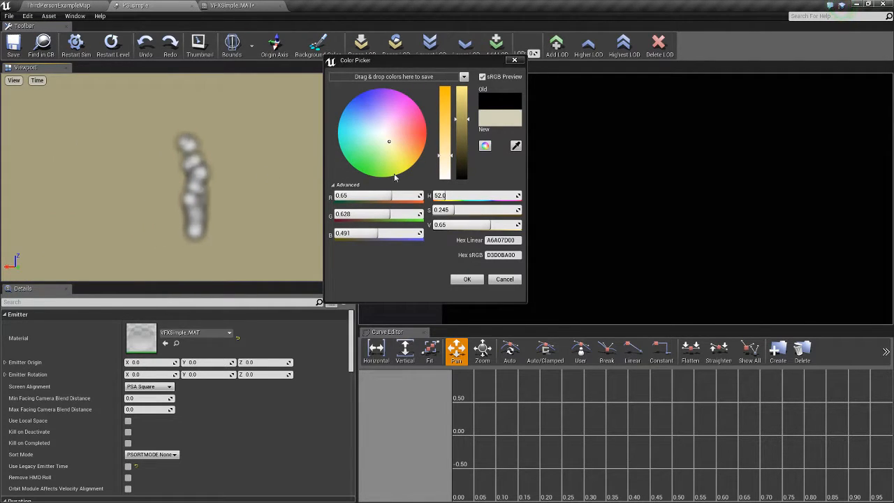
Set the preview's background color to white, with R, G and B at 1, and accept it.
left_click(362, 197)
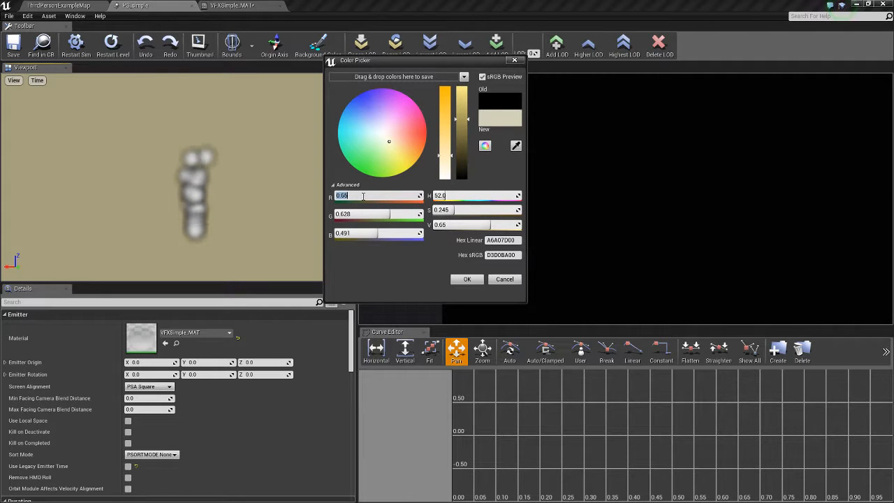
type("1")
left_click(365, 214)
type("1")
left_click(367, 233)
type("1")
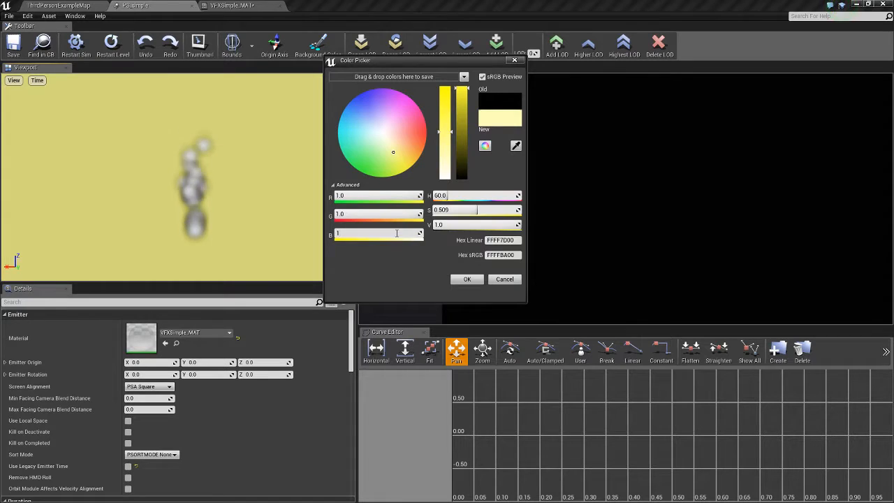
key("Return")
left_click(458, 279)
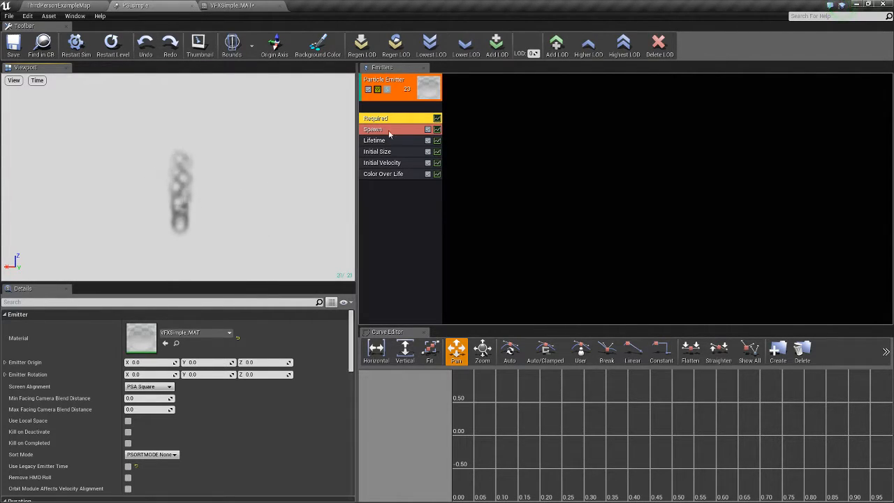
Tint the background color of the PS_simple preview pale pink and accept it.
left_click(318, 45)
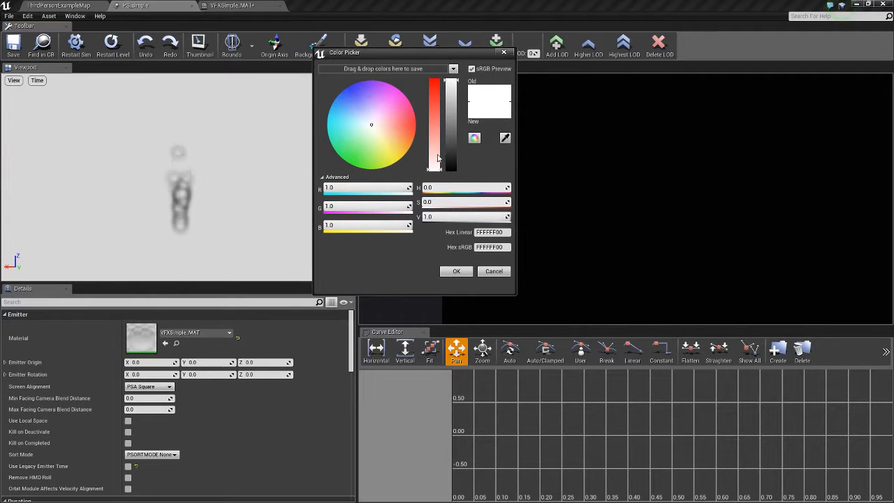
left_click_drag(439, 159, 434, 150)
left_click(459, 272)
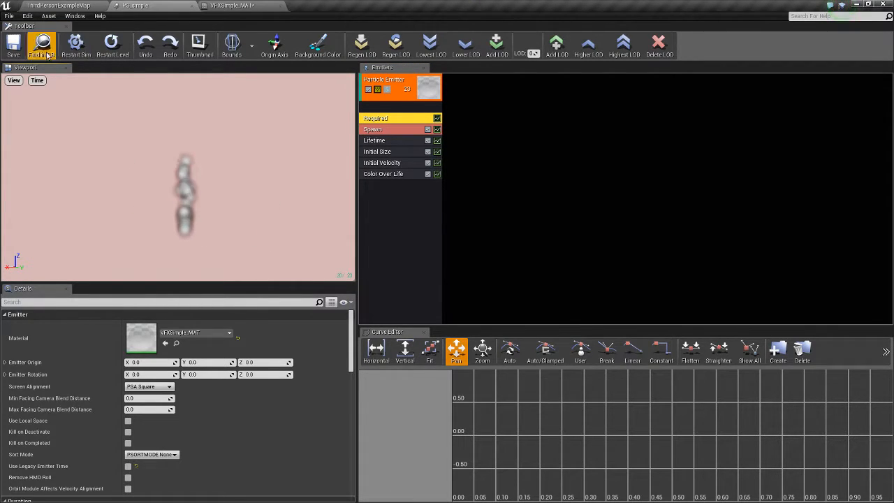
Restart the PS_simple particles in the level and rerun the simulation in the preview.
left_click(110, 54)
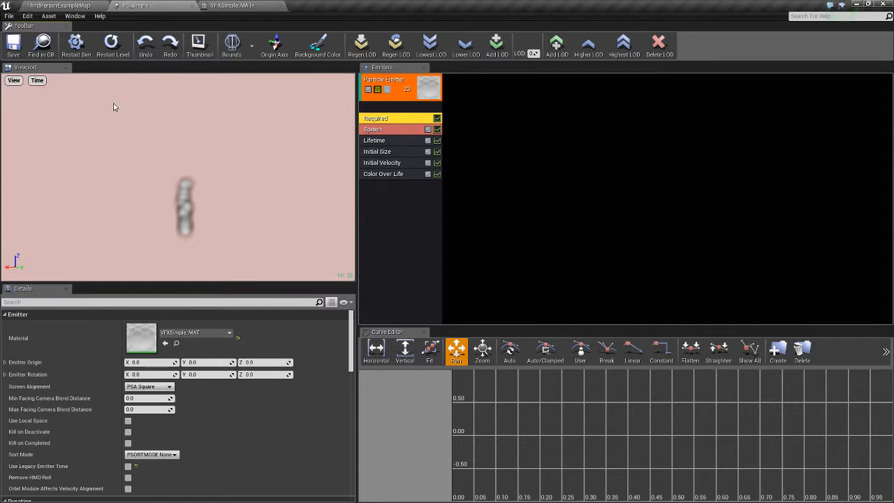
left_click(78, 56)
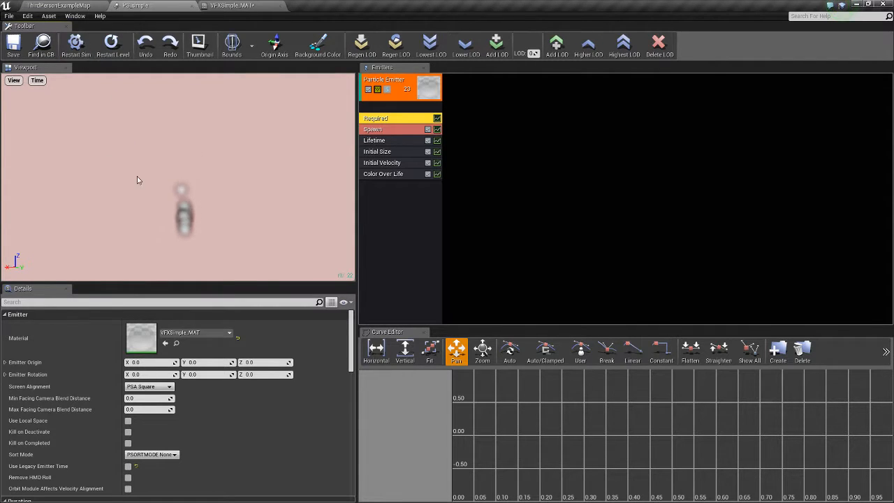
left_click(76, 55)
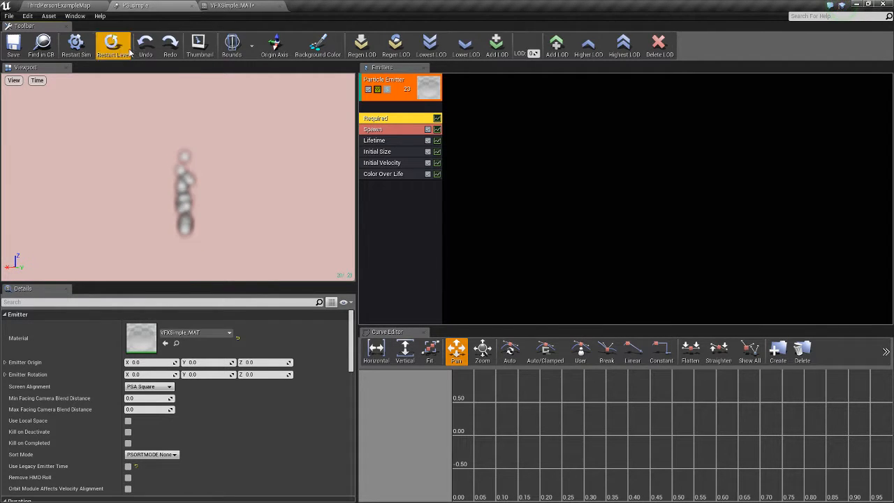
Float the PS_simple editor over the level, restart the level's particles to compare both views, and dock the editor back.
left_click(156, 5)
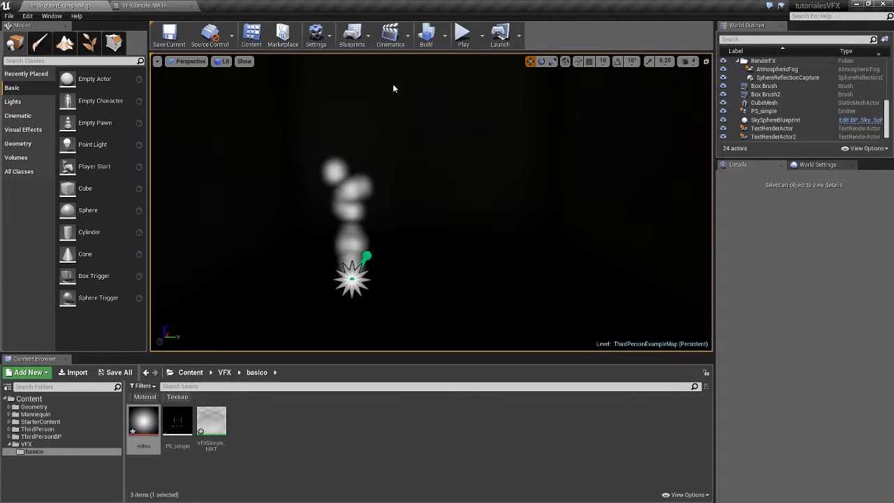
left_click_drag(394, 89, 488, 90)
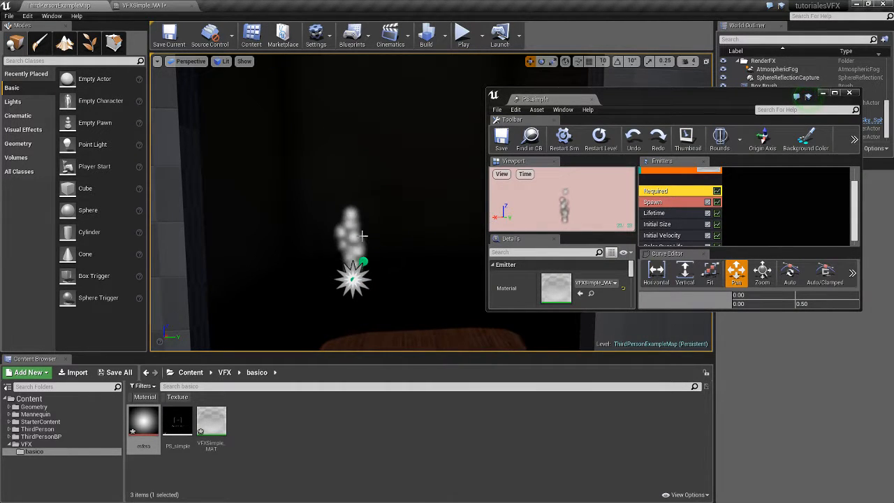
left_click(601, 139)
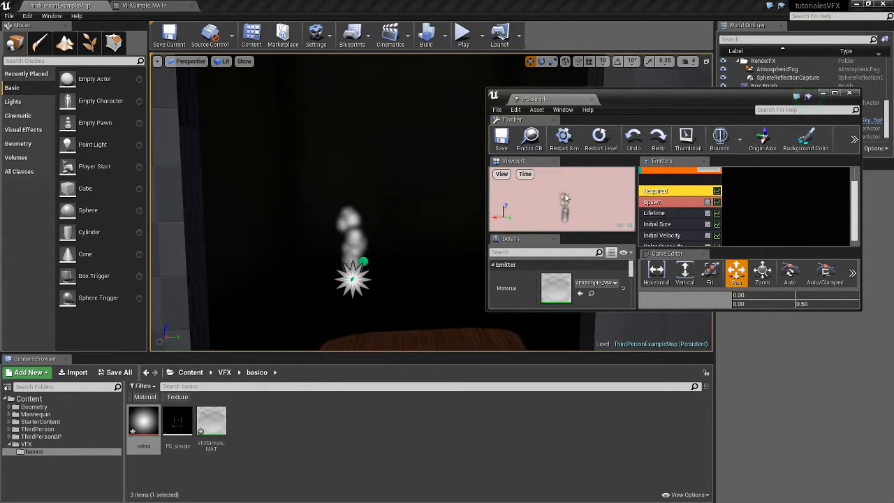
left_click(600, 140)
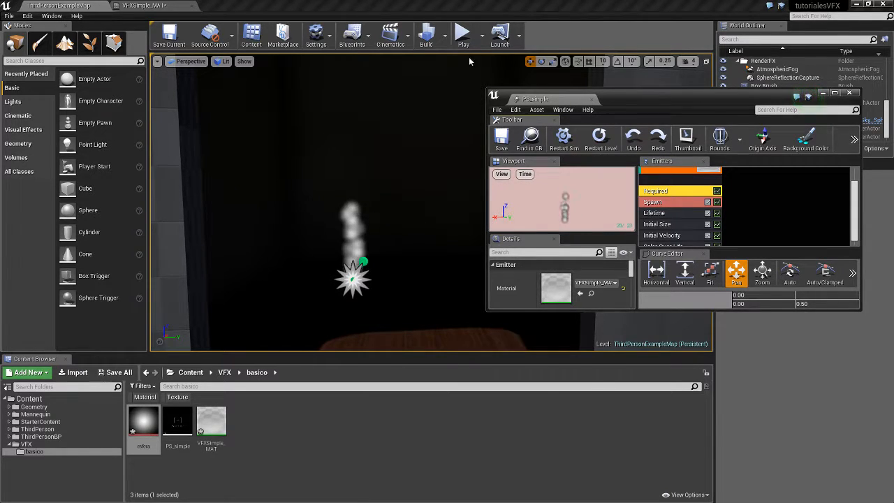
left_click_drag(535, 99, 200, 4)
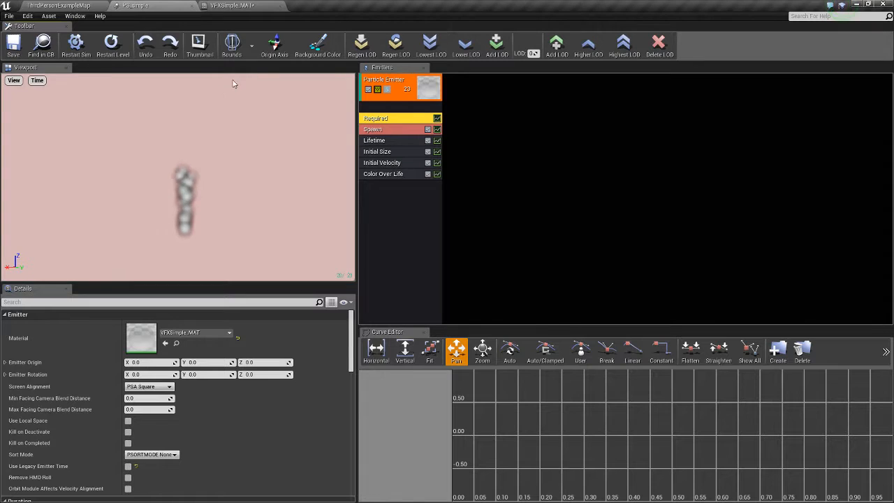
Set the constant spawn rate in the emitter's Spawn module to 2.
left_click(390, 131)
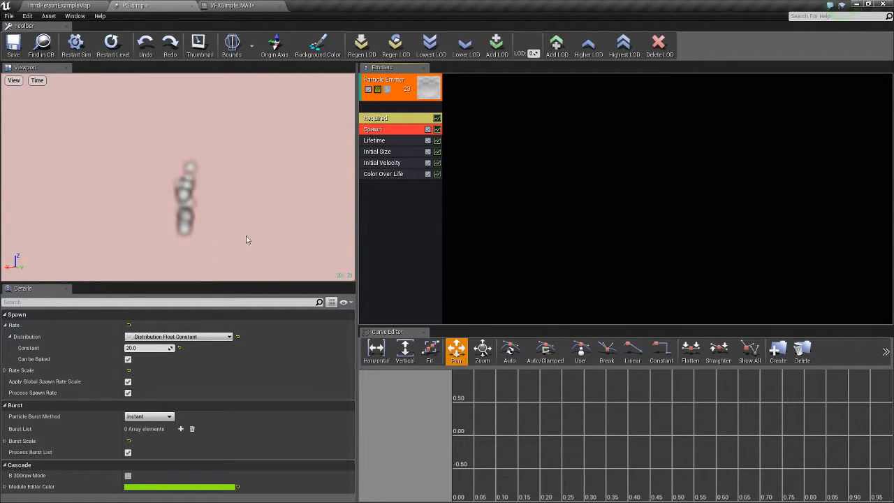
left_click(5, 326)
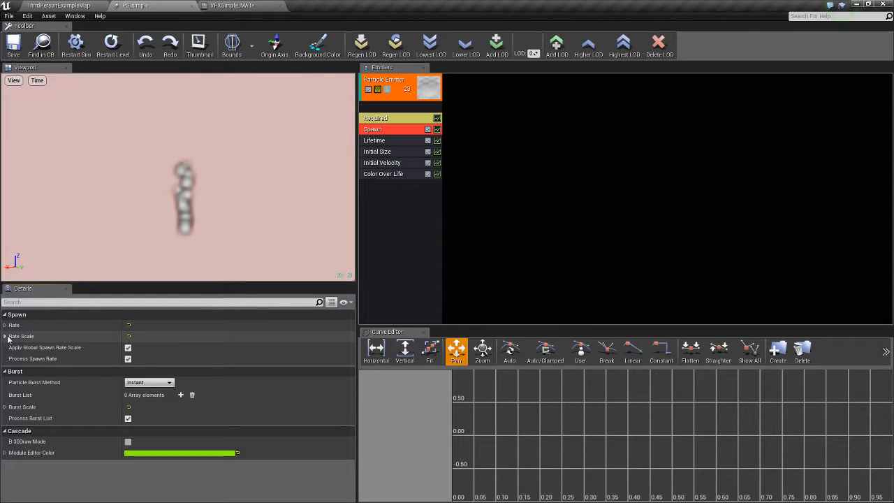
left_click(5, 336)
left_click(5, 336)
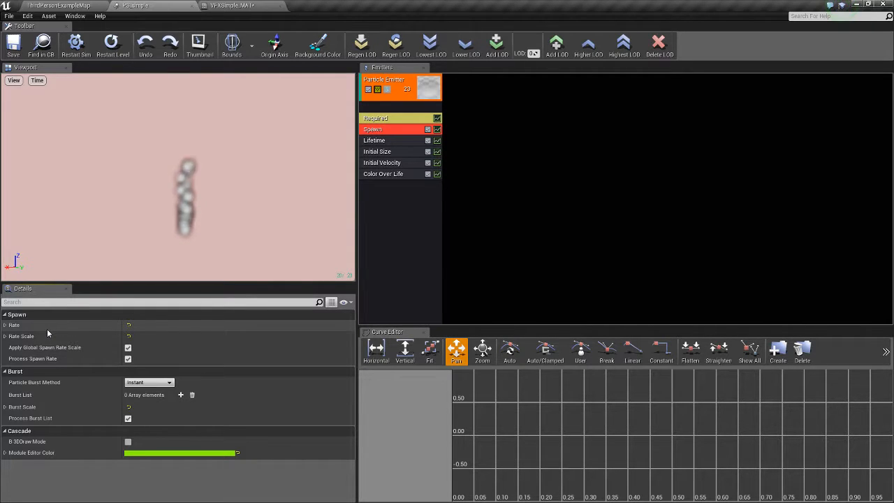
left_click(5, 325)
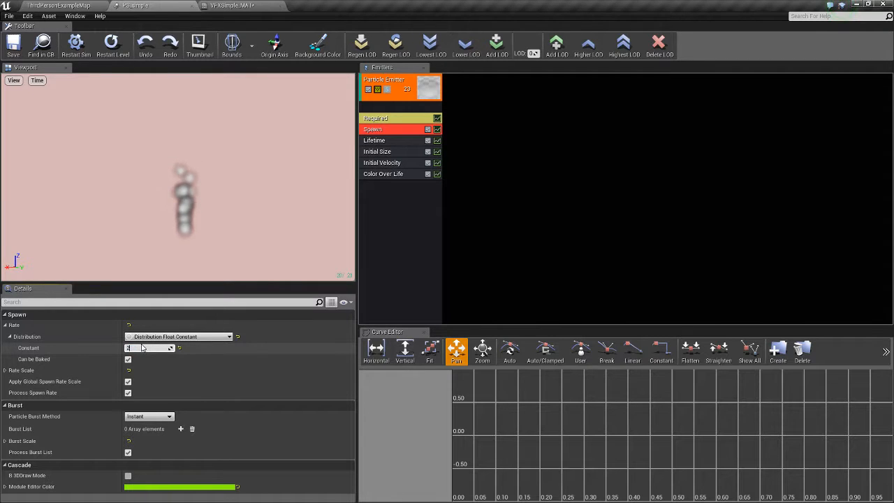
key("Return")
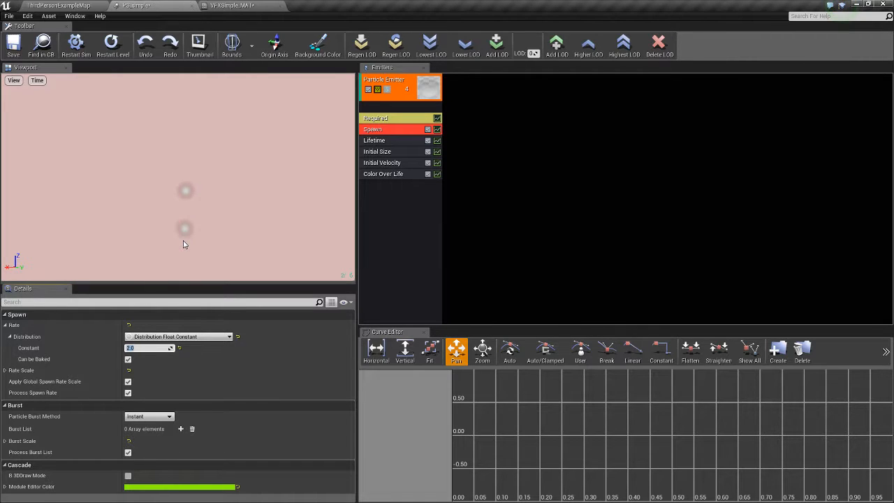
Check the Lifetime module and the spawn rate's distribution options, and set the constant spawn rate to 50.
left_click(383, 142)
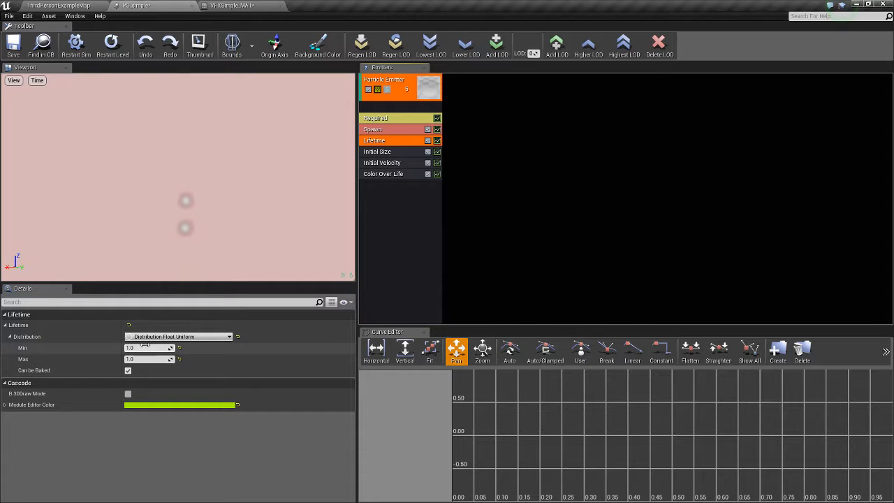
left_click(384, 130)
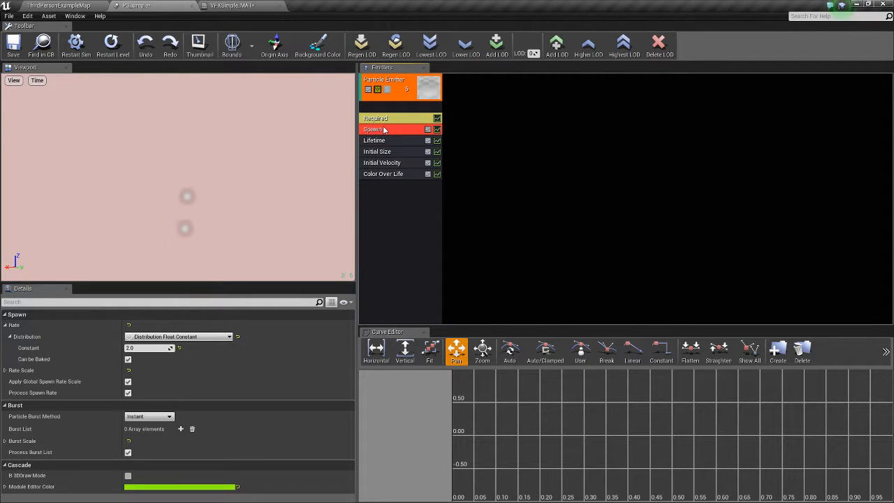
left_click(183, 338)
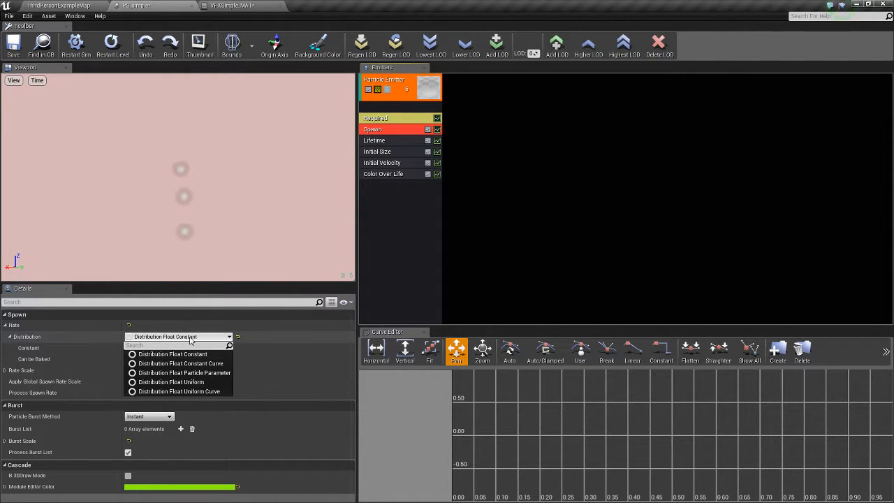
left_click(190, 338)
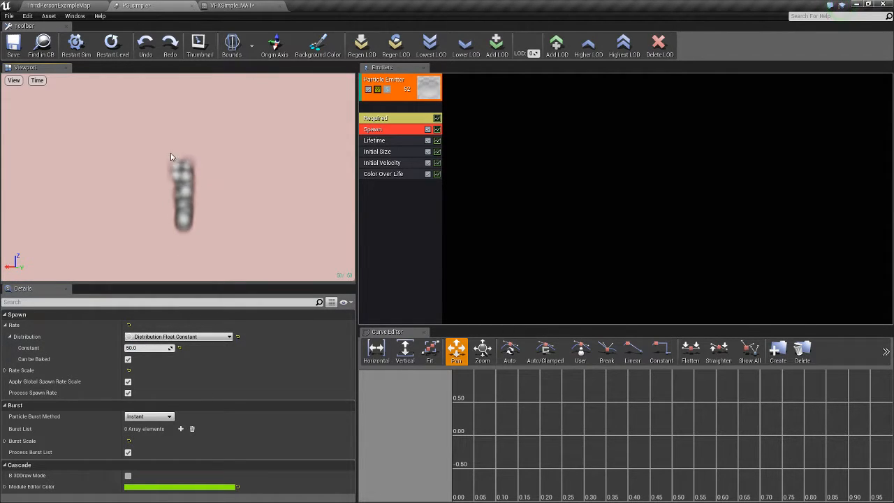
Switch the particle Lifetime to Distribution Float Constant with a constant of 1.
left_click(384, 142)
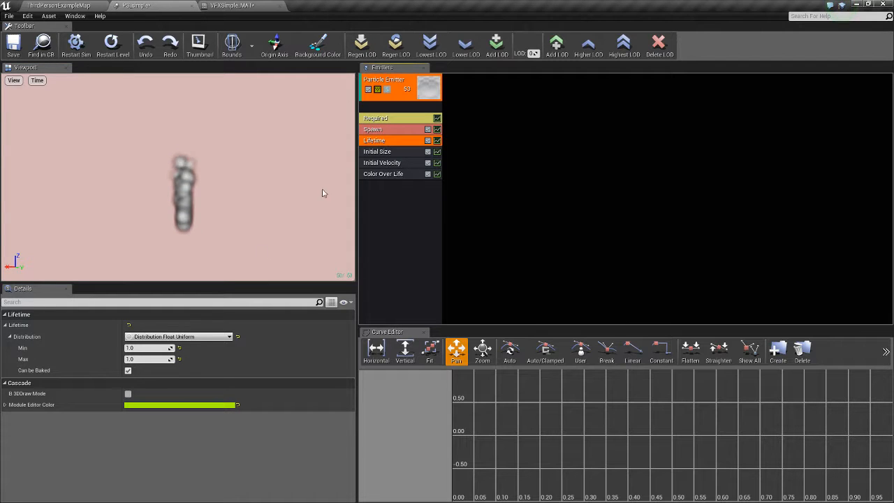
left_click(196, 338)
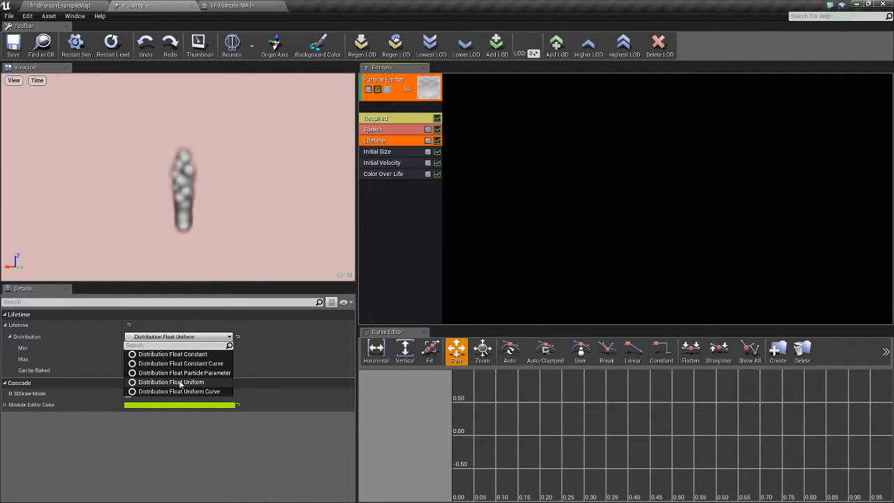
left_click(210, 356)
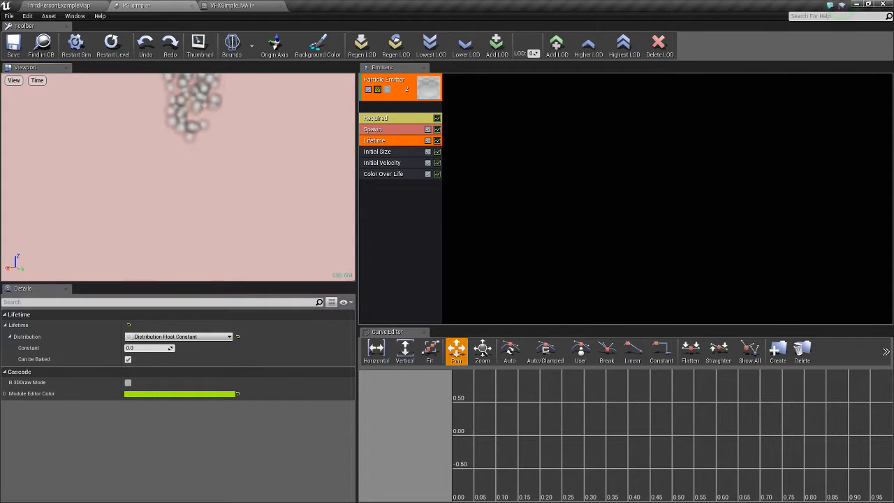
left_click(140, 348)
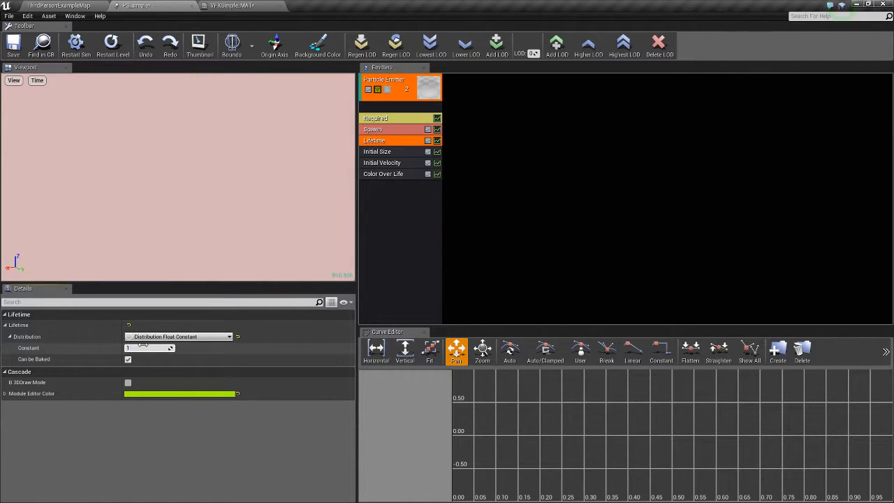
key("Return")
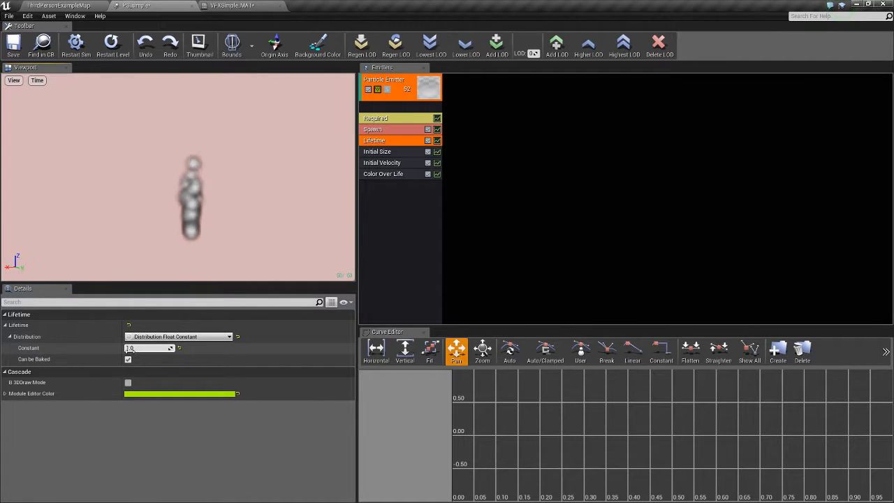
Switch the particle Lifetime to Distribution Float Uniform with a minimum of 3 and a maximum of 5.
left_click(193, 337)
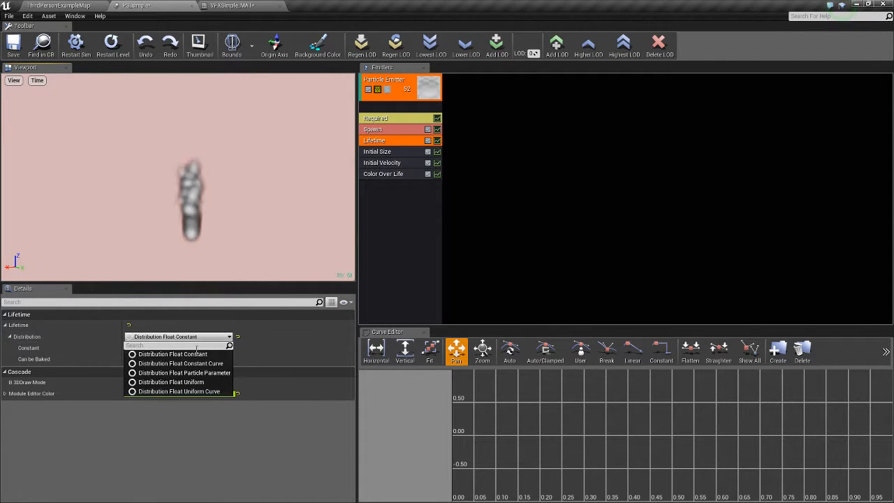
left_click(202, 383)
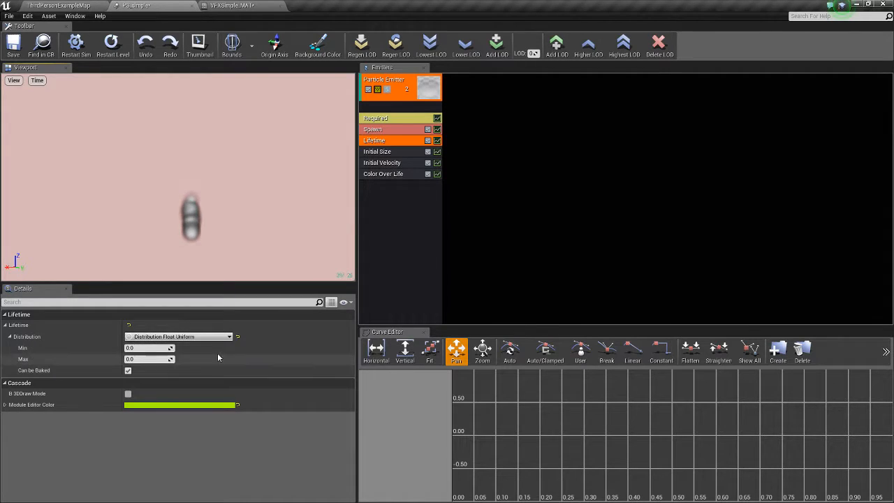
left_click(143, 348)
type("3")
key("Return")
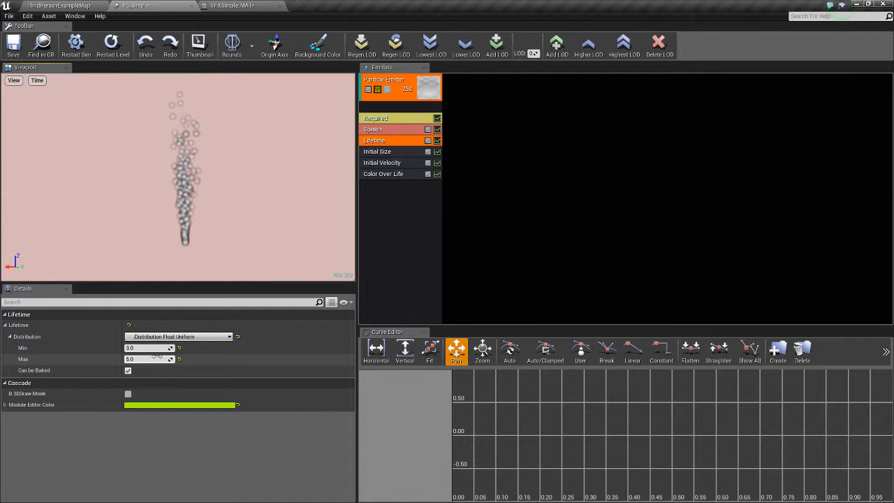
Switch the particle Lifetime to Distribution Float Constant with a constant of 5.
left_click(170, 338)
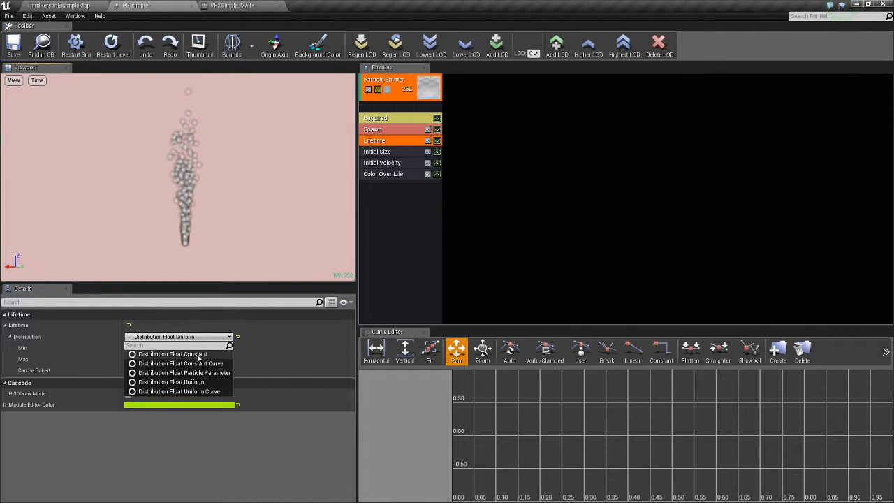
left_click(174, 354)
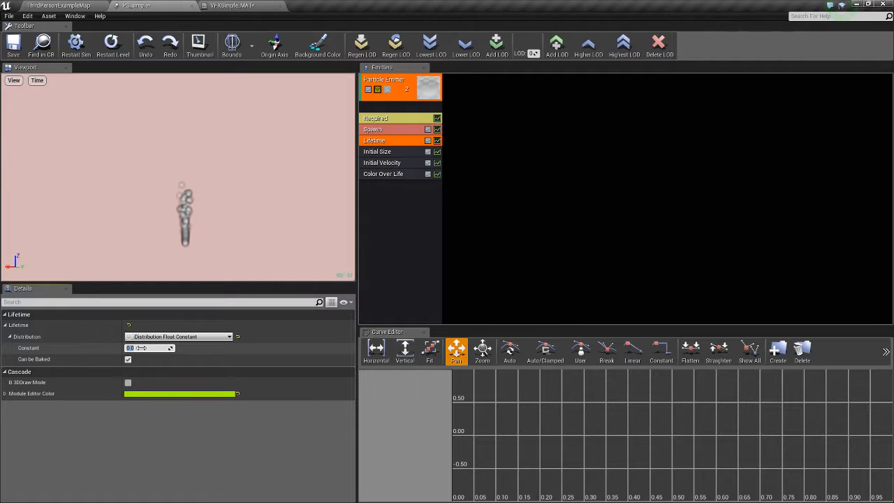
left_click(141, 347)
type("5")
key("Return")
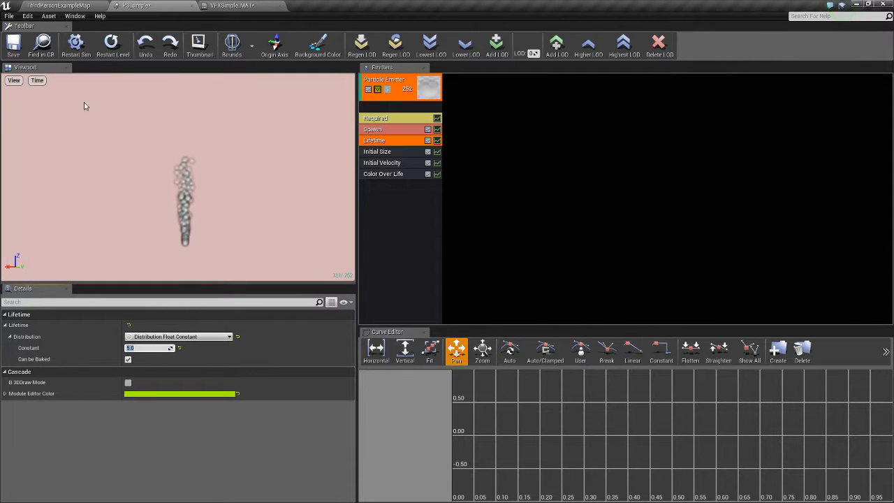
Restart the PS_simple simulation and view the emitter's particles in ThirdPersonExampleMap.
left_click(75, 43)
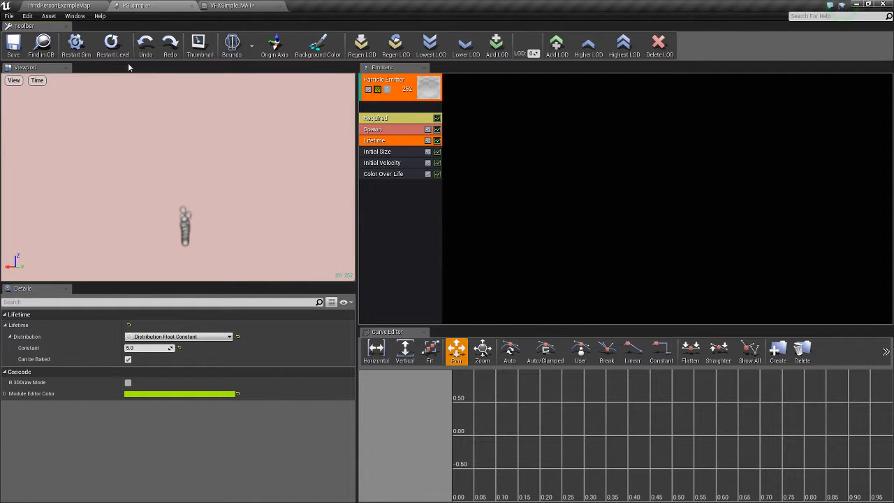
left_click(89, 8)
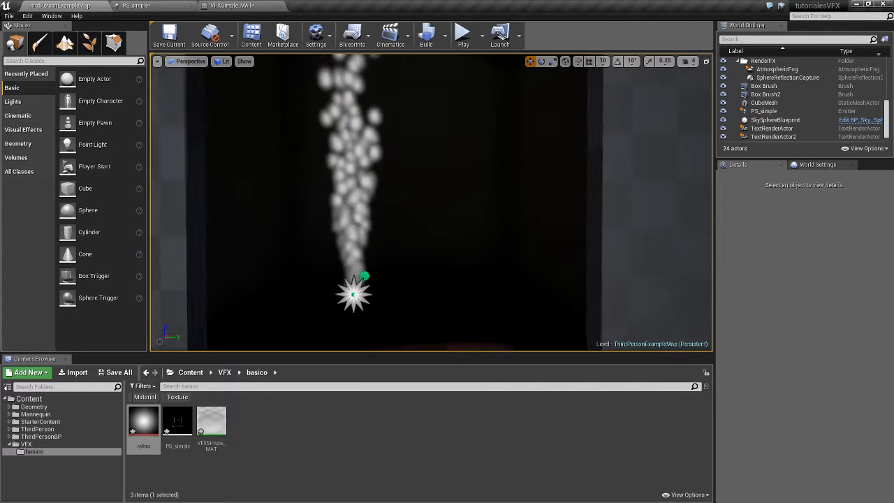
right_click_drag(432, 203, 296, 203)
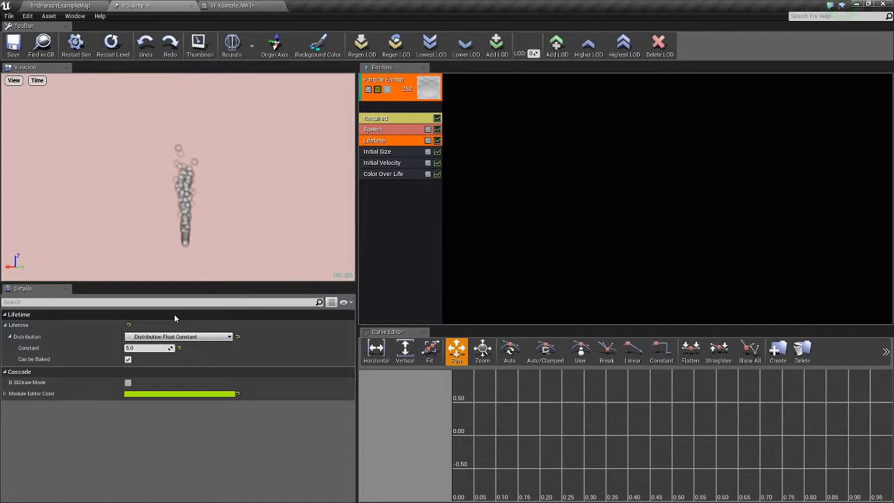
Switch the particle Lifetime to Distribution Float Uniform with a minimum of 5 and a maximum of 10.
left_click(209, 337)
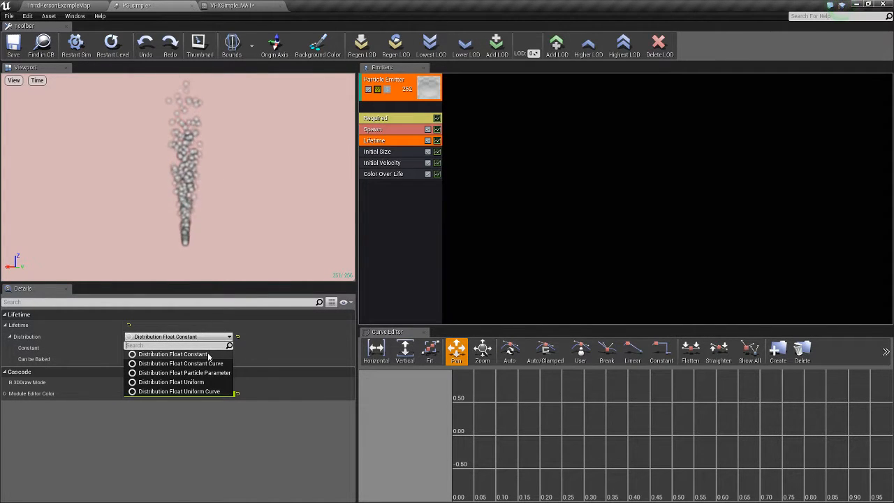
left_click(171, 382)
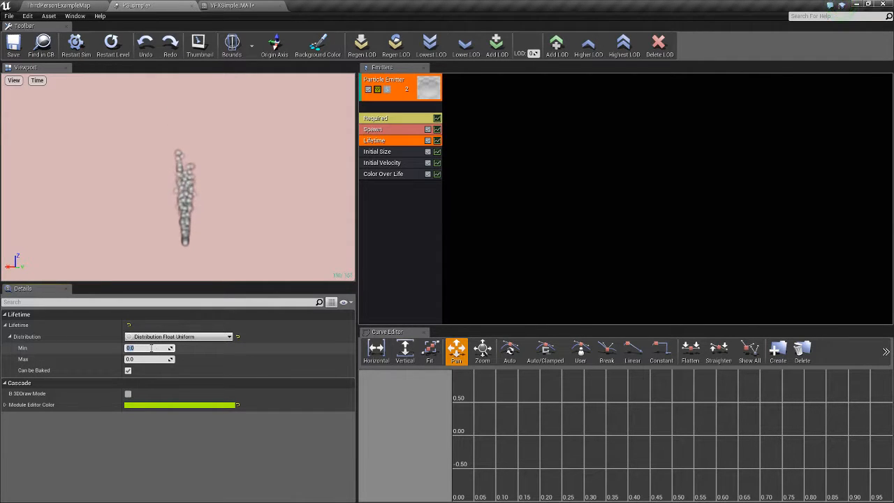
type("5")
left_click(137, 359)
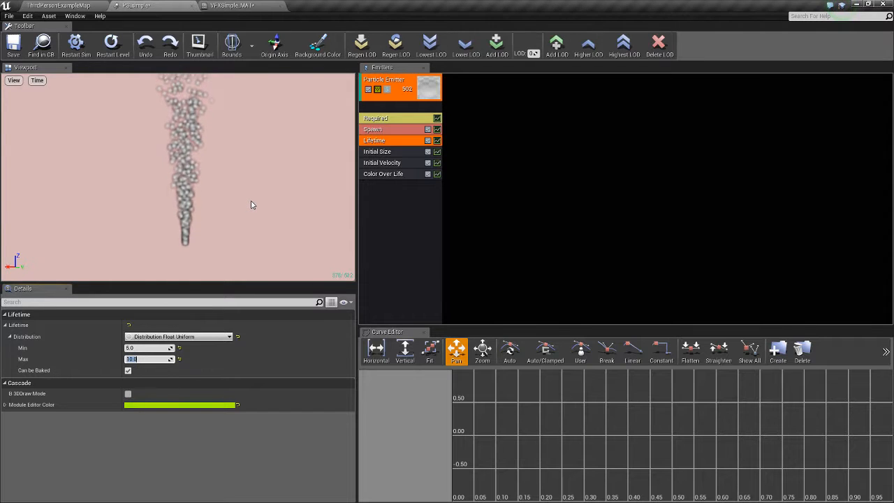
left_click(225, 246)
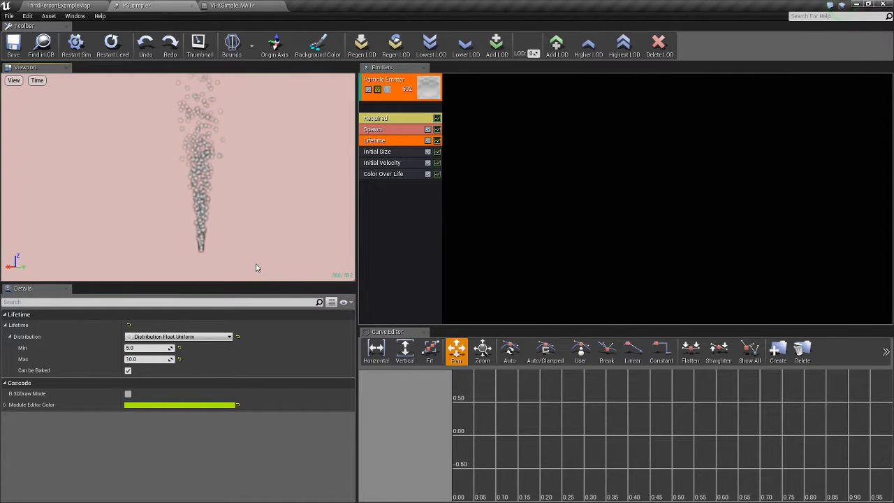
left_click(383, 153)
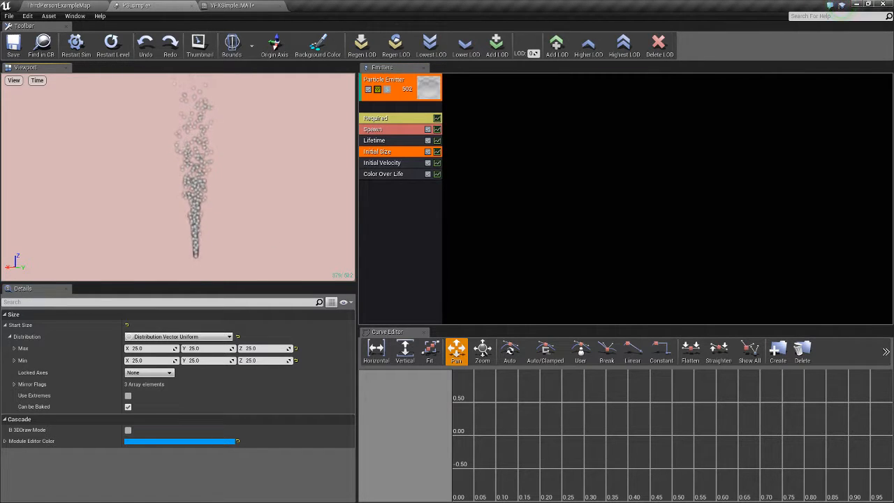
left_click(394, 121)
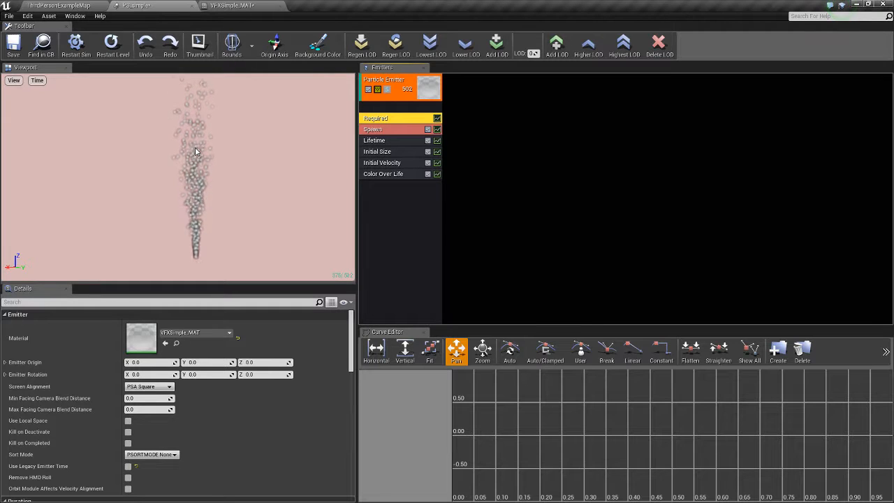
left_click(383, 162)
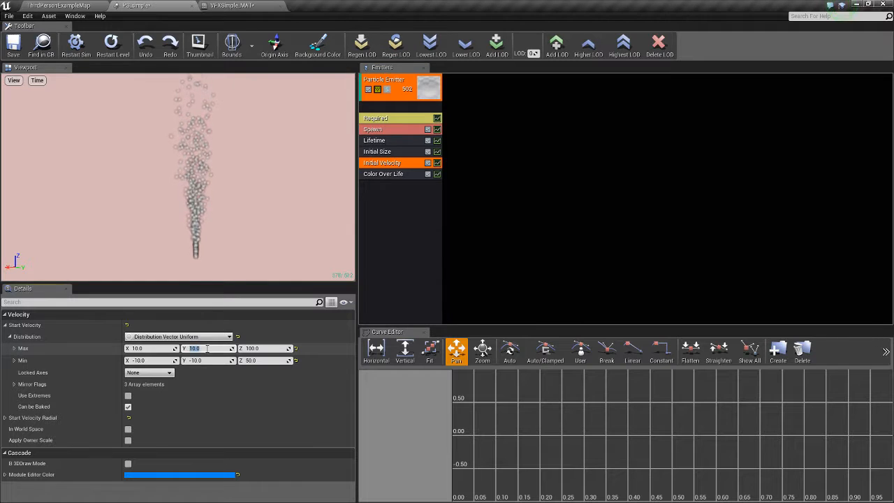
Set the Y and Z values of the Initial Size module's Start Size to 0 for both maximum and minimum.
left_click(395, 152)
left_click(211, 348)
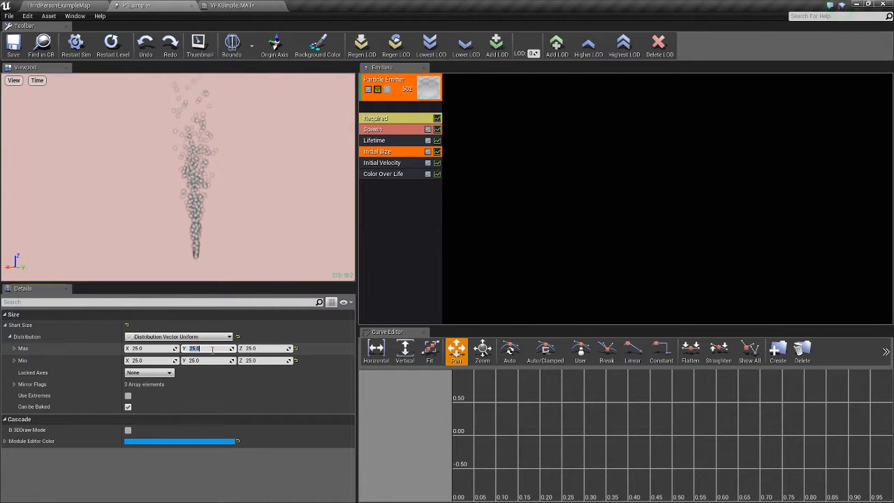
type("0")
left_click(209, 361)
type("0")
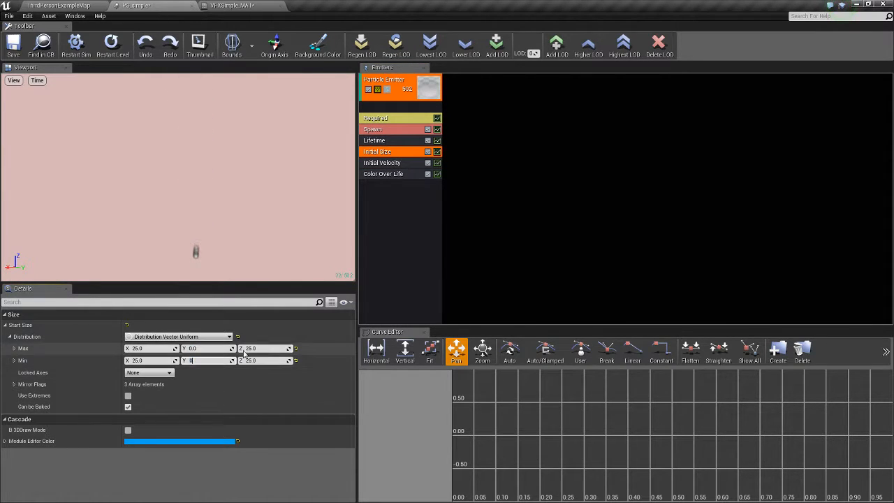
type("0")
key("Return")
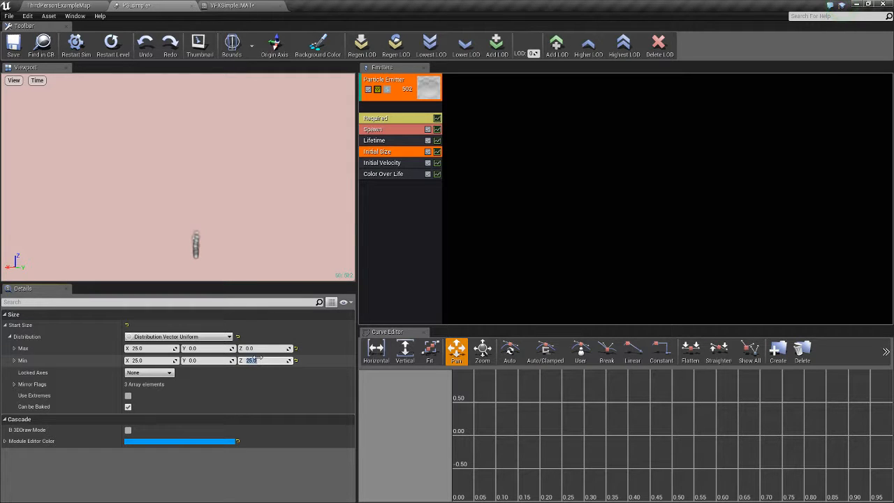
left_click(257, 360)
type("0")
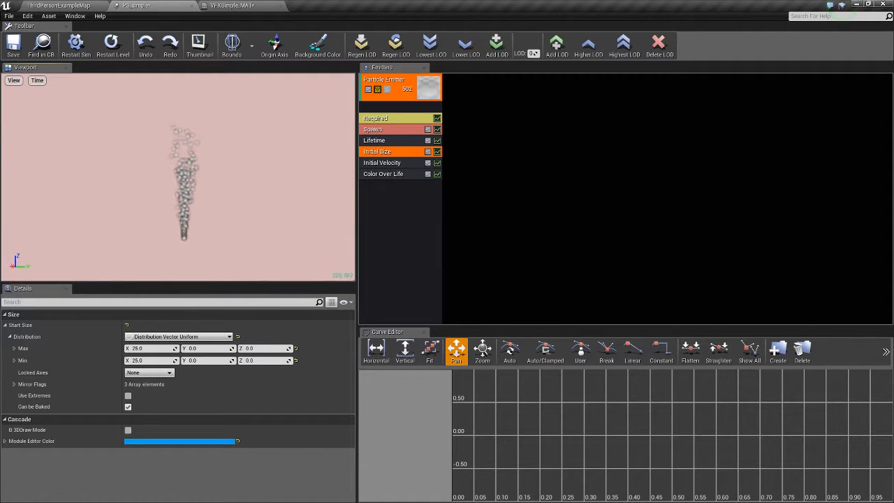
Restart the simulation, save PS_simple and view the emitter in ThirdPersonExampleMap.
left_click(83, 48)
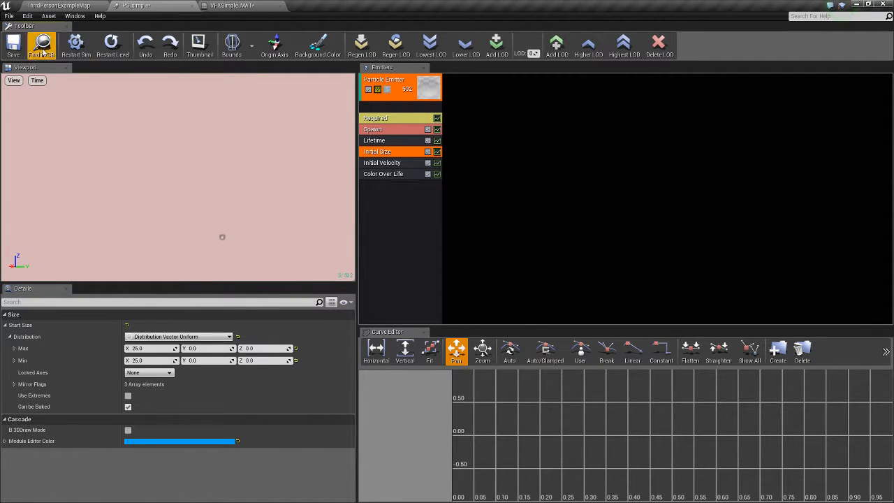
left_click(13, 44)
left_click(59, 5)
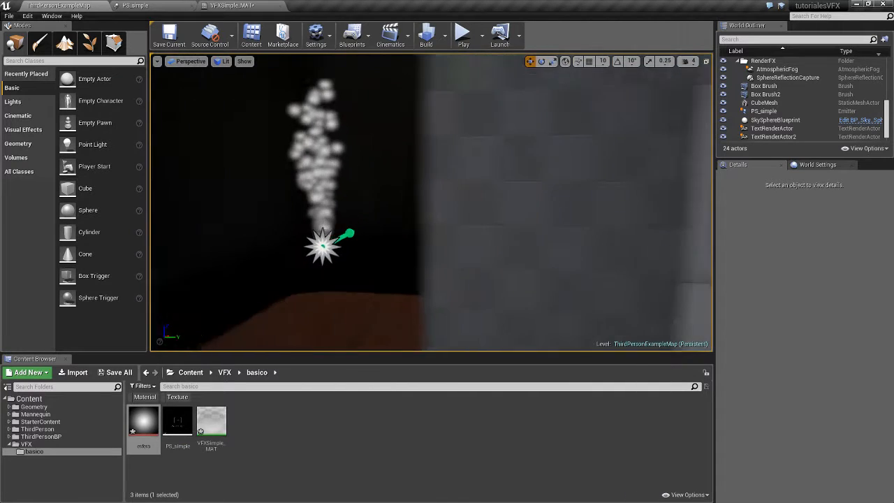
right_click_drag(432, 203, 519, 130)
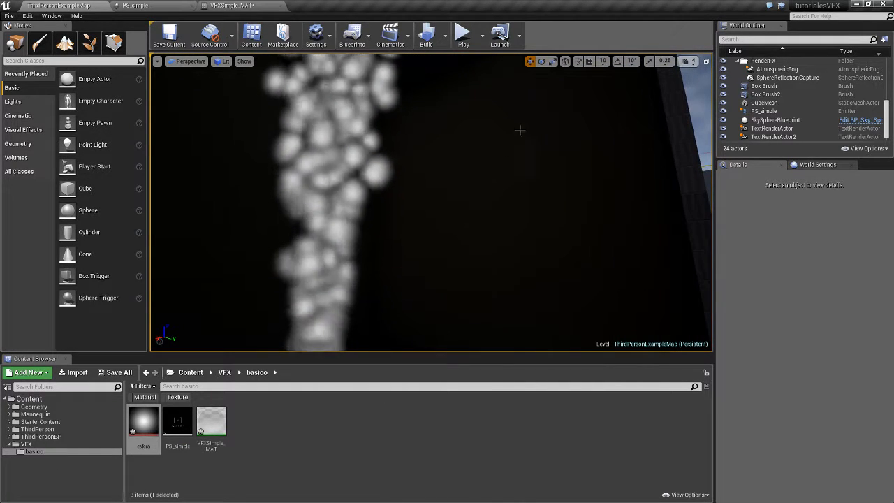
Set the level viewport's camera speed to 3 while framing the particle emitter.
left_click(694, 61)
right_click_drag(635, 133, 601, 147)
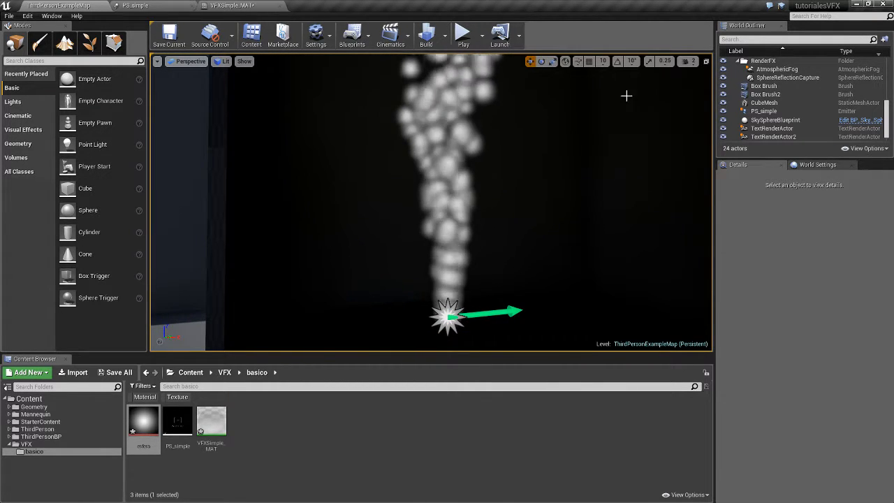
left_click(686, 61)
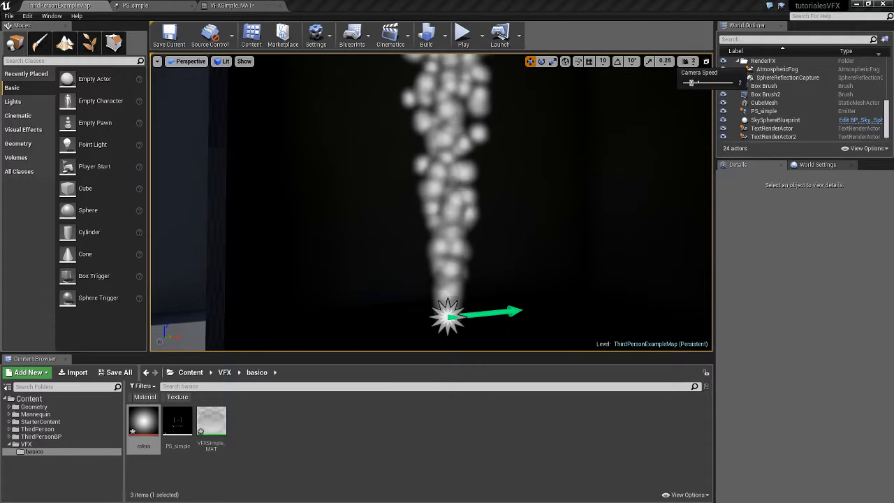
left_click_drag(692, 82, 697, 83)
mouse_move(663, 127)
right_mouse_down()
mouse_move(680, 122)
mouse_move(671, 129)
right_mouse_up()
Set the PS_simple Start Size X value to 100 for both maximum and minimum and inspect the particles.
left_click(154, 6)
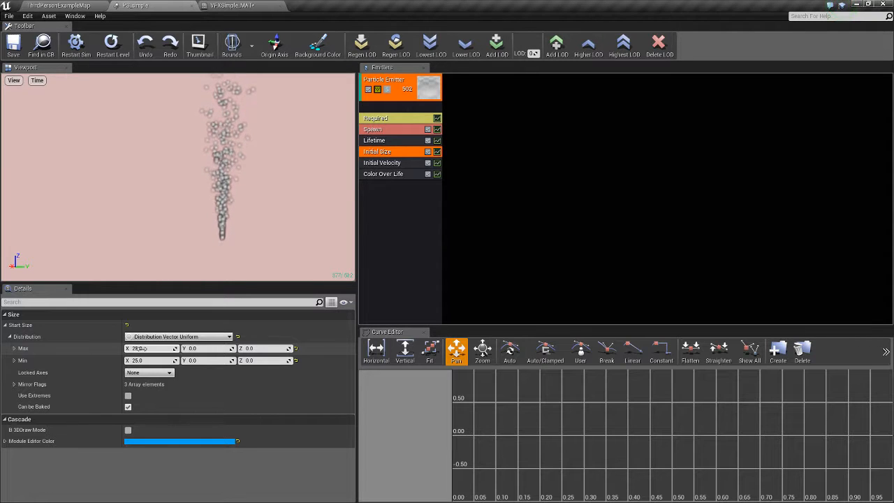
left_click(140, 348)
type("100")
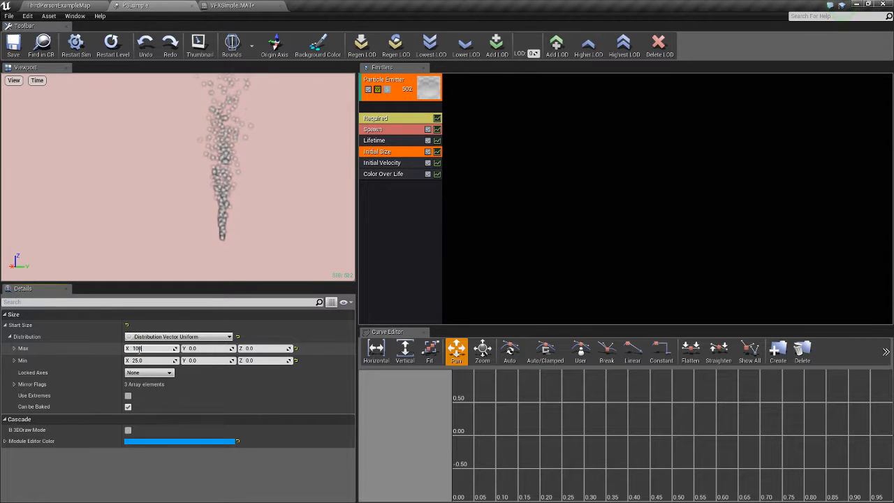
left_click(138, 360)
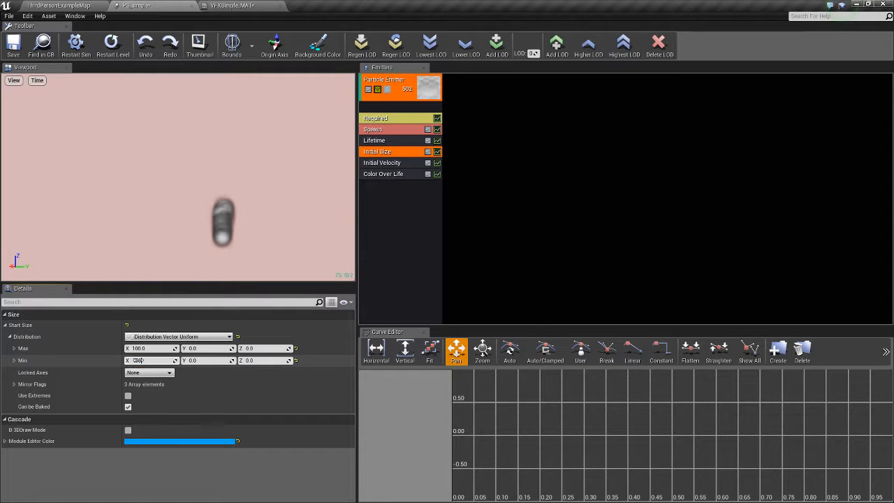
type("100")
key("Return")
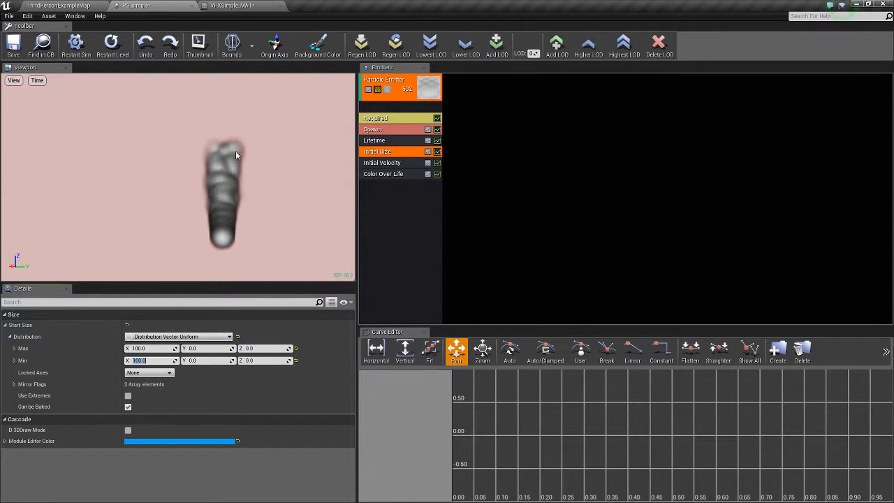
left_click_drag(211, 126, 219, 176)
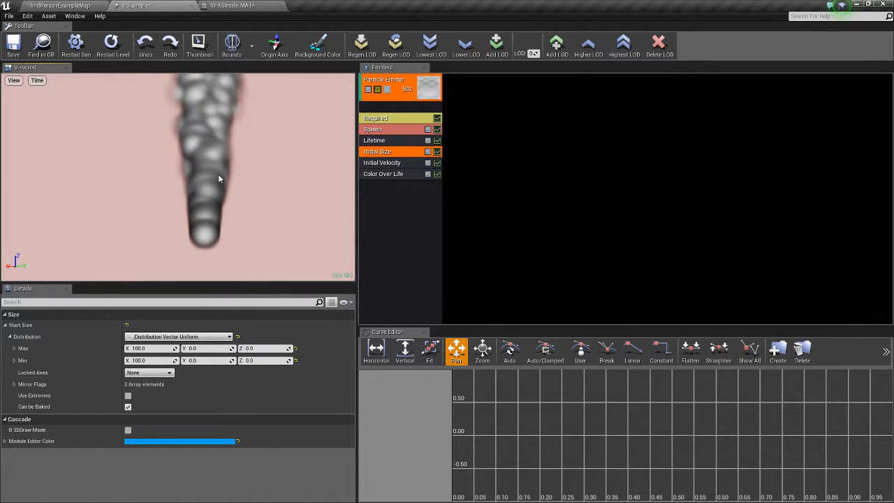
Set the Start Size X value to 10 for both maximum and minimum and view the particles in the level.
left_click(151, 348)
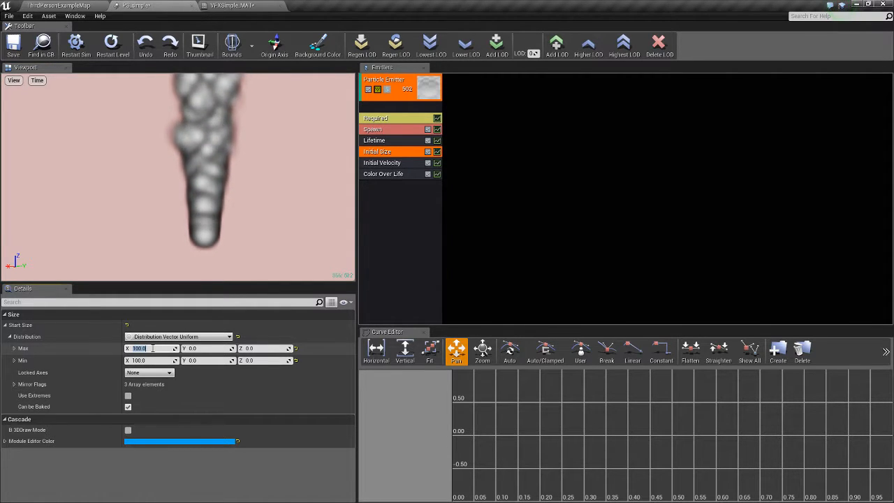
type("10")
key("Return")
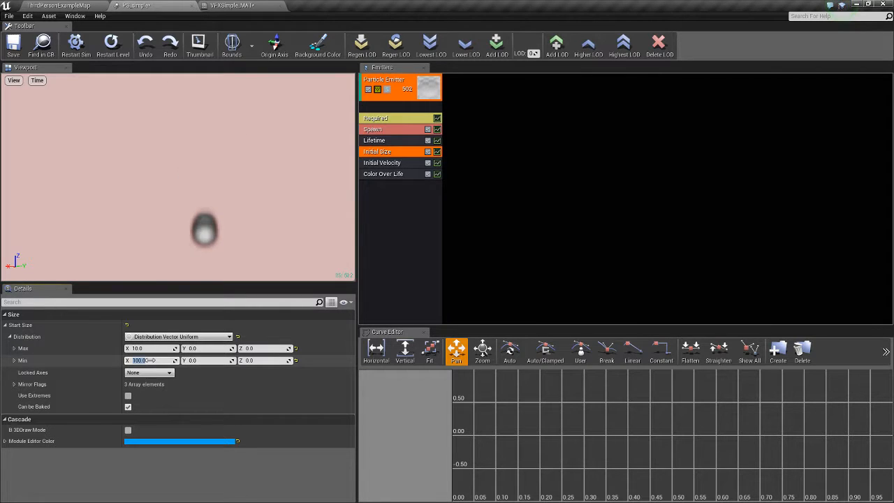
left_click(149, 359)
type("10")
key("Return")
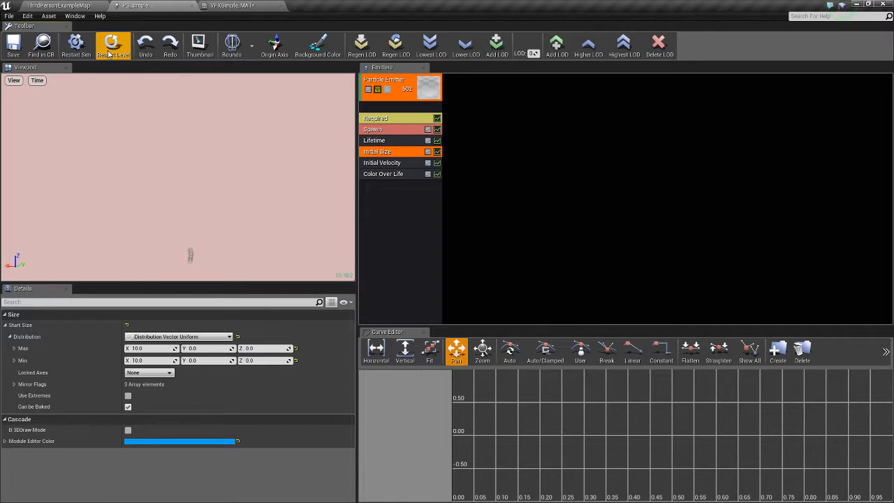
left_click(90, 7)
mouse_move(318, 262)
right_mouse_down()
mouse_move(346, 262)
mouse_move(329, 261)
mouse_move(339, 261)
mouse_move(328, 251)
right_mouse_up()
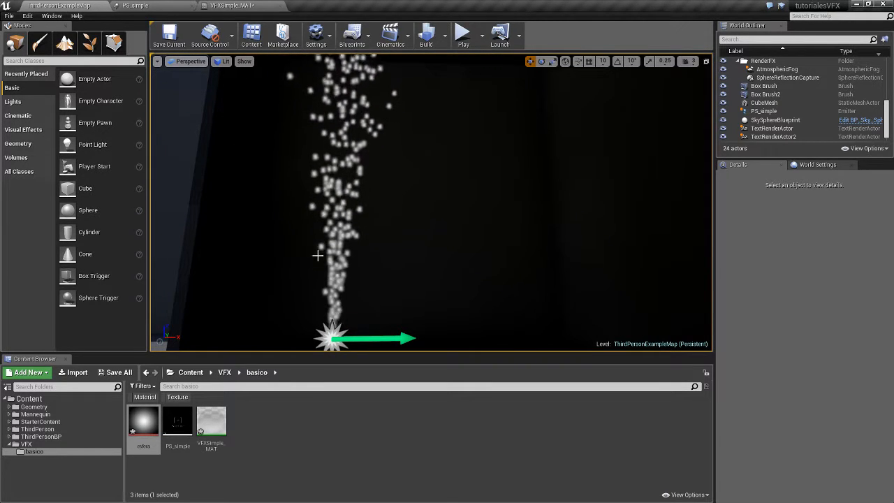
Switch the PS_simple Start Size distribution to Distribution Vector Constant.
left_click(148, 7)
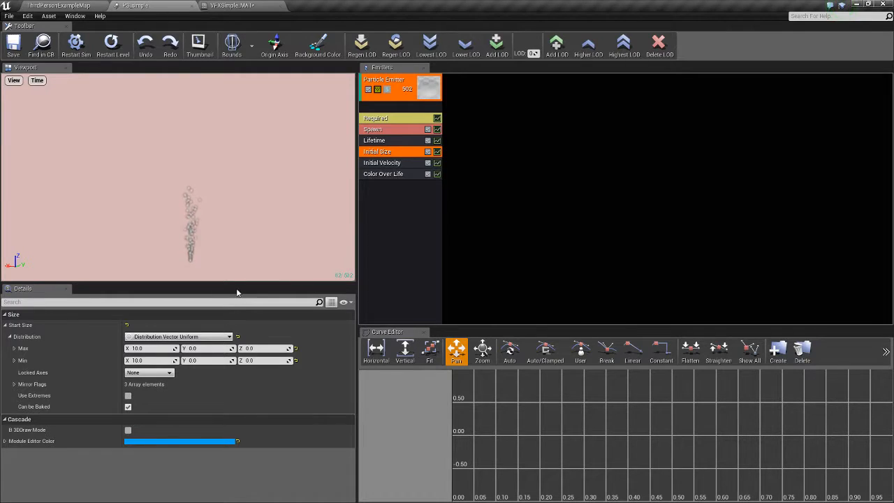
left_click(172, 339)
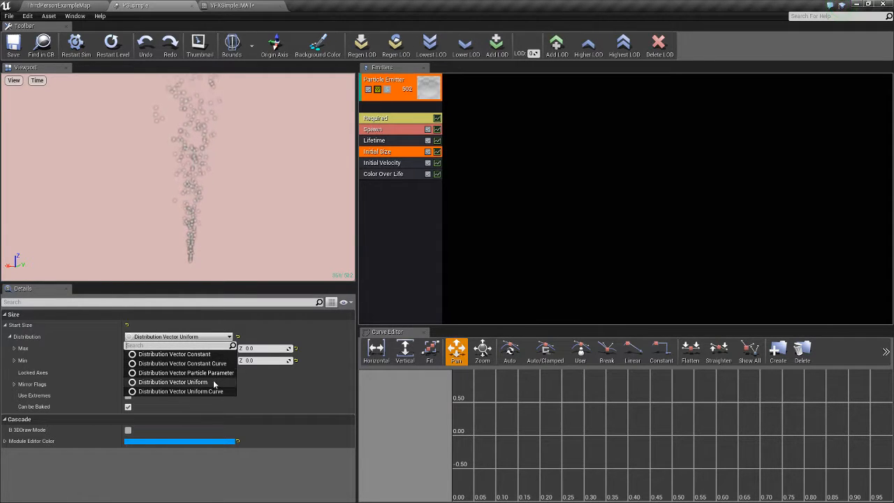
left_click(227, 320)
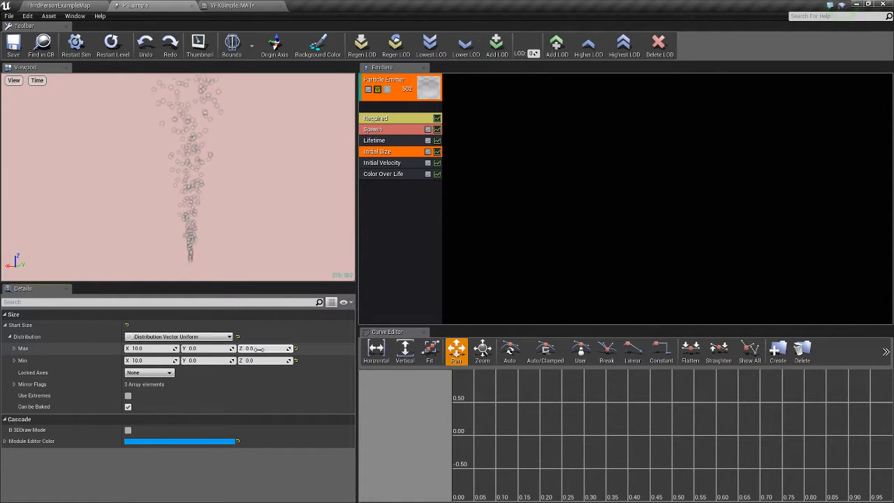
left_click(178, 336)
left_click(168, 350)
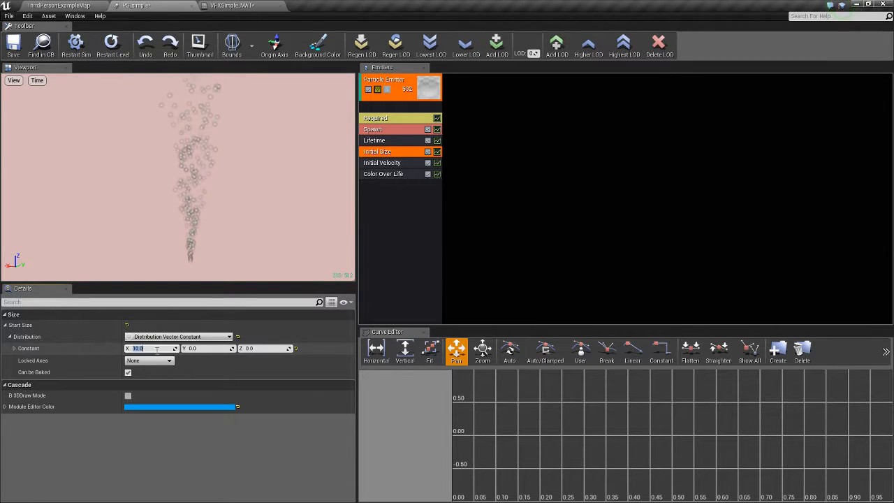
Switch the Start Size to Distribution Vector Uniform with an X maximum of 10 and an X minimum of 5.
left_click(174, 337)
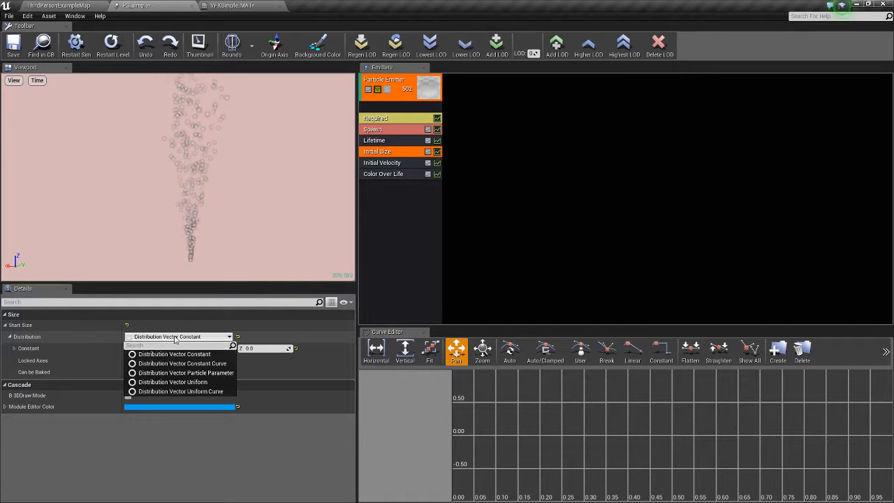
left_click(201, 383)
left_click(147, 348)
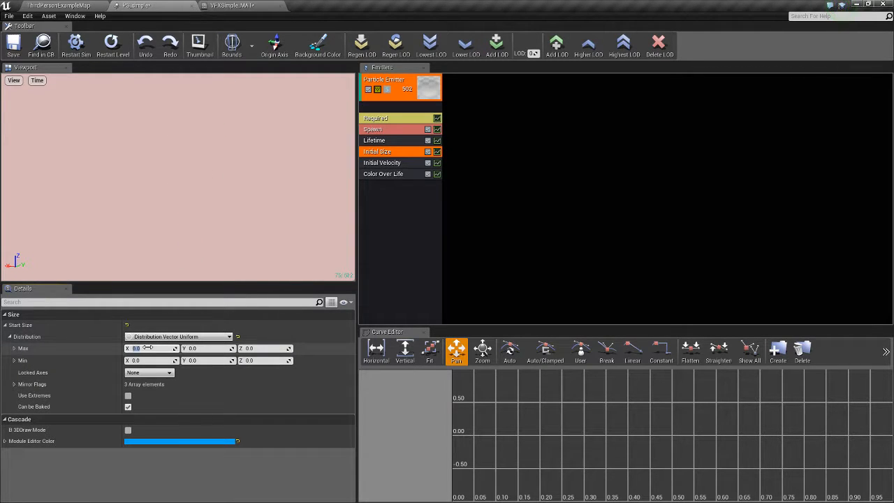
left_click(146, 361)
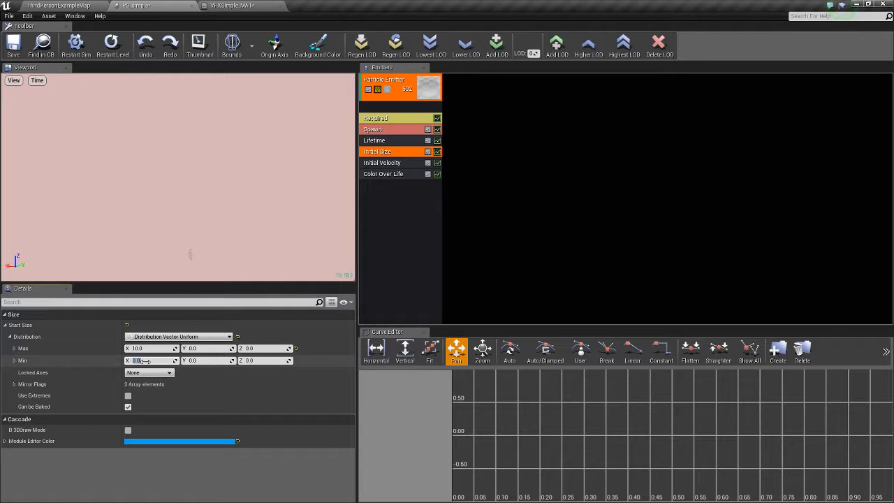
key("Return")
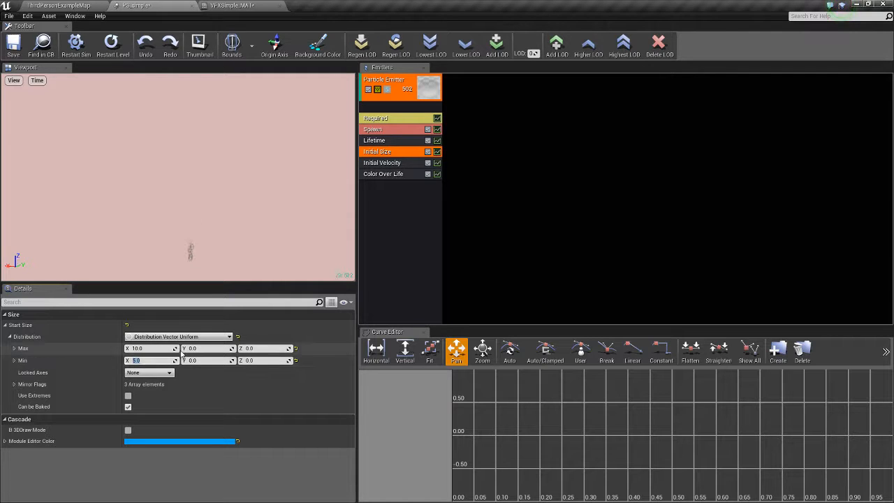
Restart the simulation, save PS_simple and examine the varied particle sizes in ThirdPersonExampleMap.
left_click(75, 43)
left_click(14, 47)
left_click(59, 5)
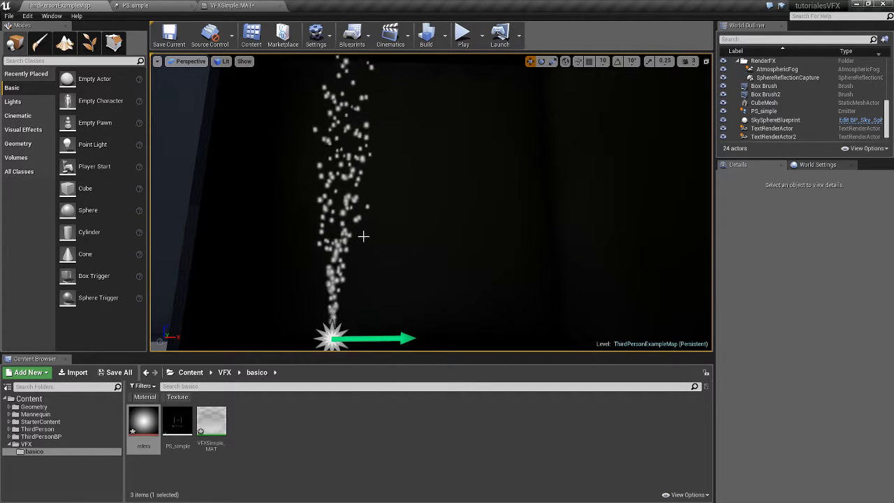
right_click_drag(364, 236, 363, 209)
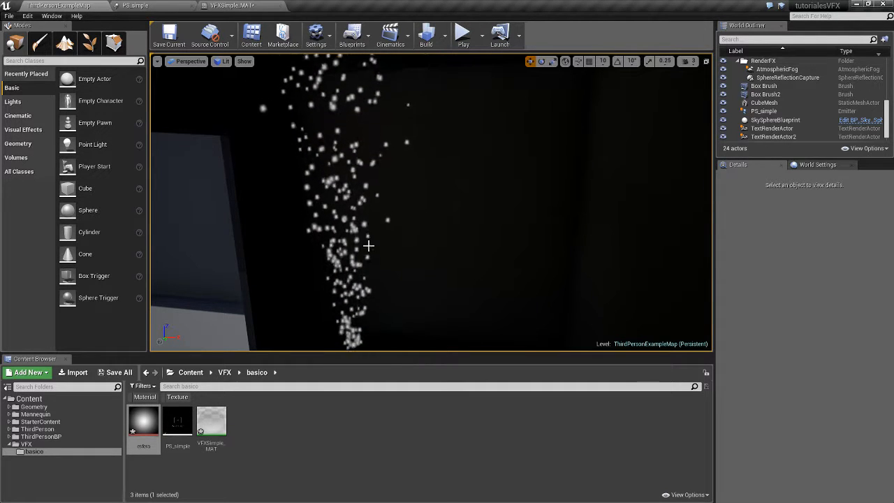
Set the PS_simple Start Size maximum X to 8, keep the minimum X at 5, and save the particle system.
mouse_move(328, 262)
right_mouse_down()
mouse_move(341, 264)
mouse_move(318, 264)
right_mouse_up()
left_click(143, 7)
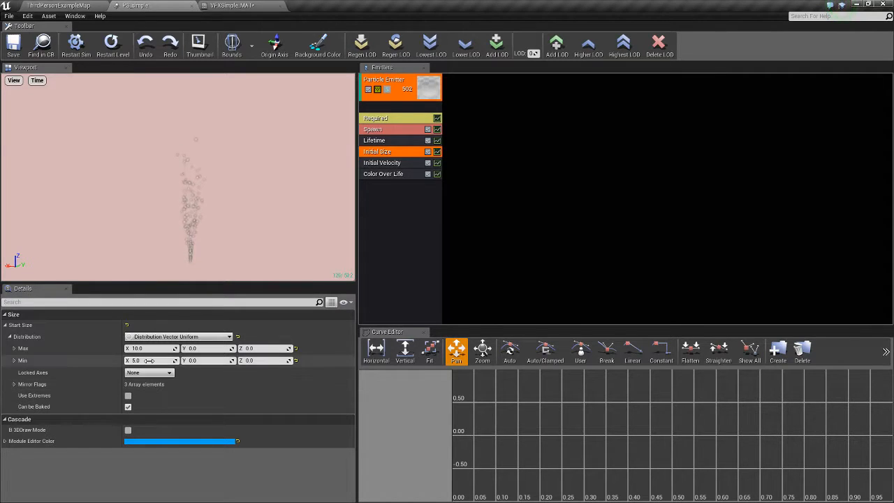
left_click(145, 348)
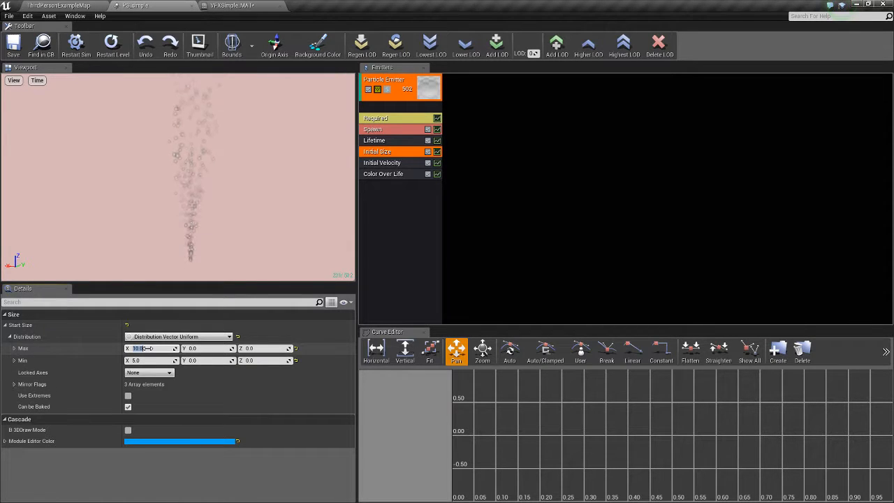
type("8")
left_click(143, 360)
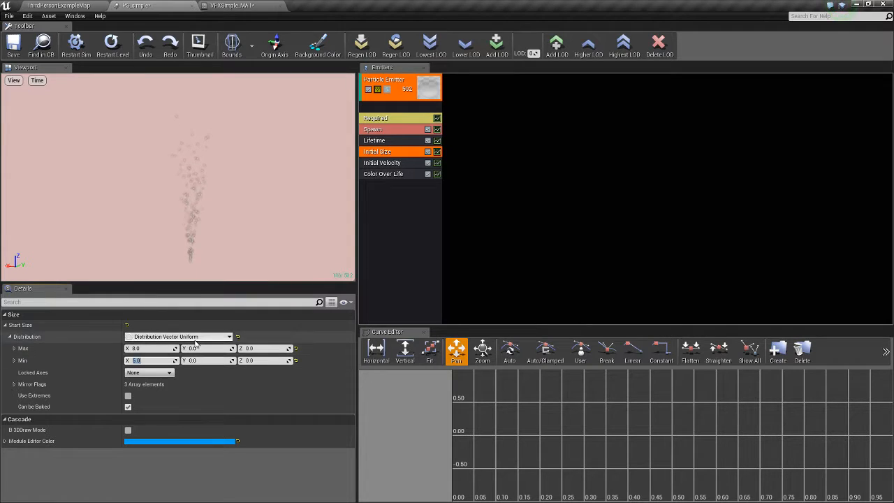
left_click(14, 46)
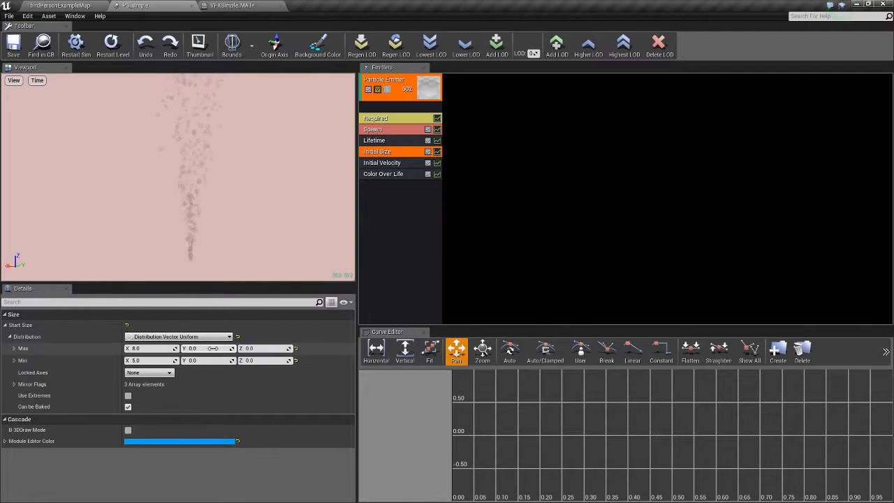
Examine the Screen Alignment options in the emitter's Required module, keeping PSA Square.
left_click(397, 119)
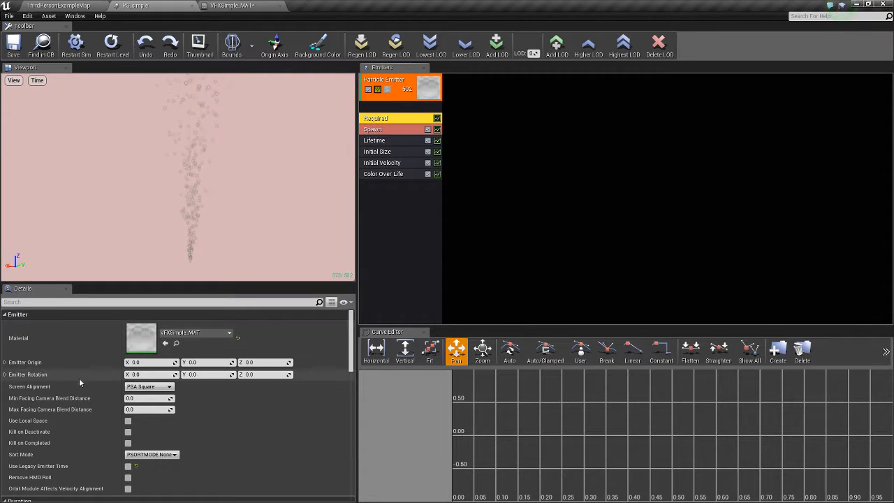
left_click(153, 387)
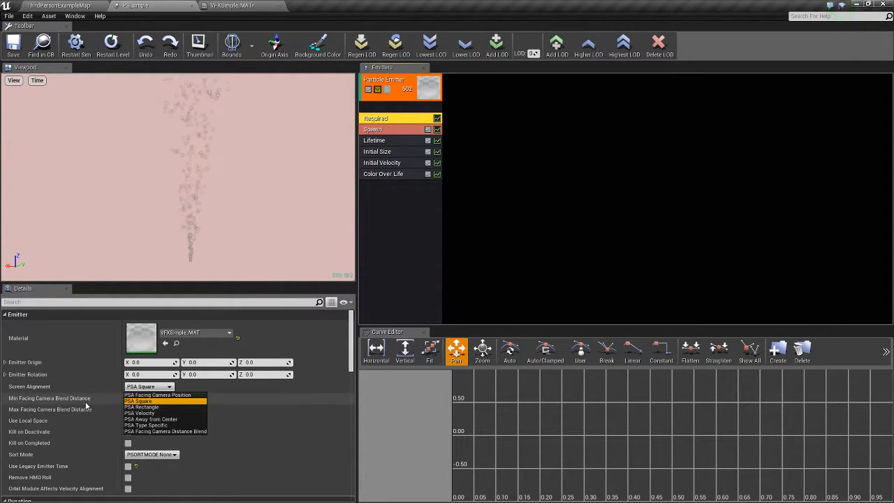
left_click(162, 390)
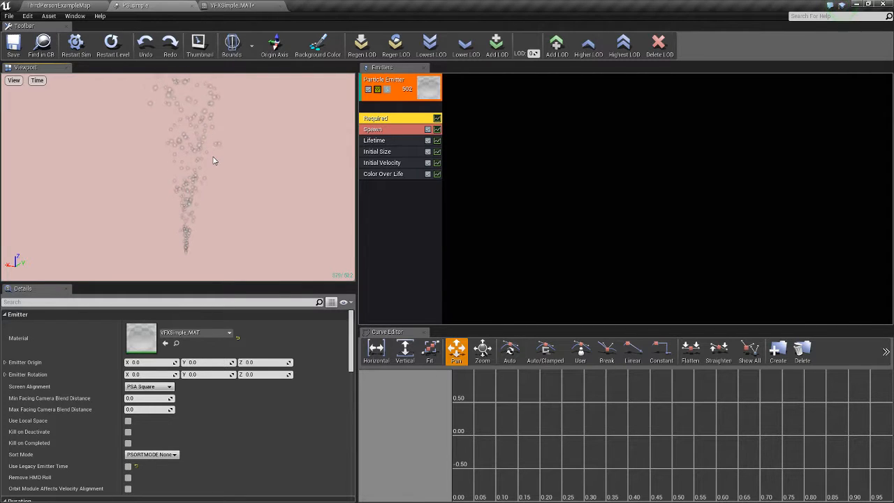
Set the Initial Velocity module's Start Velocity X to 0 for both maximum and minimum.
left_click(389, 166)
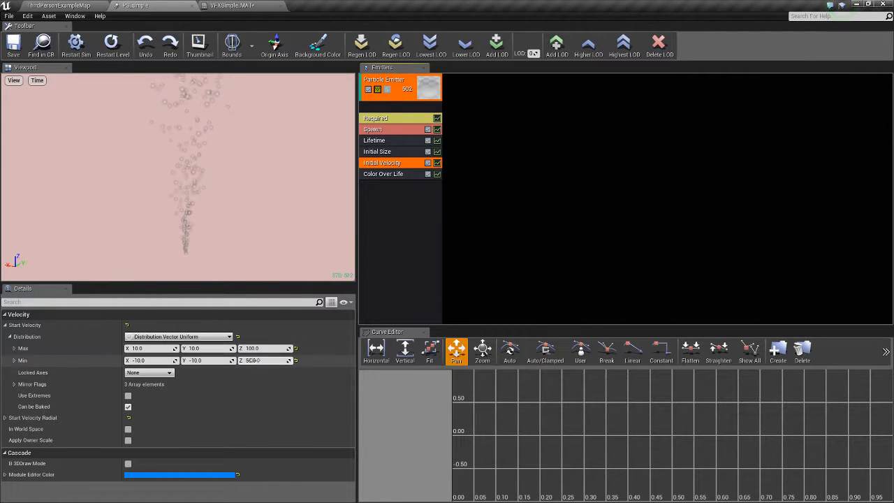
left_click(140, 348)
type("0")
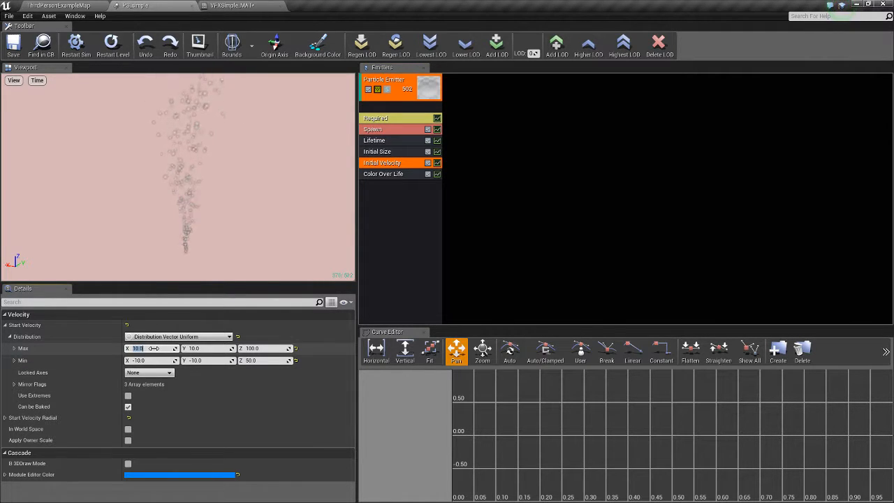
key("Return")
left_click(150, 360)
type("0")
key("Return")
Set the Start Velocity Y to 0 for both maximum and minimum.
left_click(203, 348)
type("0")
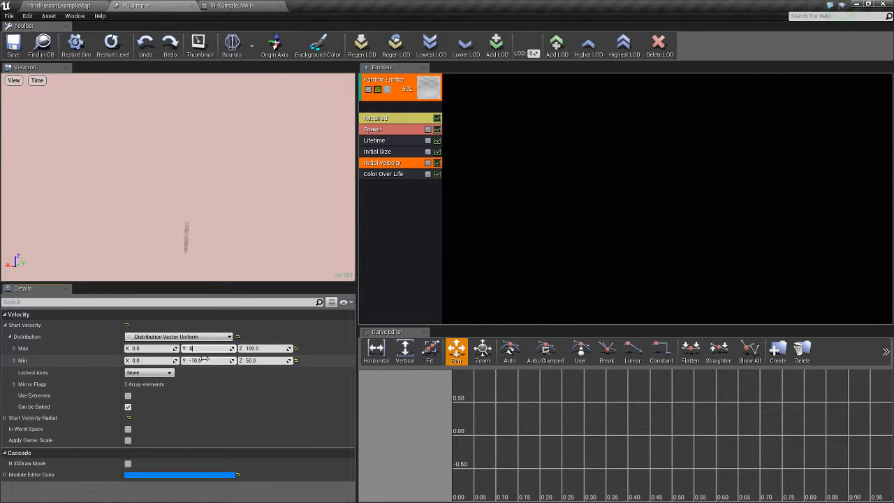
key("Return")
left_click(201, 360)
type("0")
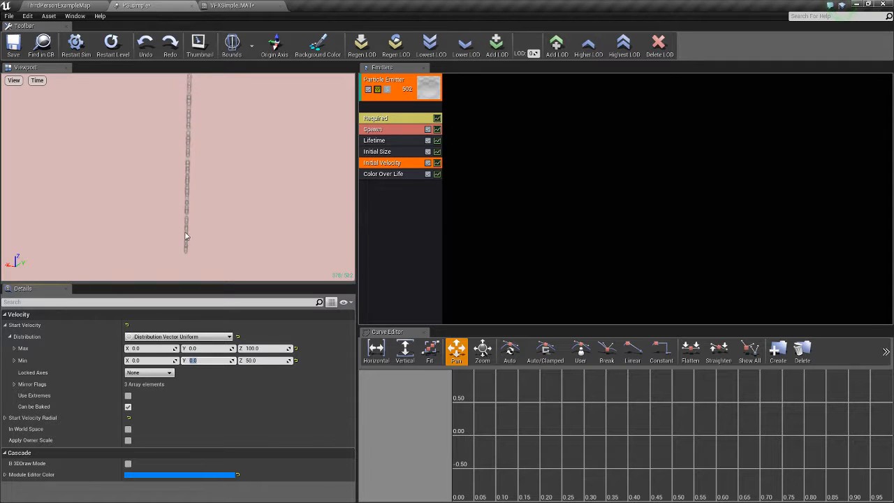
Switch the Start Velocity to Distribution Vector Constant with Z at 100, save PS_simple and view the particles in ThirdPersonExampleMap.
left_click(207, 338)
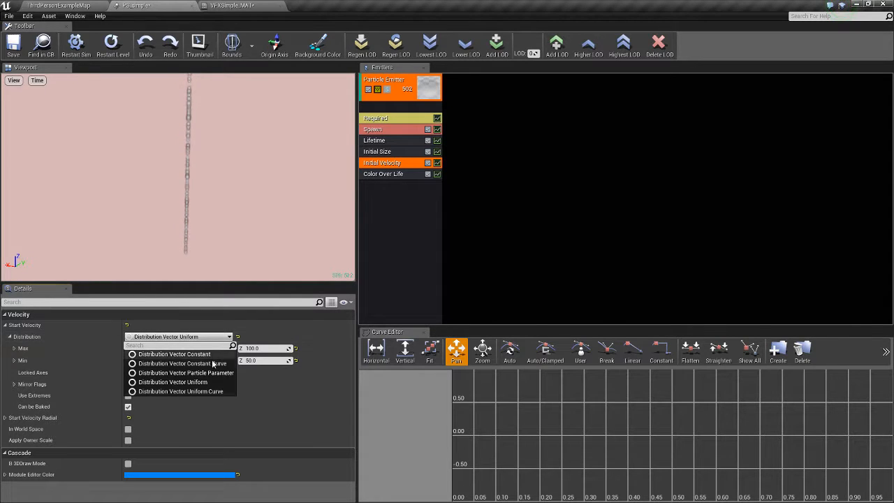
left_click(196, 354)
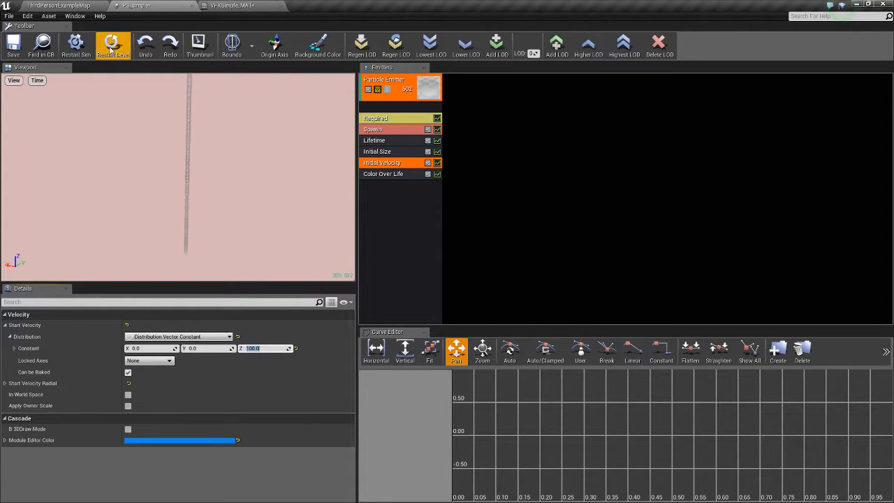
left_click(75, 44)
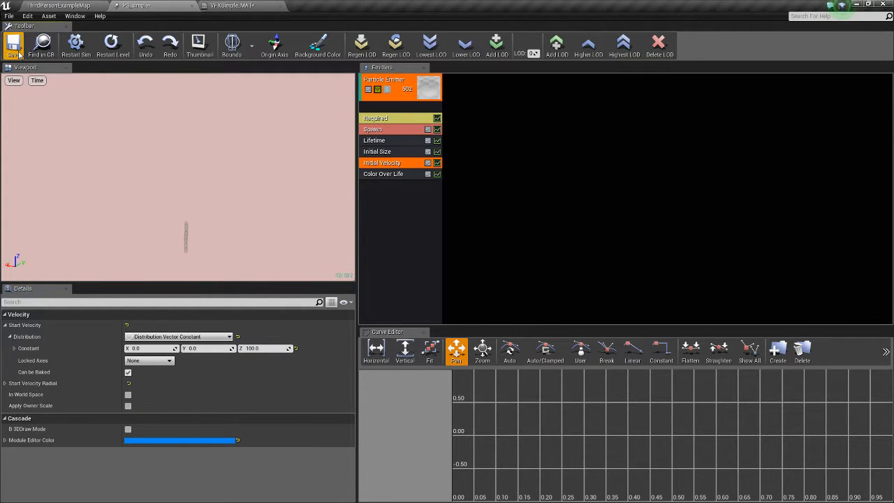
left_click(63, 6)
right_click_drag(250, 174, 407, 297)
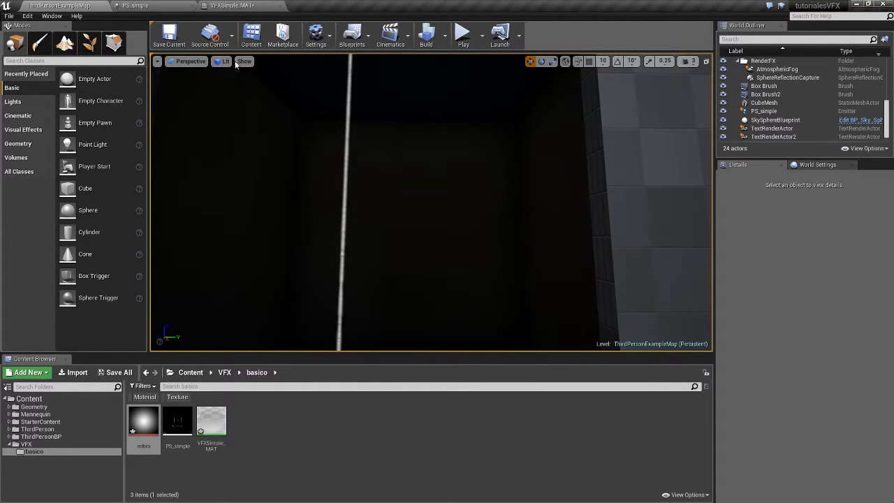
Set the constant Start Velocity Z to -100 and view the particles in the level.
left_click(154, 7)
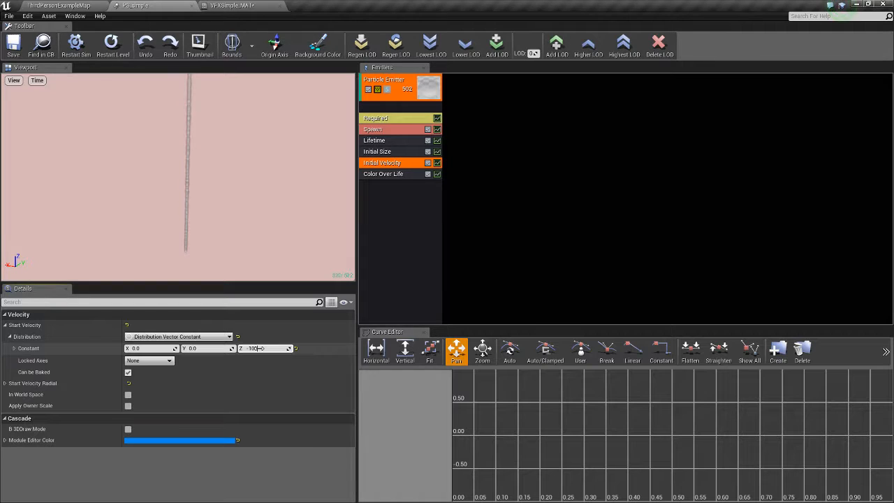
key("Return")
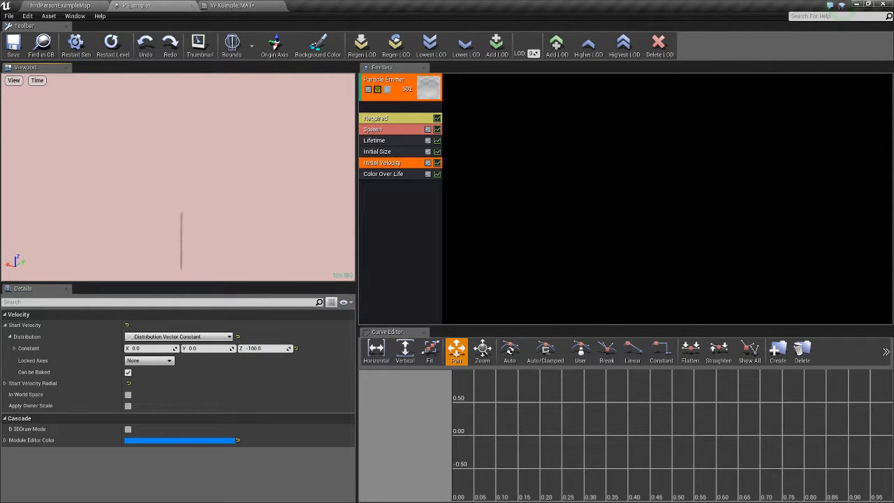
left_click(70, 7)
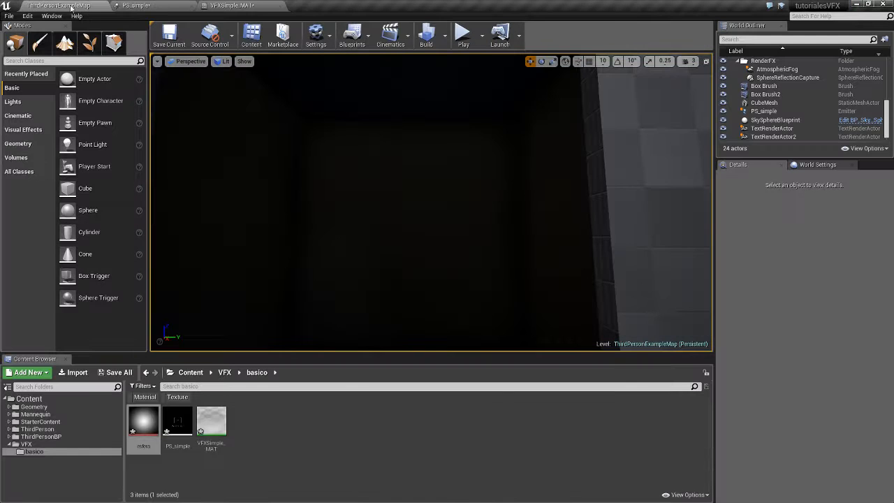
right_click_drag(304, 272, 327, 229)
Select the PS_simple emitter in the dark room and reposition it vertically along its Z axis.
left_click(314, 191)
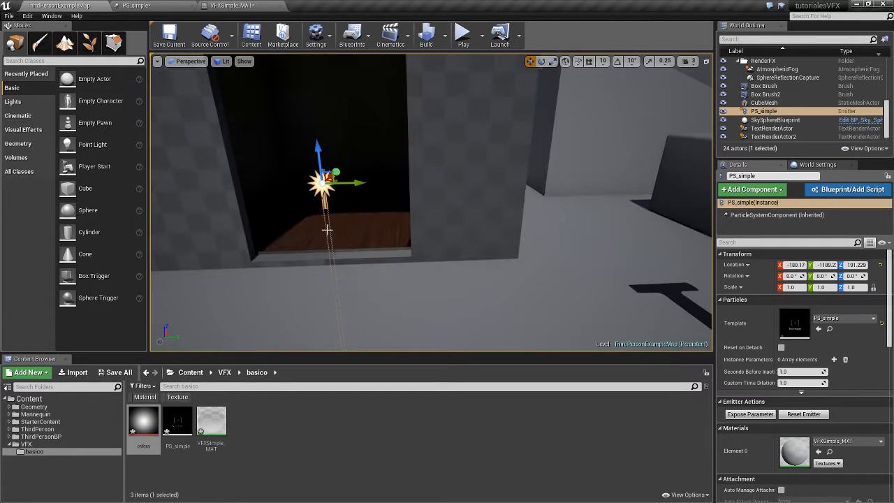
left_click_drag(318, 152, 309, 61)
right_click_drag(324, 60, 322, 22)
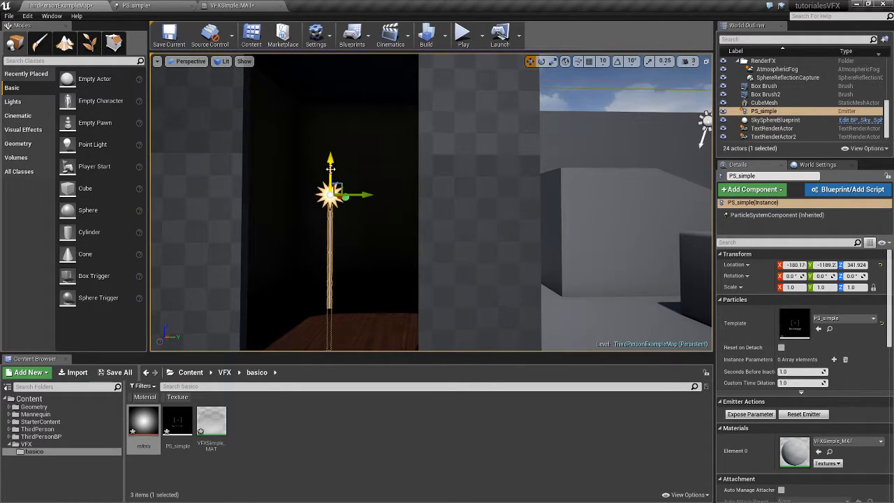
left_click_drag(330, 169, 327, 257)
Set the constant Start Velocity to 100 in X and 0 in Z, and view the particles in the level.
left_click(160, 5)
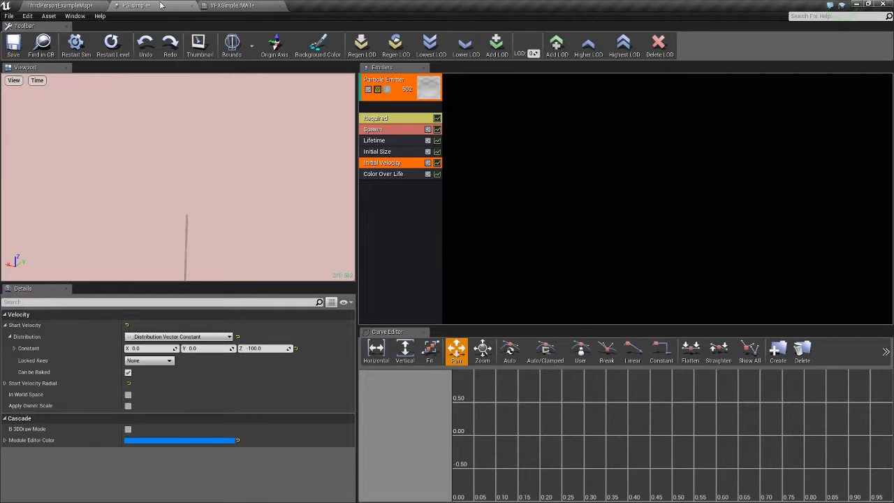
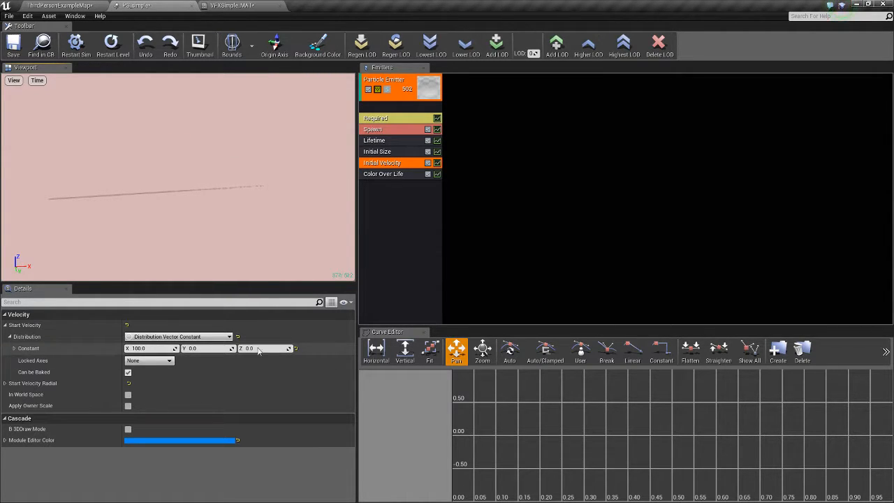
left_click(87, 7)
right_click_drag(297, 308, 327, 270)
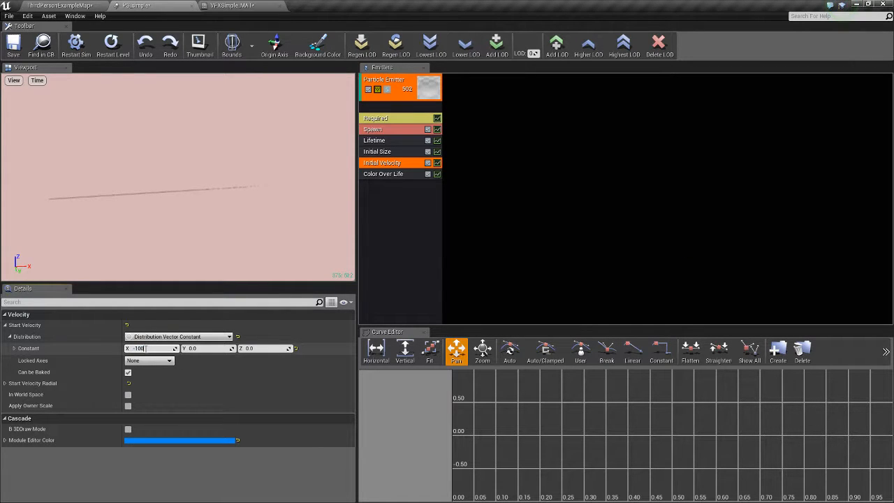
Apply a constant start velocity of -100 in X and inspect the particle stream's direction in the level.
left_click(105, 278)
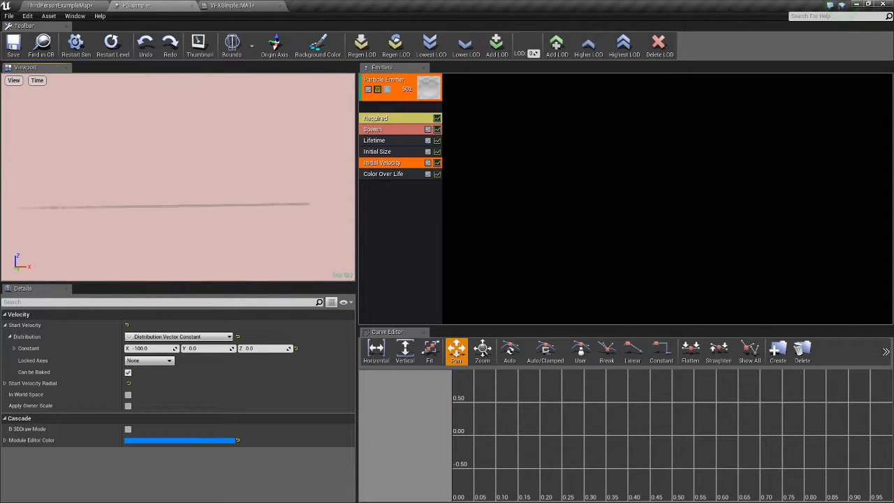
left_click(80, 5)
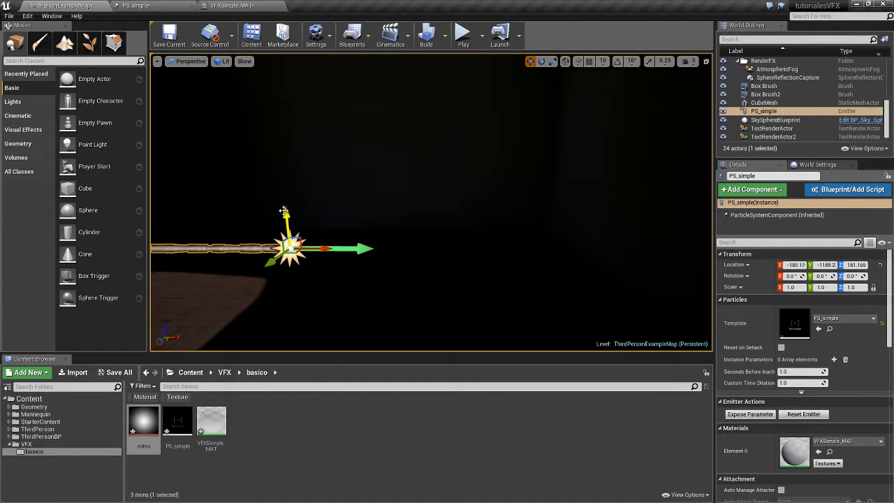
right_click_drag(259, 274, 291, 270)
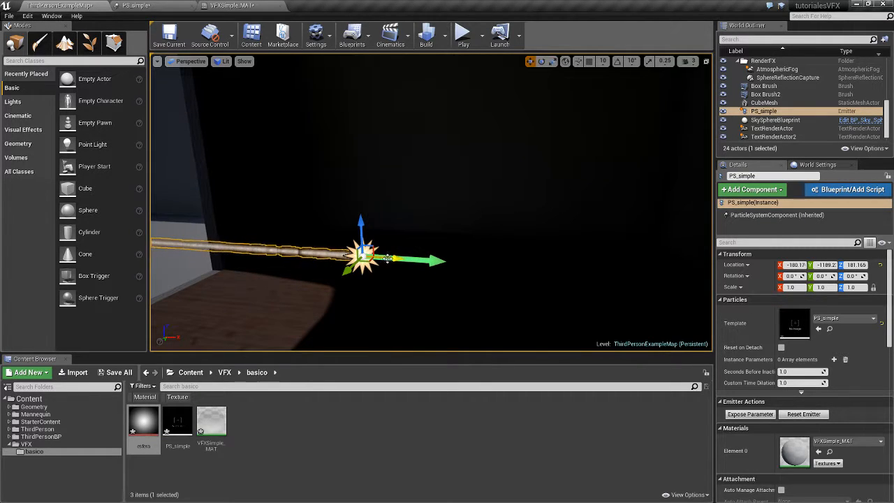
right_click_drag(388, 259, 193, 123)
Set the constant start velocity to 0 in X and 100 in Y, and check the saved effect in the level.
left_click(136, 6)
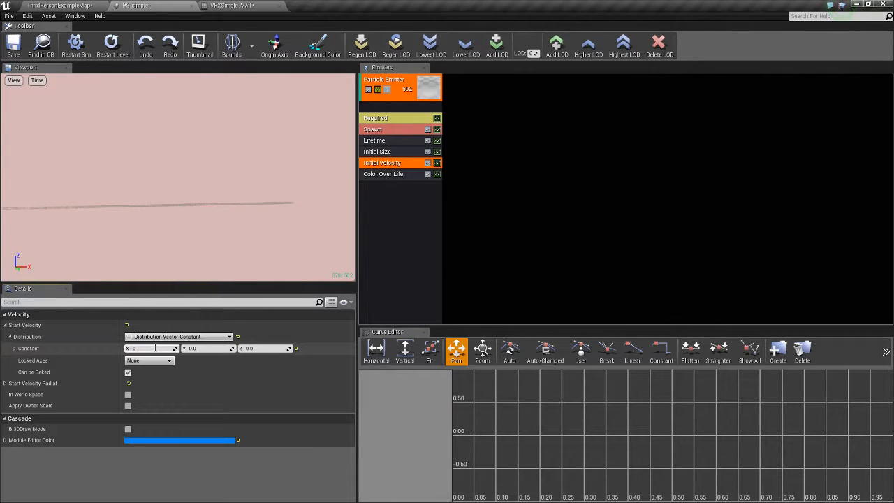
left_click(195, 349)
type("100")
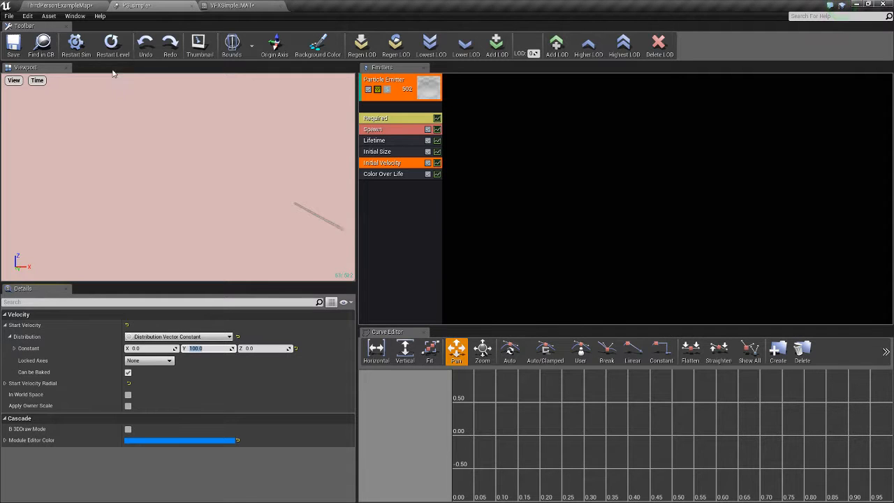
left_click(21, 46)
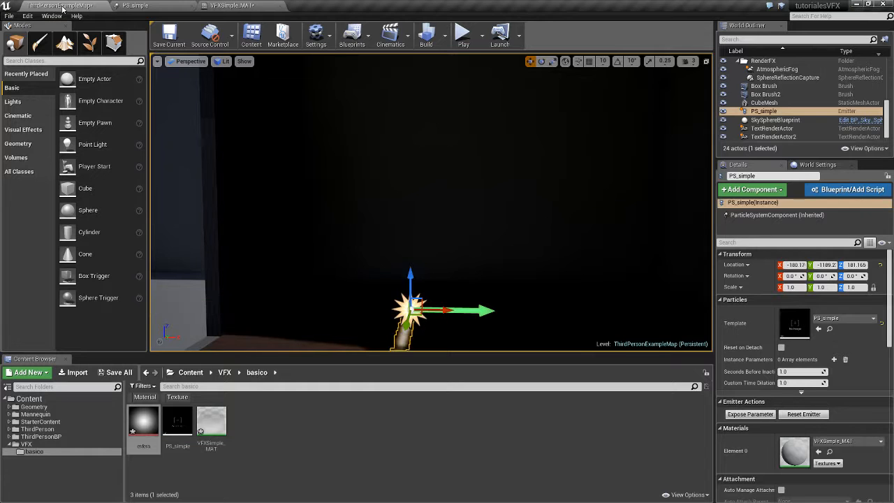
right_click_drag(420, 210, 444, 197)
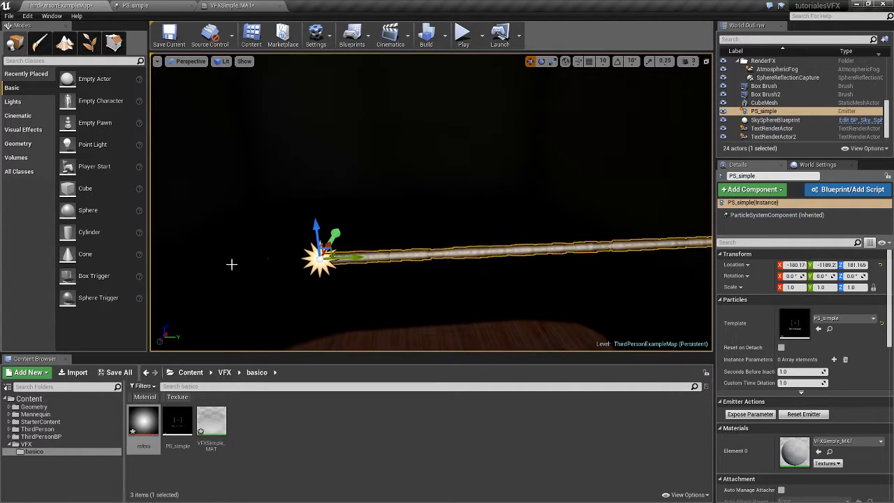
mouse_move(349, 298)
right_mouse_down()
mouse_move(342, 279)
mouse_move(348, 311)
right_mouse_up()
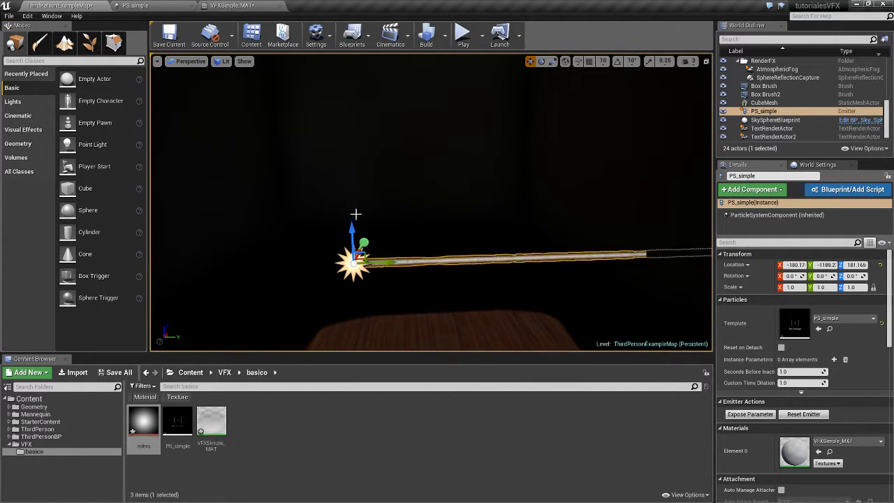
Change the start velocity to Distribution Vector Uniform with a maximum Z of 50 and a minimum Z of 30.
left_click(147, 5)
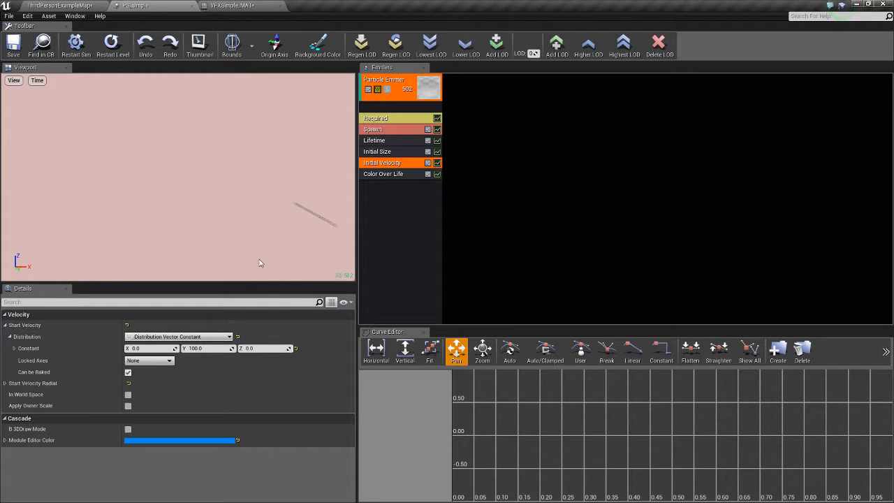
left_click(199, 338)
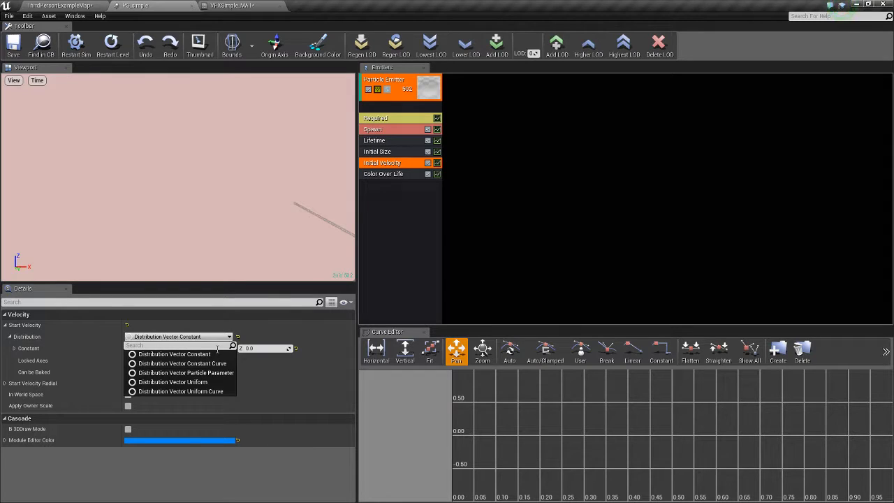
left_click(198, 383)
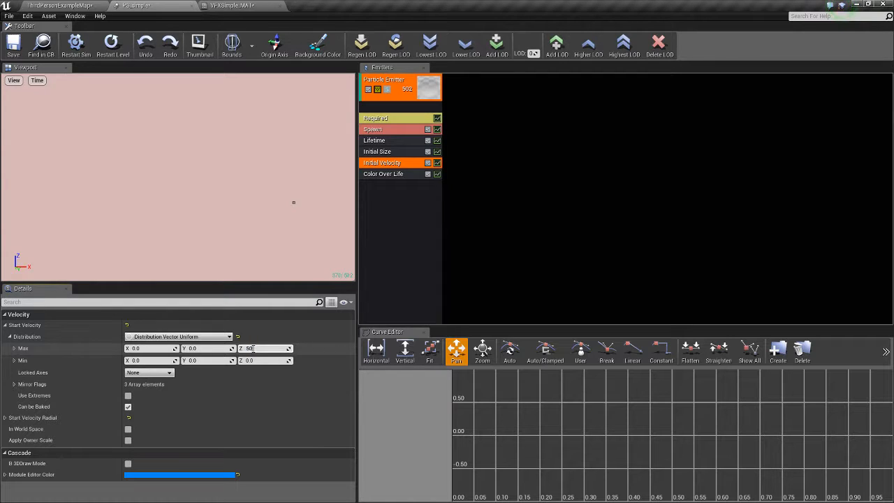
left_click(251, 360)
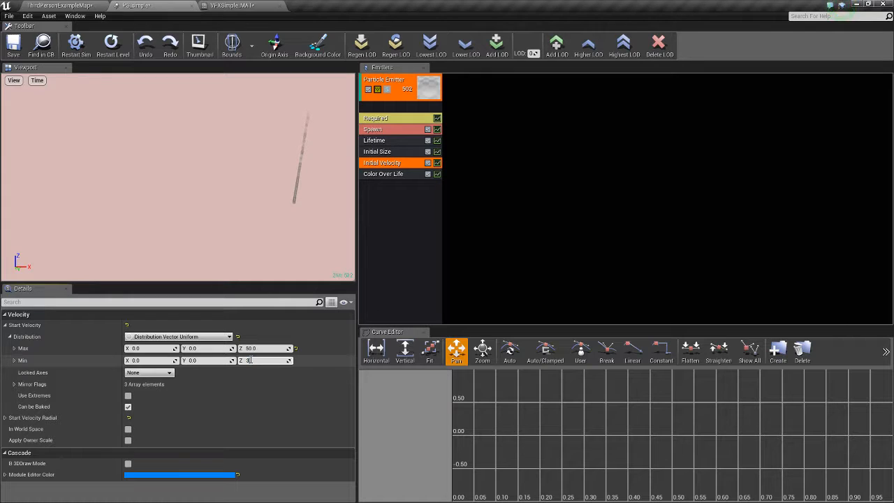
key("Return")
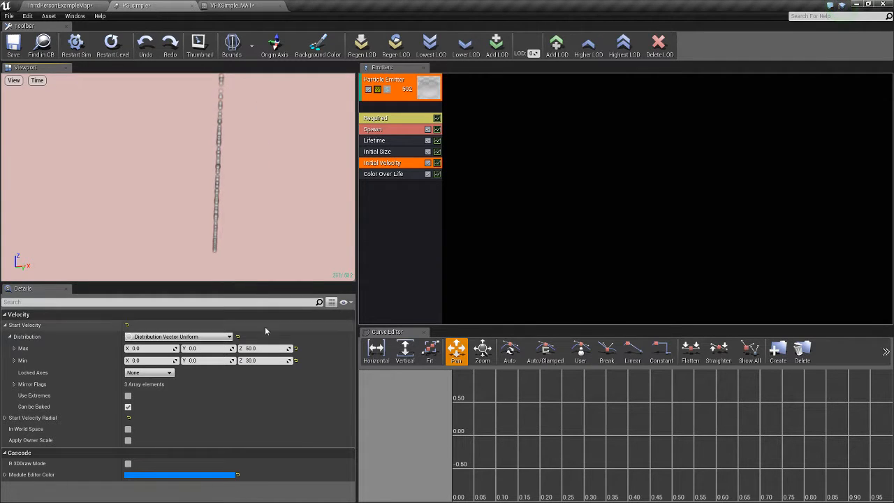
Set the uniform start velocity's maximum to 100 and minimum to 90 in both X and Y.
type("0")
left_click(147, 361)
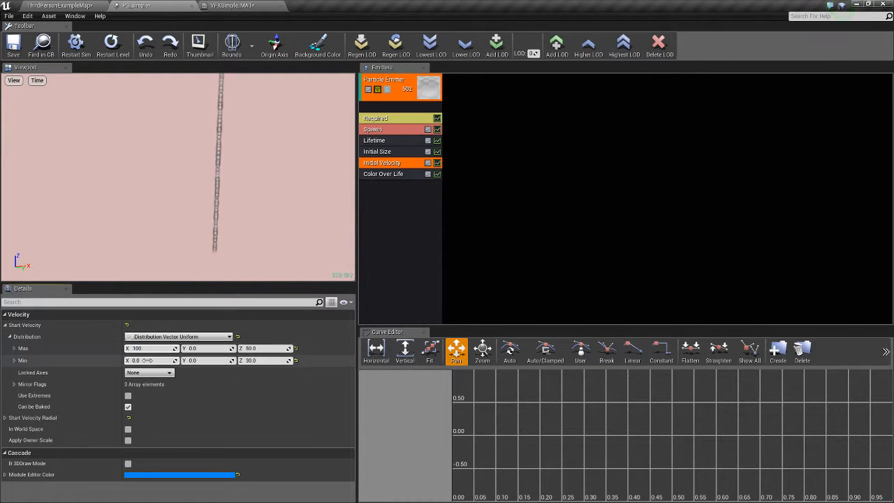
type("90")
left_click(209, 348)
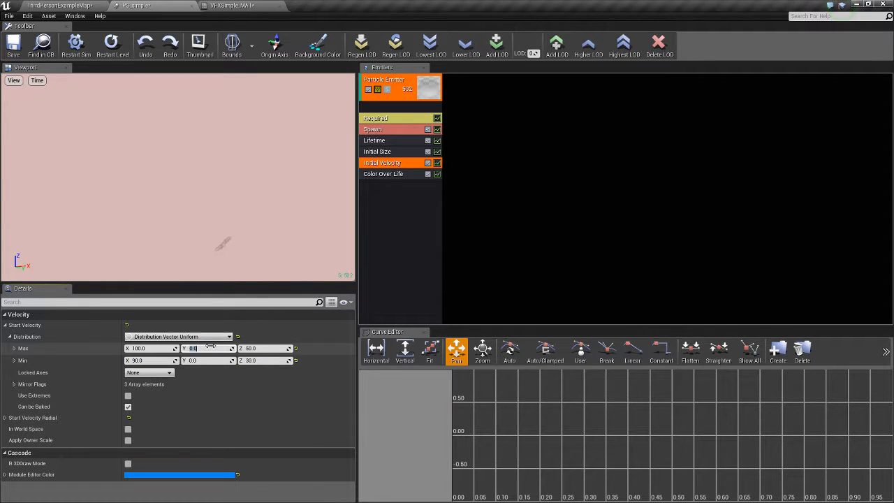
type("100")
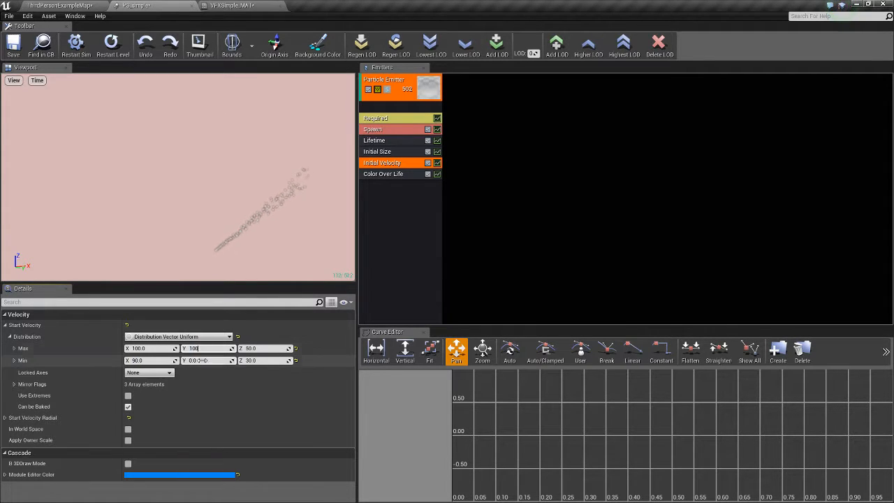
left_click(201, 361)
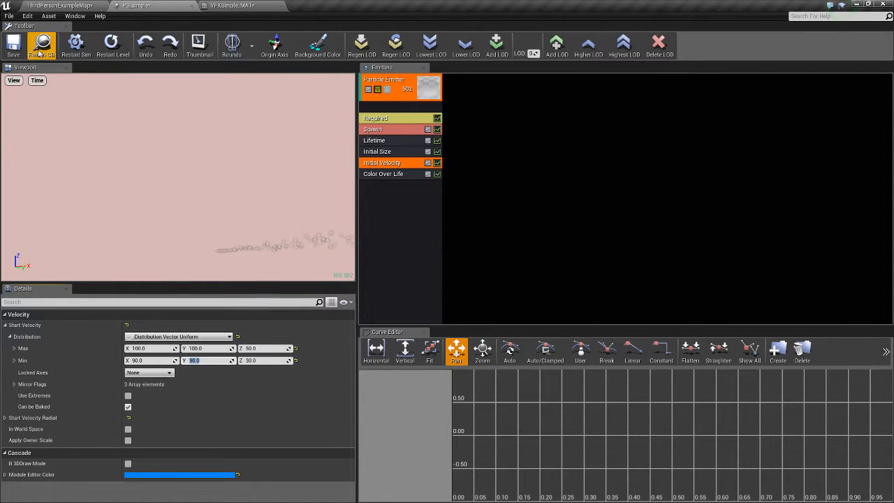
Restart the particle simulation and inspect the direction and spread of the particles in the level.
left_click(72, 53)
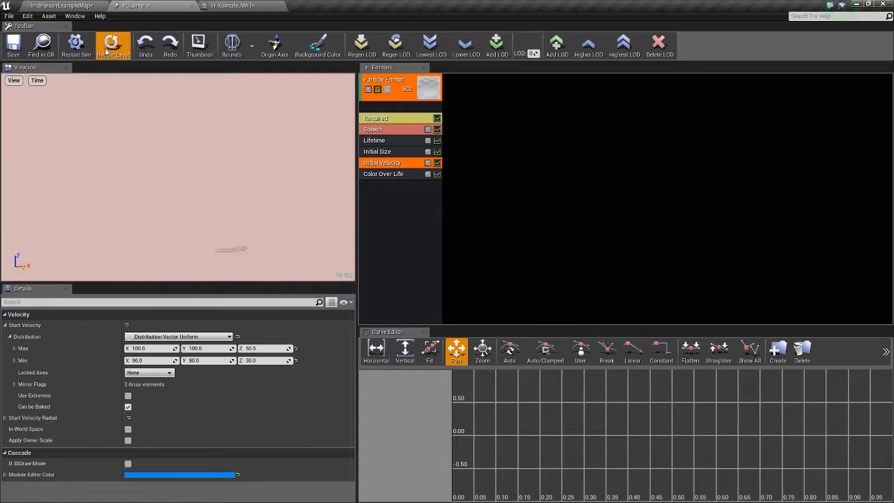
left_click(79, 5)
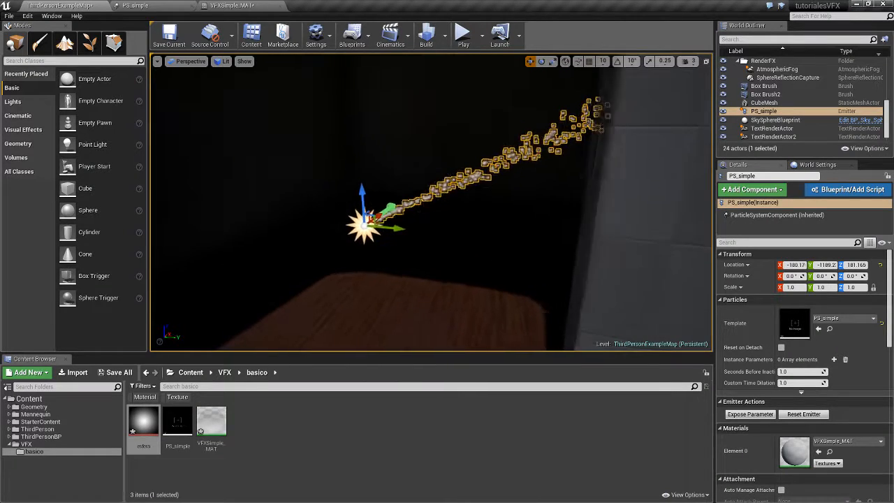
right_click_drag(432, 203, 473, 185)
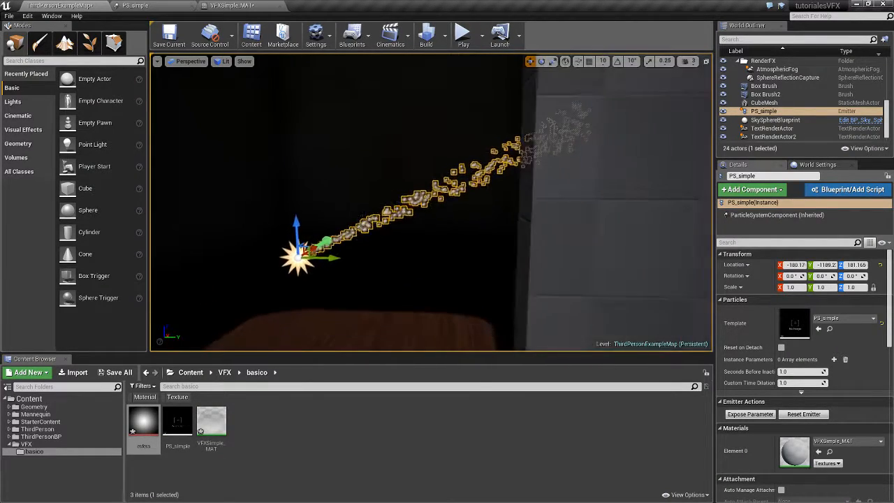
Set the uniform start velocity's minimum to -100 in X and Y.
left_click(151, 6)
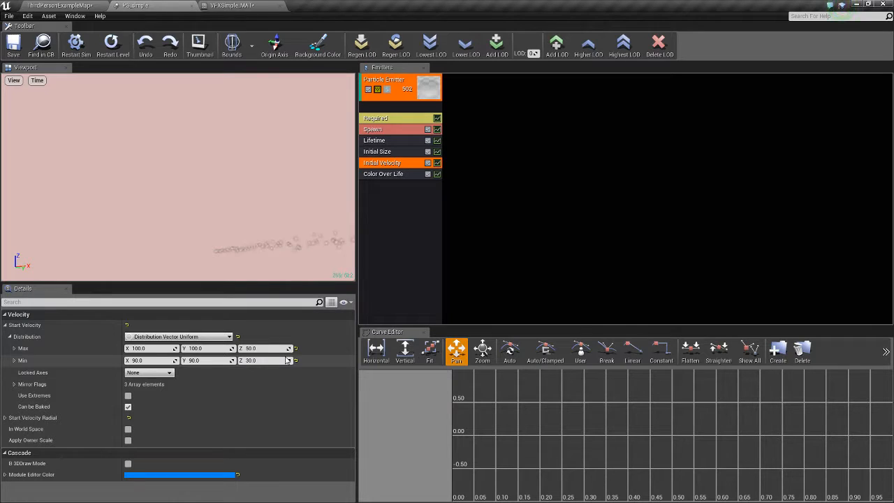
left_click(155, 360)
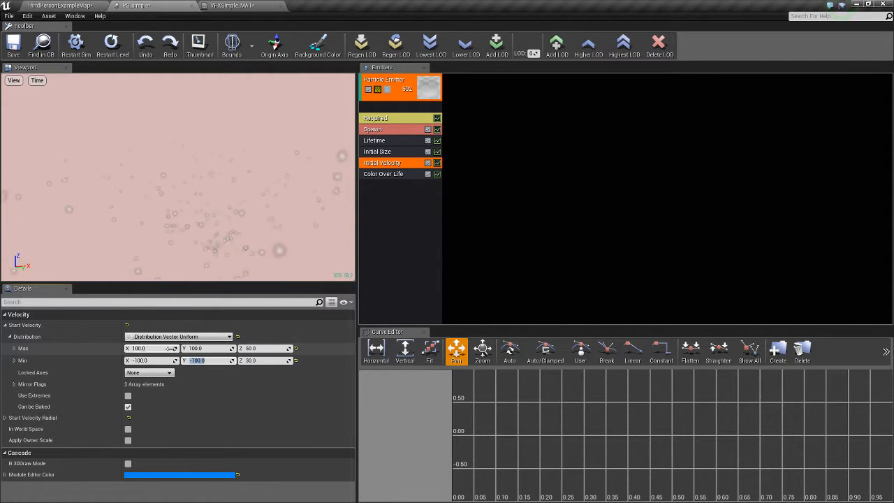
Set the start velocity's maximum to 50 and minimum to -50 in both X and Y, and save the particle system.
left_click(143, 348)
type("5")
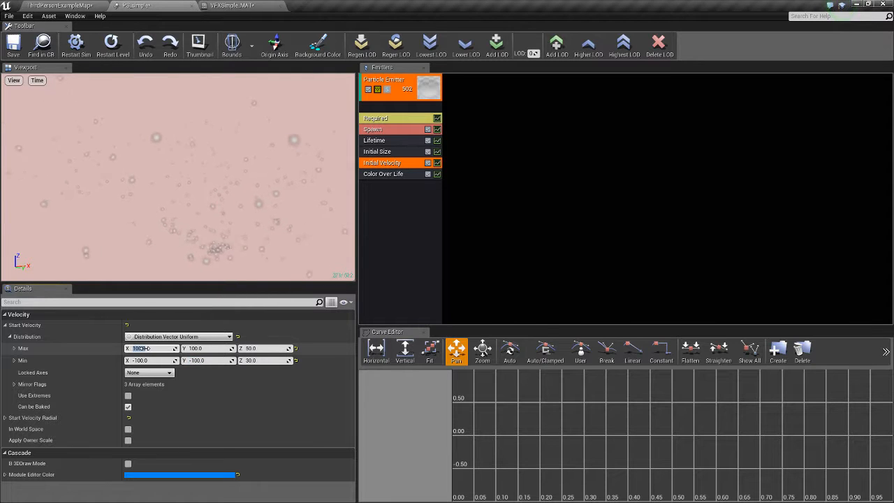
type("0")
left_click(147, 360)
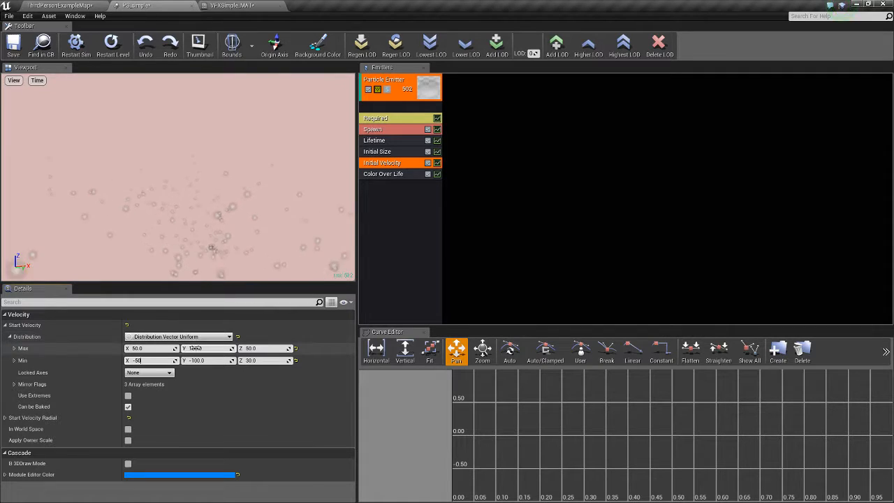
left_click(195, 348)
type("50")
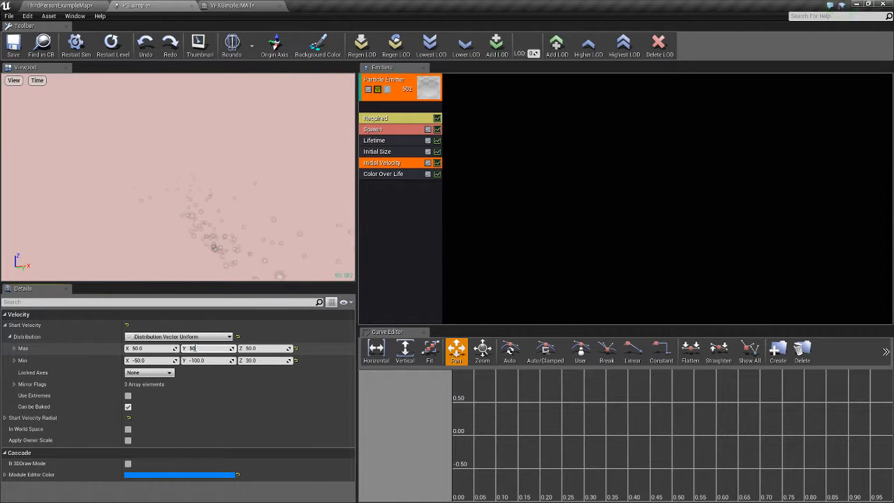
left_click(198, 361)
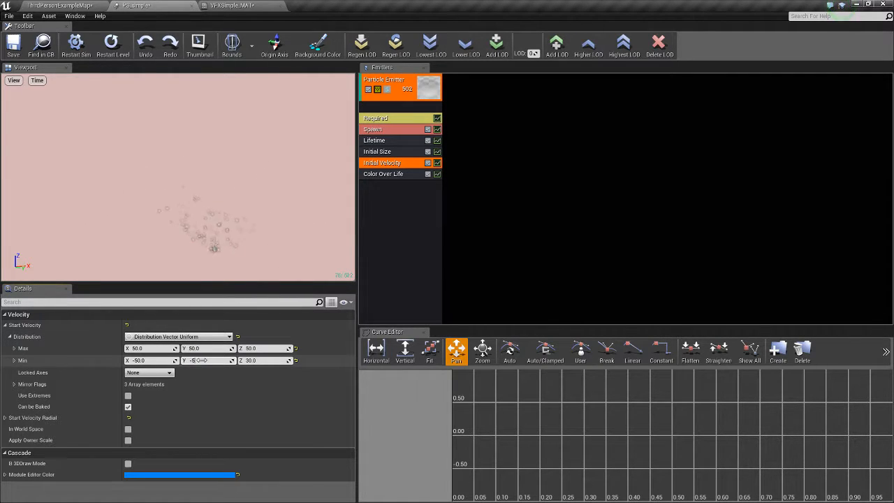
type("-50")
key("Return")
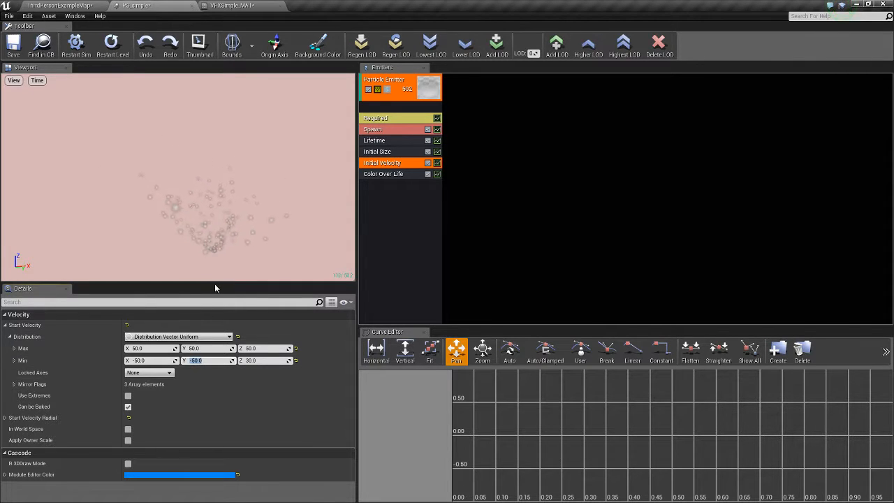
left_click(16, 46)
Restart the simulation and examine the particle spread in the level with the emitter deselected.
left_click(76, 45)
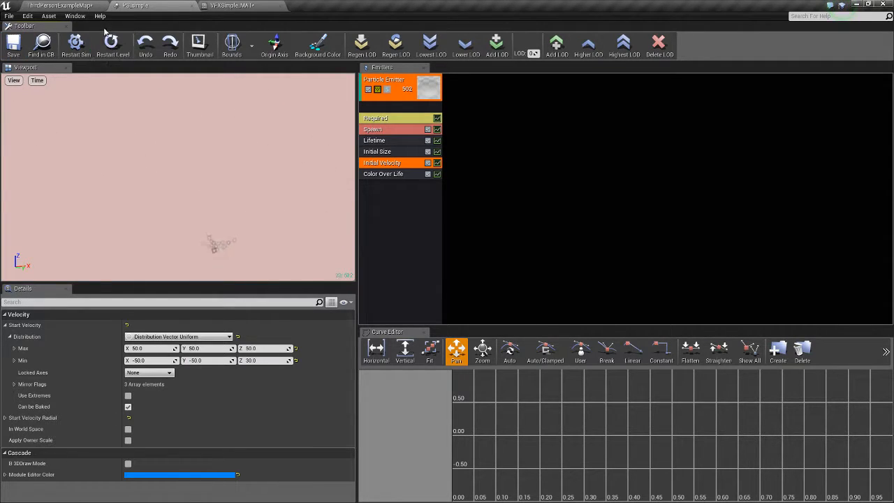
left_click(59, 5)
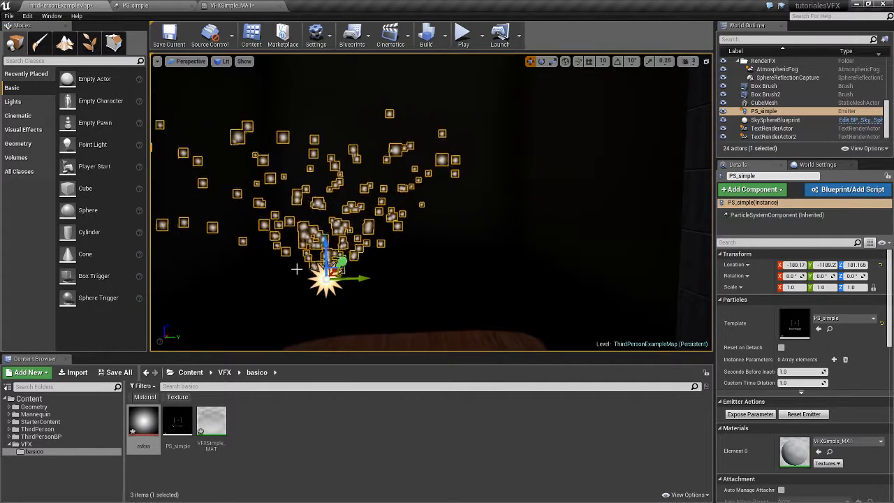
left_click(297, 269)
mouse_move(297, 269)
right_mouse_down()
mouse_move(283, 273)
mouse_move(284, 261)
right_mouse_up()
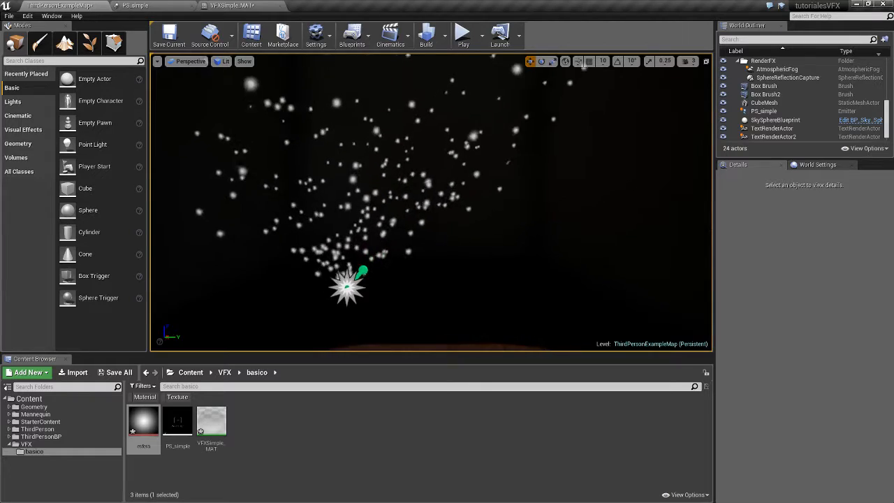
scroll(348, 254, "down", 5)
scroll(348, 254, "up", 4)
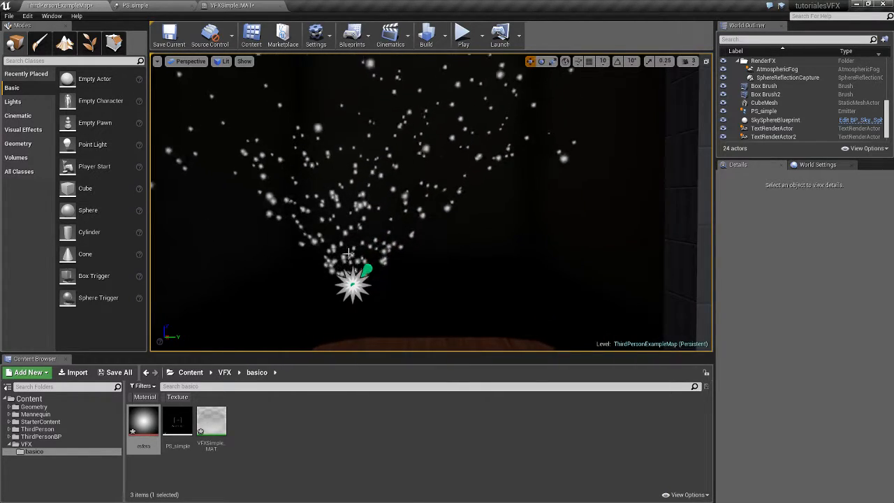
right_click_drag(348, 254, 429, 301)
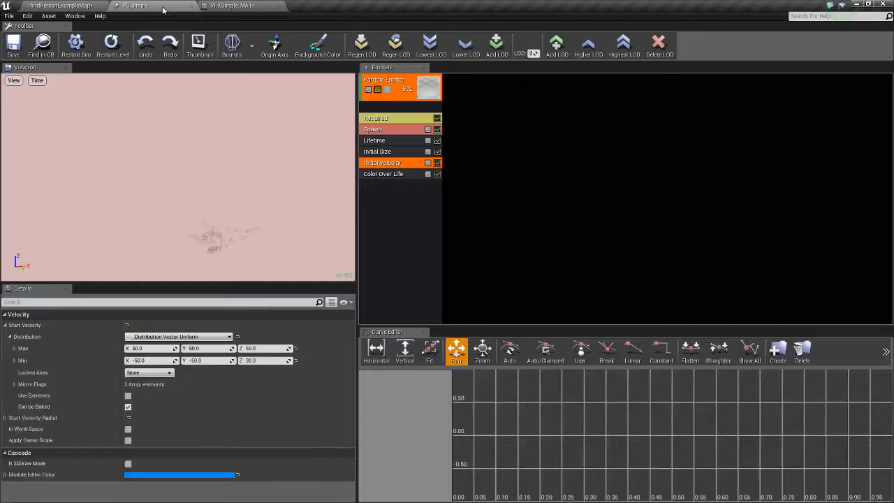
Return to the PS_simple particle system and show the Initial Velocity module's settings.
left_click(135, 6)
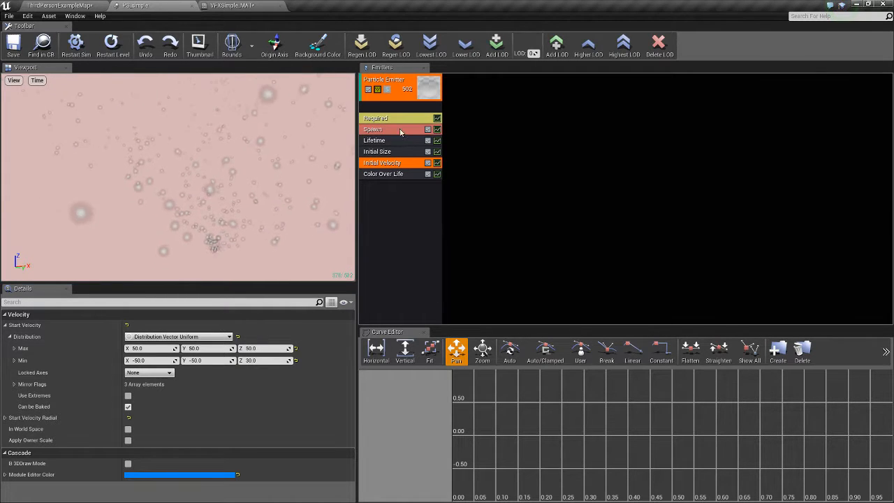
right_click(400, 200)
left_click(384, 218)
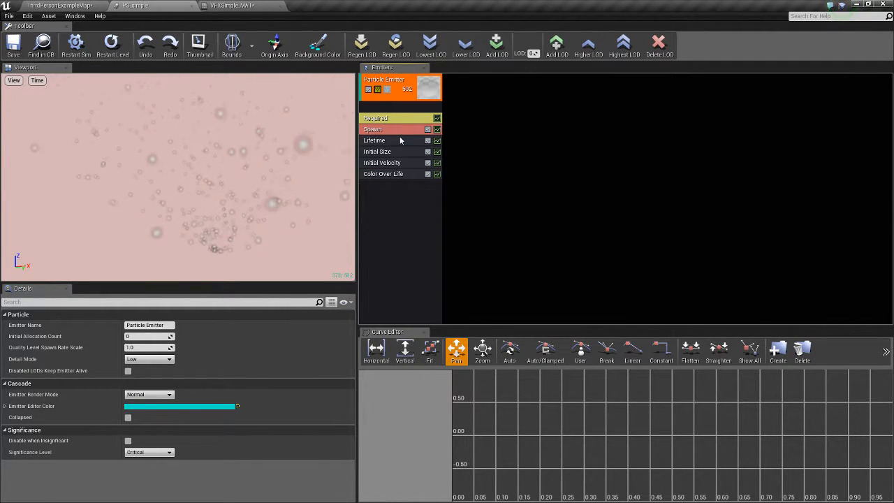
left_click(392, 164)
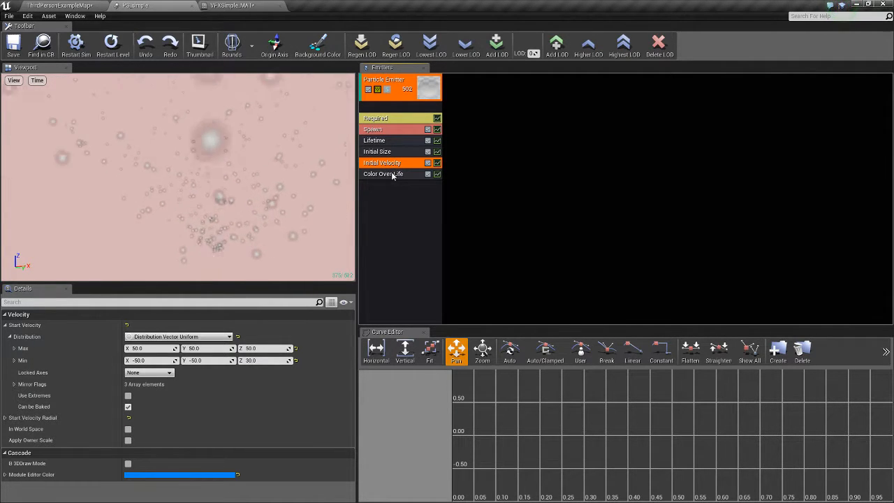
Set the Color Over Life module's colour distribution to Distribution Vector Constant.
left_click(391, 174)
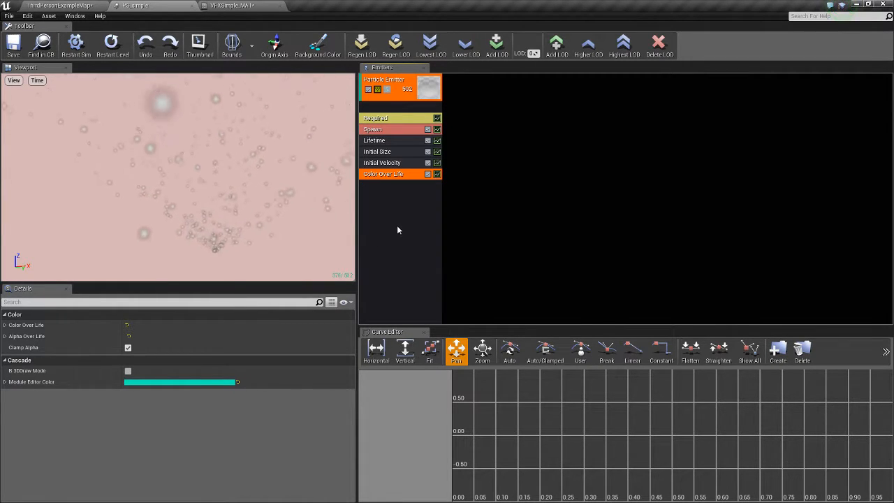
left_click(5, 314)
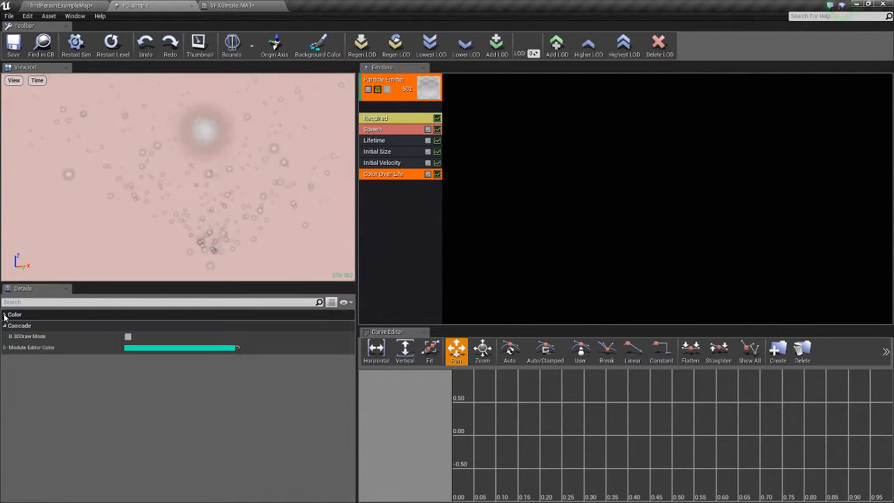
left_click(5, 314)
left_click(5, 325)
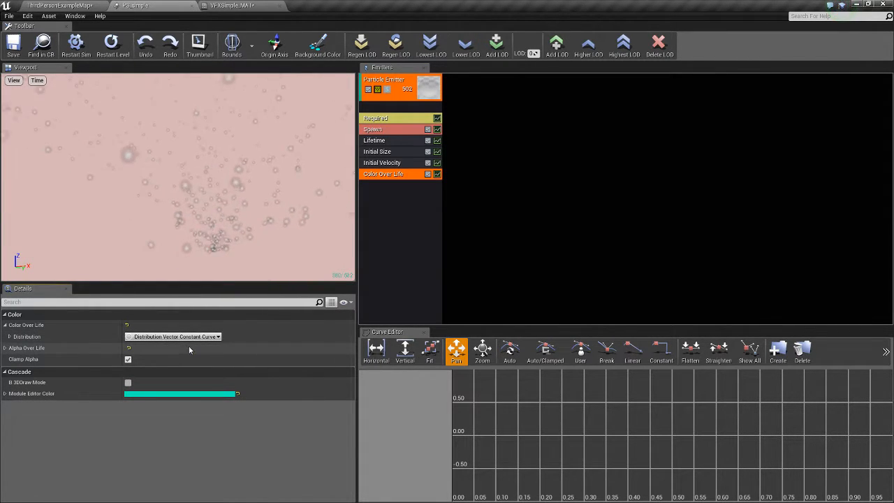
left_click(9, 336)
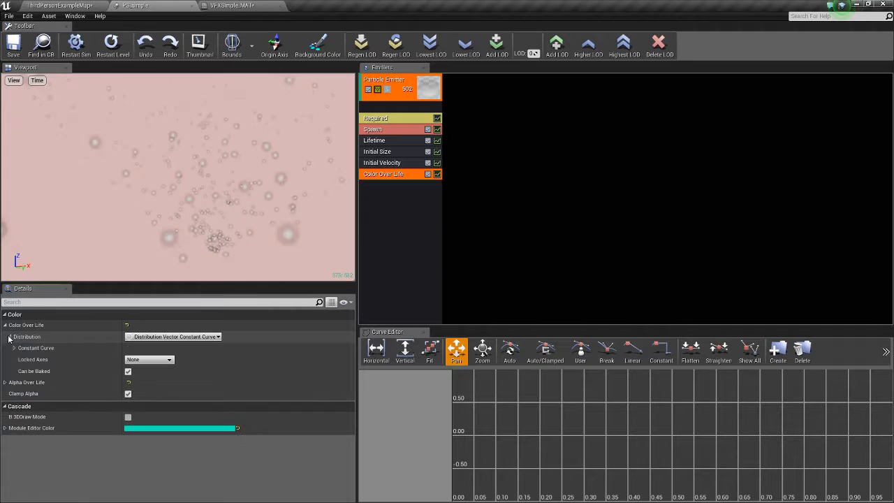
left_click(181, 338)
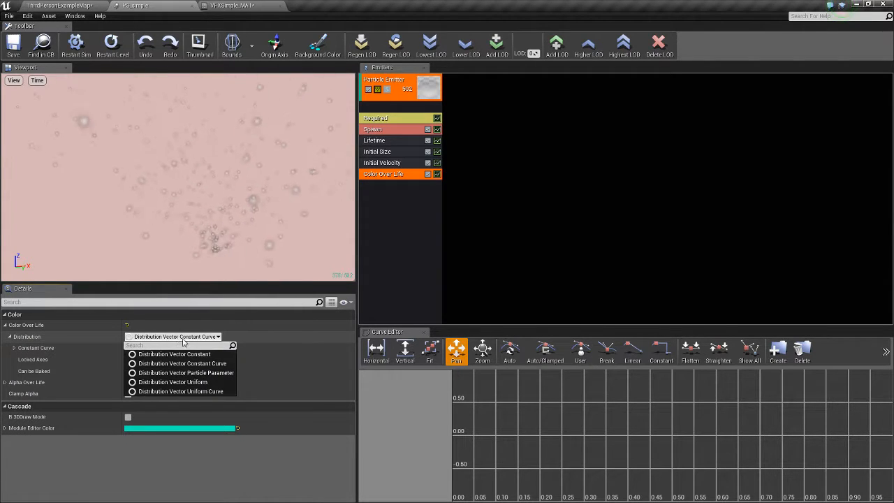
left_click(207, 354)
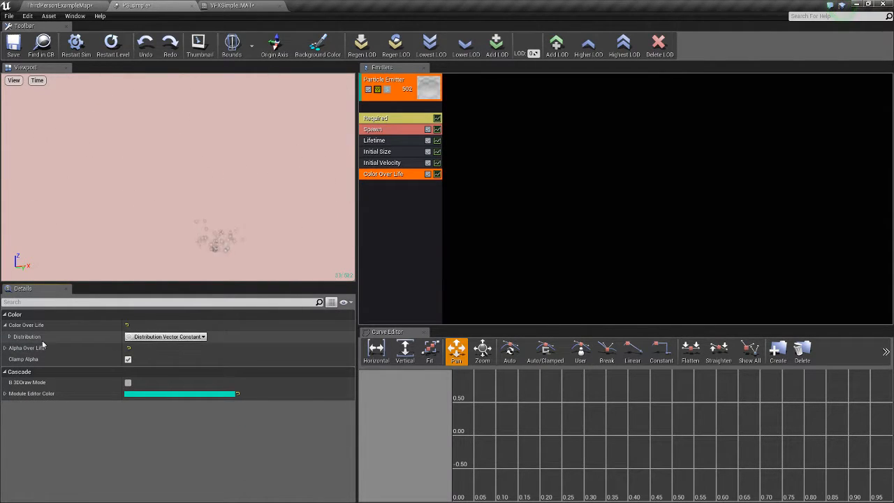
Set the Color Over Life constant to yellow, with R 1 and G 1.
left_click(10, 337)
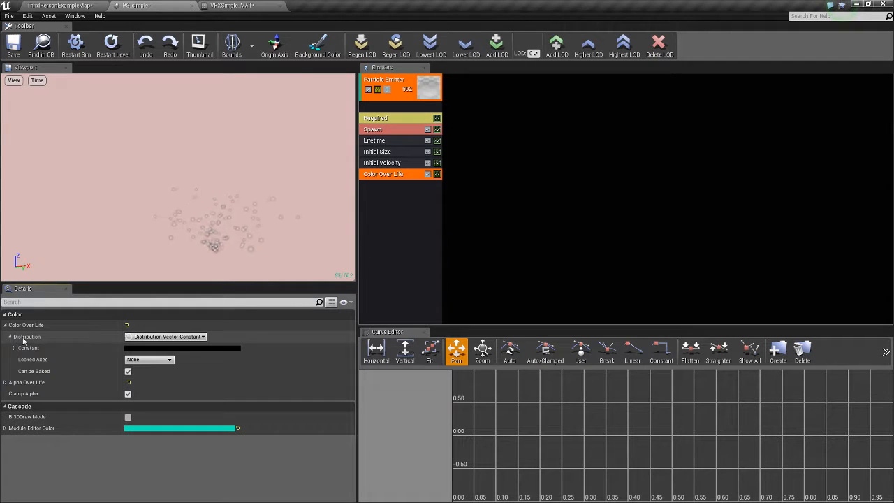
left_click(175, 348)
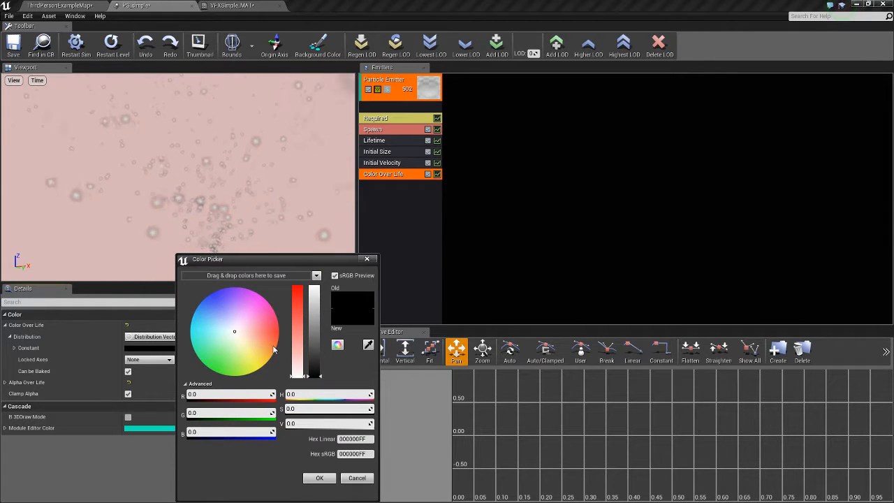
left_click(259, 369)
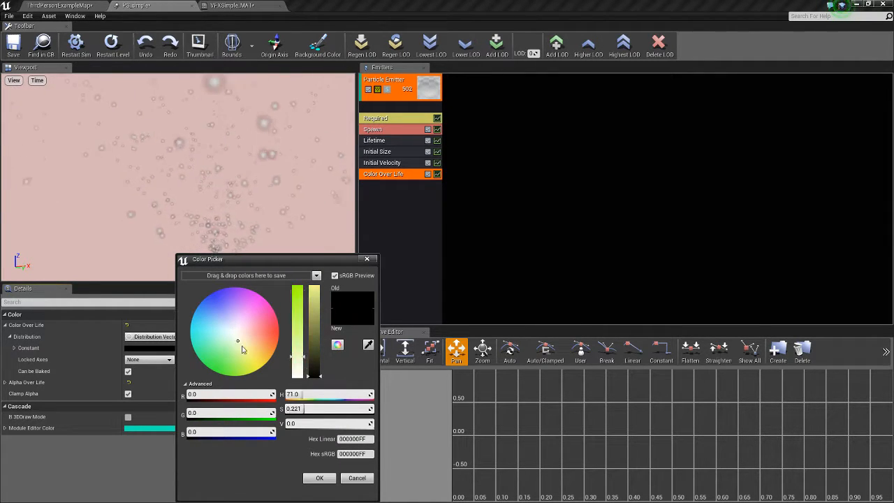
left_click(230, 394)
type("1")
left_click(200, 413)
type("1")
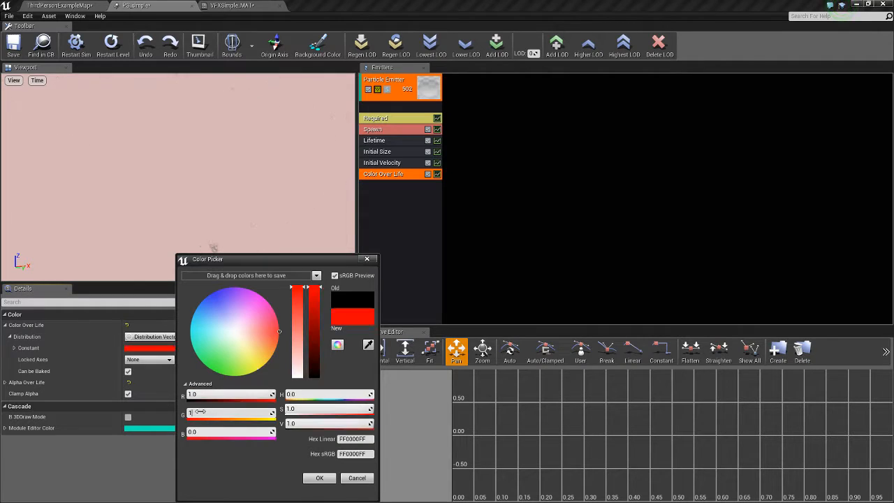
key("Return")
left_click(319, 478)
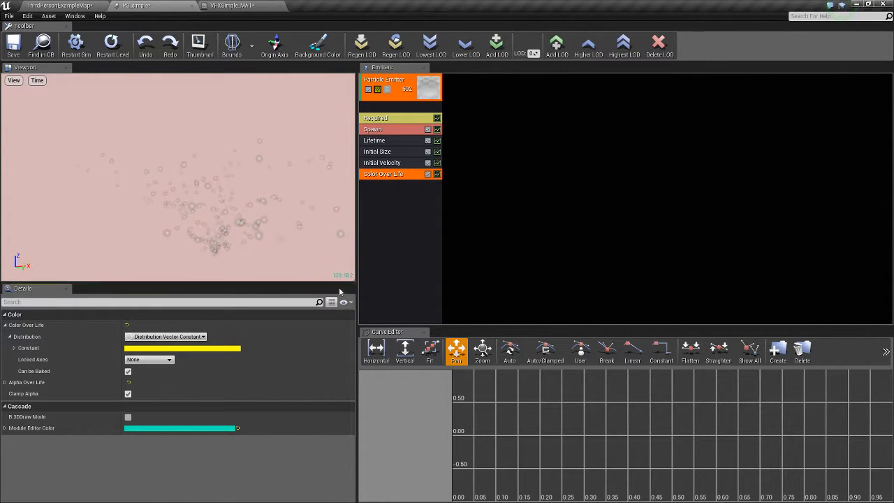
Restart the effect in the level and examine the particles' colour there from closer up.
left_click(105, 54)
left_click(77, 6)
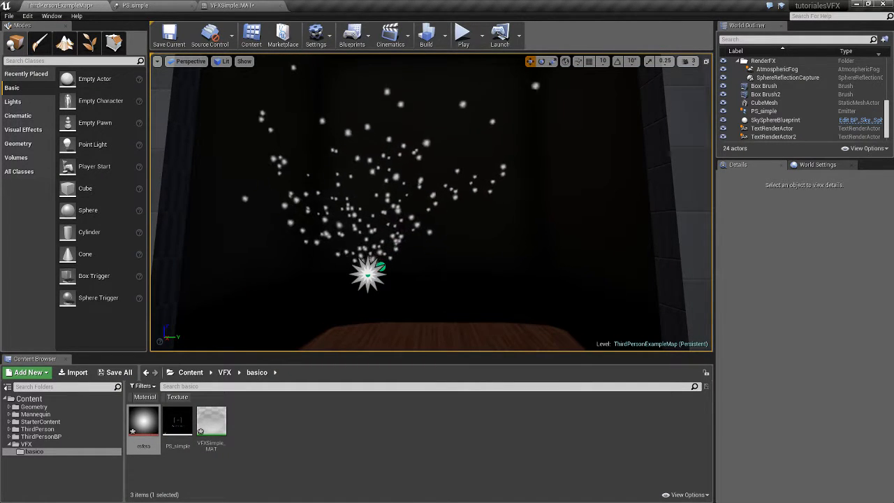
key("Up")
key("Up")
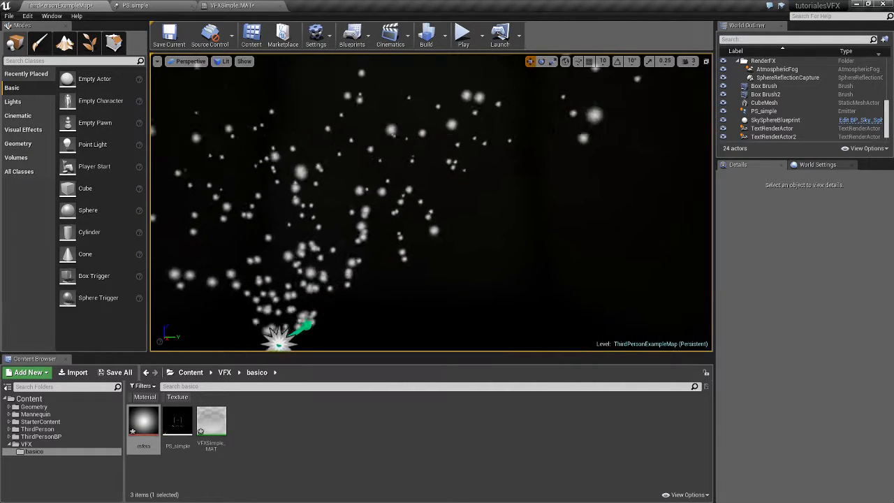
key("Down")
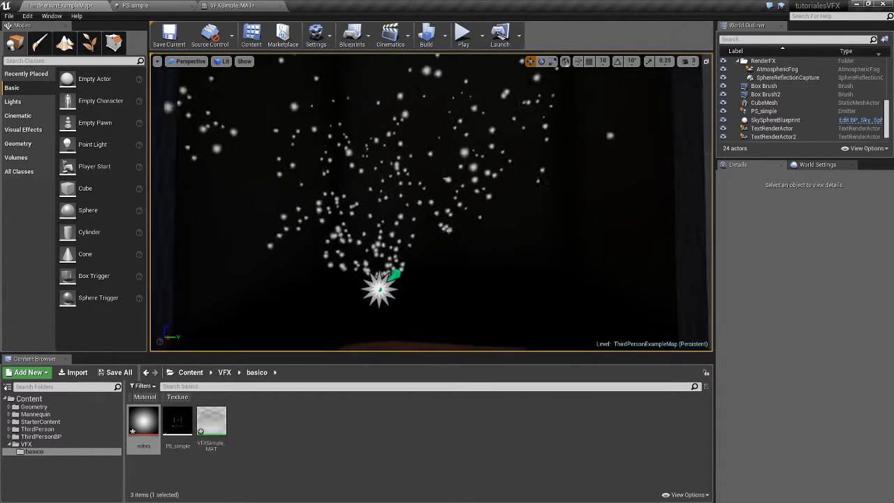
key("Up")
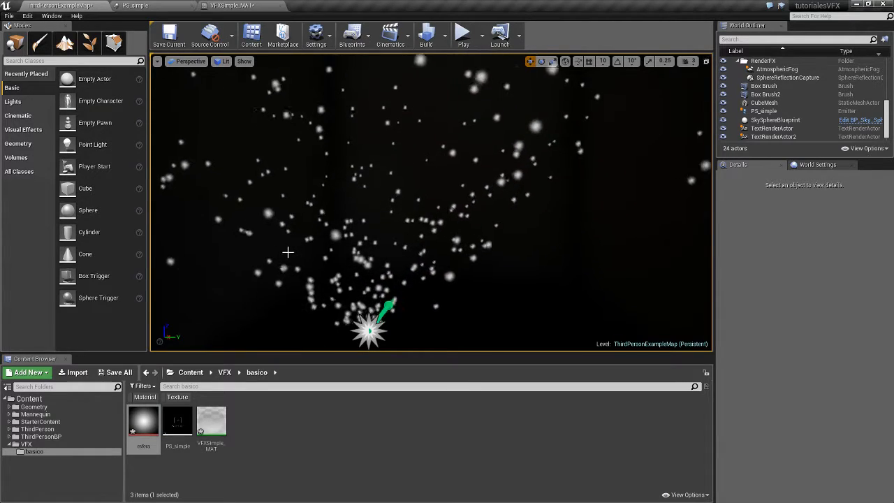
Switch to the VFXSimple_MAT material and space out the Texture Sample and material output nodes.
left_click(230, 5)
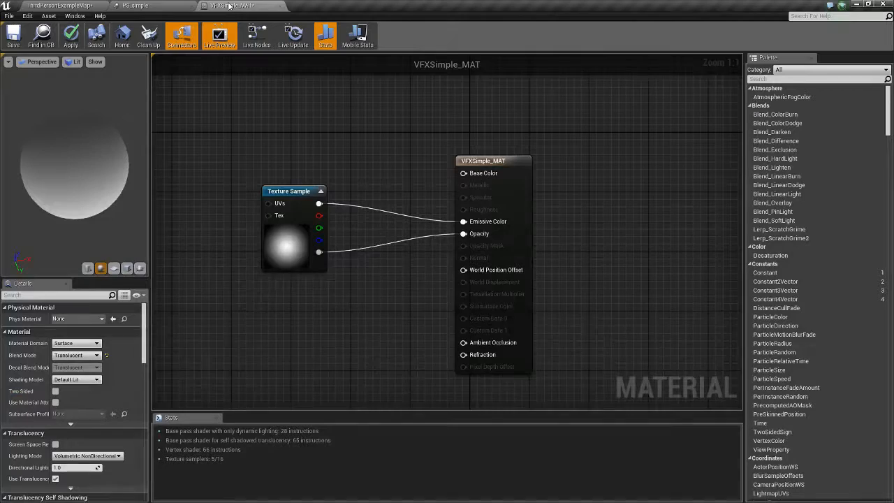
right_click_drag(319, 260, 296, 314)
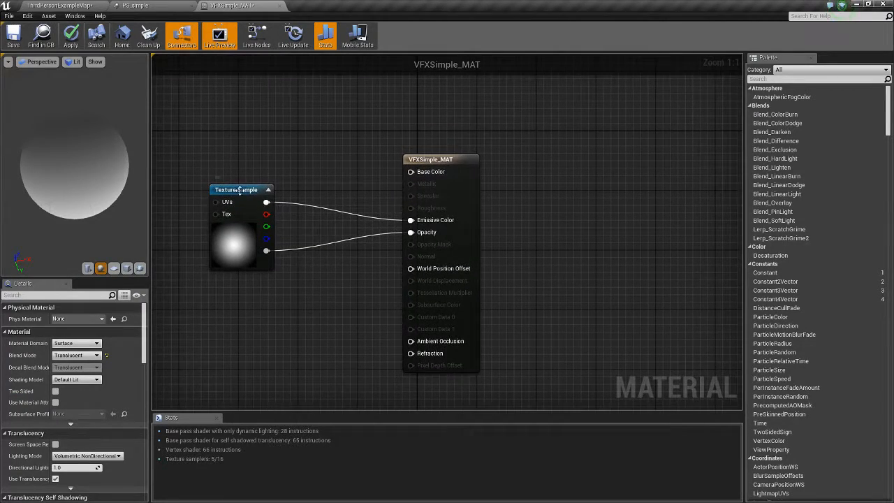
left_click_drag(230, 198, 214, 202)
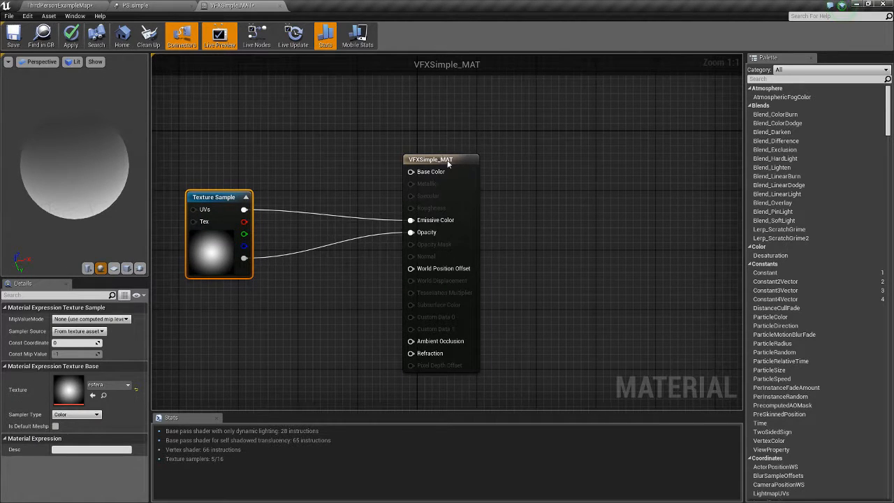
left_click_drag(448, 163, 485, 160)
left_click_drag(214, 197, 260, 177)
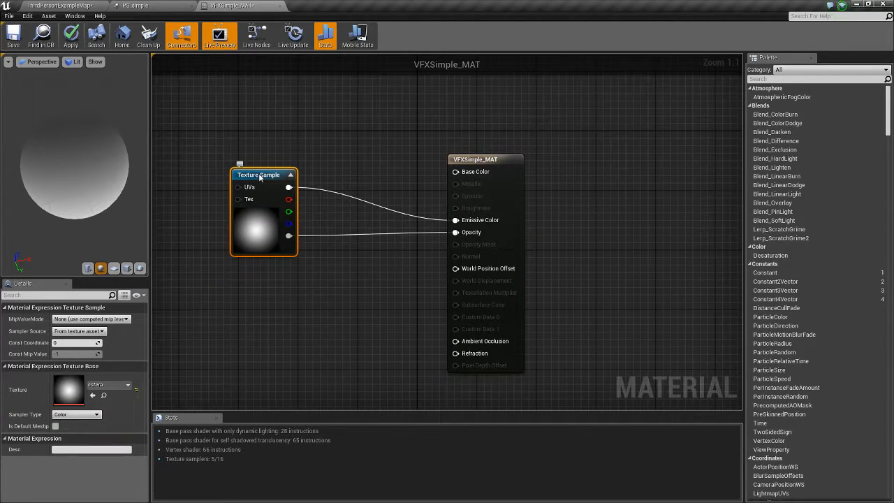
right_click_drag(267, 316, 299, 252)
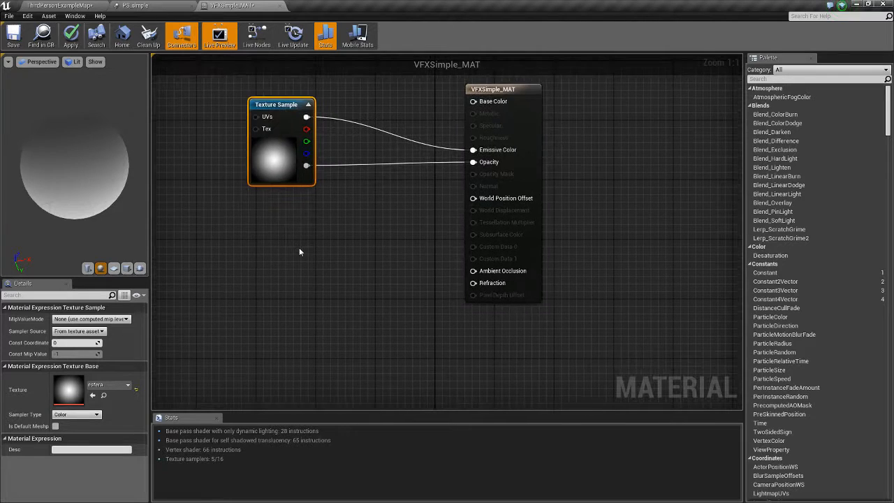
Add a Particle Color node to the material graph and arrange it above the Texture Sample.
right_click(248, 261)
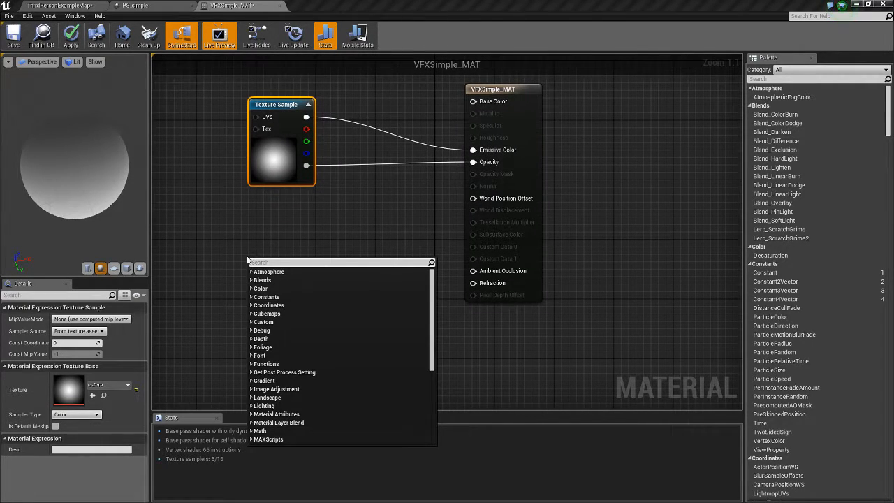
type("parti")
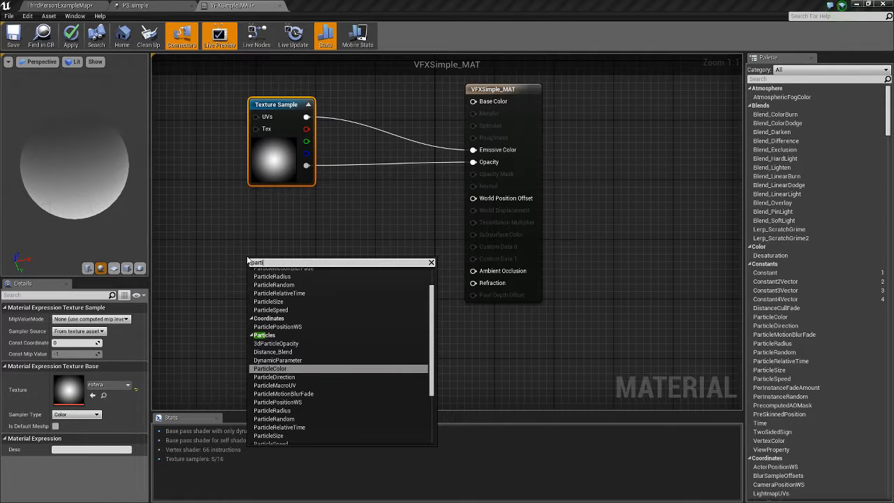
type("c")
left_click(298, 368)
right_click_drag(392, 249, 346, 261)
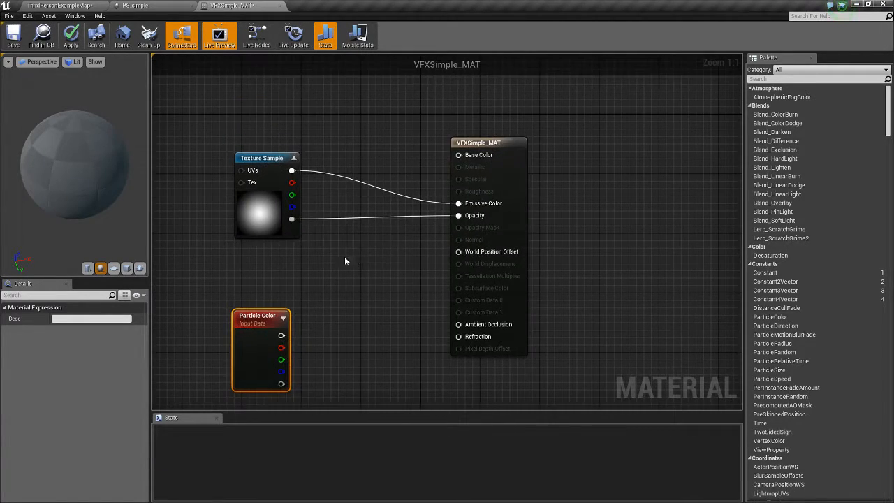
left_click_drag(251, 311, 261, 83)
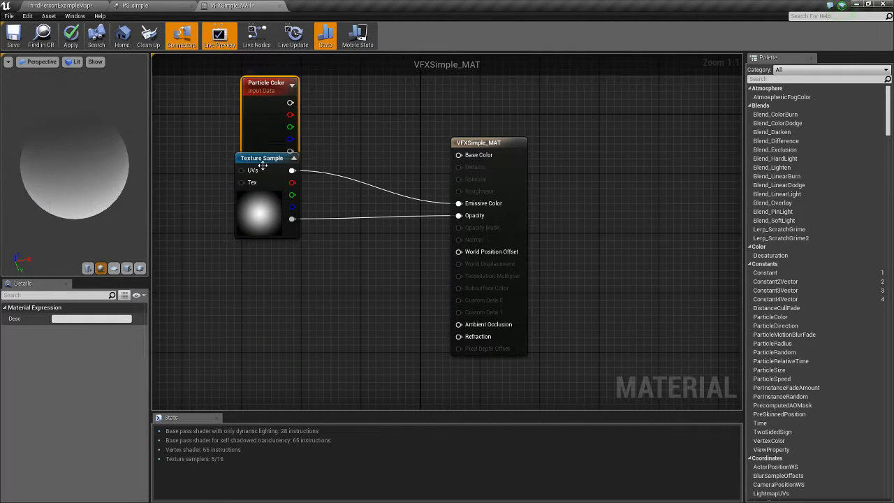
left_click_drag(263, 171, 263, 262)
left_click_drag(281, 79, 262, 113)
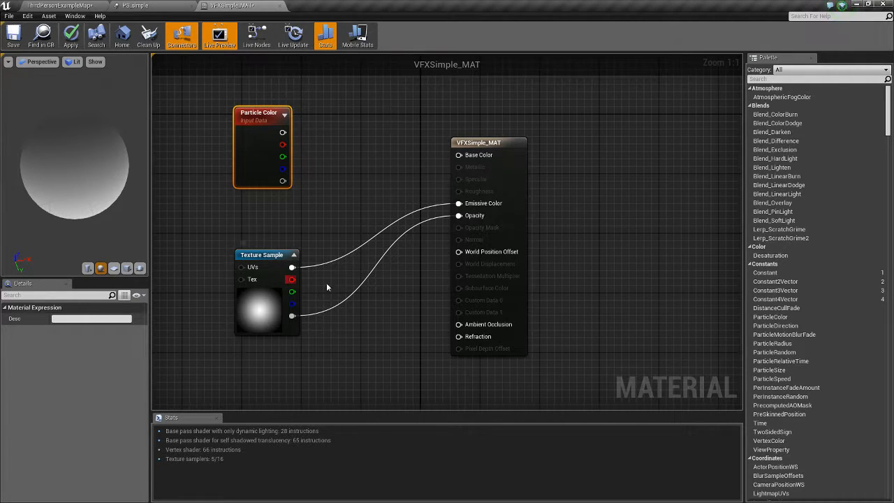
Add two Multiply nodes and use the upper one to feed Particle Color times the texture's RGB into Emissive Color.
left_click(348, 159)
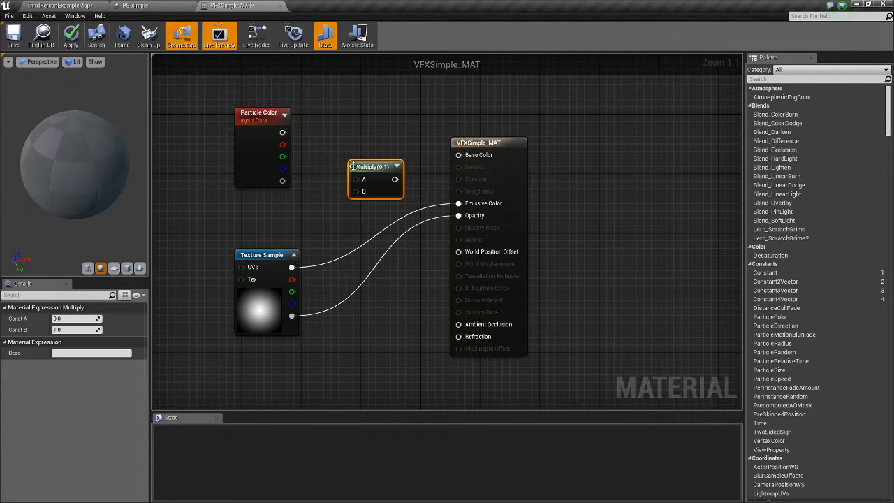
left_click(371, 276)
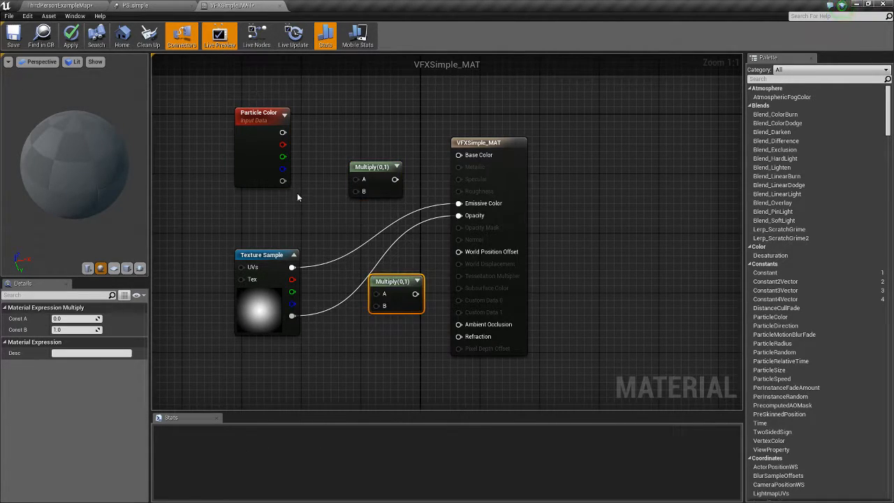
left_click_drag(276, 117, 348, 180)
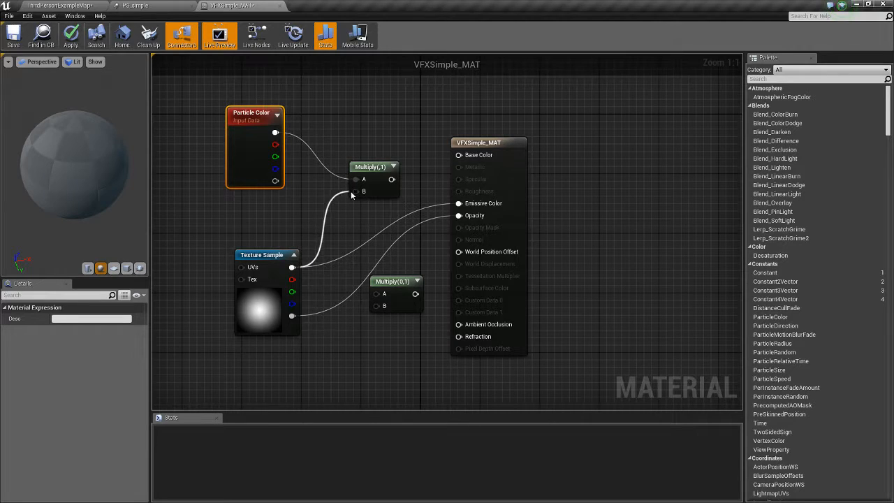
left_click_drag(352, 195, 357, 190)
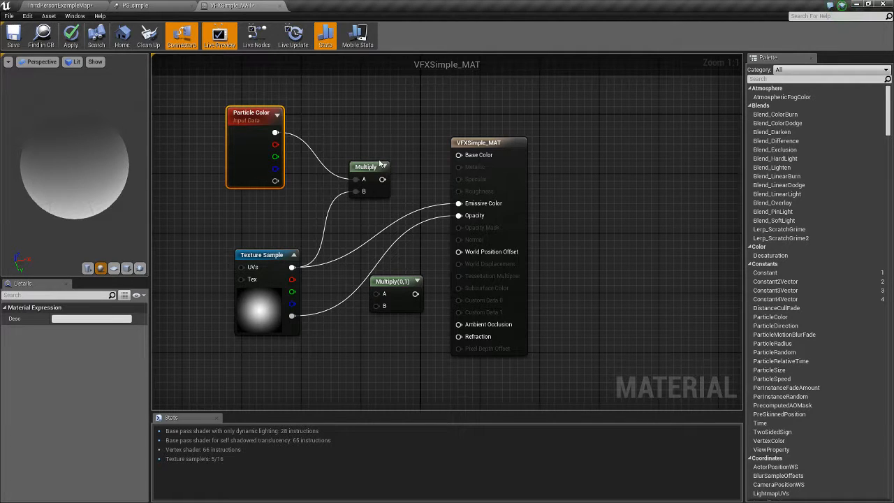
left_click_drag(382, 180, 459, 204)
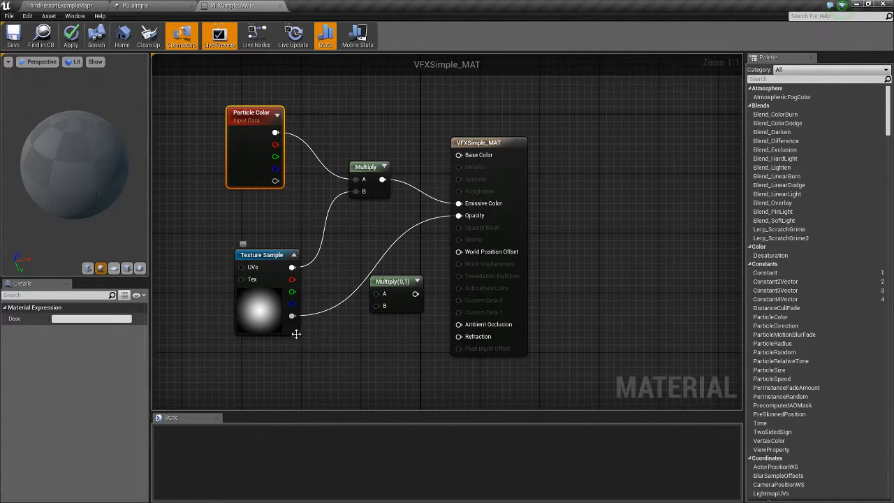
Feed Particle Color alpha times the texture's alpha through the lower Multiply into Opacity, and save the material.
left_click_drag(292, 315, 371, 257)
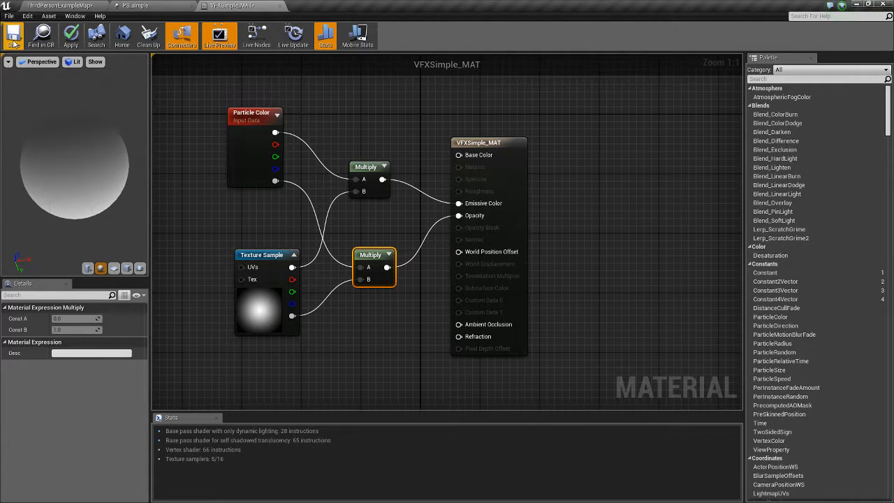
key("ctrl+s")
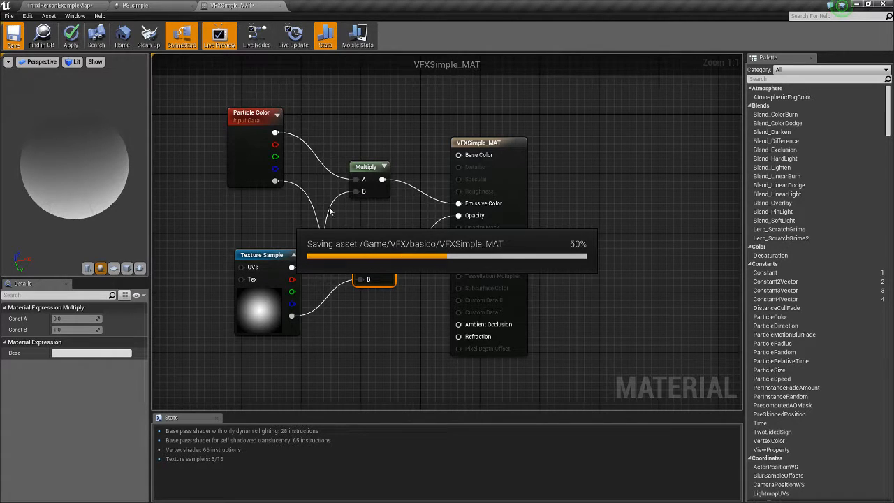
Compare the particles' colour in the PS_simple preview and in the level.
left_click(150, 5)
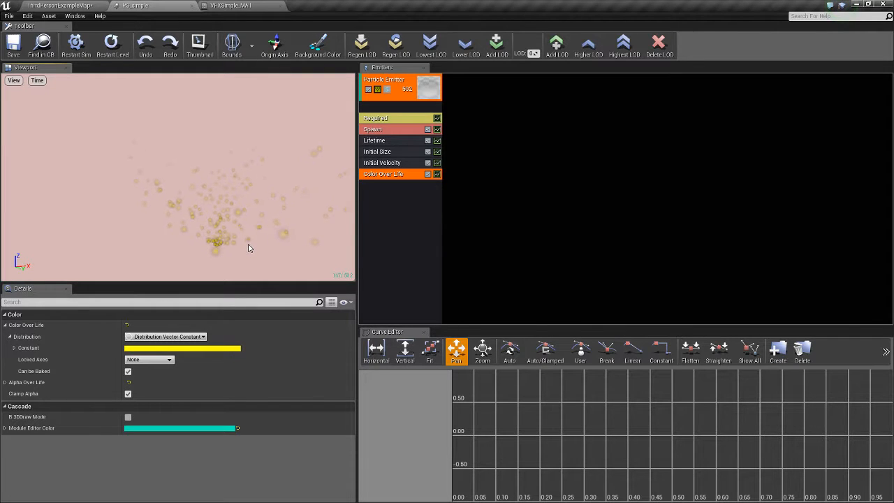
left_click(59, 6)
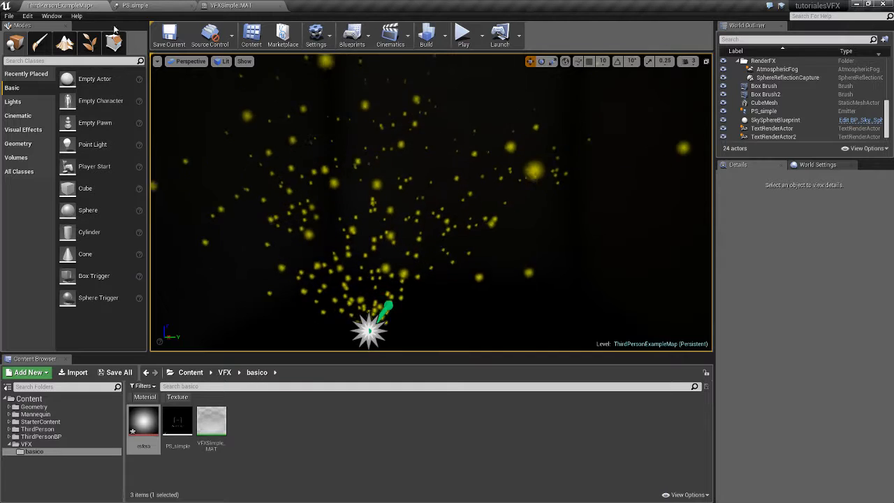
left_click(135, 5)
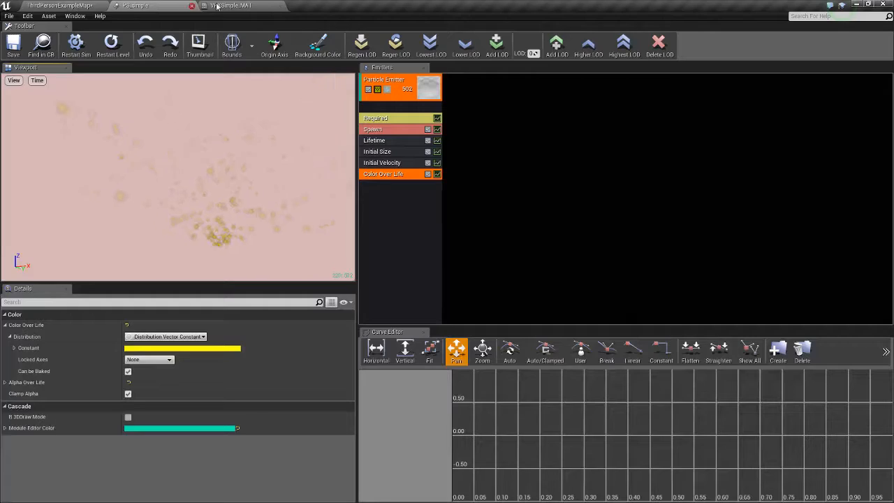
Set the PS_simple preview's background colour to black.
left_click(228, 6)
left_click(180, 5)
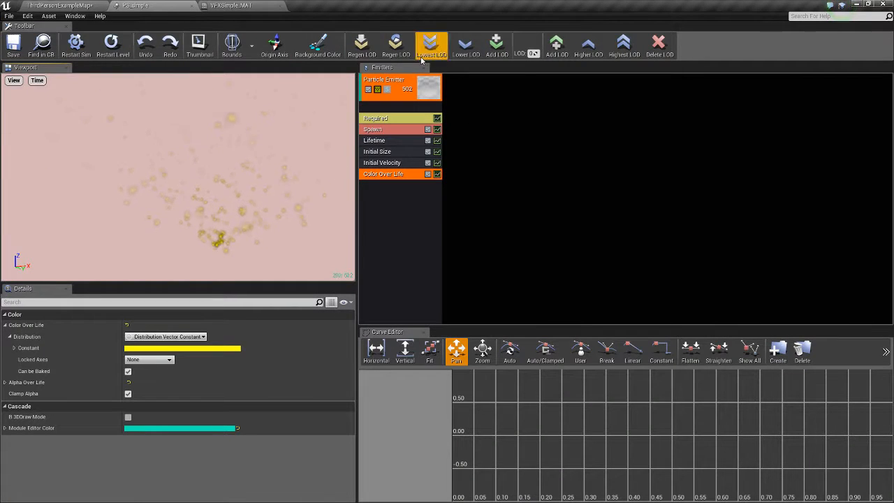
left_click(319, 52)
left_click(459, 179)
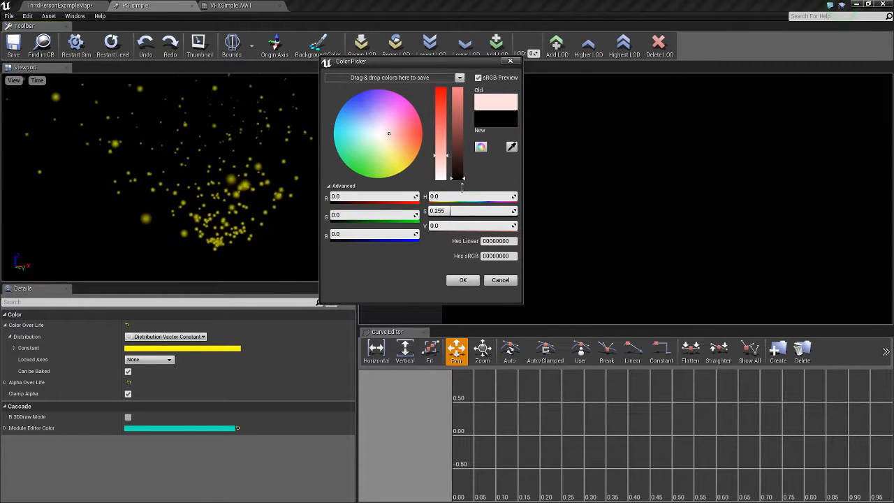
left_click(474, 282)
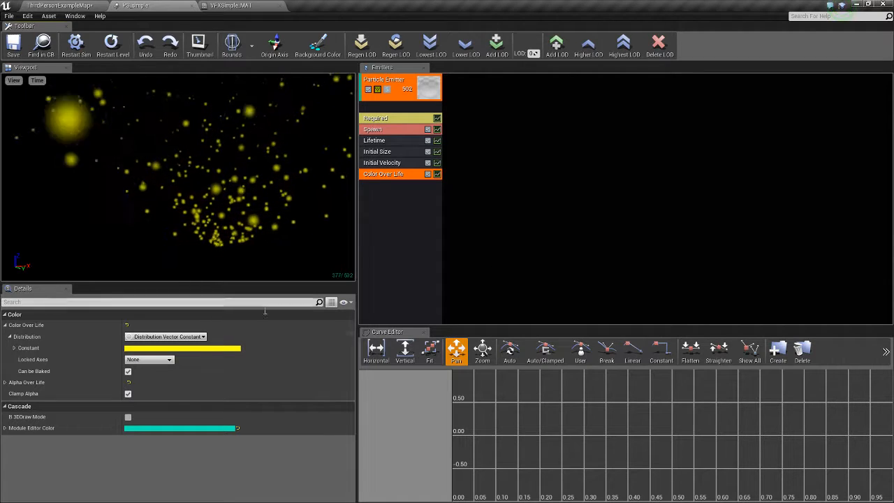
Set the Color Over Life constant to R 20, G 5 and B 1, and save the particle system.
left_click(219, 348)
left_click(244, 394)
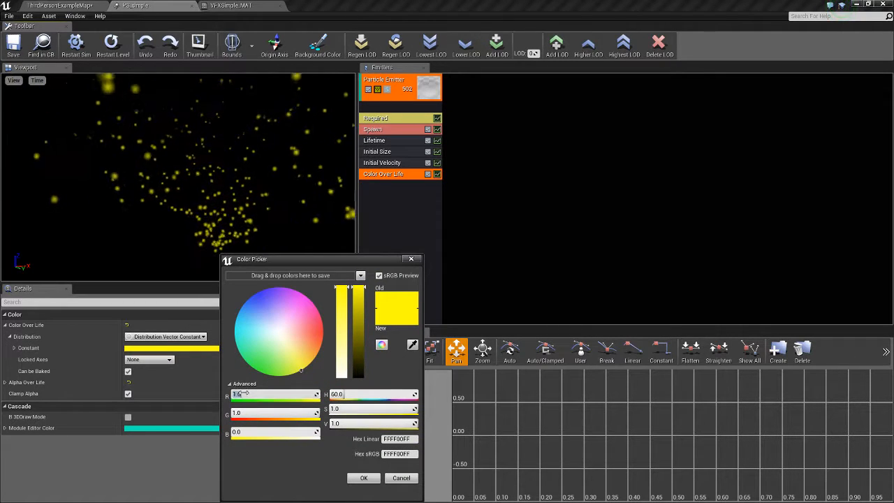
type("20")
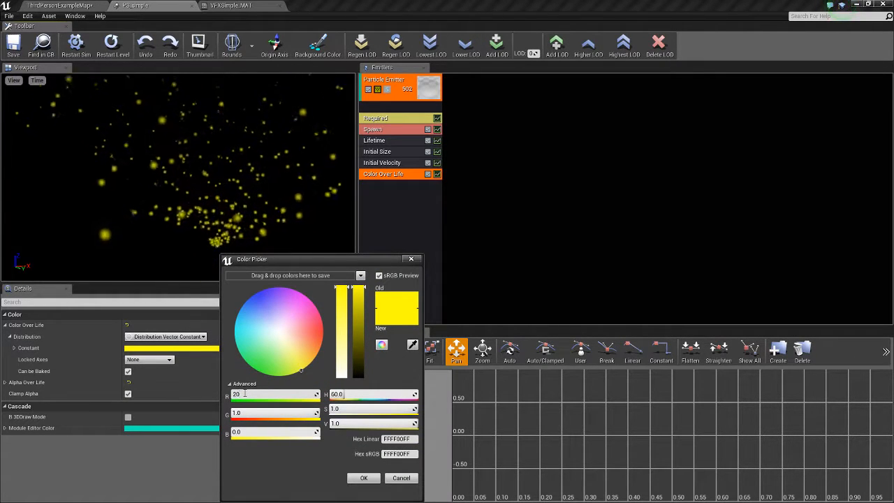
key("Return")
left_click(241, 412)
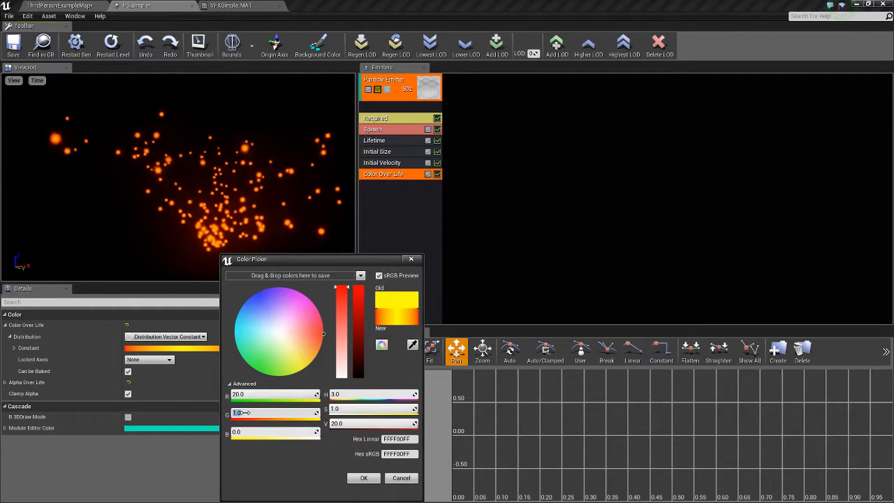
type("5")
key("Return")
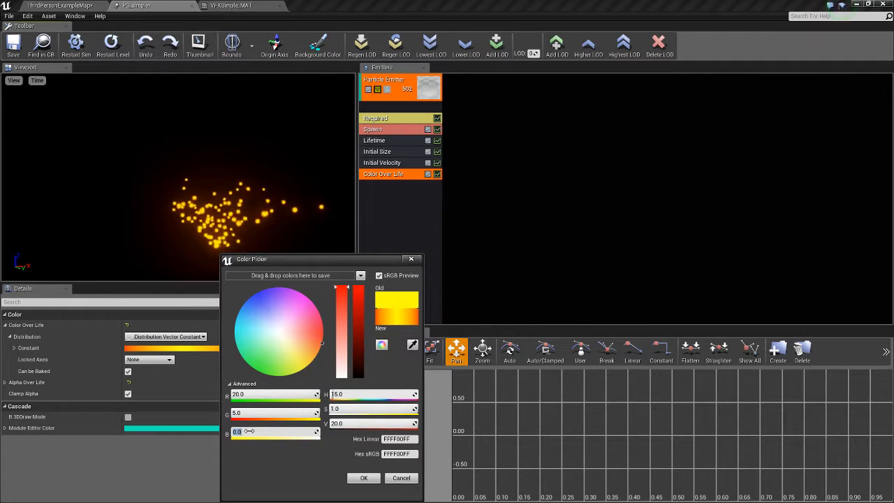
left_click(250, 431)
type("1")
key("Return")
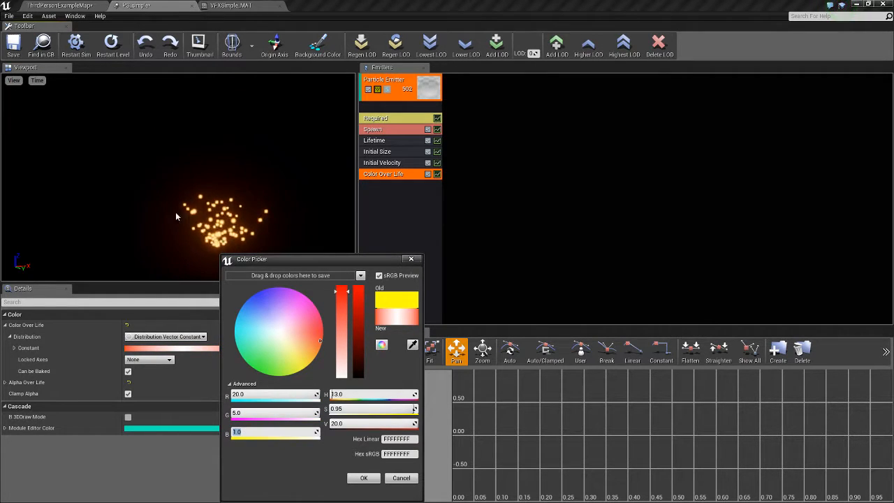
left_click(363, 478)
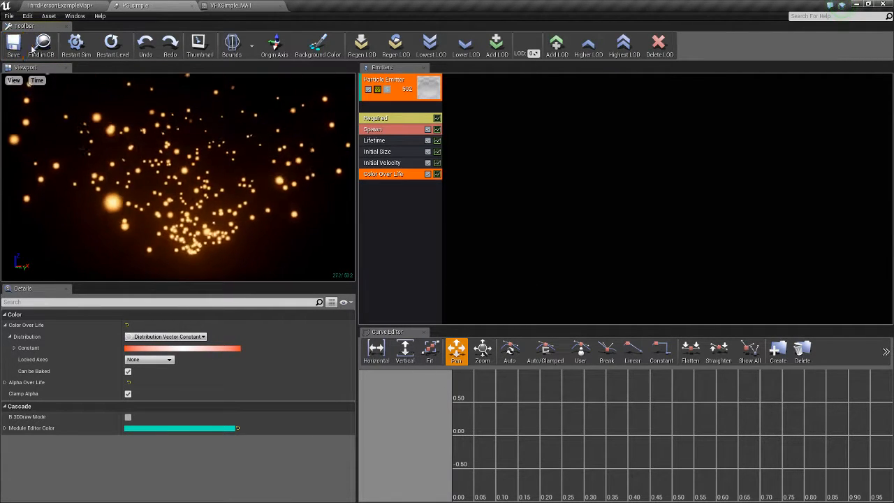
left_click(76, 45)
Play the level and walk the character up to the doorway to check the glowing particles.
left_click(59, 5)
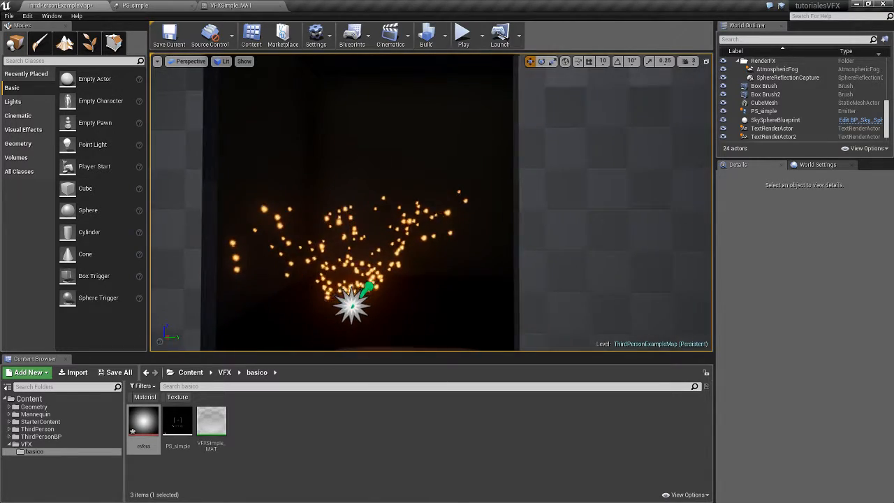
mouse_move(372, 211)
right_mouse_down()
mouse_move(367, 183)
mouse_move(373, 211)
right_mouse_up()
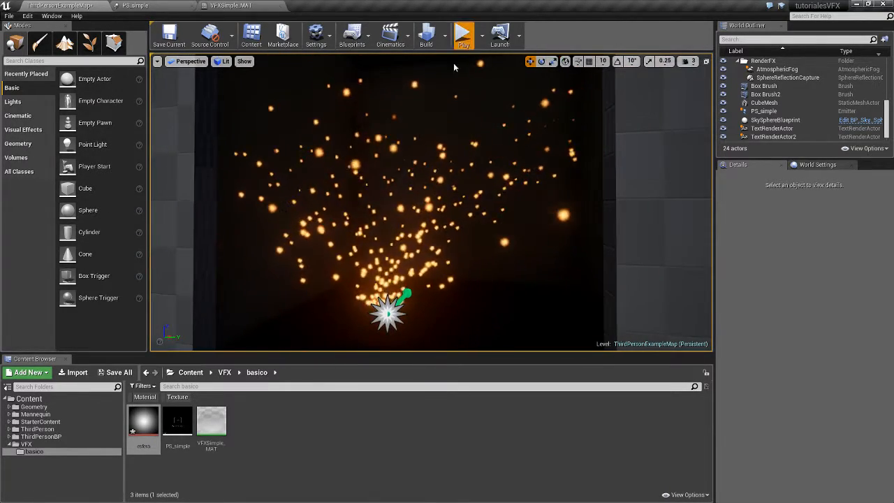
left_click(463, 33)
key("w")
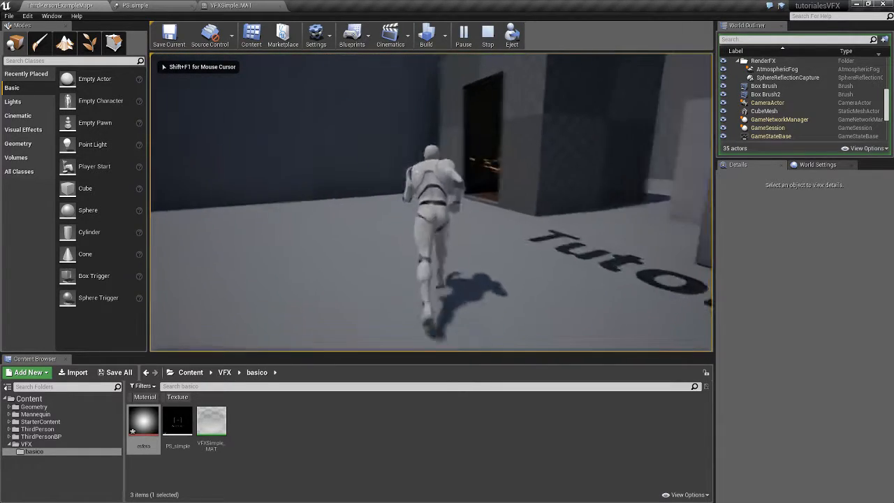
key("w")
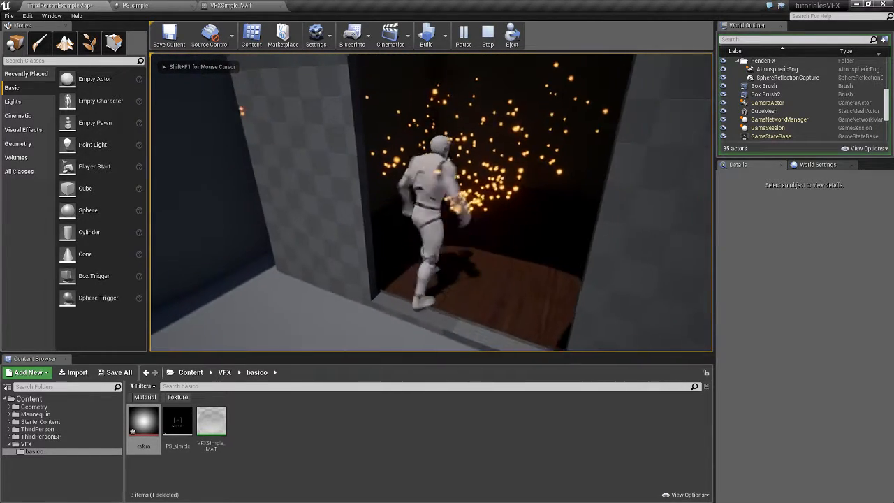
key("s")
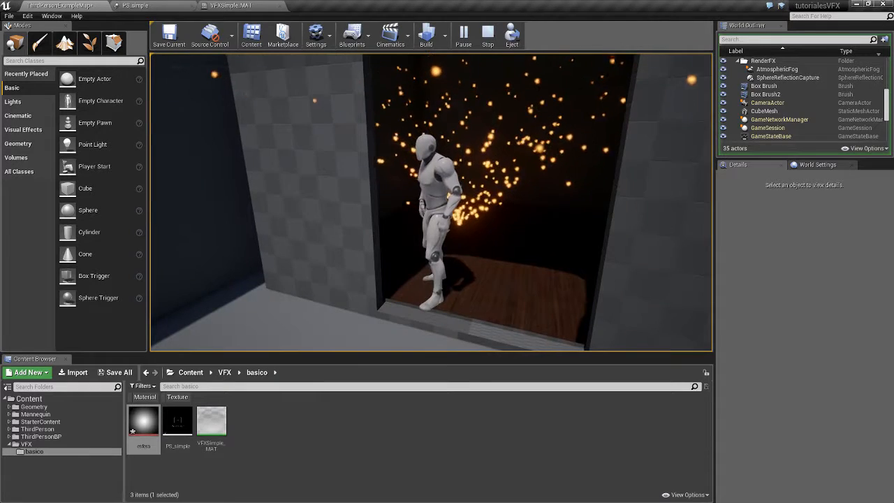
key("Escape")
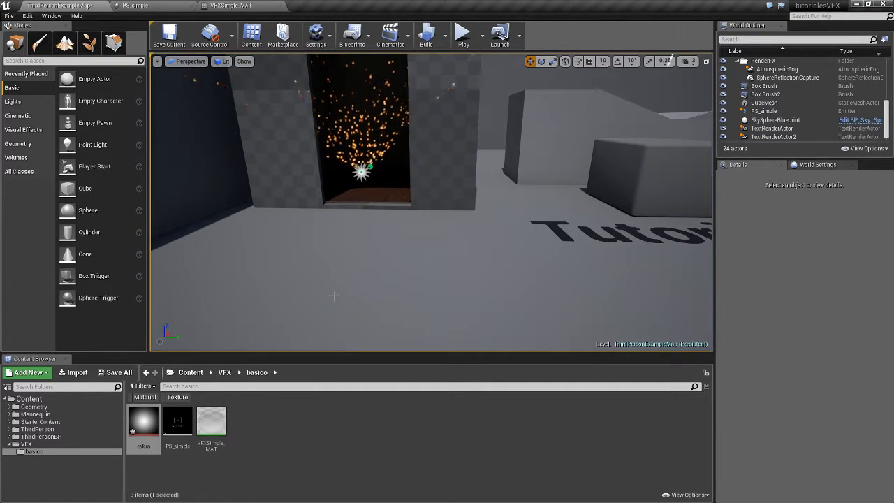
Add an Initial Location module to the particle emitter in PS_simple and select it.
left_click(216, 6)
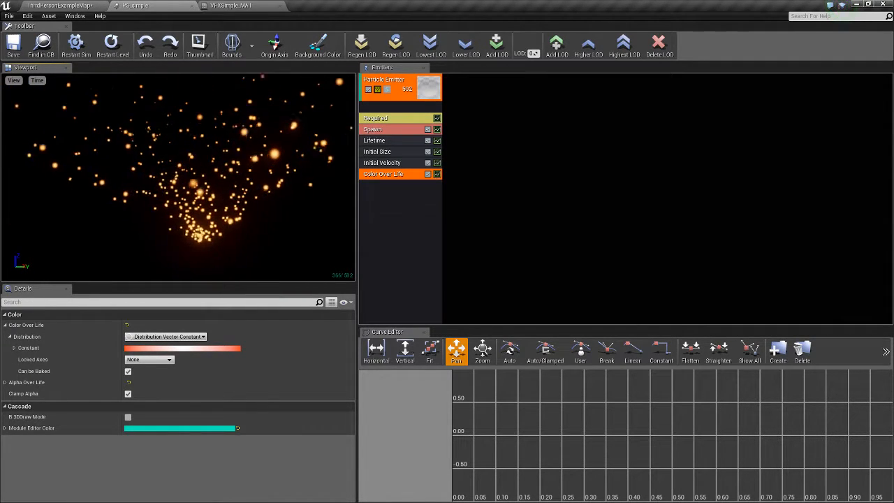
right_click(382, 207)
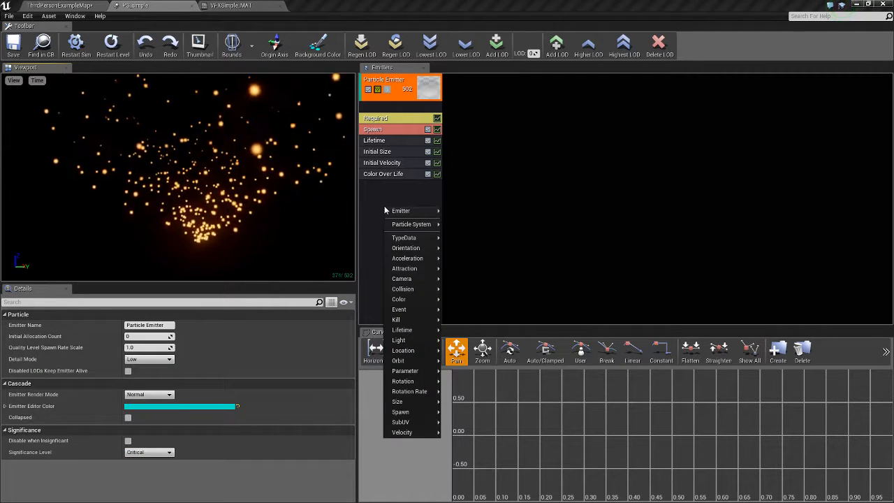
mouse_move(420, 227)
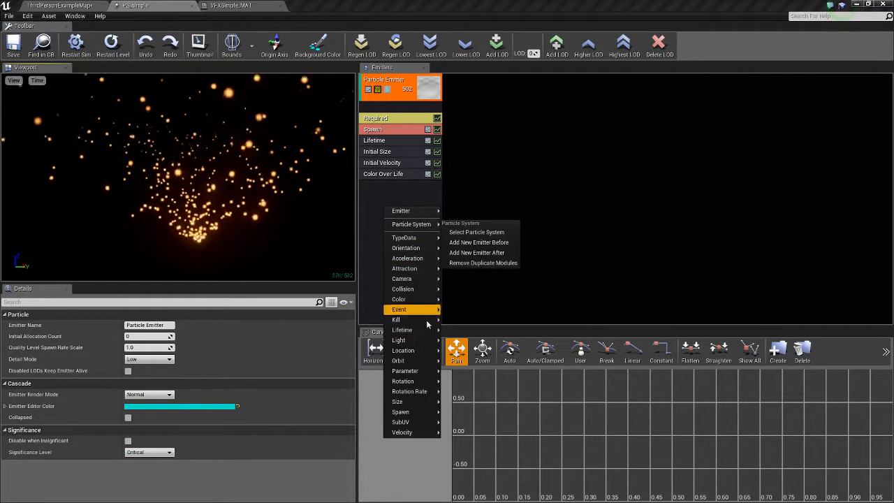
mouse_move(421, 352)
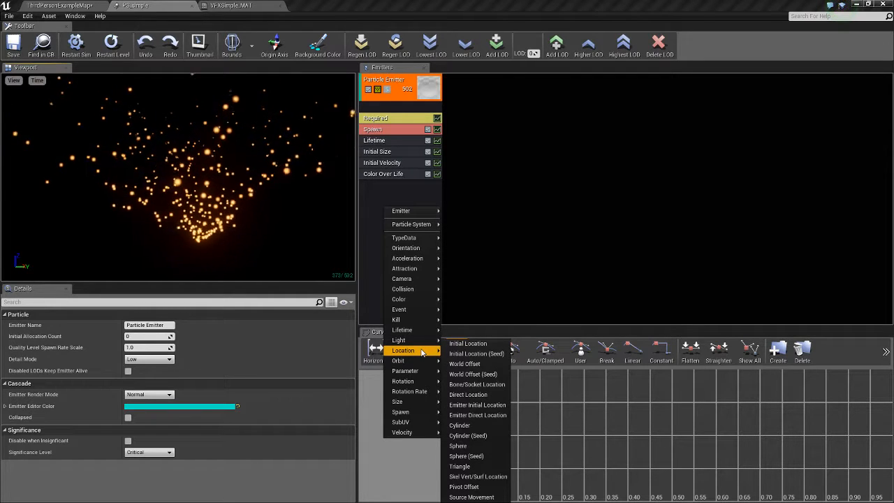
left_click(470, 347)
left_click(388, 188)
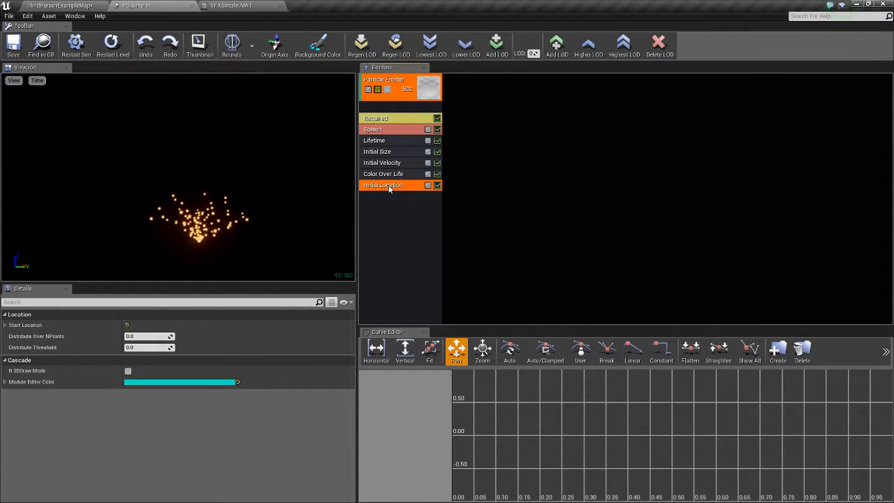
Set the Start Location distribution's maximum to 100 on X, Y and Z.
left_click(4, 325)
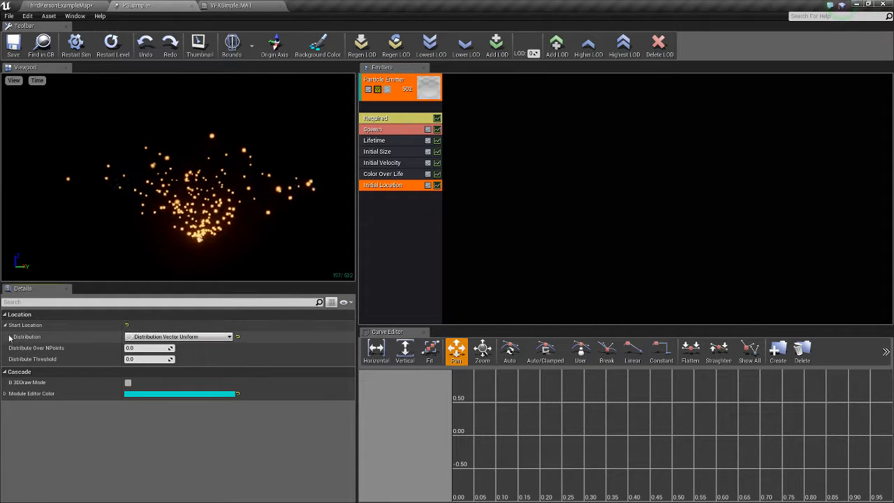
left_click(10, 337)
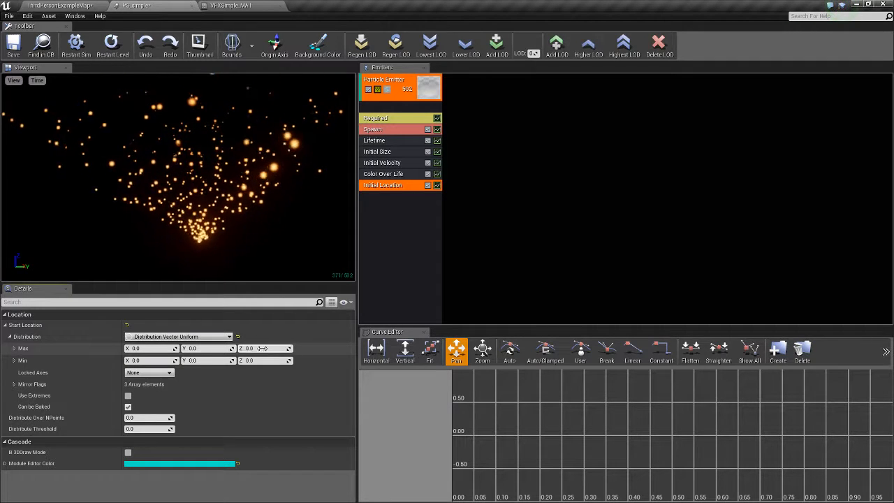
left_click(149, 348)
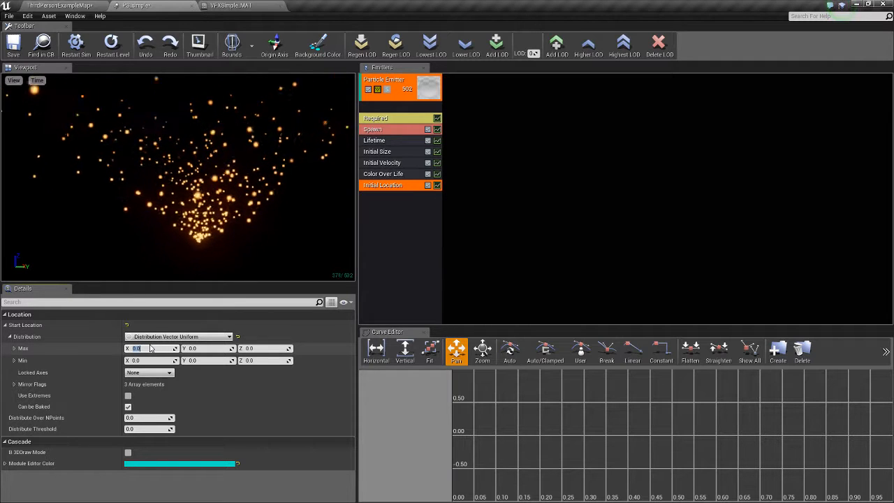
type("10")
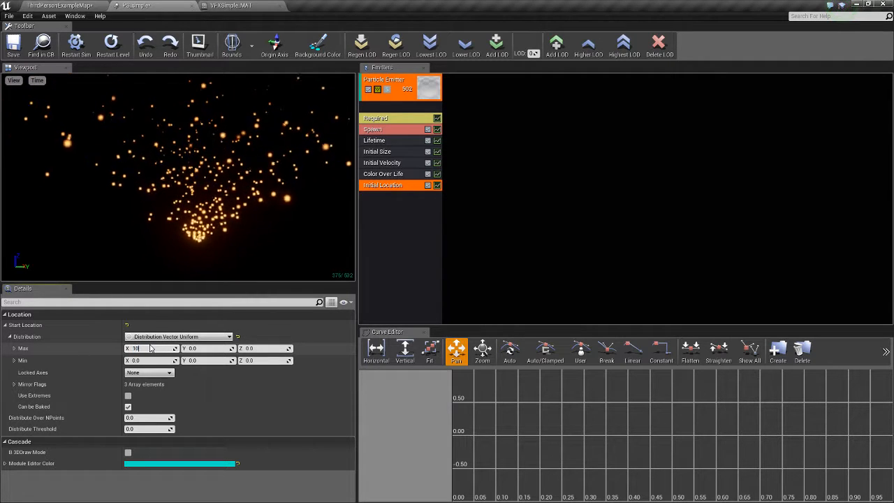
type("0")
left_click(193, 347)
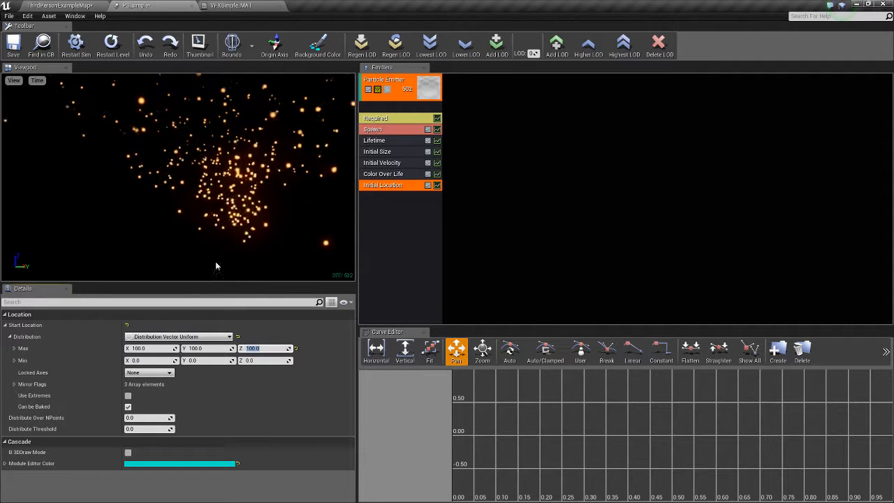
Set the Start Location distribution's minimum to -100 on X, Y and Z.
left_click(148, 360)
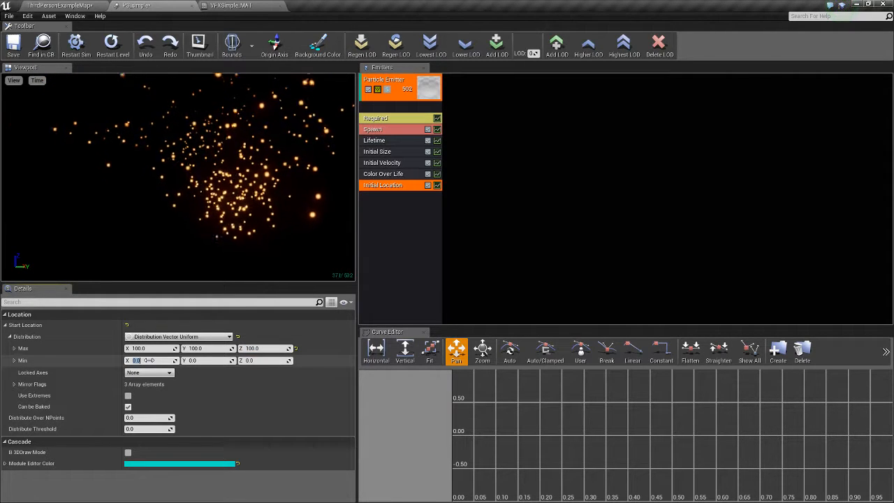
type("-100")
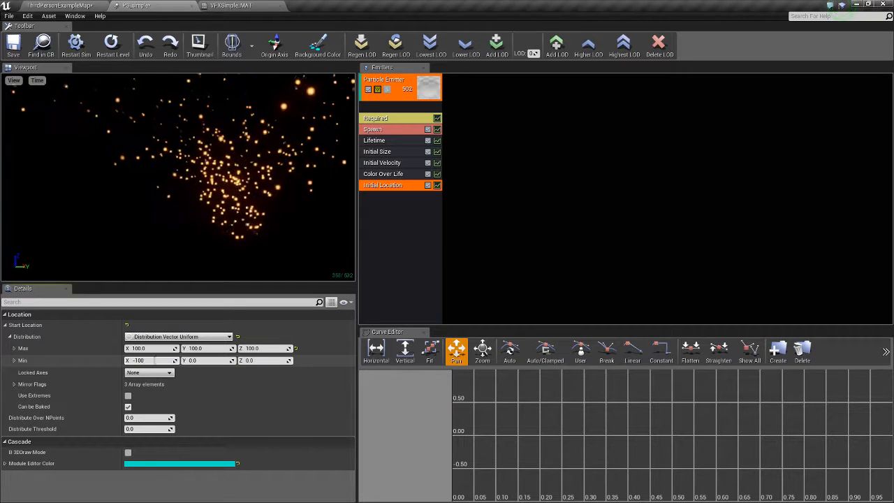
key("Tab")
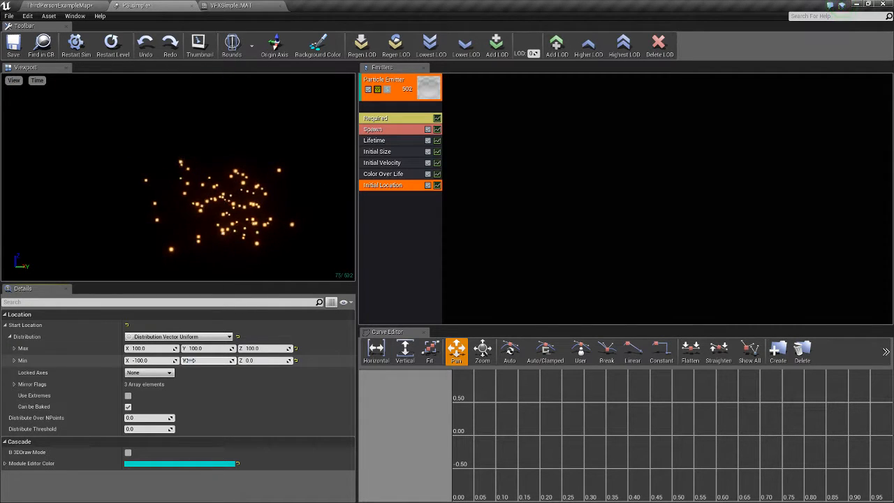
type("-10")
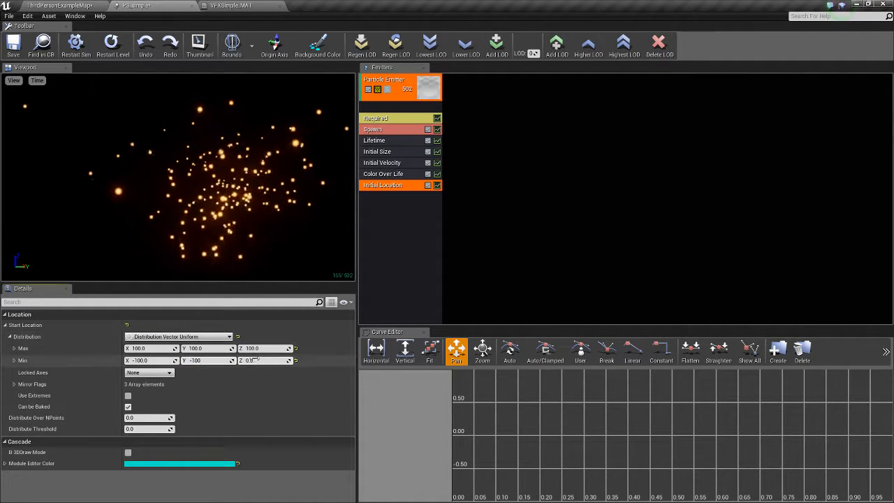
type("0")
key("Tab")
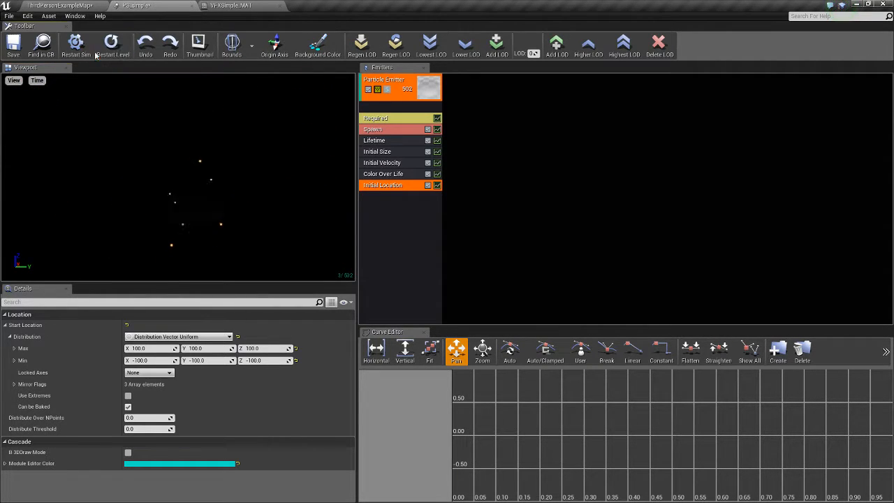
Select the PS_simple emitter in the level's doorway and move it to about Y -1157 and Z 213.
left_click(75, 5)
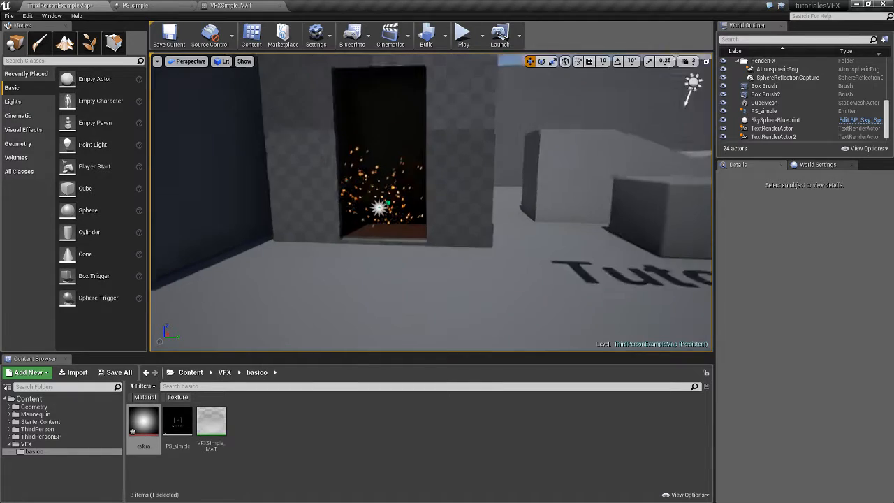
left_click_drag(374, 230, 374, 229)
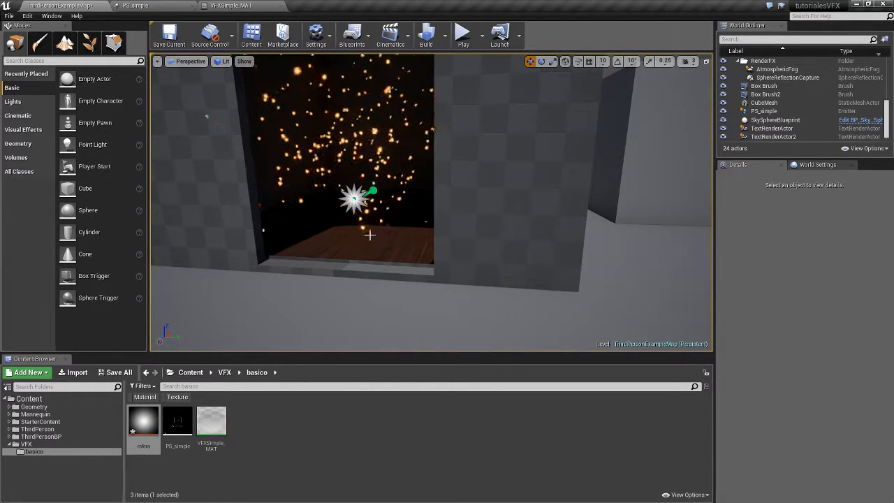
mouse_move(370, 235)
left_mouse_down()
mouse_move(369, 213)
mouse_move(370, 233)
left_mouse_up()
left_click(368, 235)
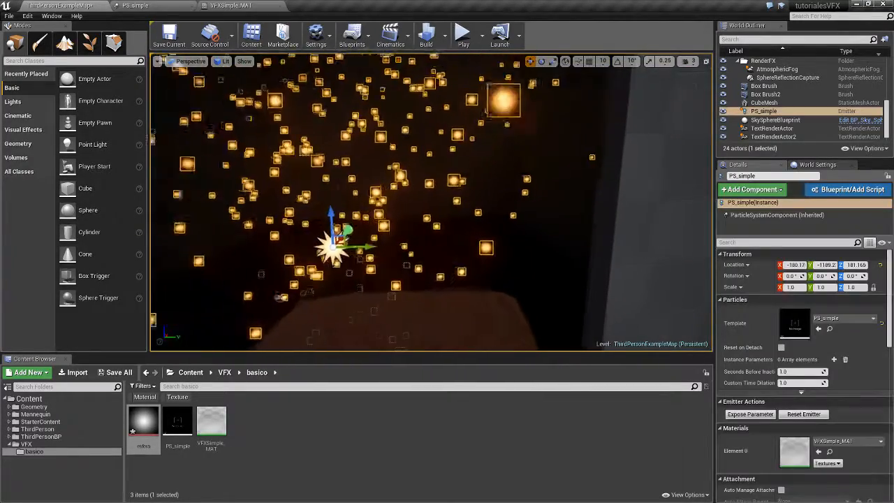
scroll(397, 212, "down", 5)
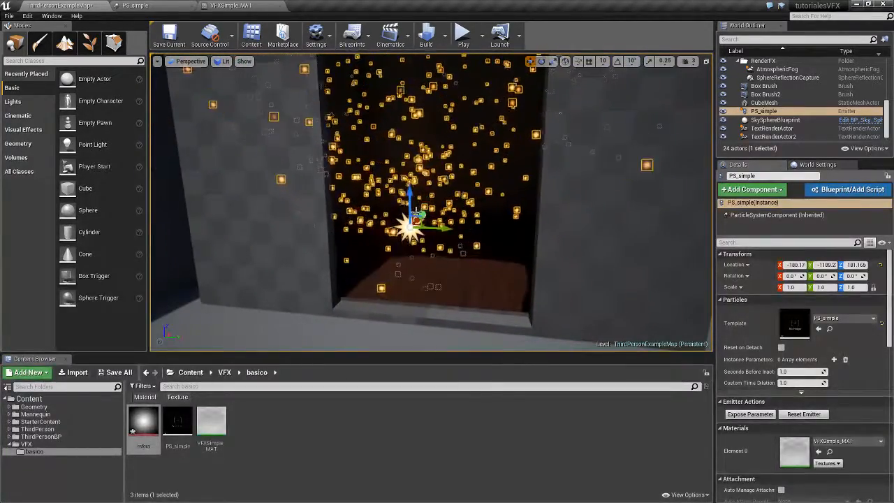
right_click_drag(440, 198, 307, 197)
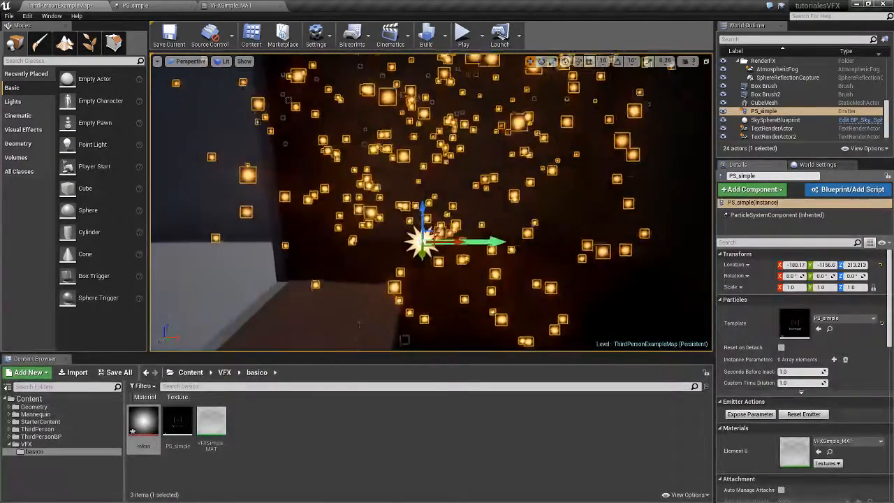
Move the PS_simple emitter deeper into the dark room and higher, to about X -108 and Z 298.
left_click_drag(453, 241, 533, 243)
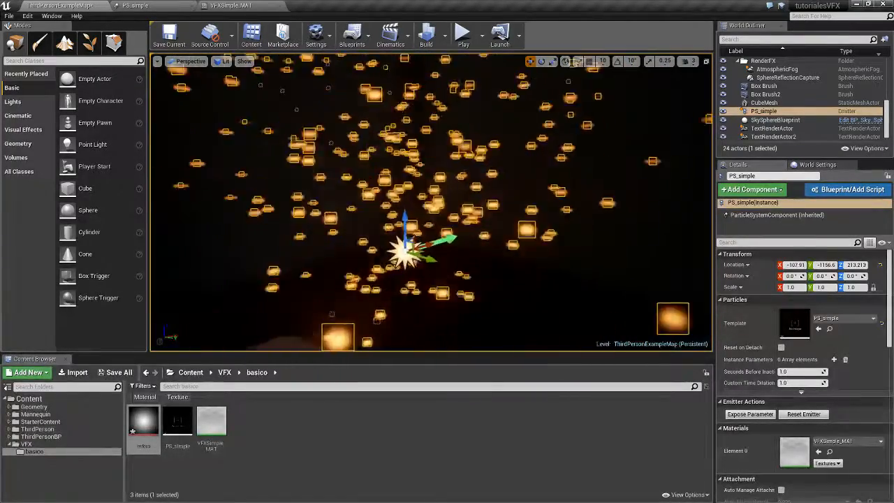
right_click_drag(432, 203, 492, 222)
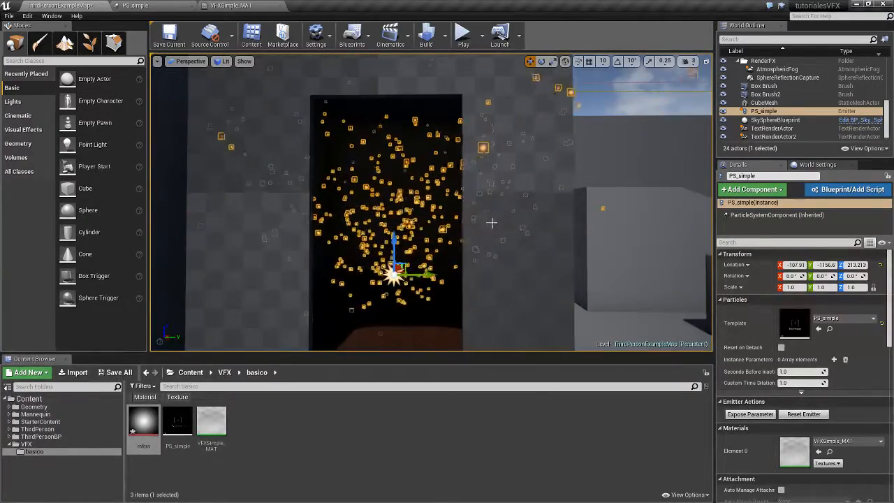
right_click_drag(395, 243, 412, 236)
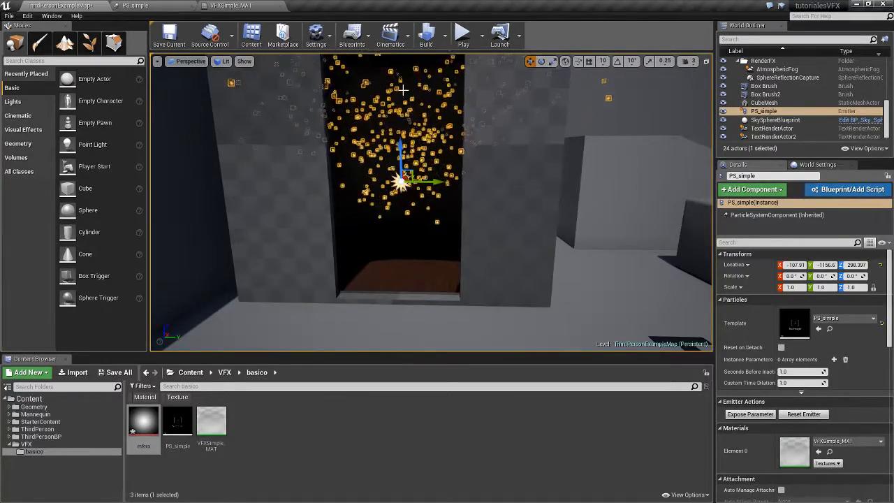
Set PS_simple's Initial Velocity distribution to a maximum of 5 and a minimum of -5 on X, Y and Z, and save it.
left_click(156, 7)
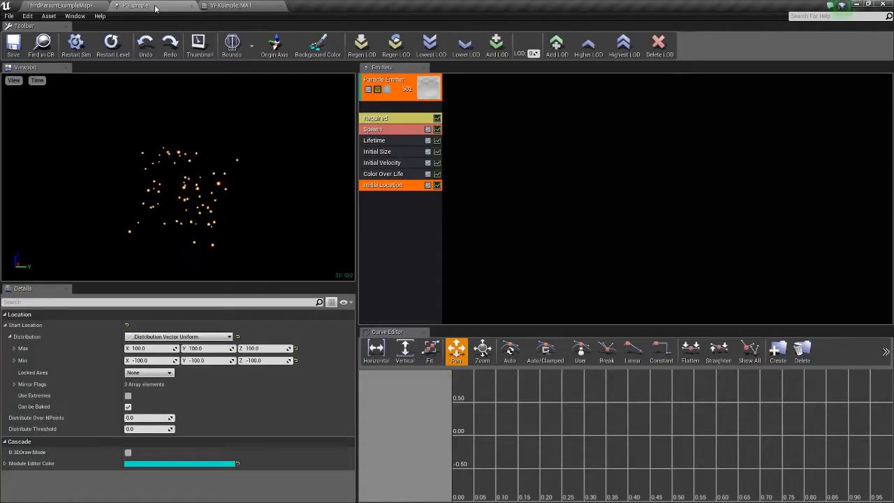
left_click(382, 163)
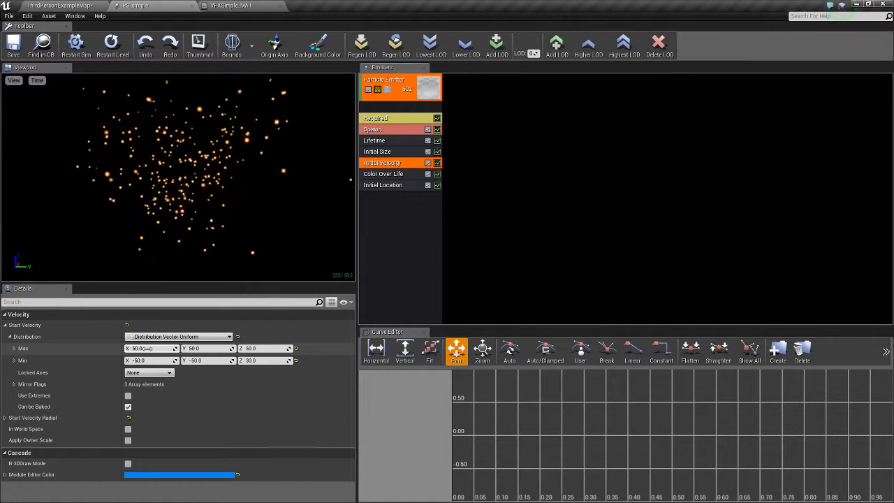
left_click(256, 348)
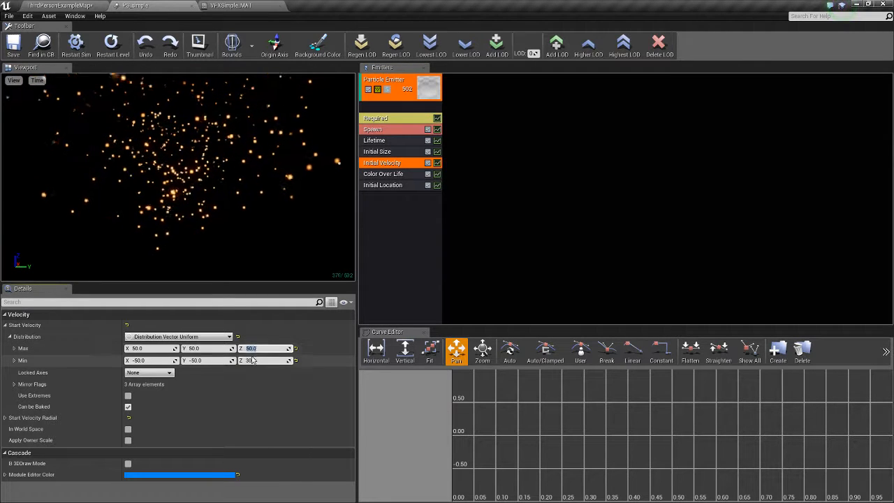
type("5")
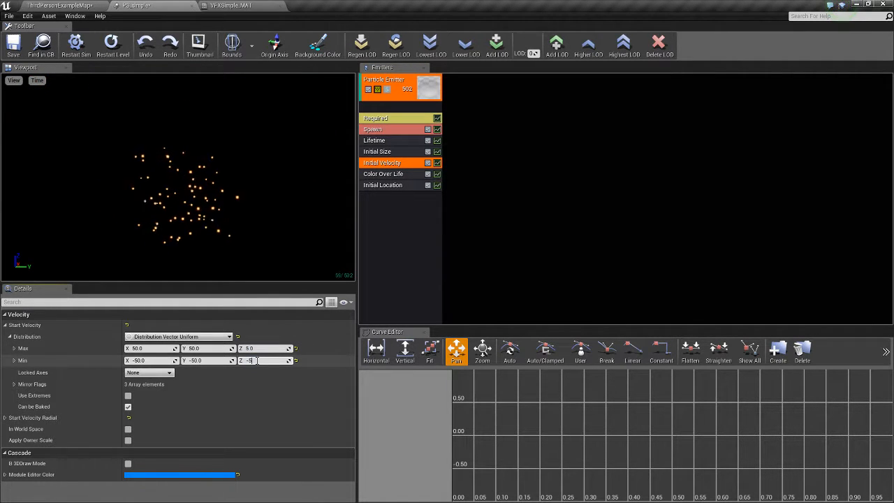
left_click(158, 349)
type("5")
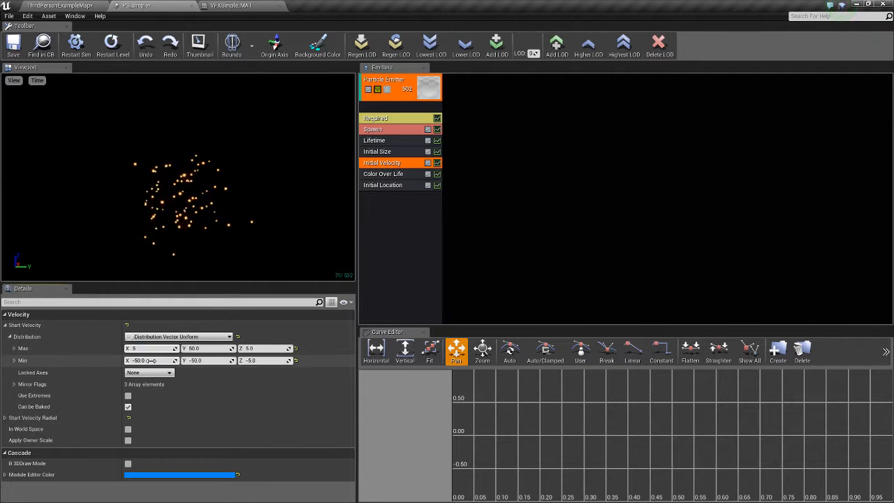
left_click(203, 348)
type("5")
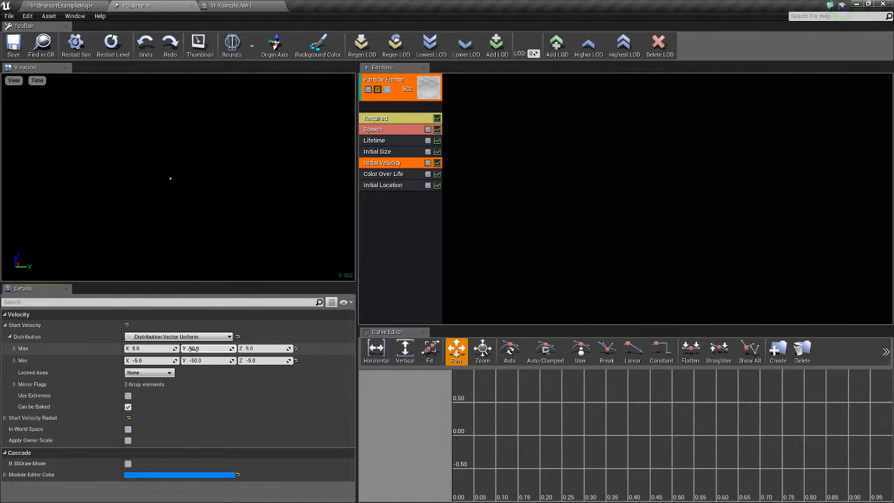
left_click(246, 348)
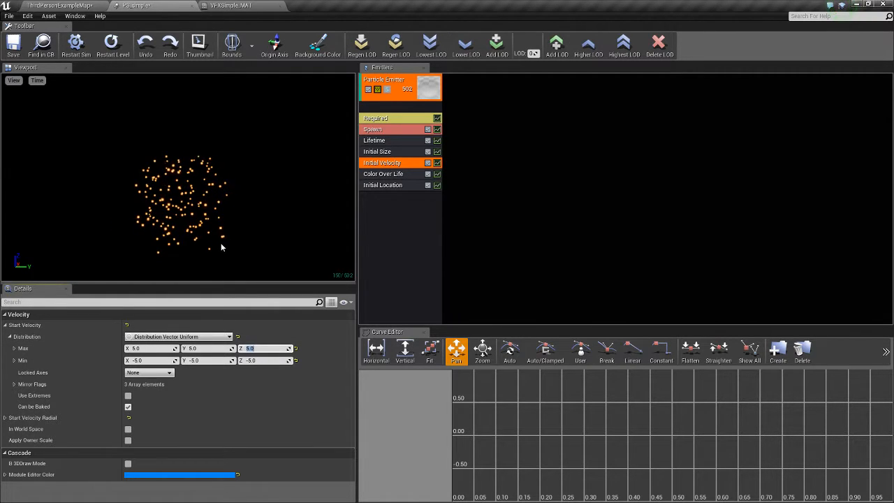
left_click(114, 51)
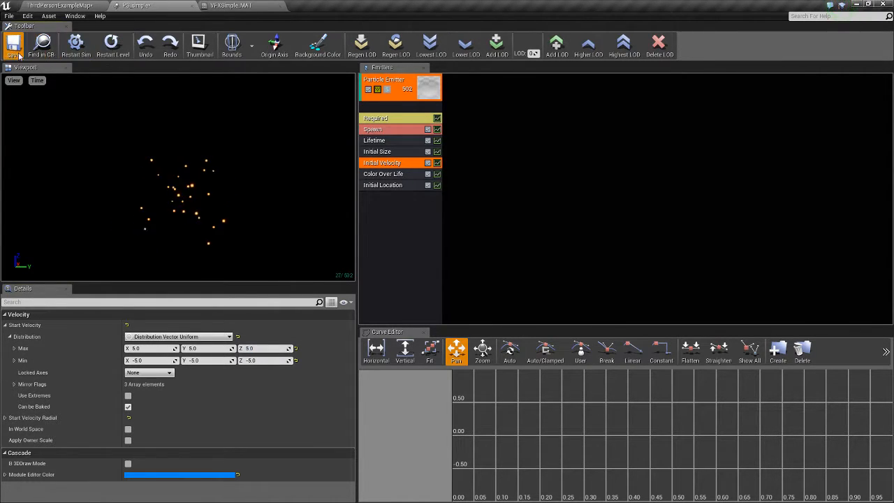
left_click(16, 48)
Play the level and run the character into the dark room to examine the slower particles from several sides, ending the play session.
left_click(86, 5)
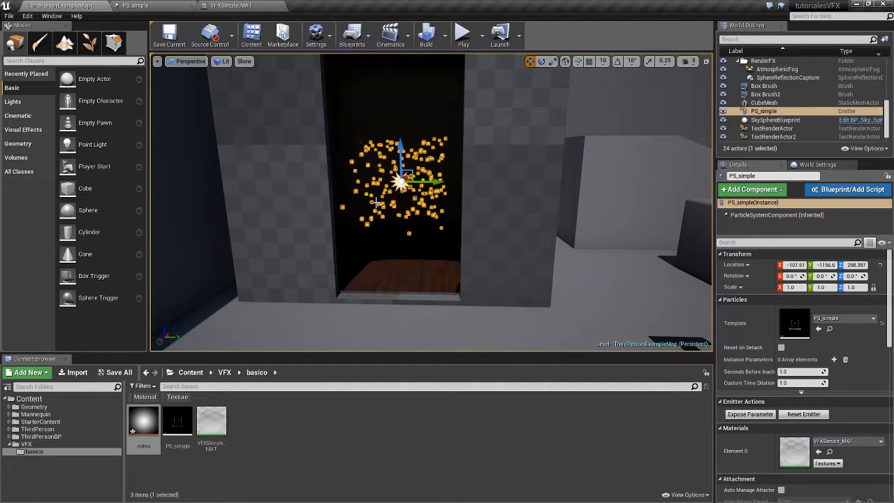
left_click(463, 33)
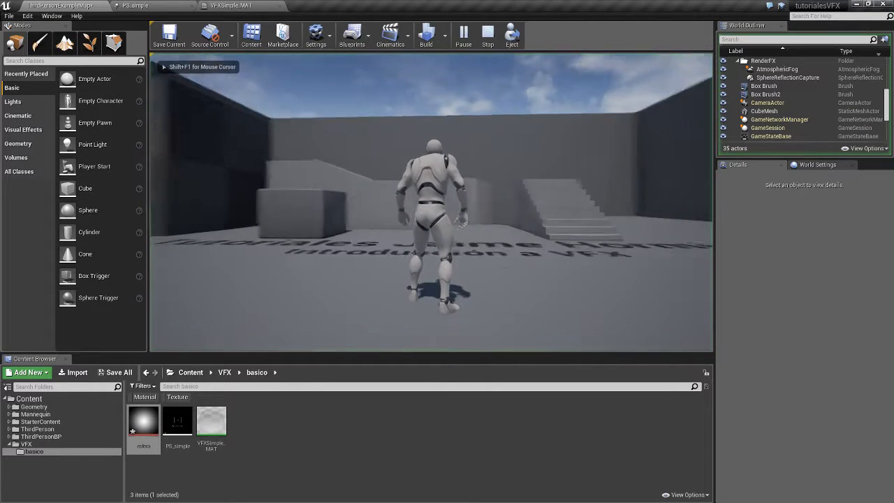
key("w")
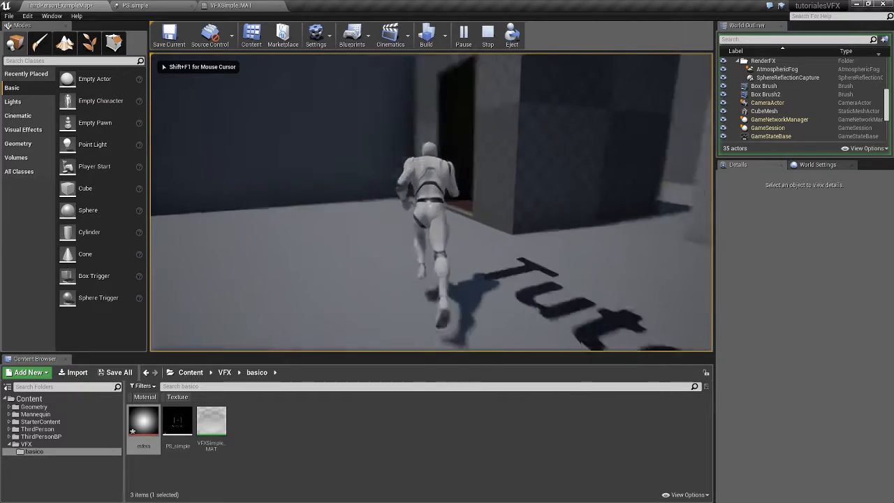
key("s")
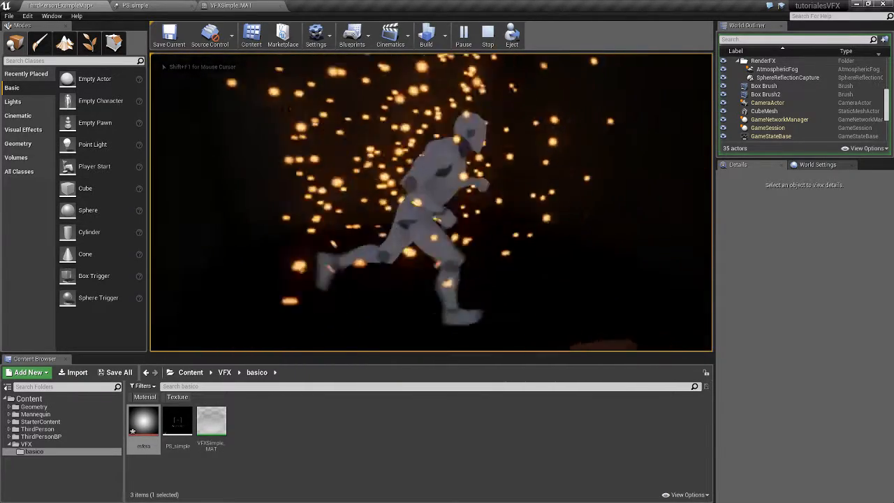
key("w")
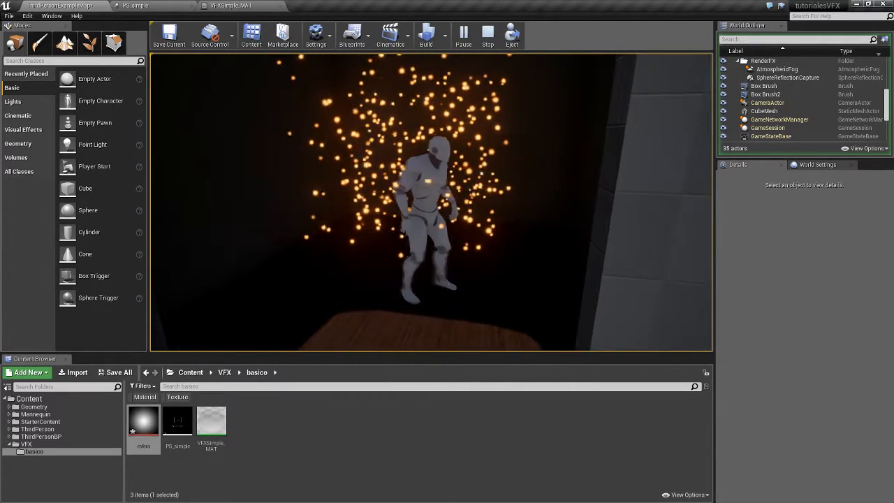
key("s")
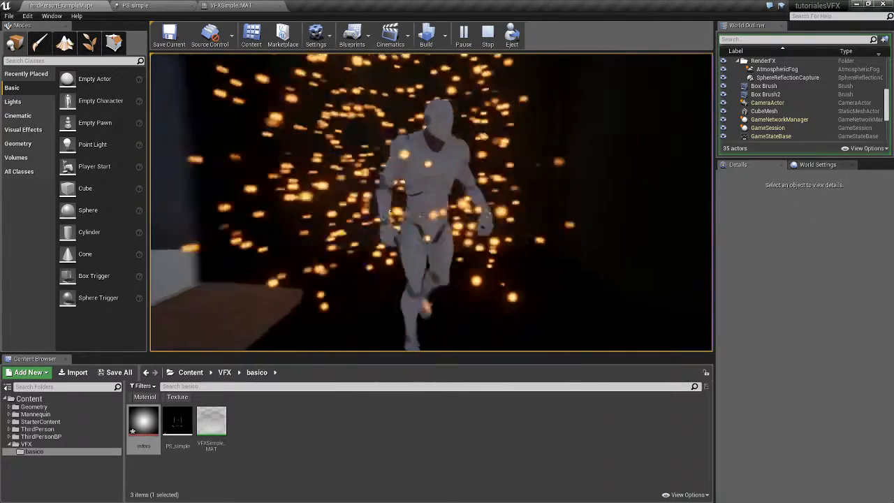
key("w")
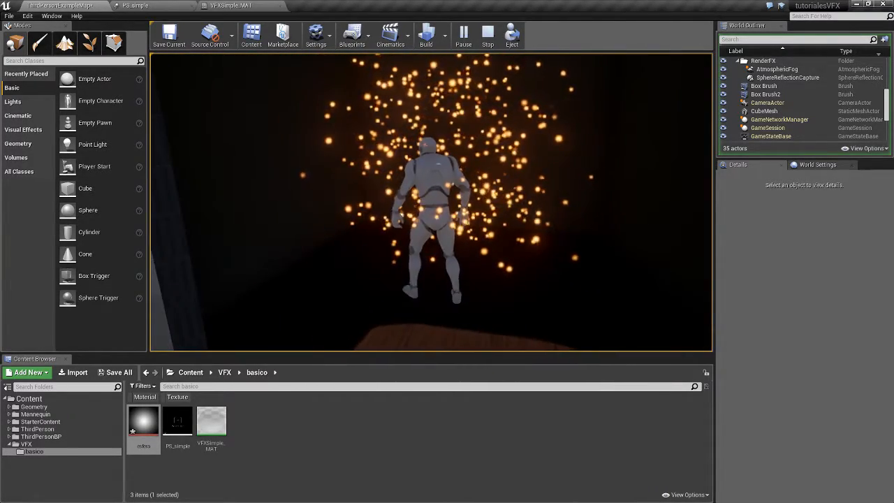
key("Escape")
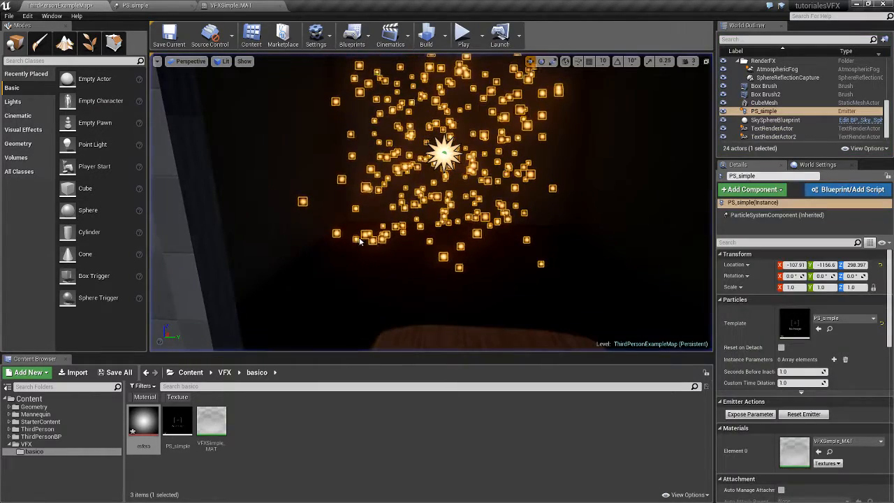
Set PS_simple's Start Location distribution in Initial Location to a maximum of 200 and a minimum of -200 on X, Y and Z.
left_click(227, 7)
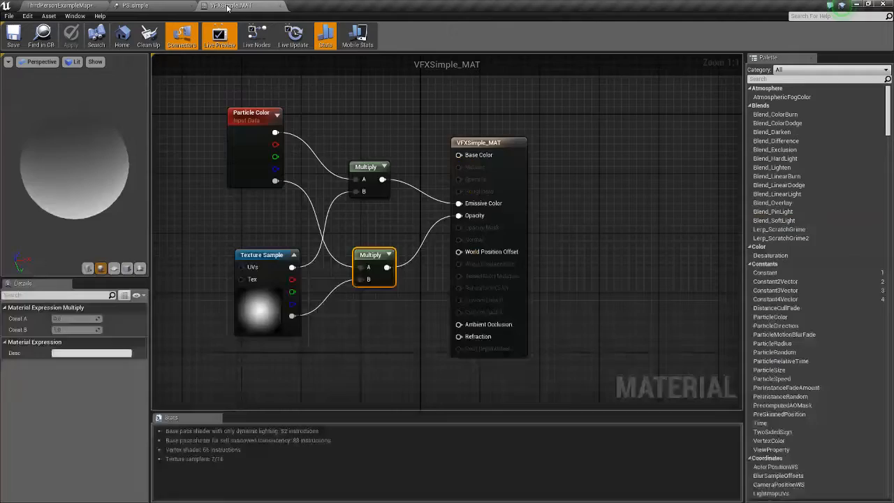
left_click(161, 6)
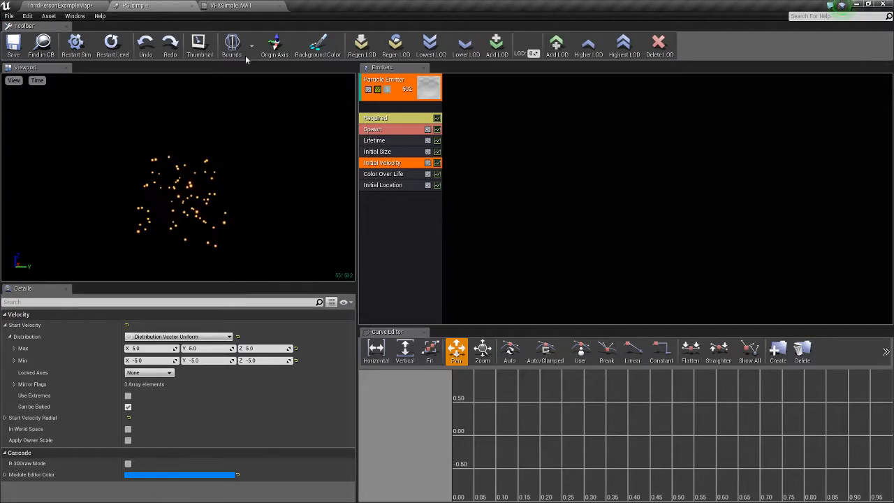
left_click(383, 186)
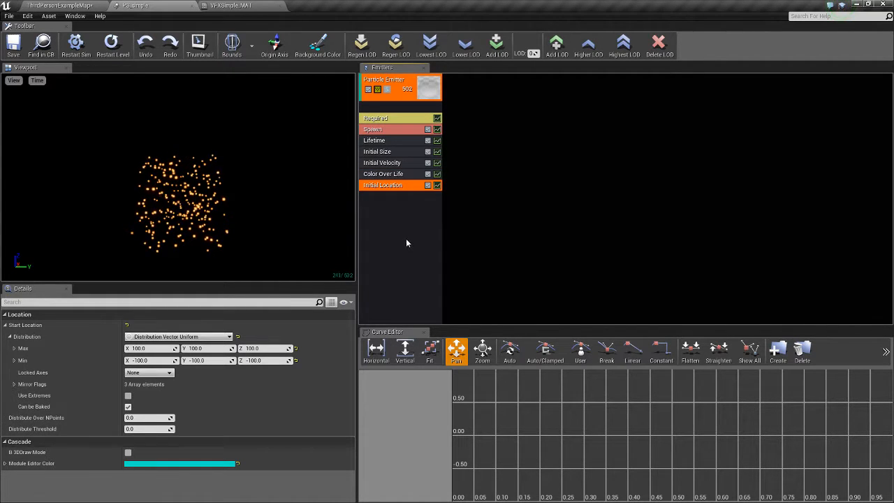
left_click(151, 349)
type("200")
key("Return")
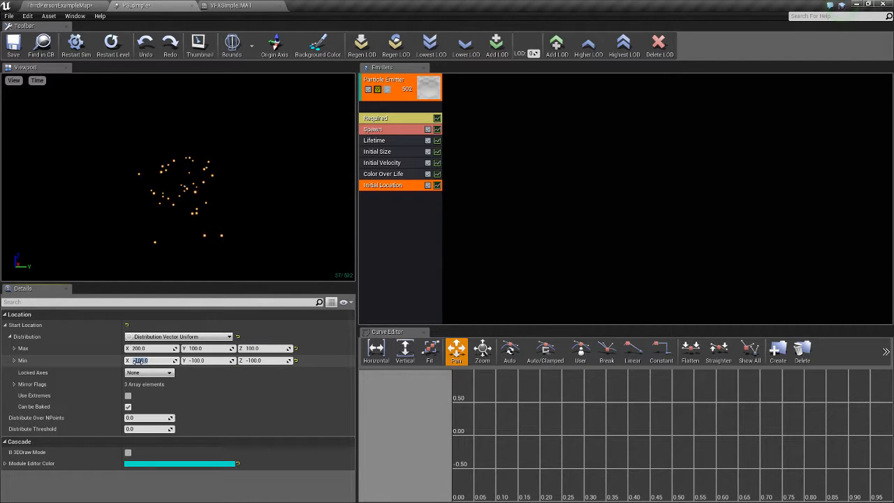
left_click(195, 348)
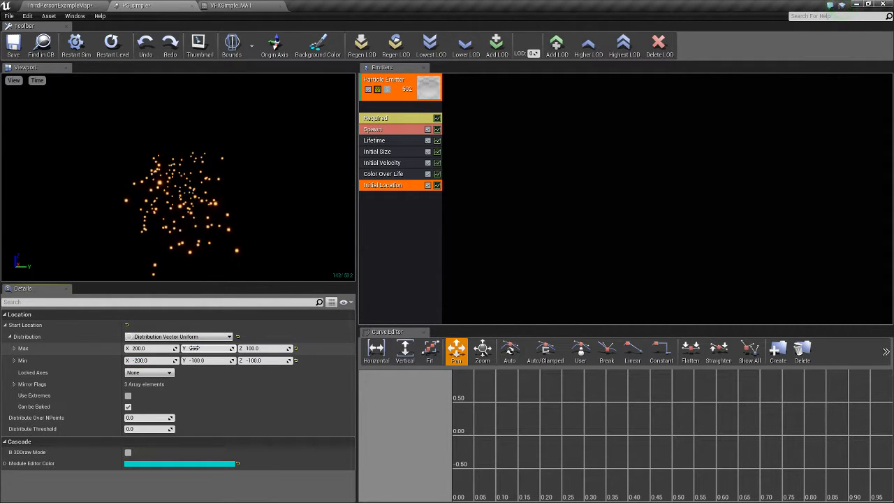
type("200")
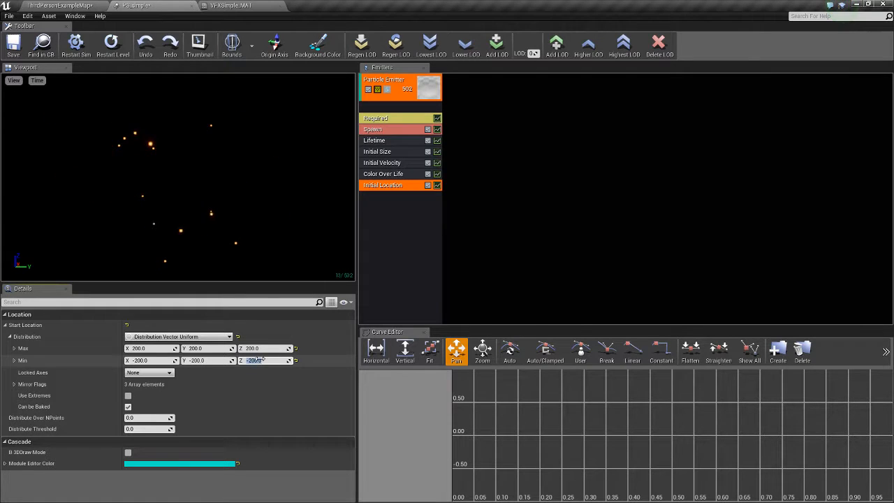
key("Return")
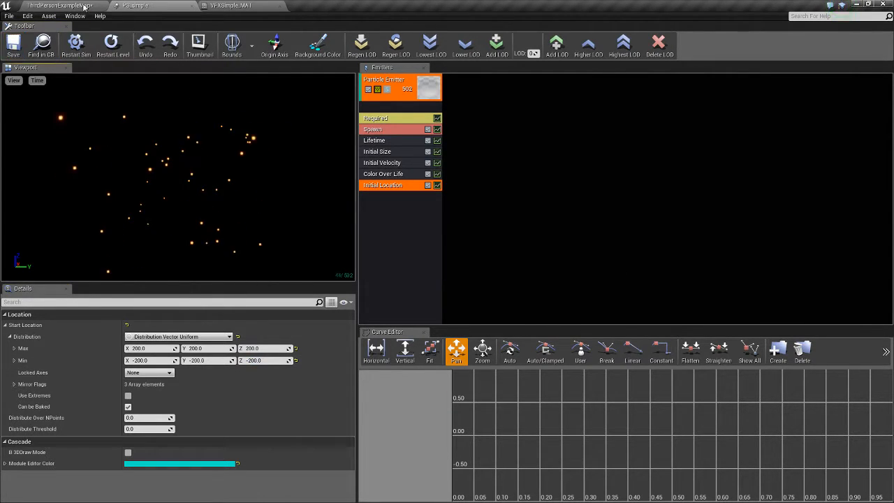
Move the ThirdPersonCharacter in the level in front of the dark room's doorway, to about X -896 and Y -948.
left_click(84, 6)
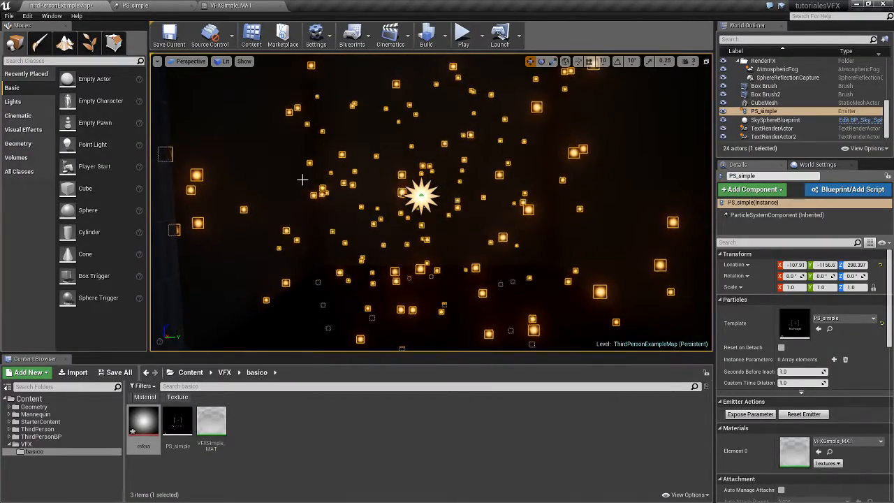
key("s")
right_click_drag(302, 179, 433, 198)
key("s")
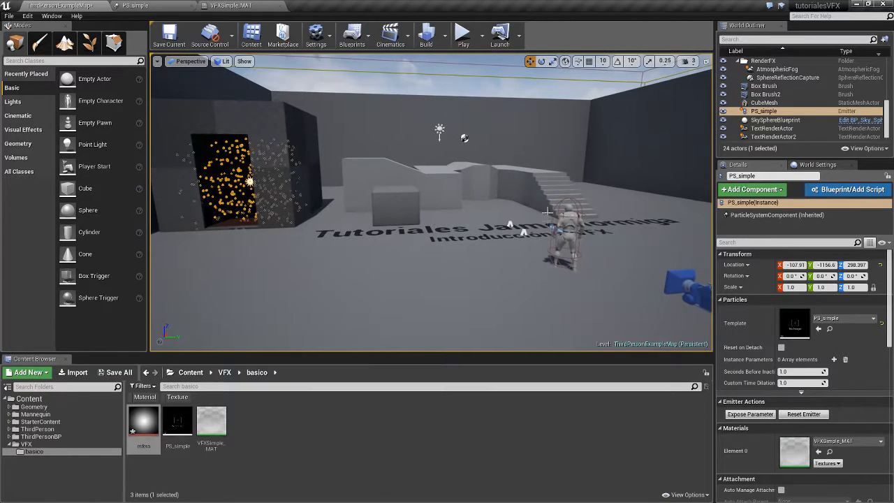
left_click(567, 223)
left_click_drag(595, 232, 224, 248)
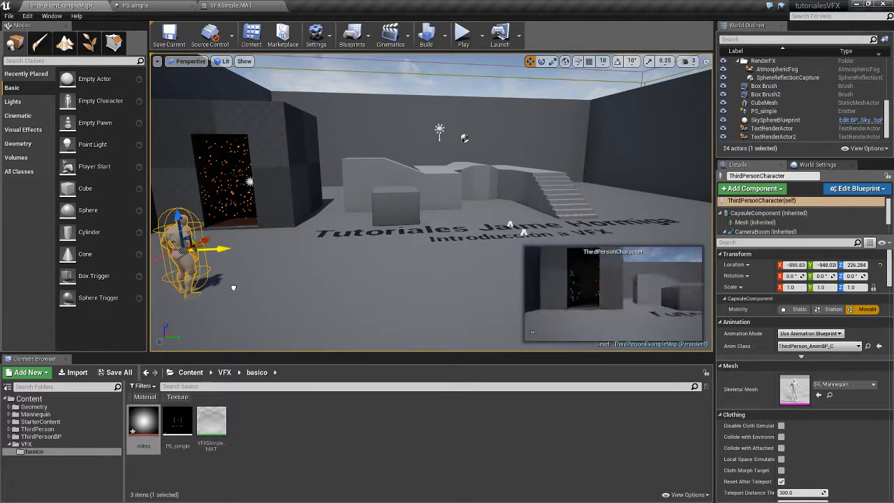
Play the level and run the character through the dark room to examine the wider-spread orange particles from several sides, ending the play session outside.
left_click(463, 36)
key("w")
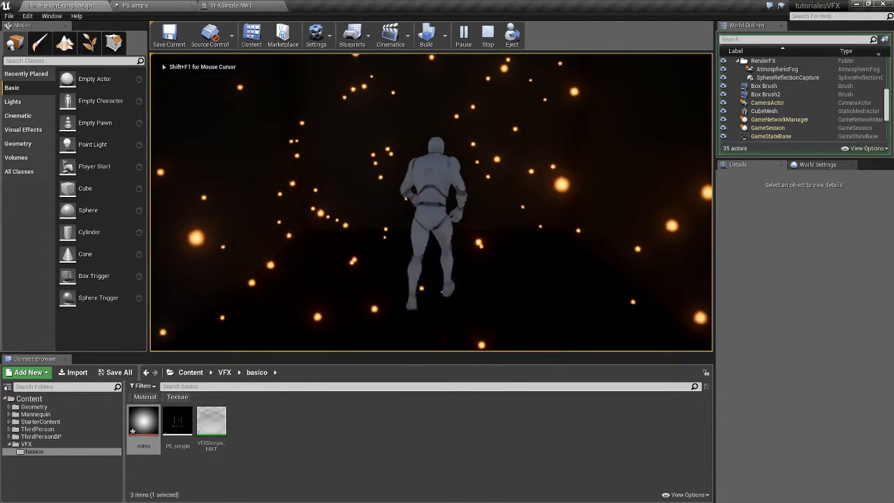
key("a")
key("s")
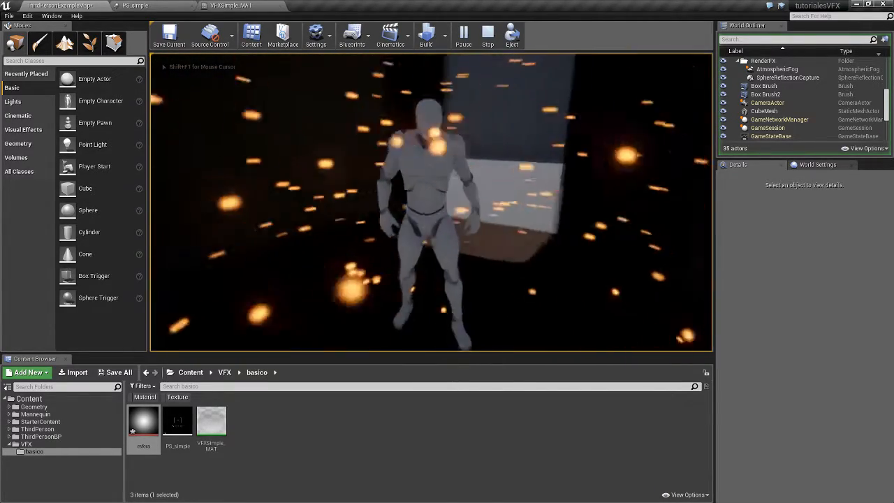
key("d")
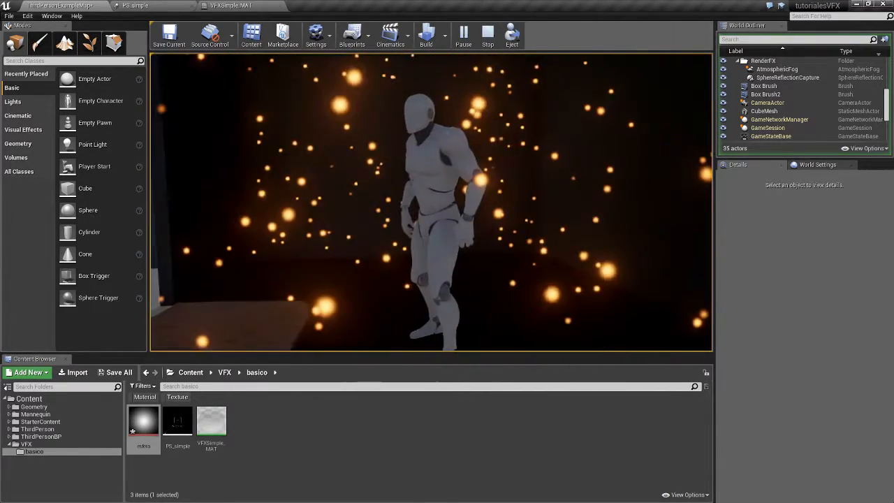
key("w")
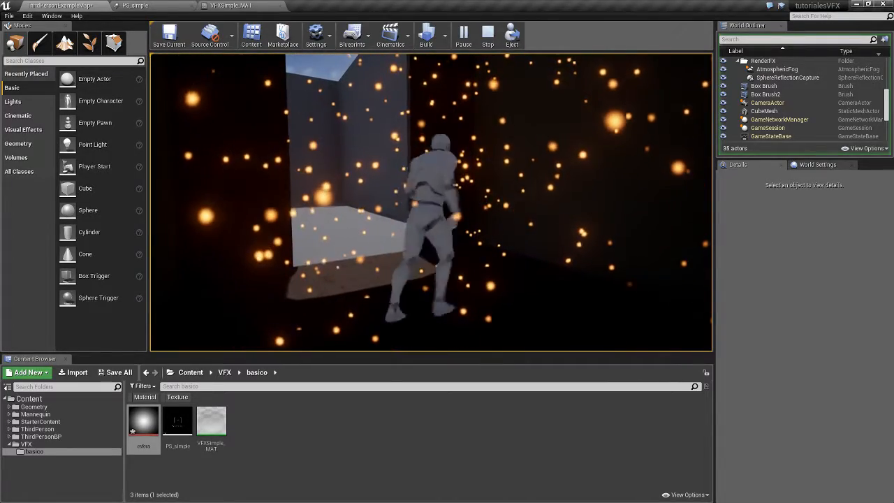
key("a")
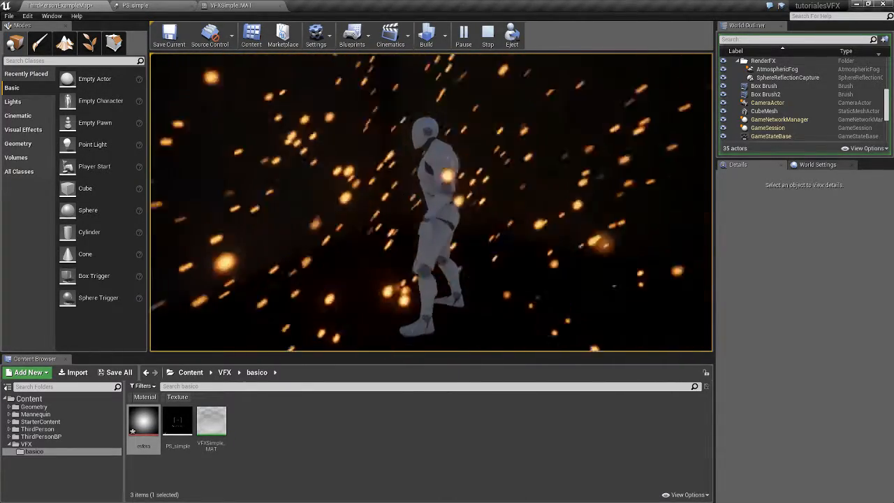
key("w")
key("w")
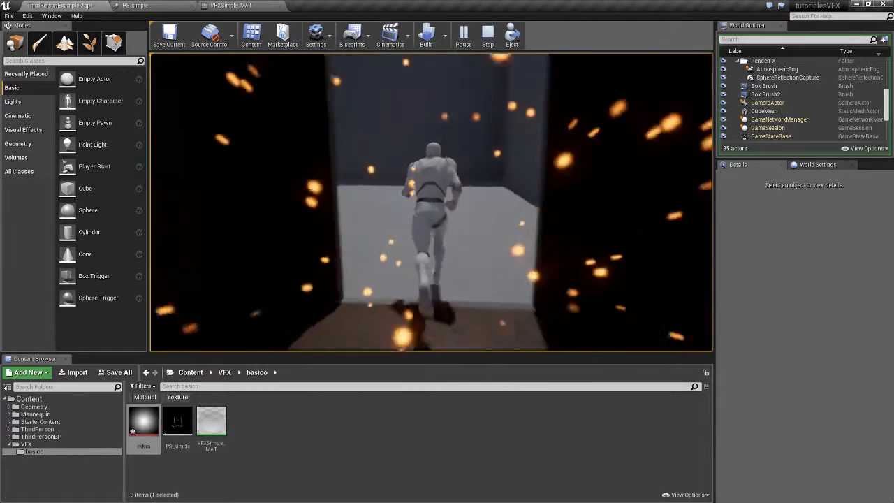
key("a")
key("w")
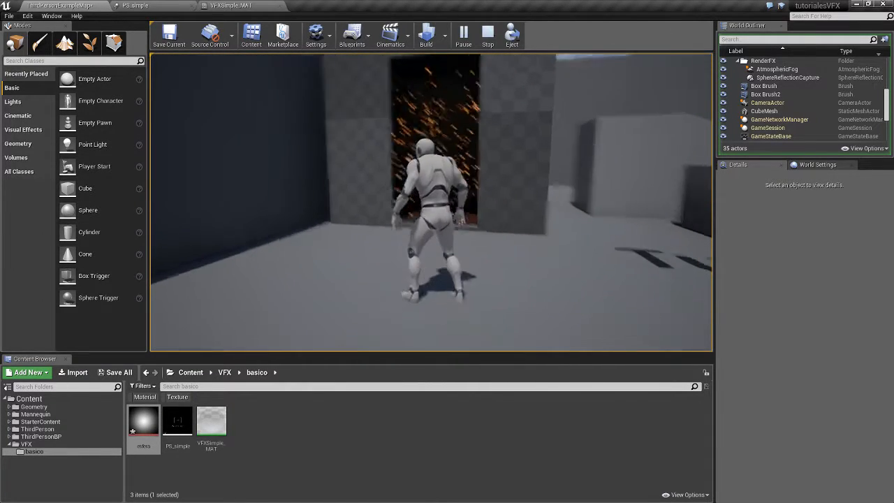
key("s")
key("Escape")
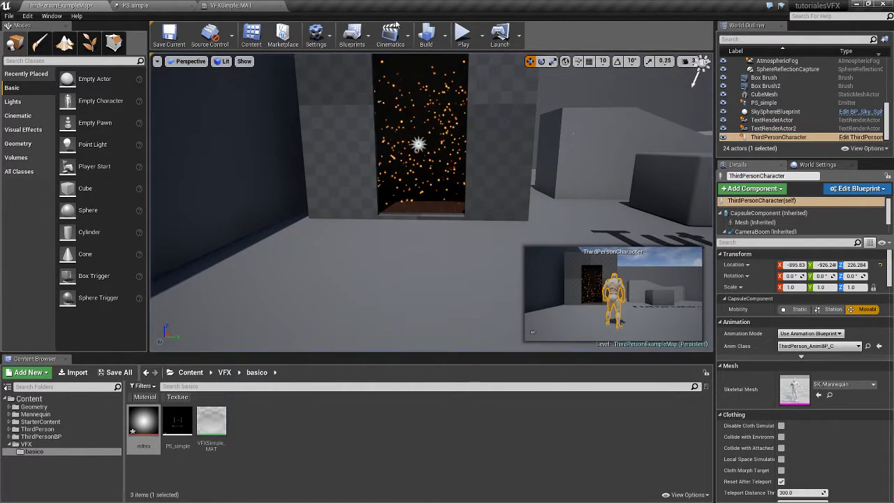
Set the constant spawn rate of PS_simple to 30, save the particle system and restart it in the level.
left_click(136, 6)
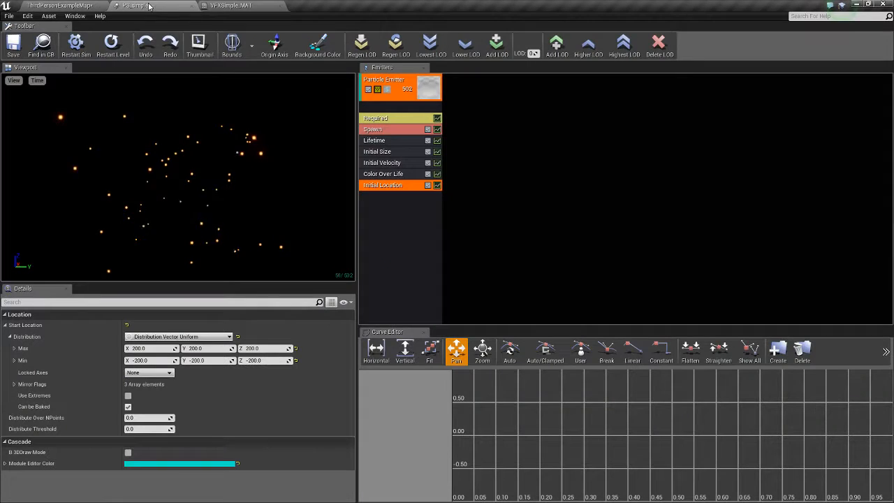
left_click(390, 129)
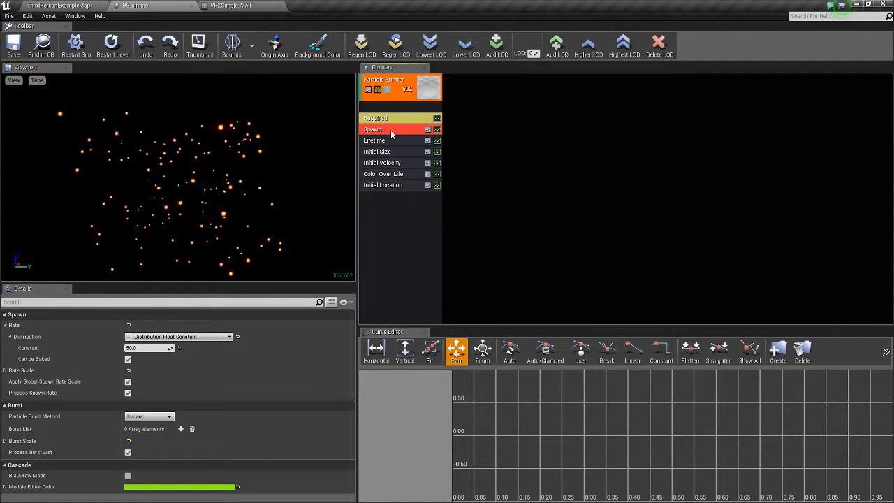
left_click(142, 347)
type("30")
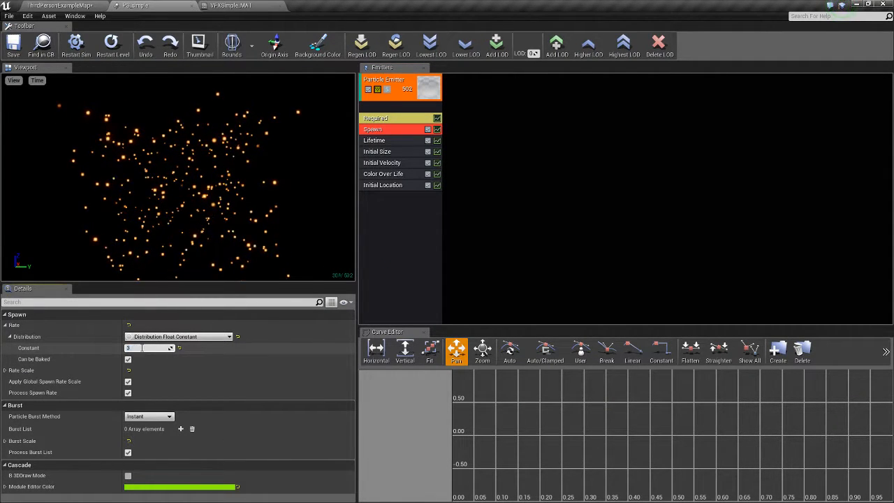
key("Return")
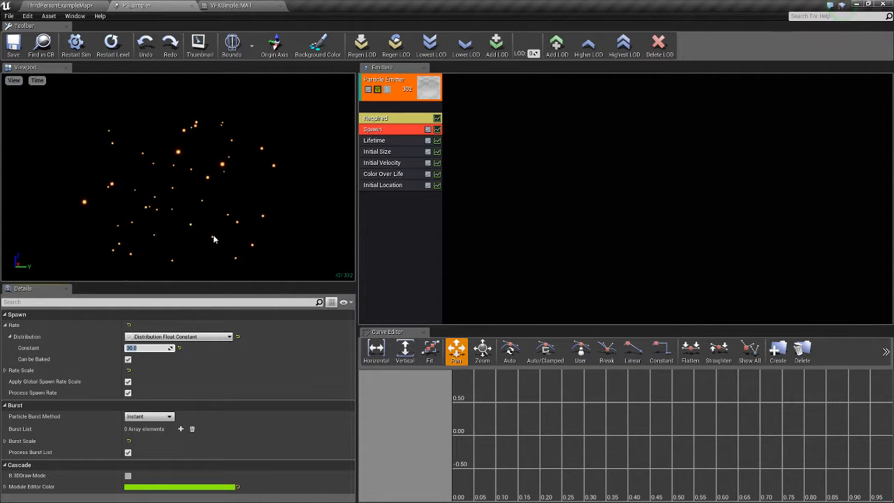
left_click(111, 50)
left_click(111, 50)
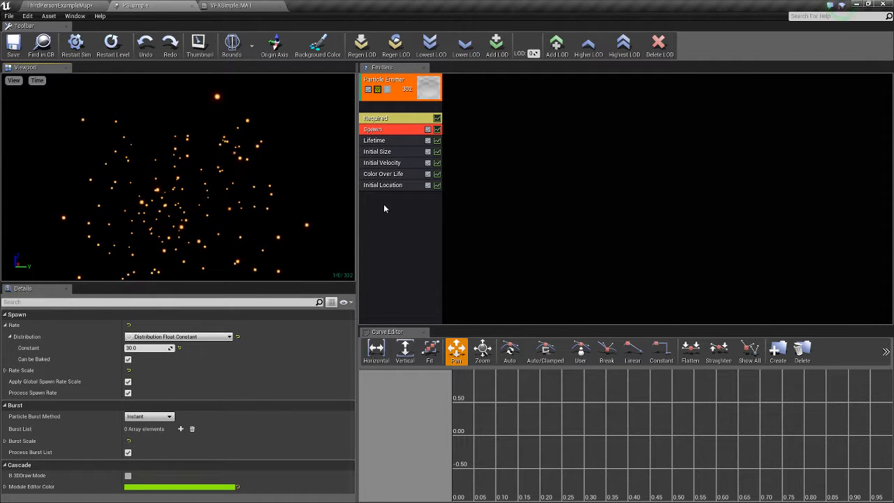
Set the Color Over Life constant to a neutral grey with R, G and B at 0.3, save PS_simple and restart its simulation.
left_click(385, 176)
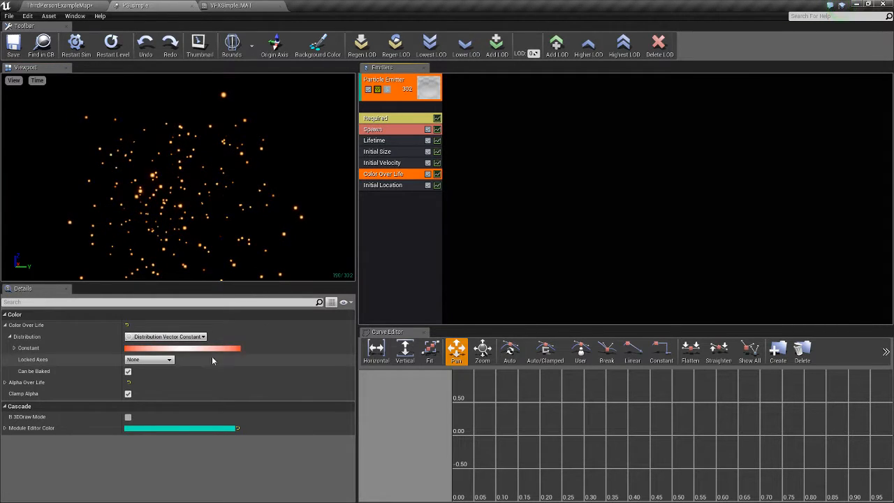
left_click(144, 349)
left_click(183, 395)
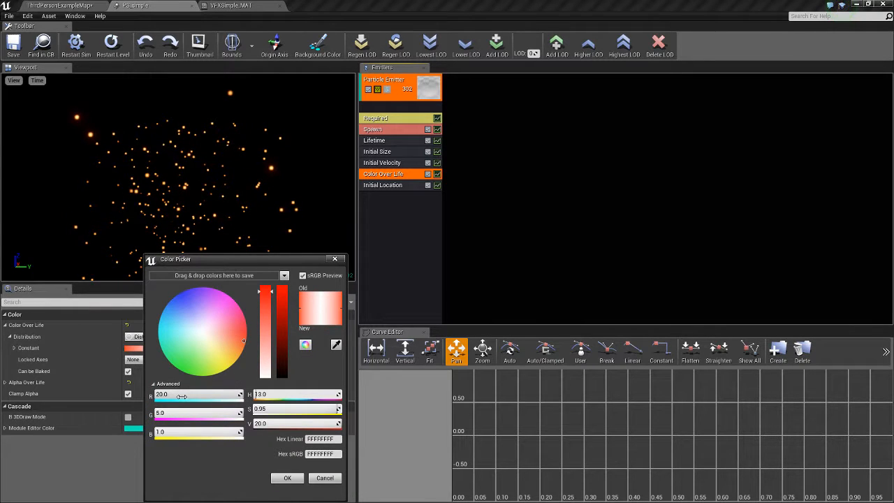
left_click(198, 331)
mouse_move(280, 366)
left_mouse_down()
mouse_move(279, 344)
mouse_move(280, 353)
left_mouse_up()
left_click(174, 396)
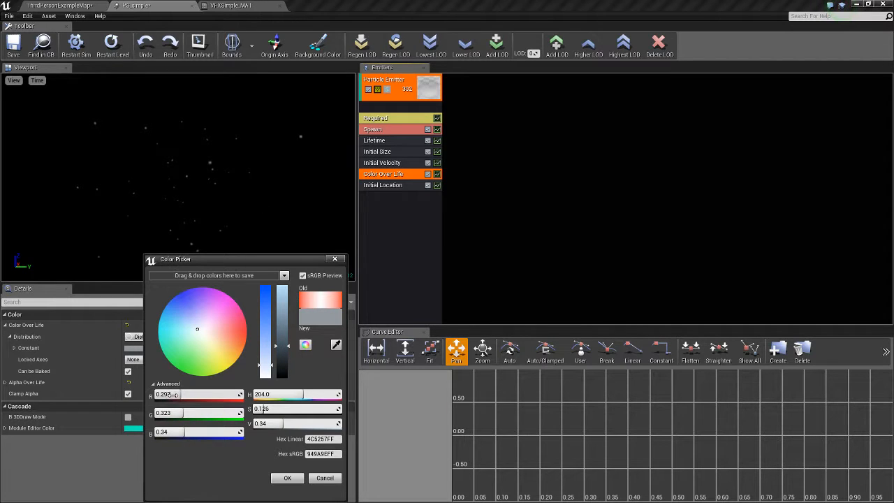
type("0.3")
left_click(168, 413)
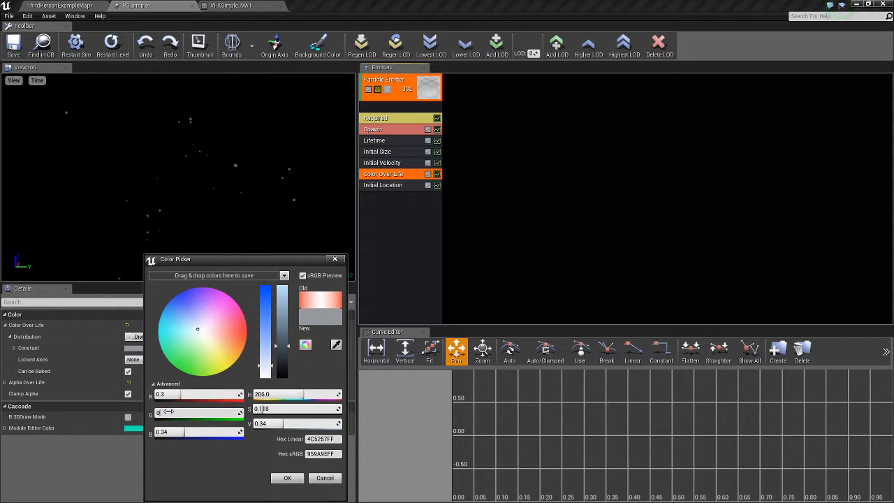
key("Return")
left_click(168, 432)
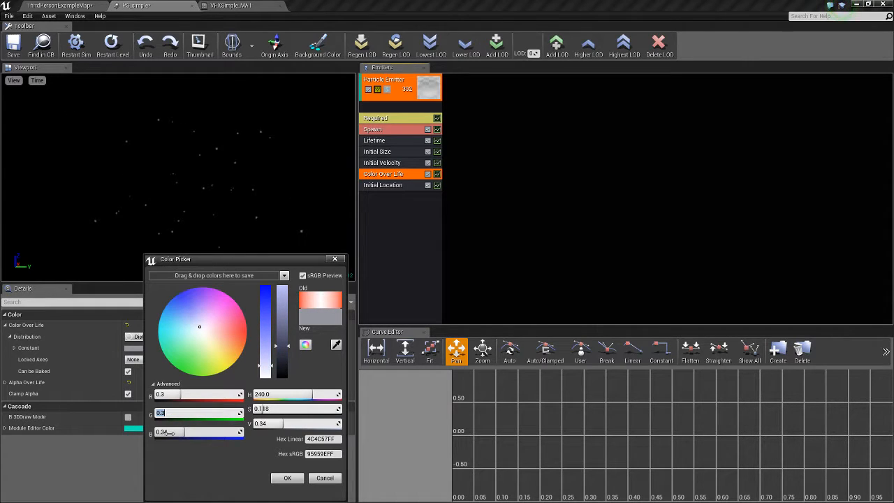
type("0.3")
key("Return")
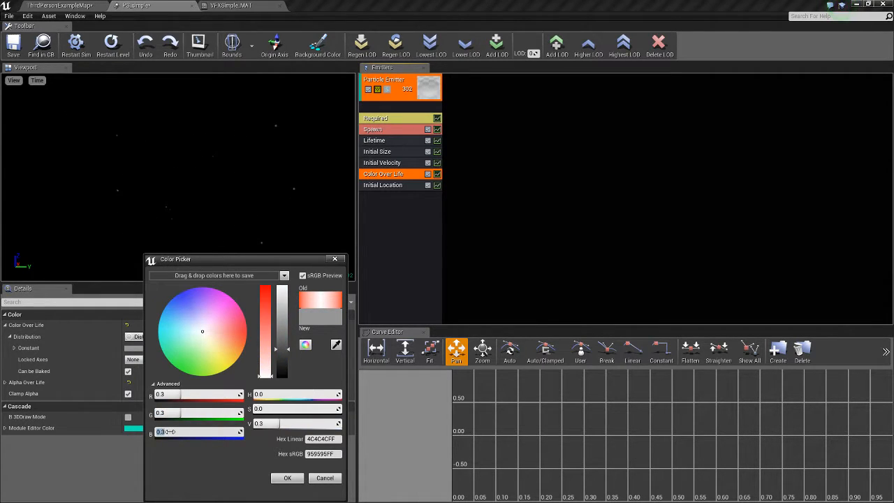
left_click(287, 479)
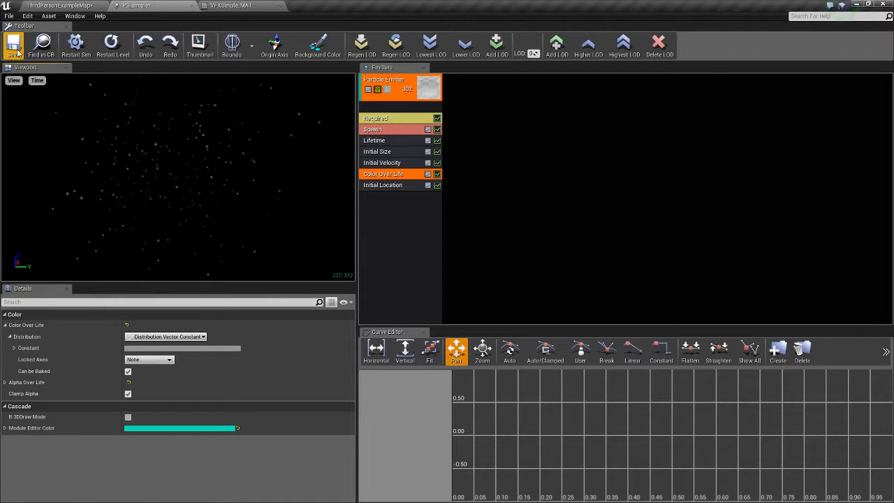
left_click(76, 45)
Play the level and move the character around the dark room to examine the grey dust-like particles, ending the play session outside.
left_click(96, 6)
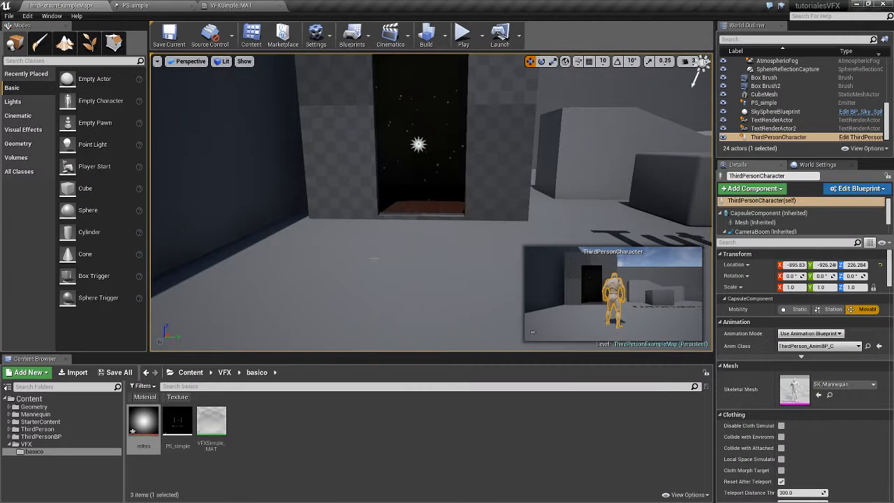
left_click(463, 33)
key("w")
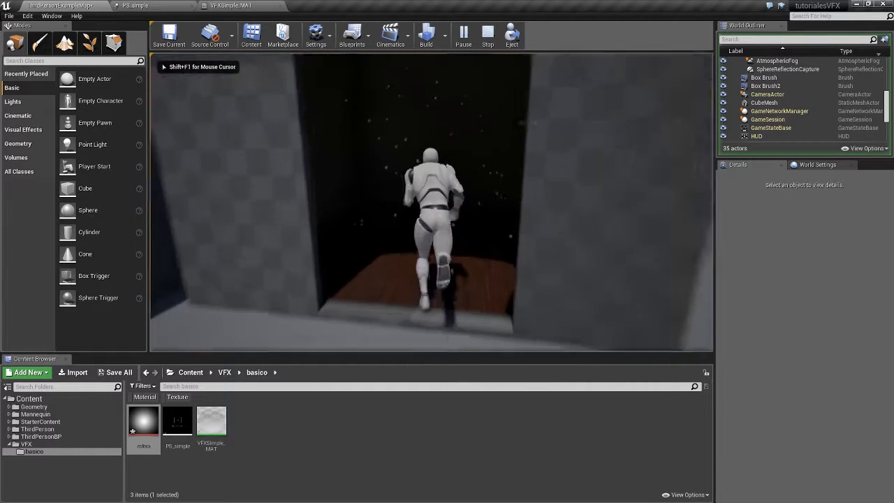
key("a")
key("s")
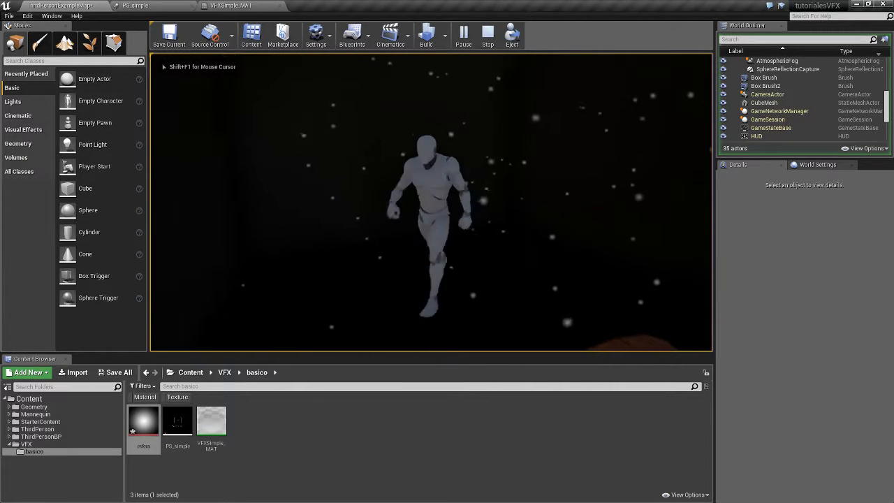
key("s")
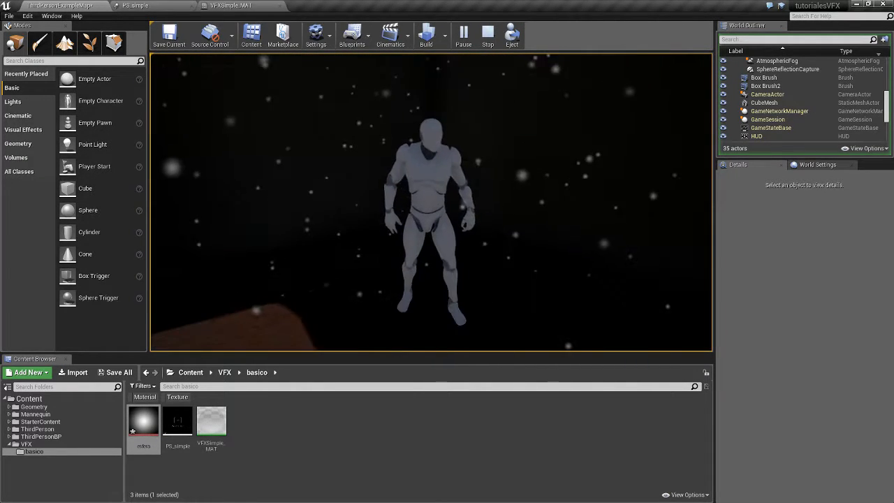
key("a")
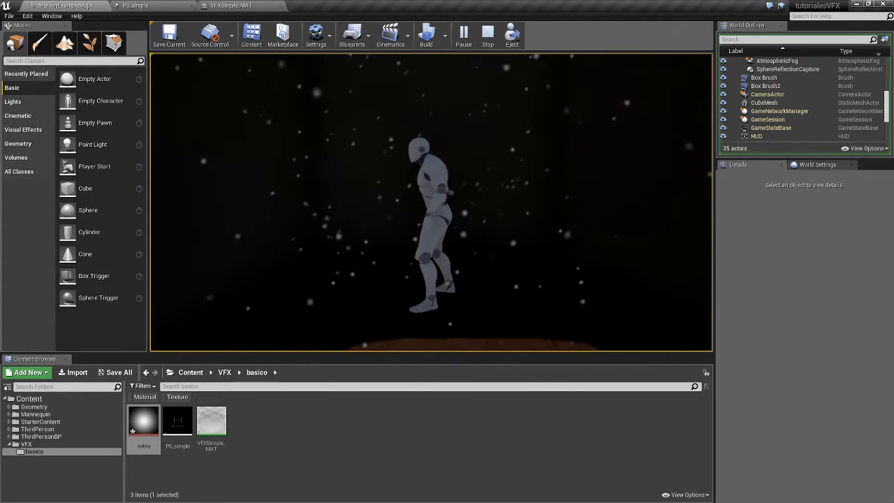
key("w")
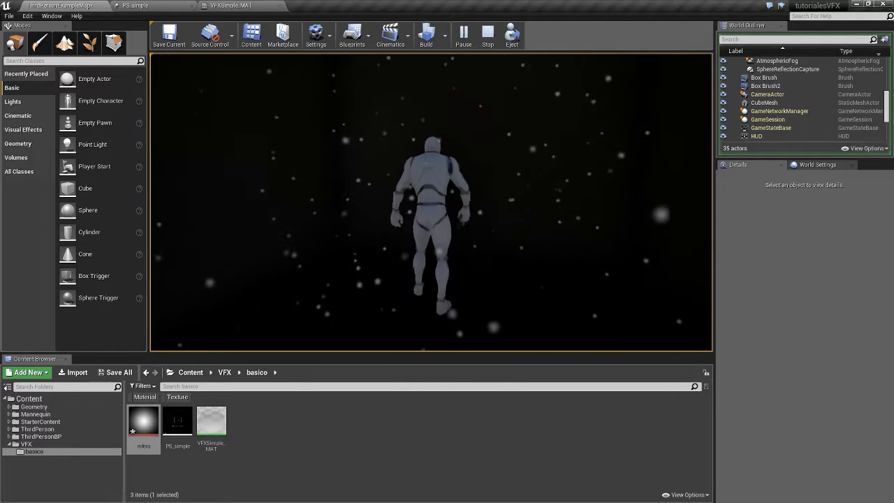
key("s")
key("s")
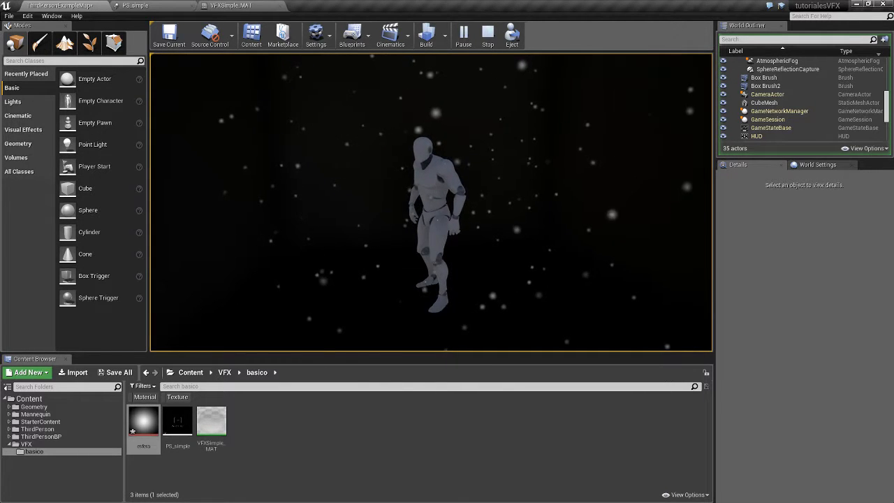
key("F8")
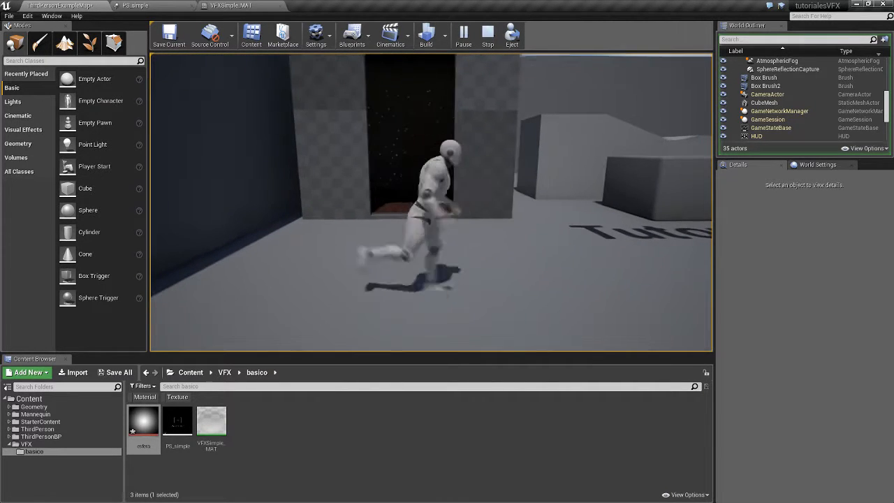
key("Escape")
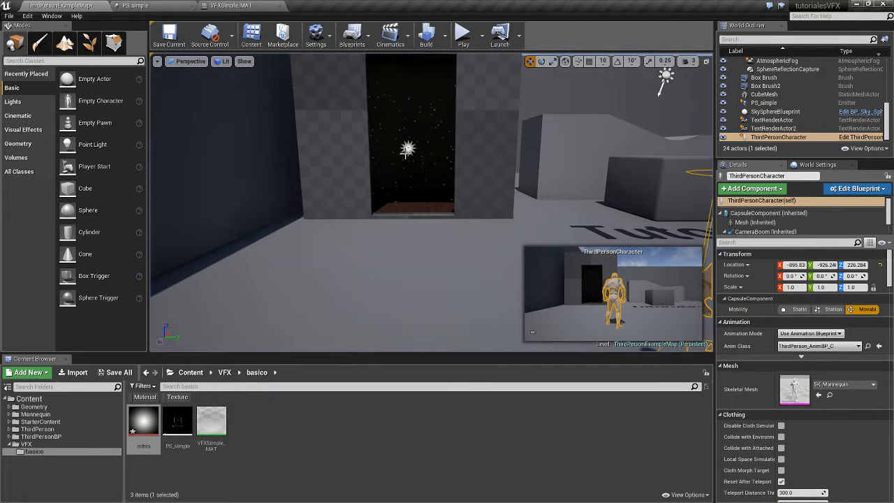
Reselect Distribution Float Constant Curve for Alpha Over Life in PS_simple's Color Over Life module and expand its Constant Curve settings.
left_click(139, 6)
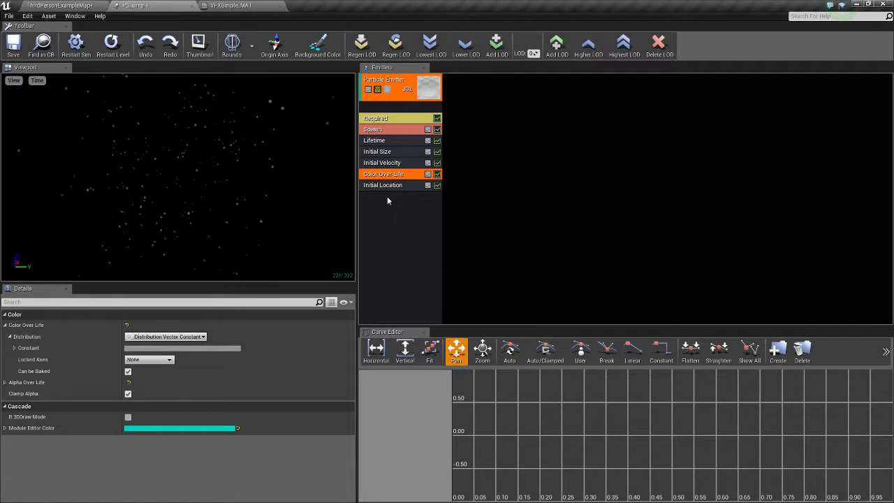
left_click(5, 326)
left_click(5, 336)
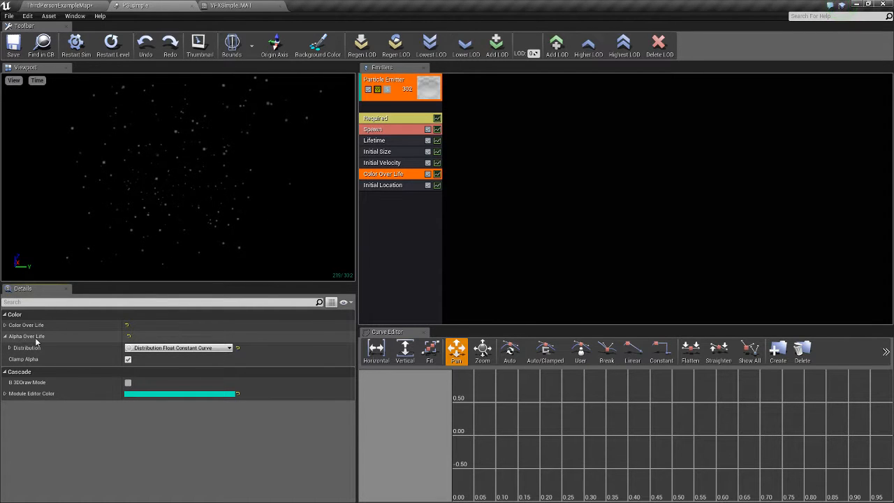
left_click(10, 347)
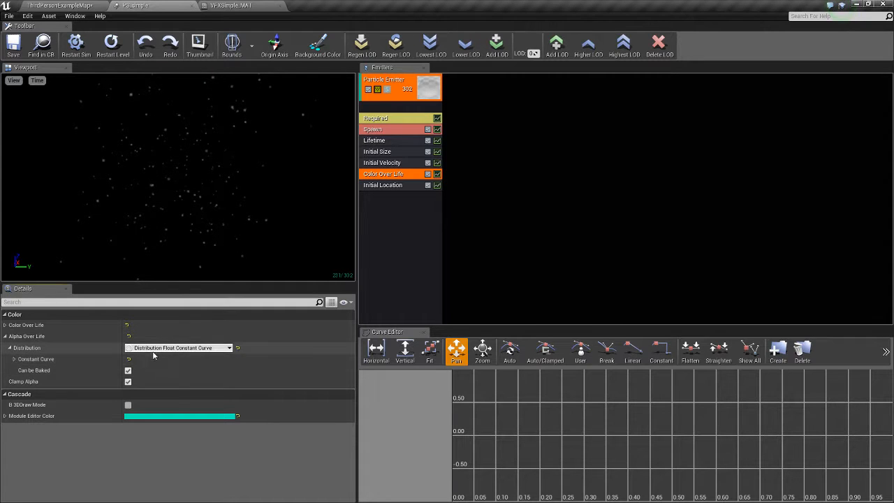
left_click(204, 349)
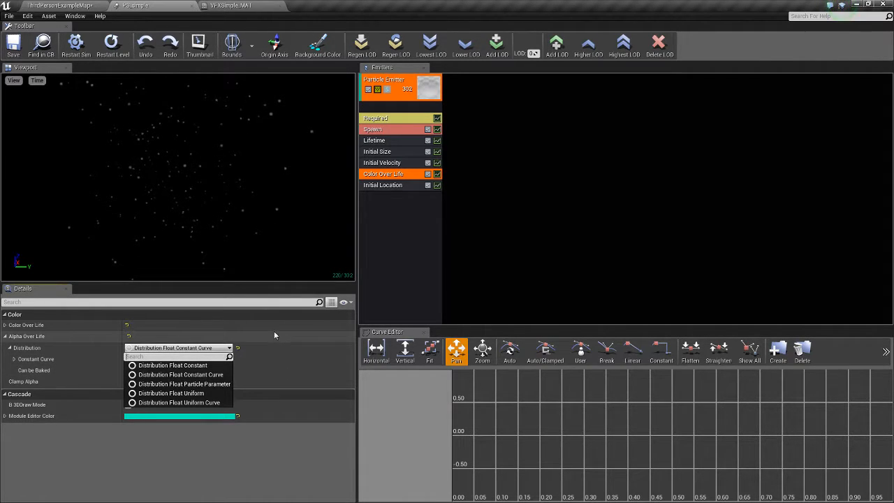
left_click(225, 376)
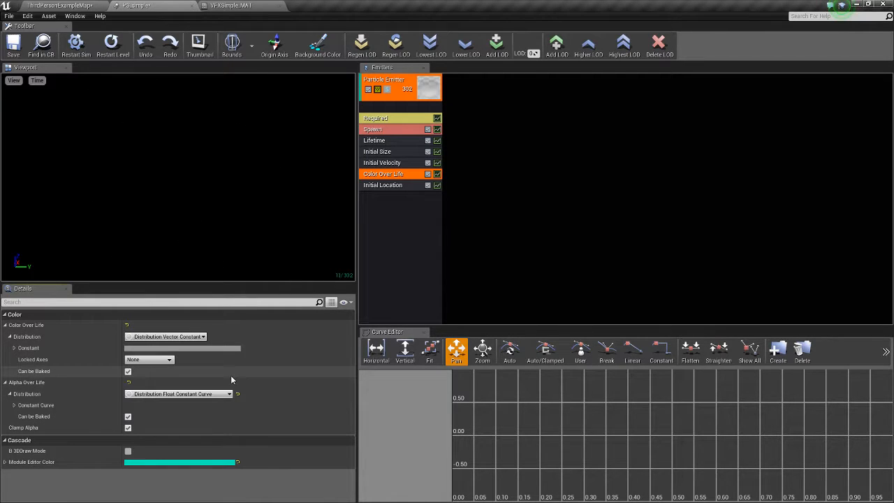
left_click(14, 405)
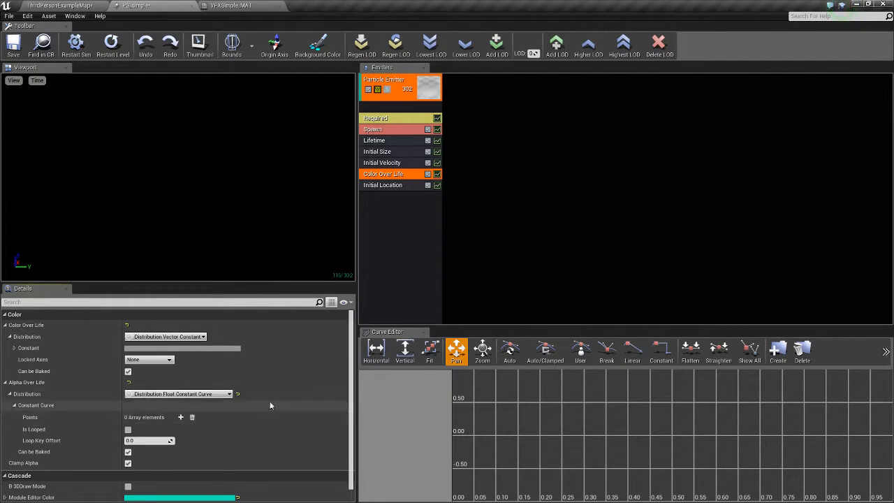
Add four points to the Alpha Over Life constant curve and collapse the entries of points 0 to 3.
scroll(209, 412, "down", 1)
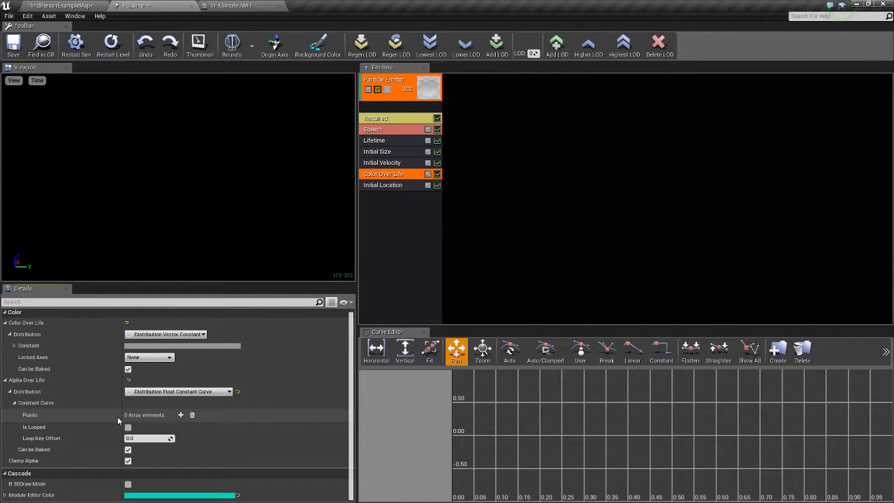
left_click(181, 415)
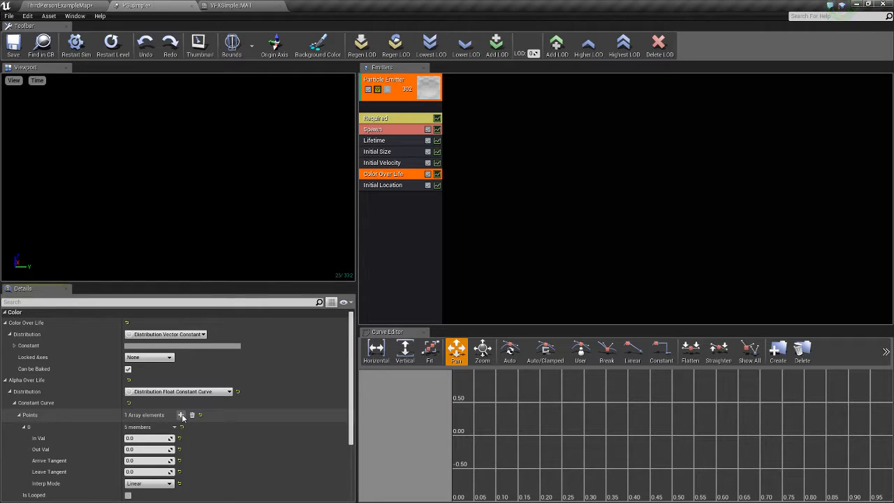
left_click(181, 415)
left_click(181, 415)
left_click(181, 415)
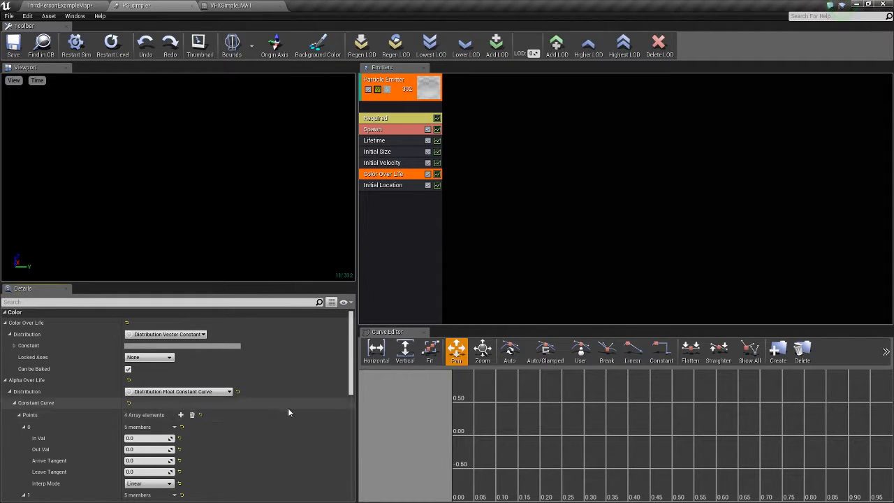
left_click(22, 427)
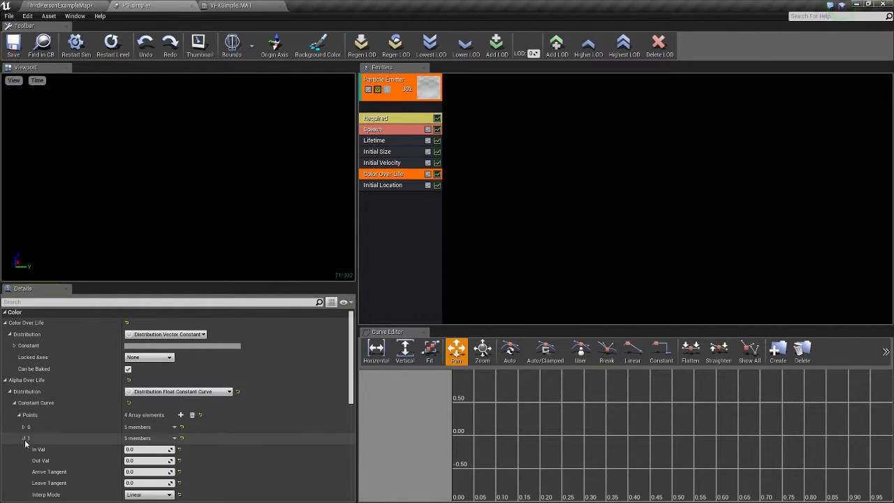
left_click(24, 438)
left_click(23, 450)
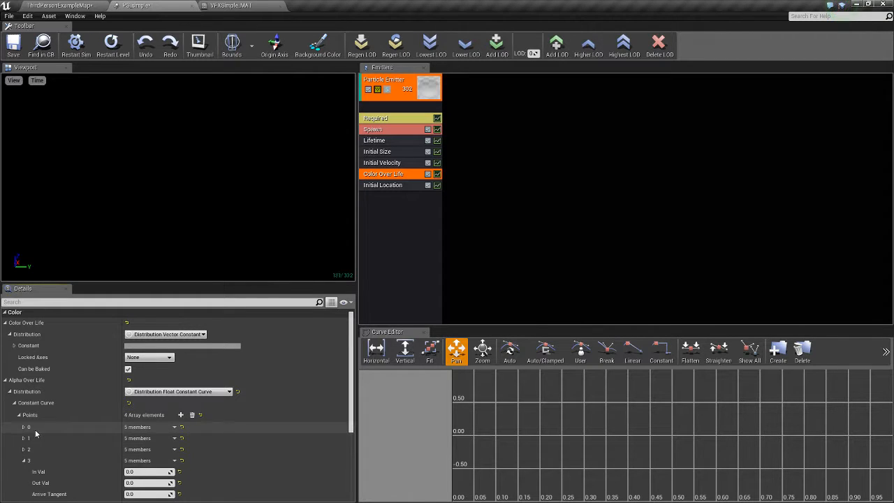
left_click(25, 461)
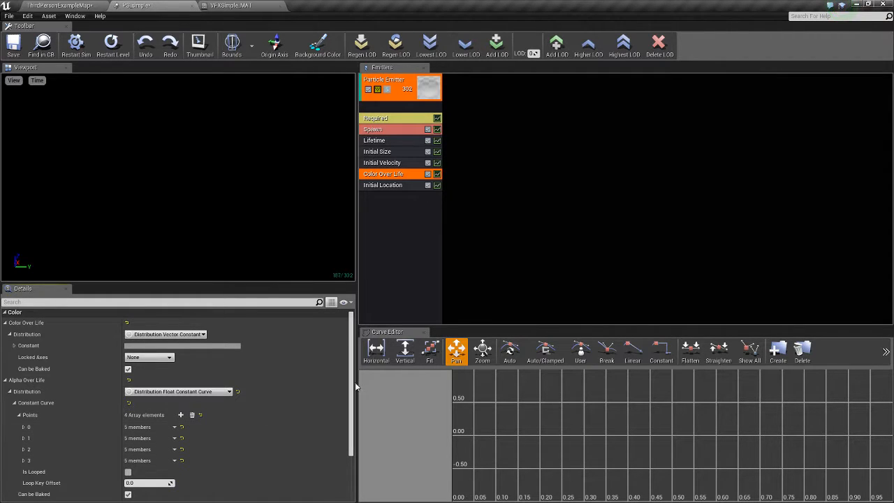
scroll(175, 408, "down", 2)
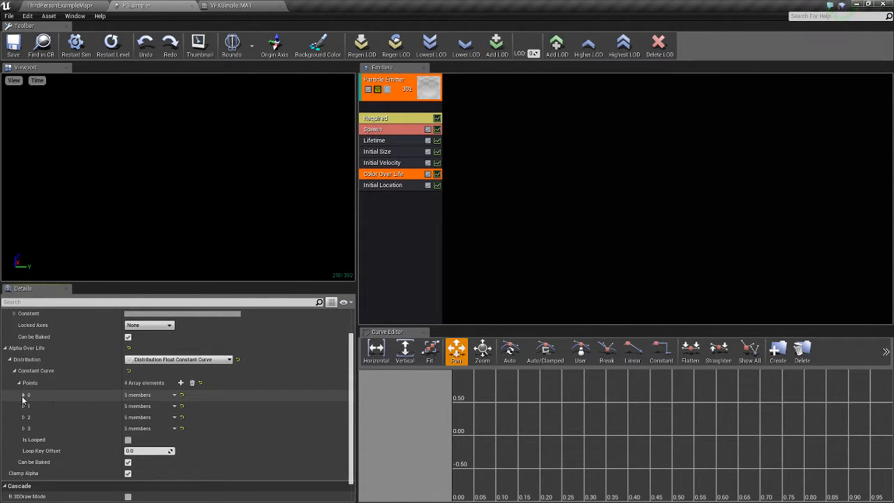
Expand curve points 0 and 1, keep point 0's In Val at 0.0 and set point 1's In Val to 0.3.
left_click(23, 396)
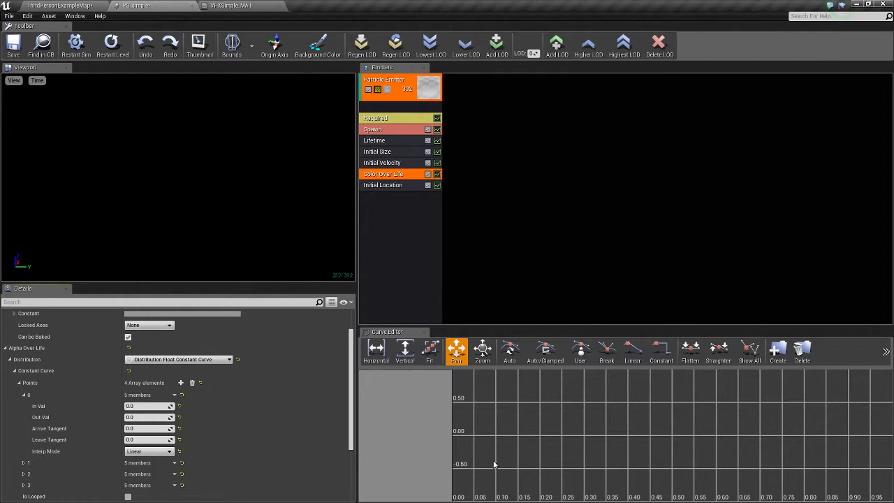
left_click_drag(134, 406, 137, 406)
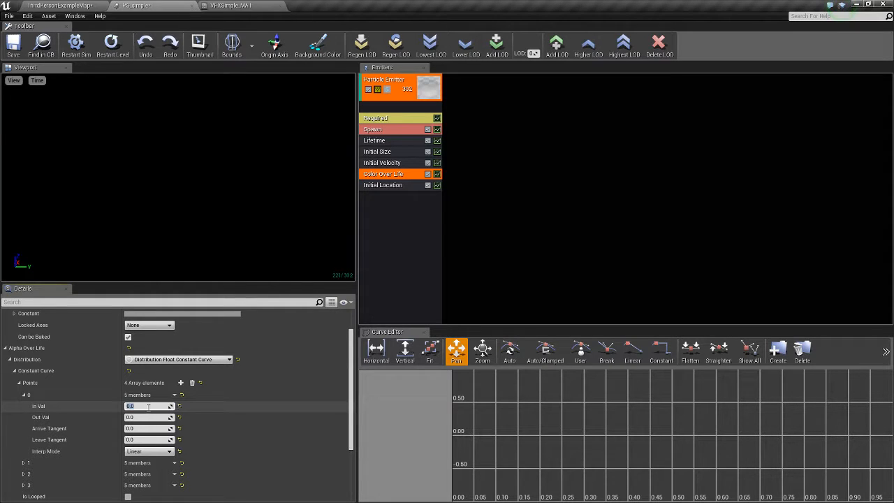
scroll(347, 410, "down", 3)
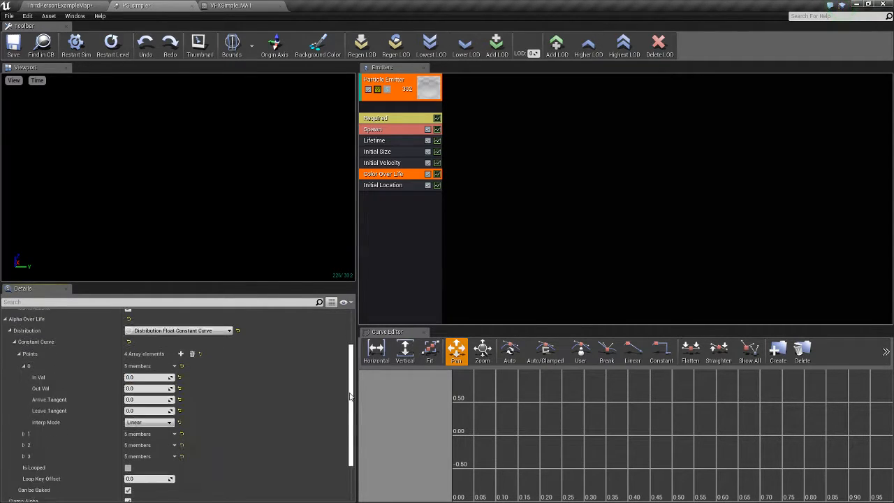
left_click(24, 406)
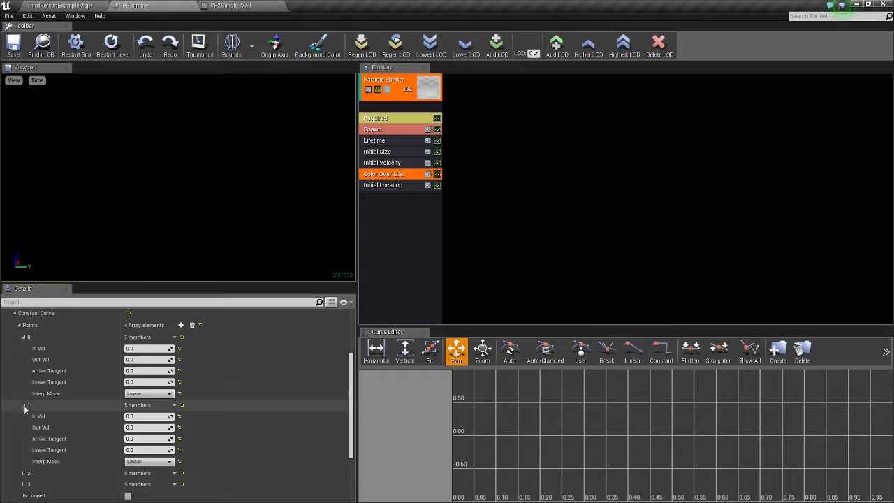
left_click(138, 349)
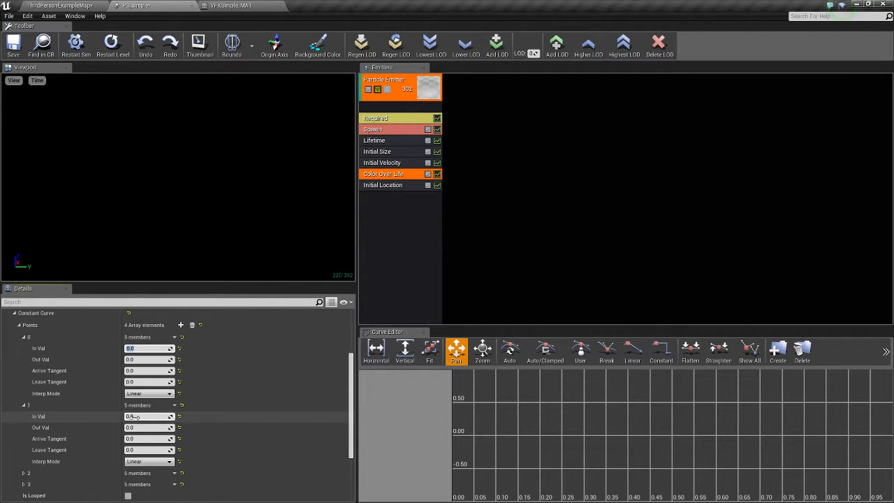
left_click(133, 416)
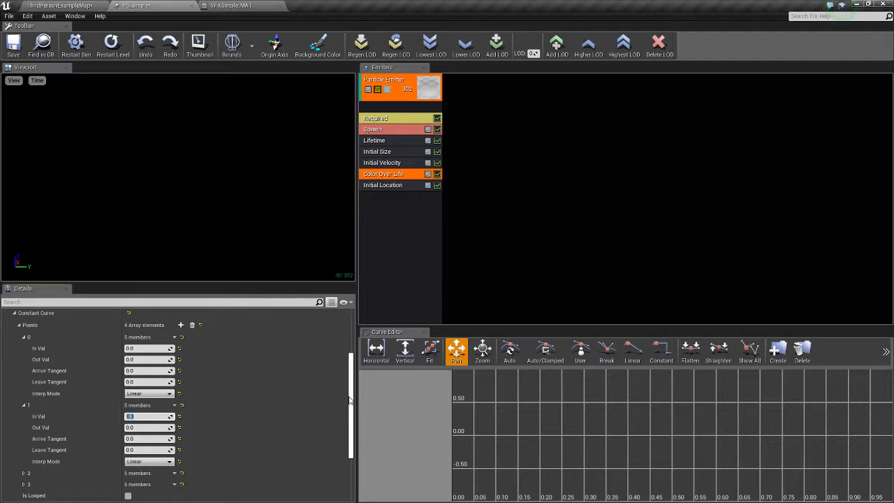
Expand curve points 2 and 3 and set their In Val to 0.6 and 0.9 respectively.
left_click_drag(351, 400, 352, 427)
left_click(22, 425)
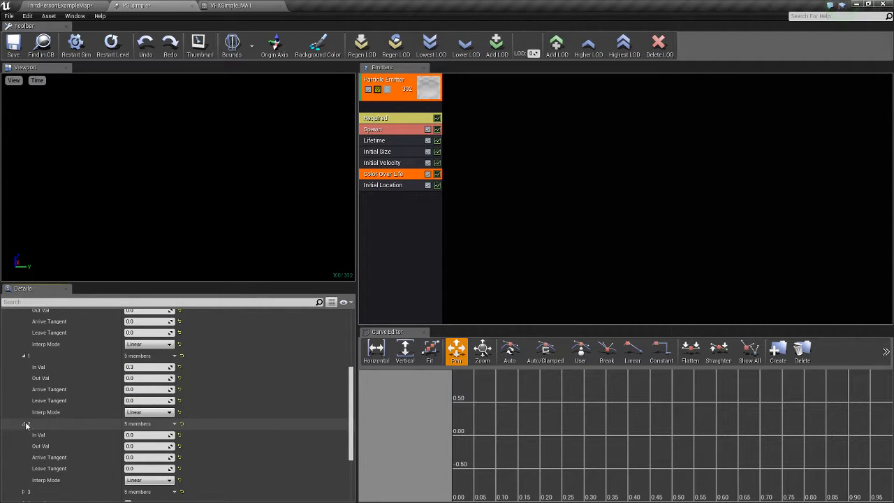
left_click(140, 435)
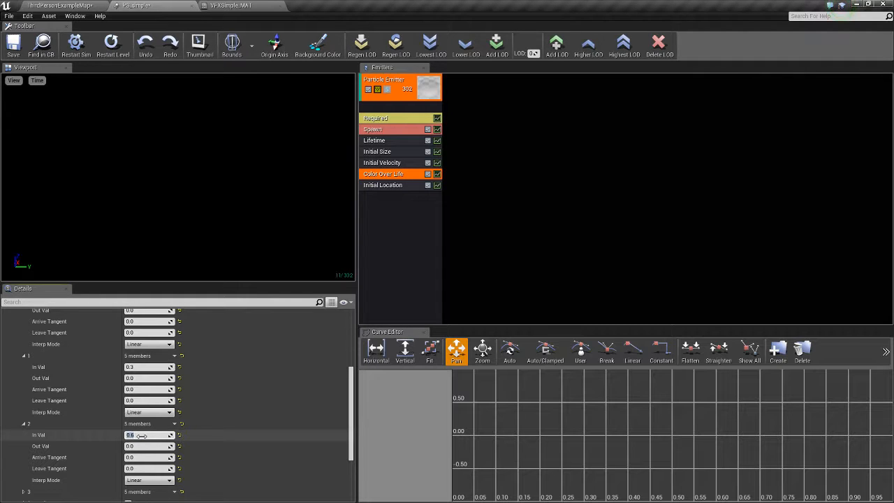
scroll(226, 422, "down", 2)
left_click(23, 448)
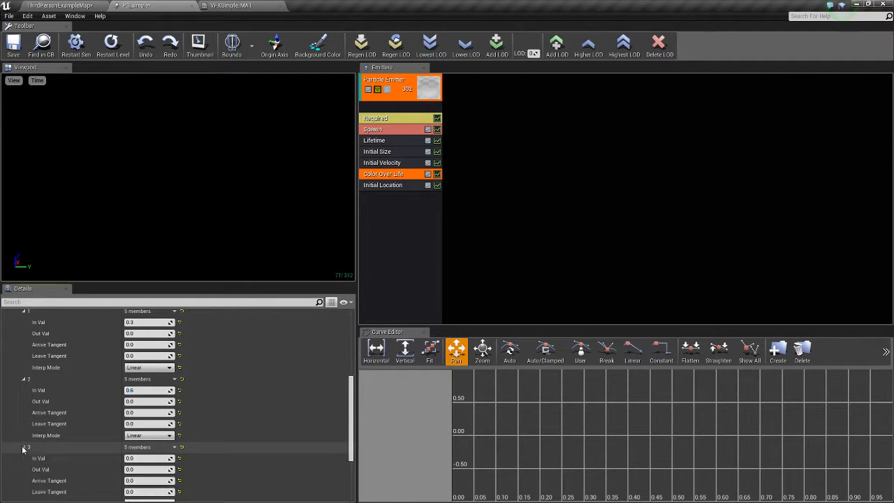
left_click(142, 458)
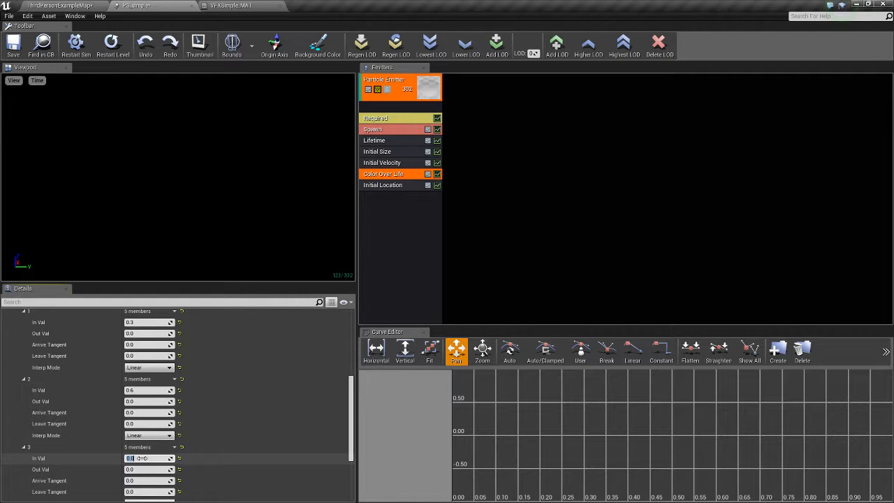
type("0.9")
Set the Out Val of Alpha Over Life curve point 0 to 0.1 and of point 1 to 0.7.
scroll(204, 436, "up", 5)
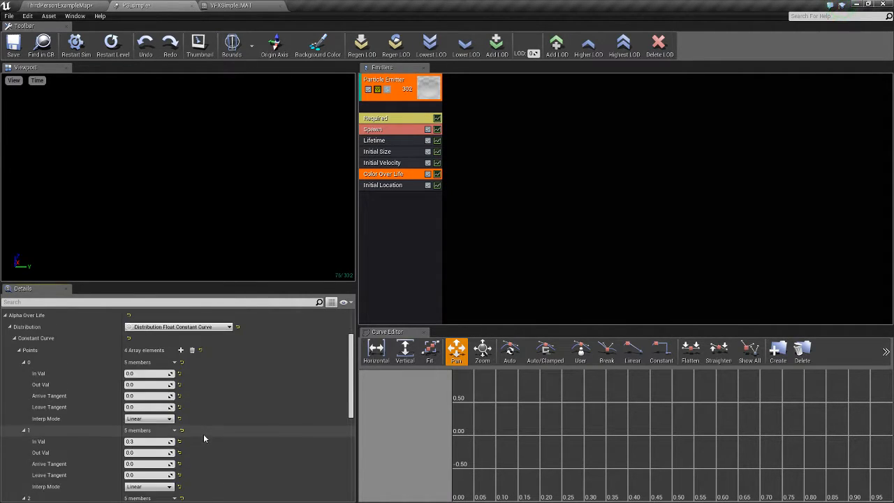
scroll(203, 438, "down", 1)
scroll(203, 438, "up", 1)
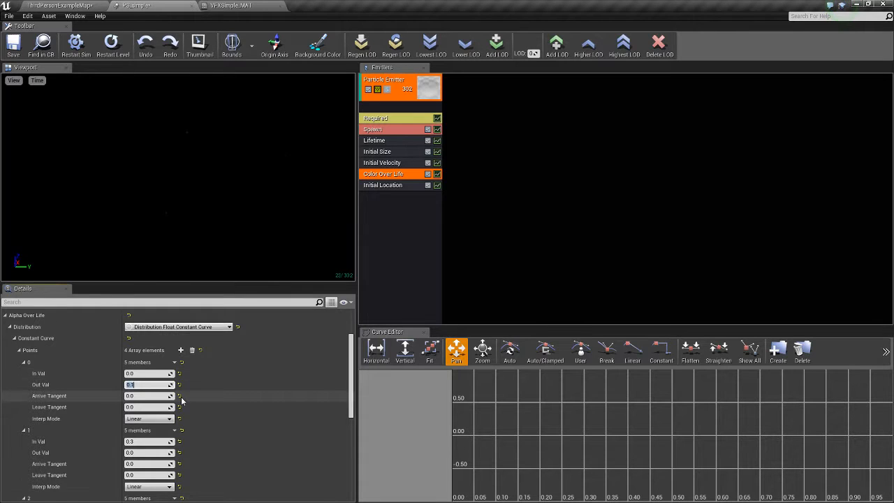
scroll(143, 402, "down", 2)
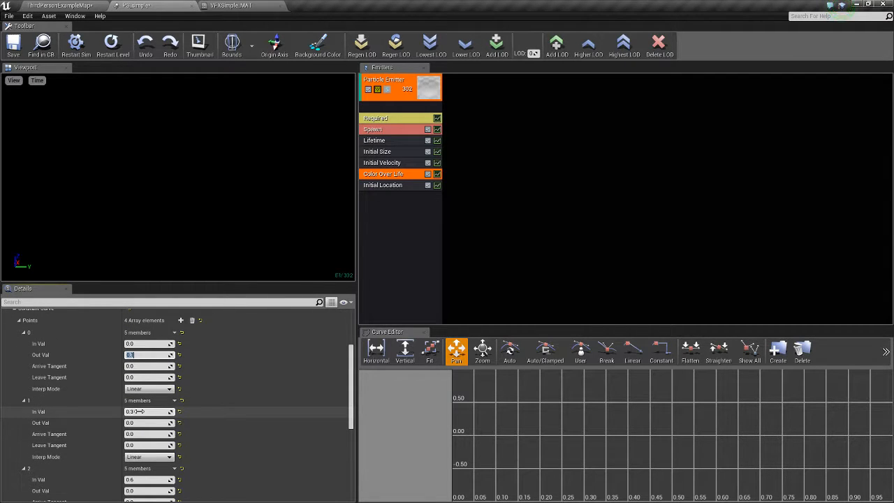
left_click(140, 422)
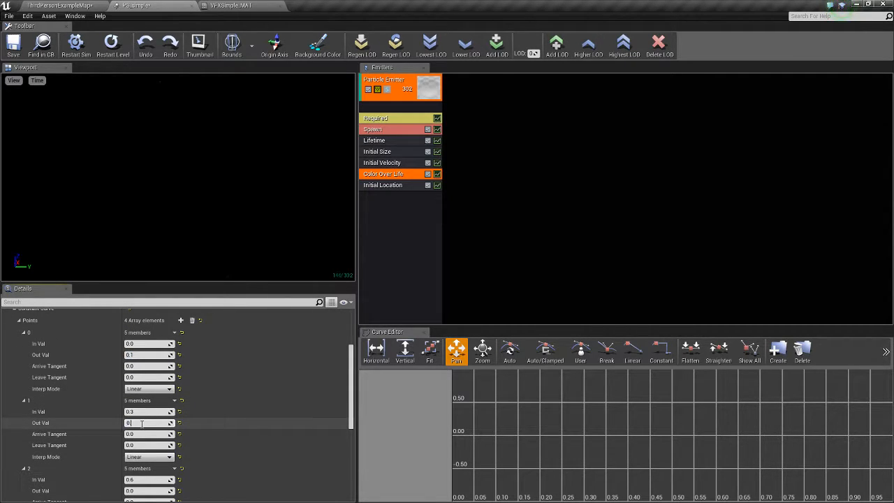
Set curve point 2's Out Val to 1.0, keep point 3's Out Val at 0.0 and save PS_simple.
scroll(161, 423, "down", 3)
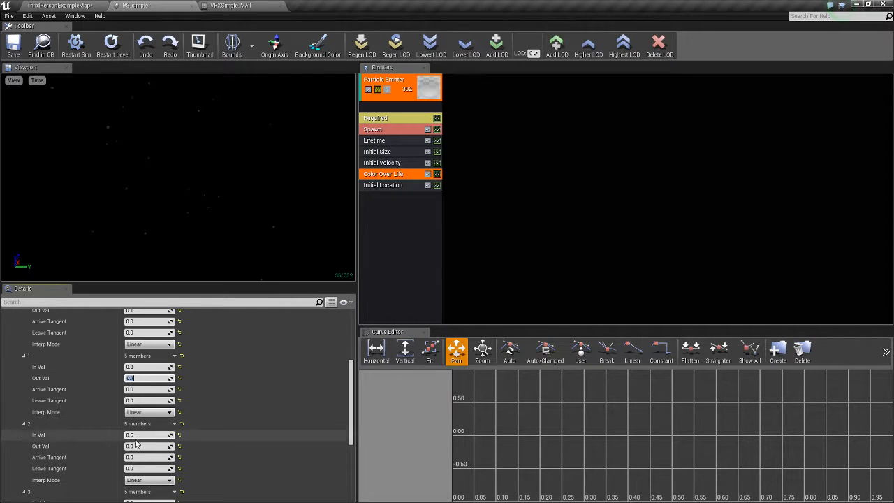
left_click(138, 445)
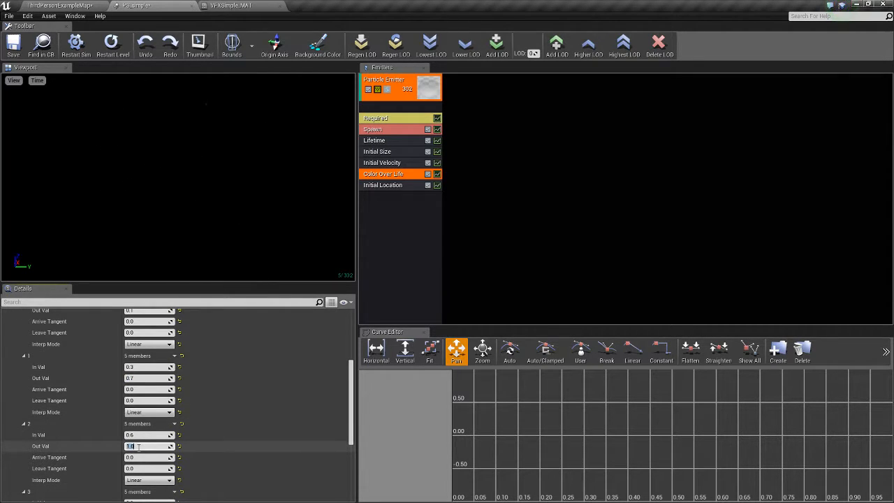
scroll(250, 392, "down", 2)
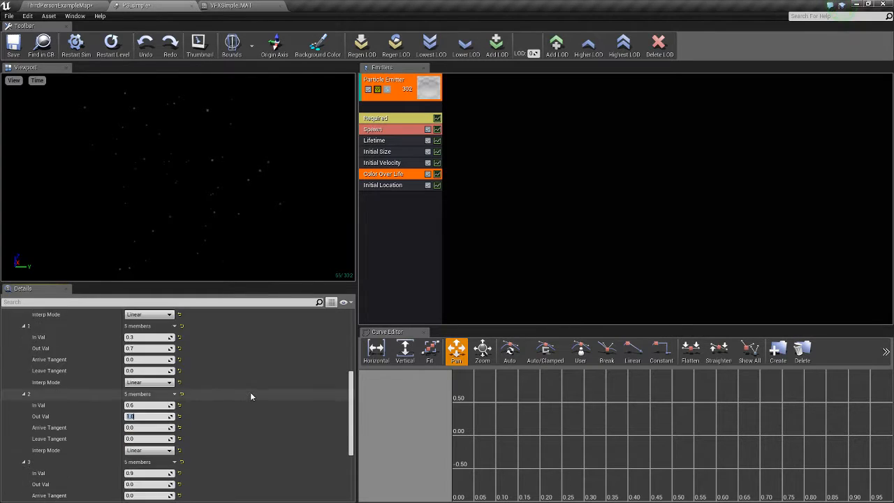
scroll(251, 393, "down", 4)
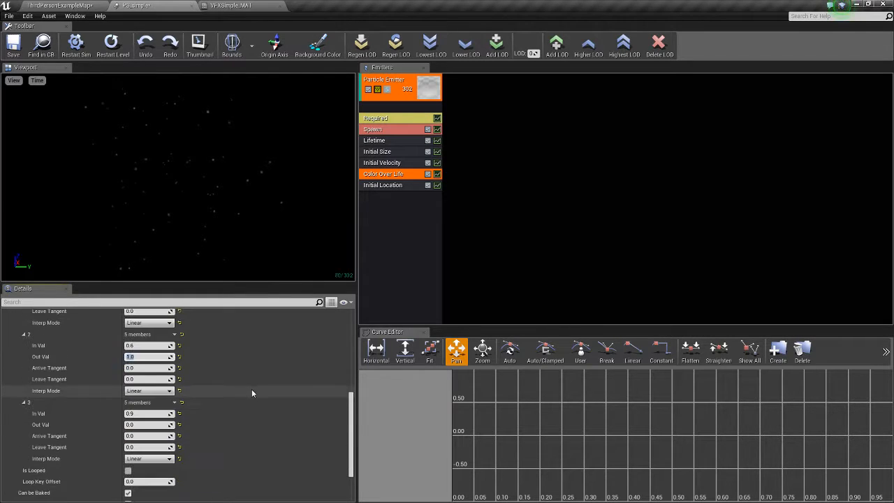
left_click(138, 425)
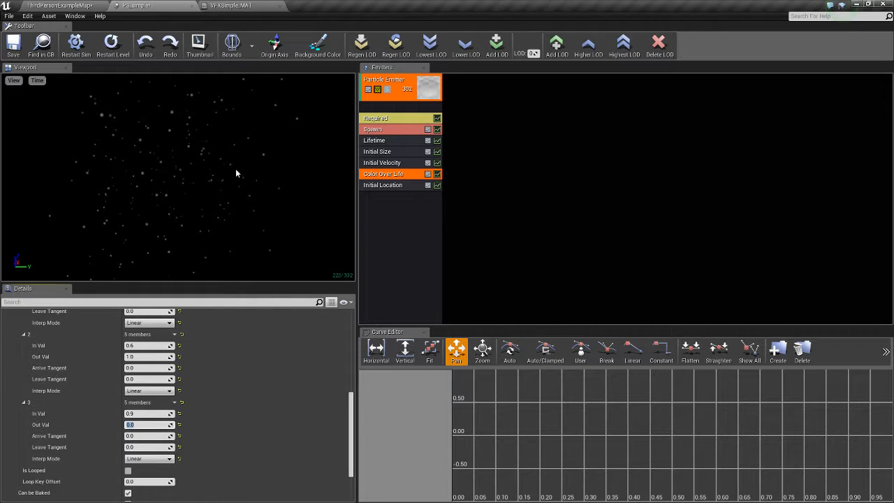
left_click(18, 51)
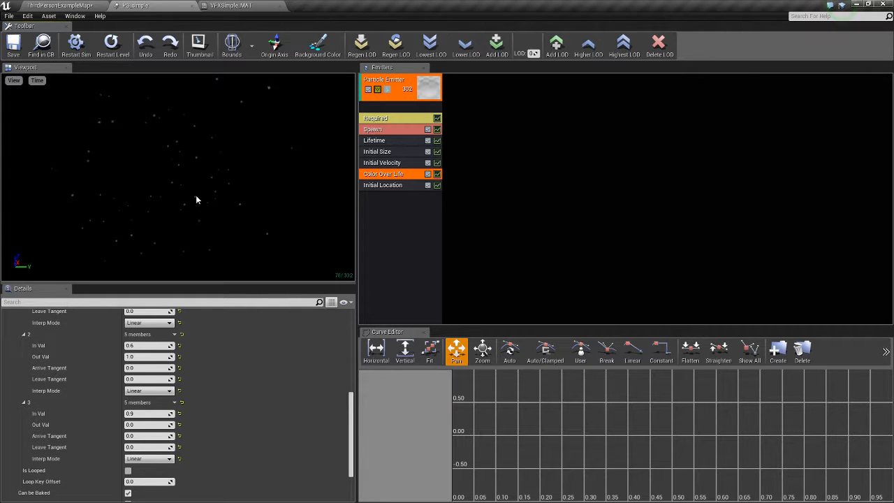
Play the ThirdPersonExampleMap level, walk the character into the dark room to examine the fading particles, and end the play session.
left_click(59, 6)
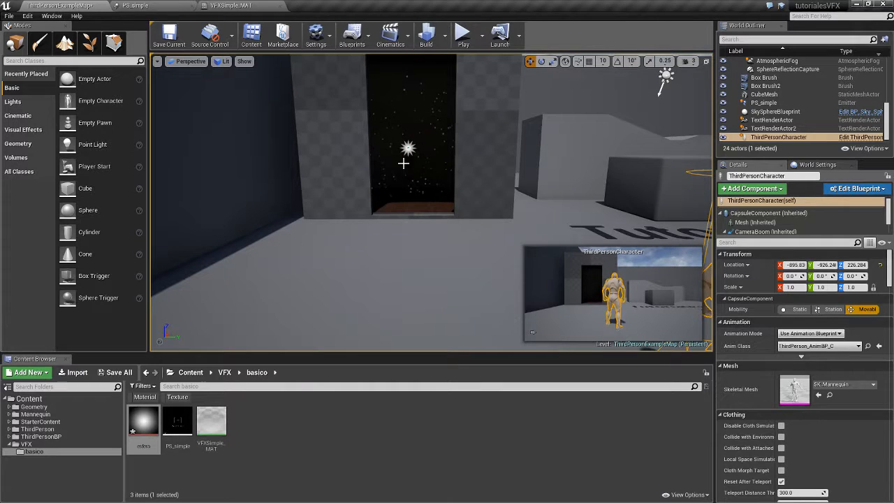
left_click(461, 40)
left_click(448, 175)
key("w")
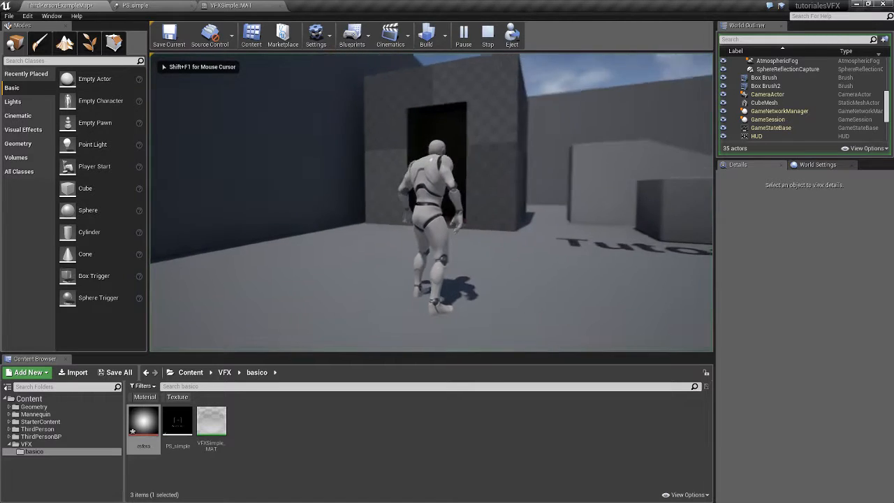
key("w")
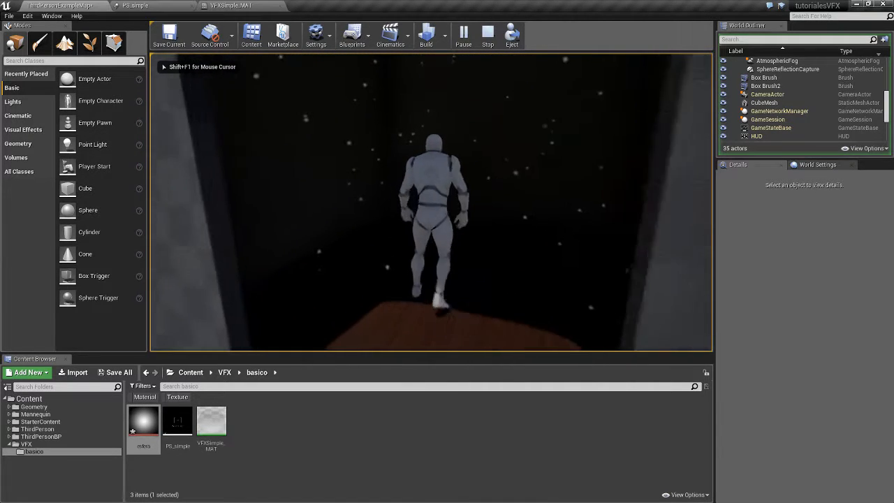
key("w")
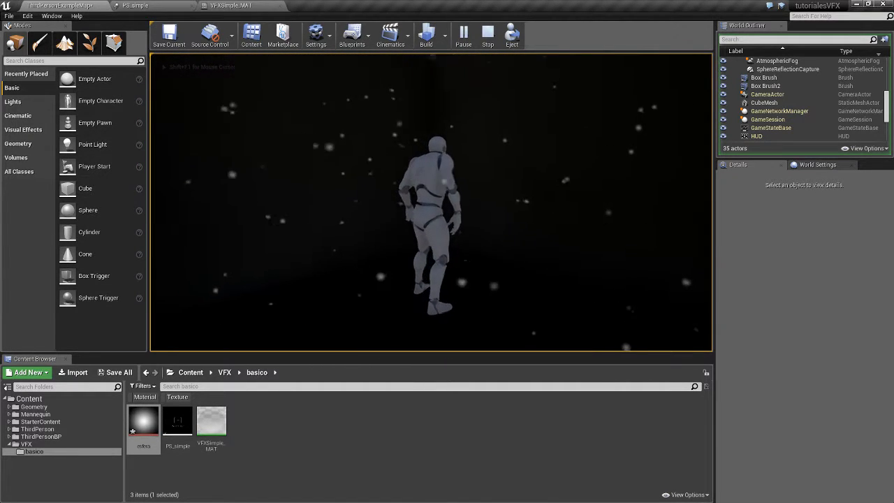
key("w")
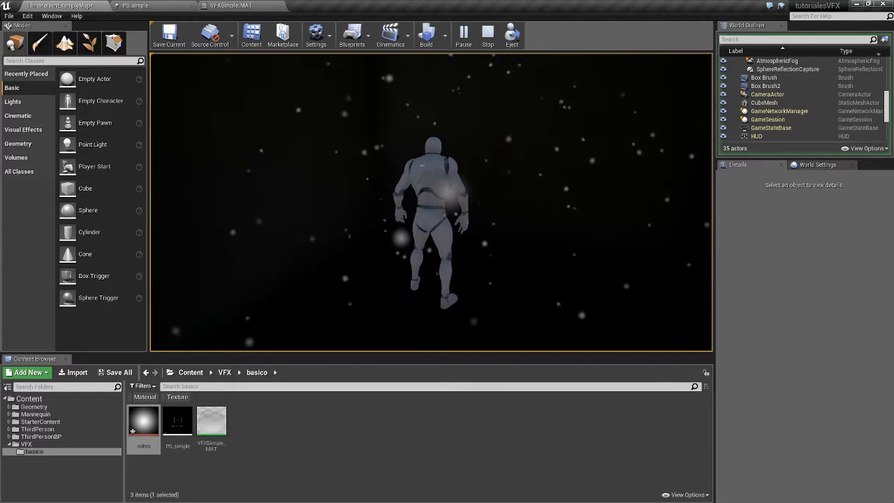
key("w")
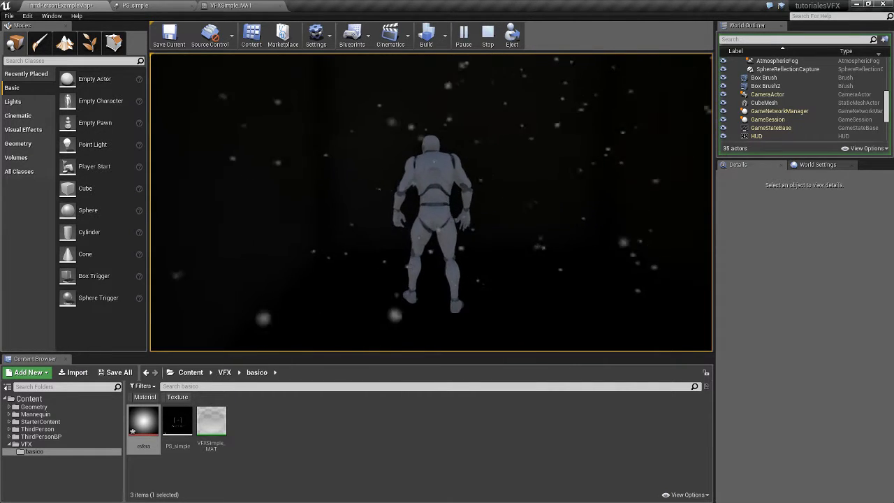
key("Escape")
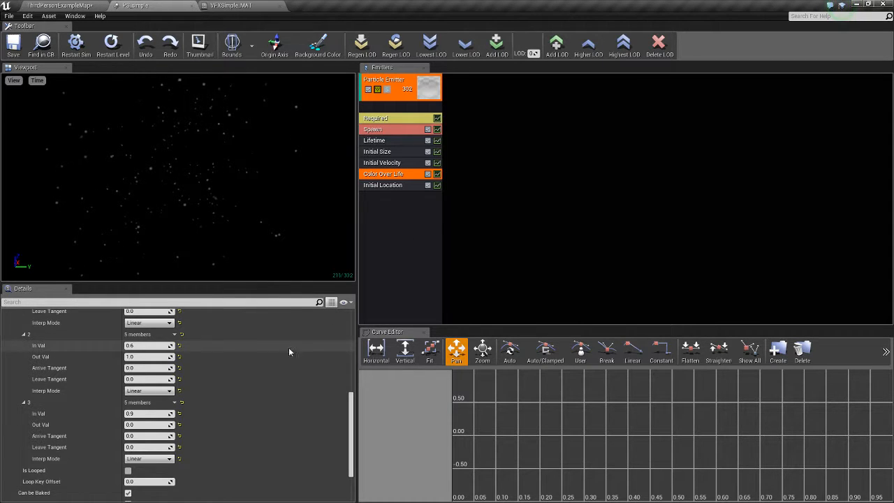
scroll(251, 360, "up", 2)
scroll(269, 376, "up", 6)
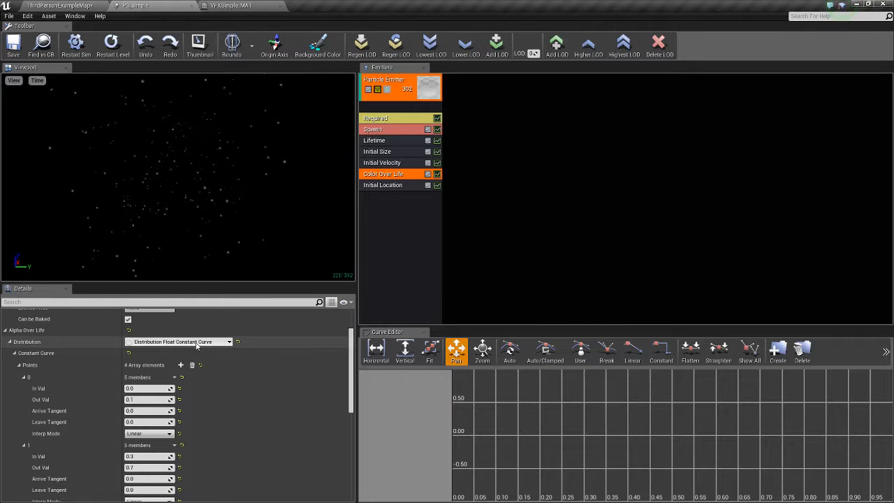
left_click(217, 344)
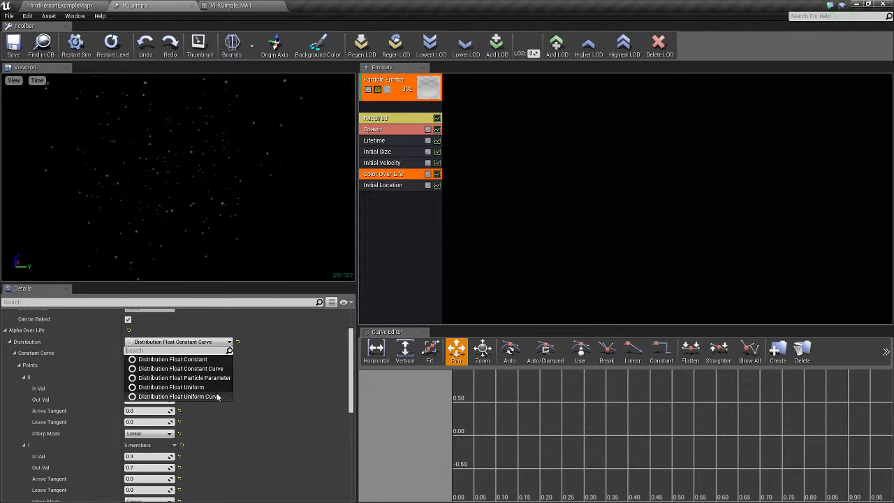
left_click(294, 332)
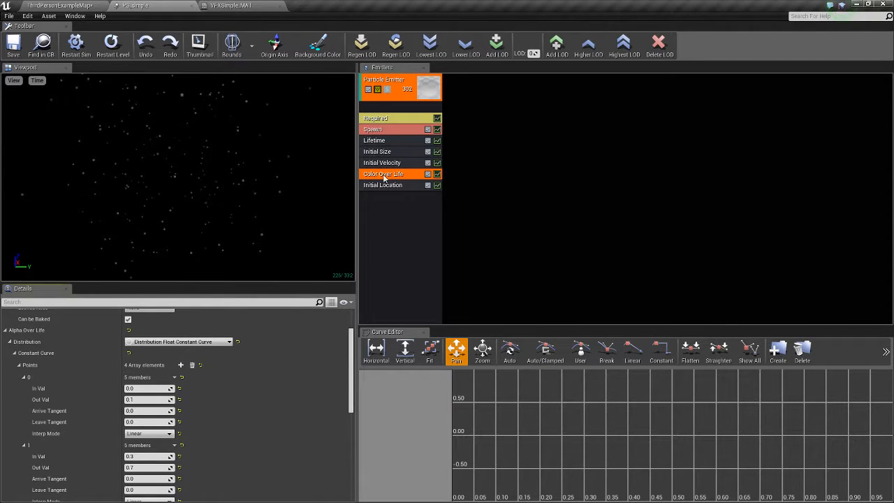
Show the Color Over Life module's curves in the Curve Editor, enlarge that editor and fit the whole curve in view.
left_click(437, 175)
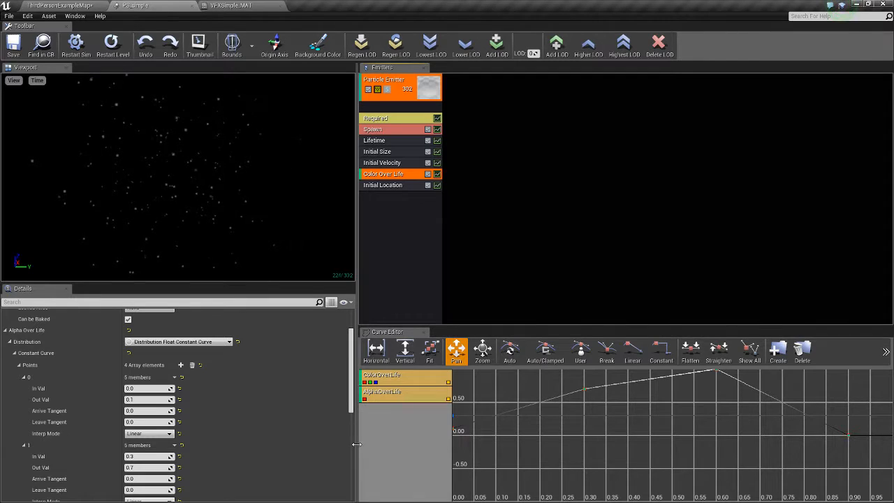
left_click_drag(355, 442, 189, 425)
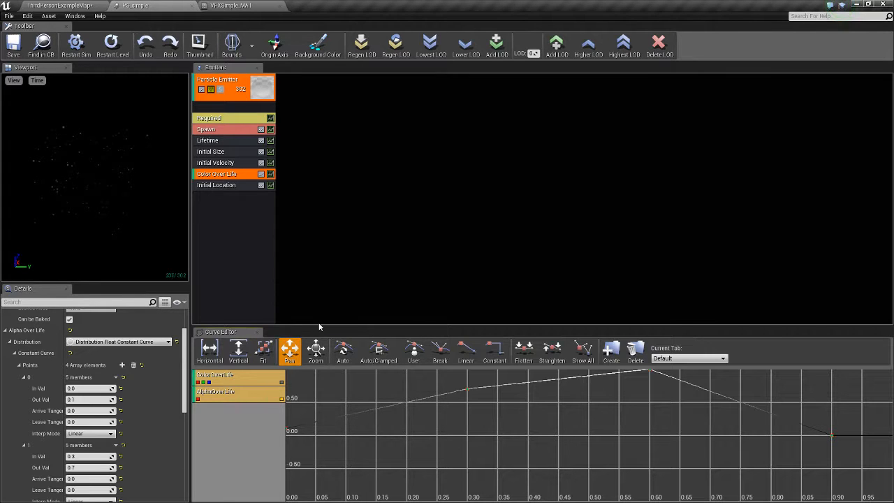
left_click_drag(321, 327, 325, 270)
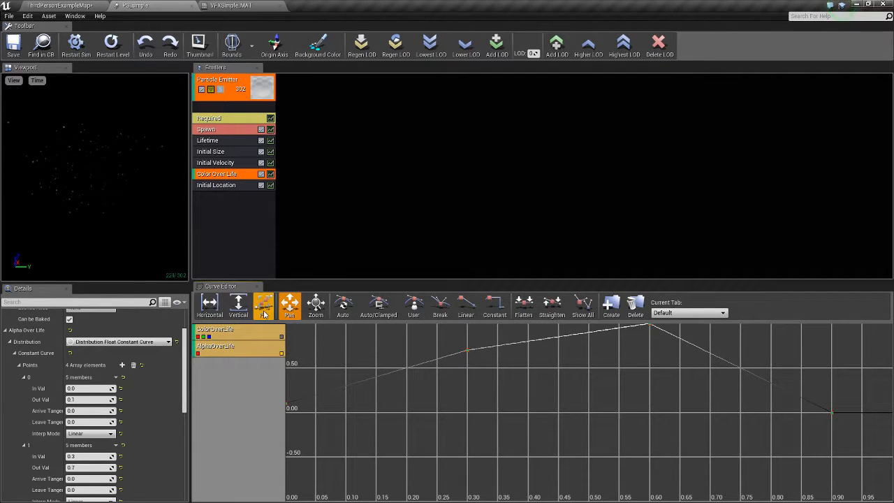
left_click(264, 310)
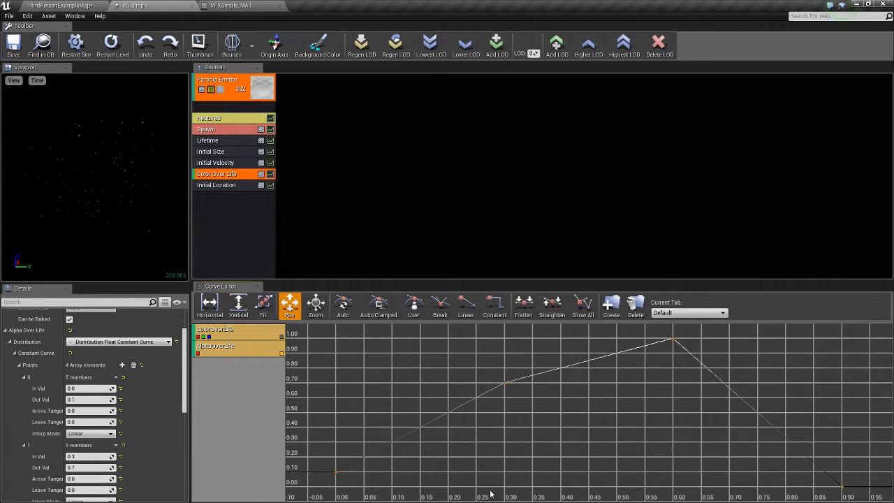
Try raising the first Alpha Over Life curve point in the graph to about 0.34 and return it to 0.1.
mouse_move(843, 494)
mouse_move(336, 474)
left_click(336, 474)
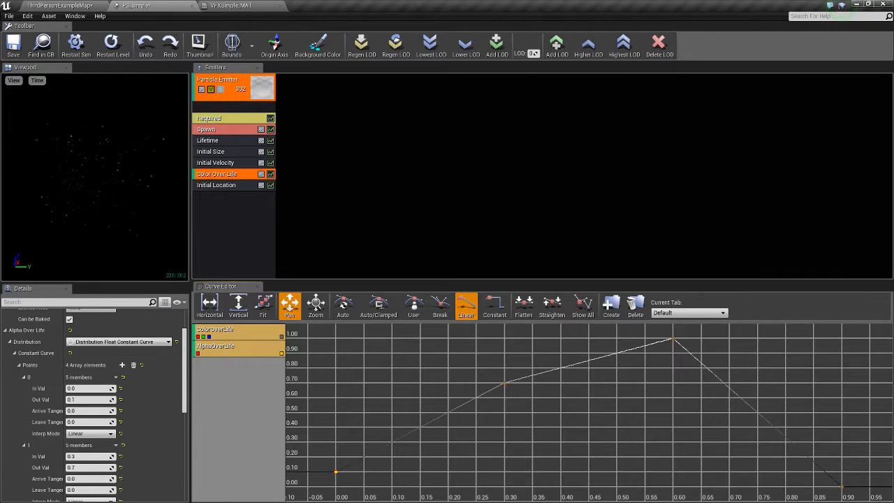
mouse_move(336, 474)
left_click_drag(336, 474, 337, 436)
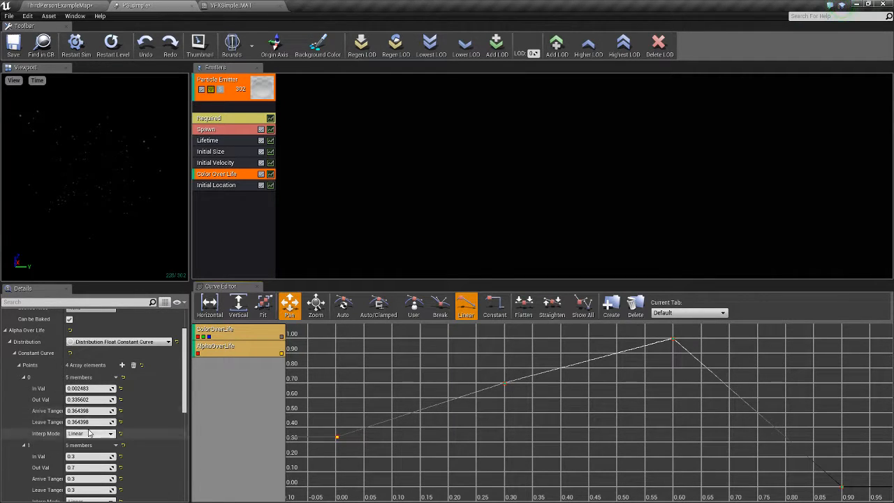
mouse_move(338, 441)
left_click_drag(338, 438, 338, 475)
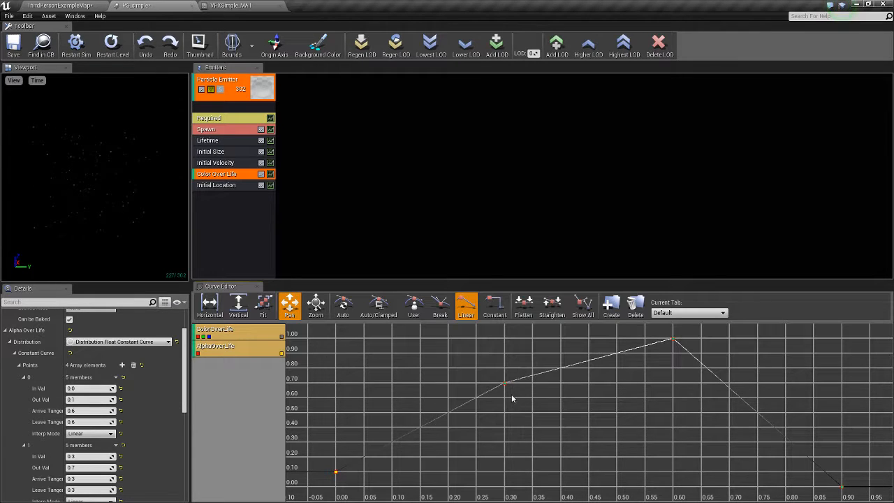
Set all four Alpha Over Life curve points to Auto interpolation and review their resulting point settings.
mouse_move(508, 389)
left_click(370, 377)
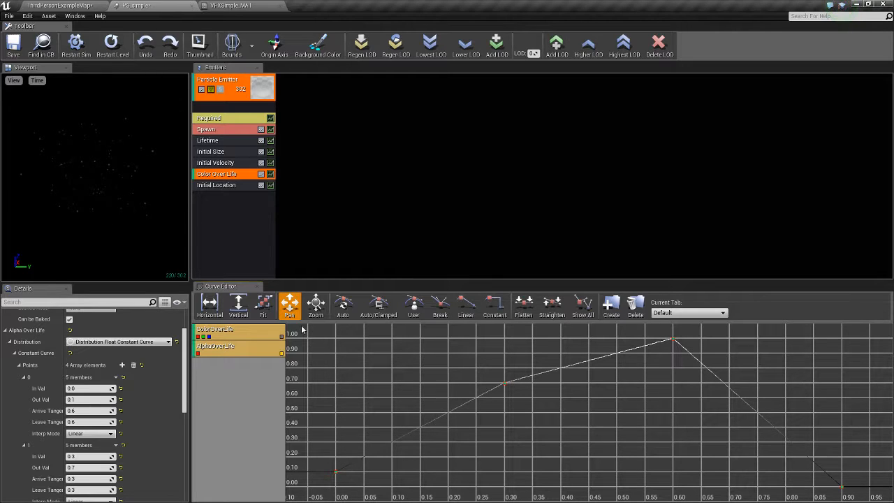
left_click_drag(302, 329, 858, 494, "ctrl+alt")
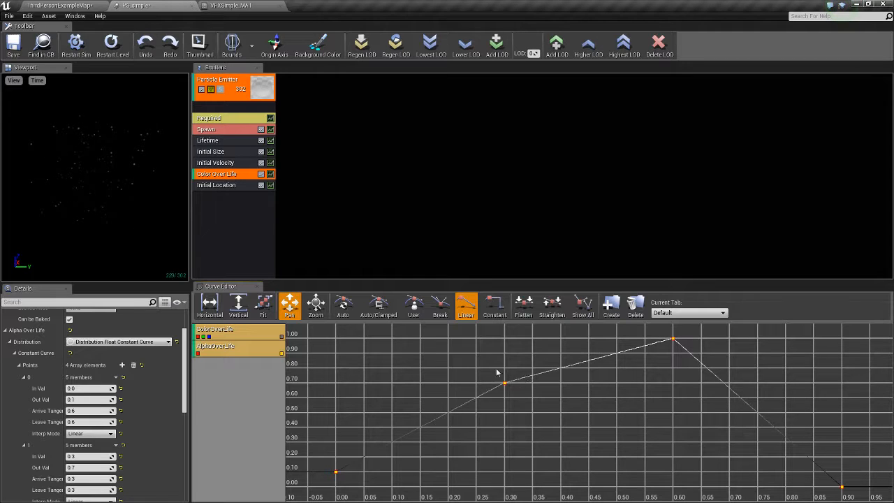
left_click(342, 311)
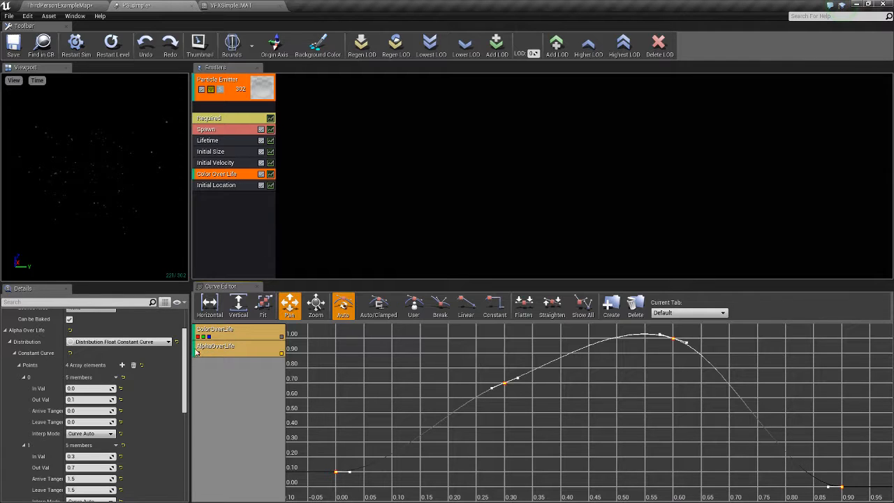
scroll(79, 411, "down", 3)
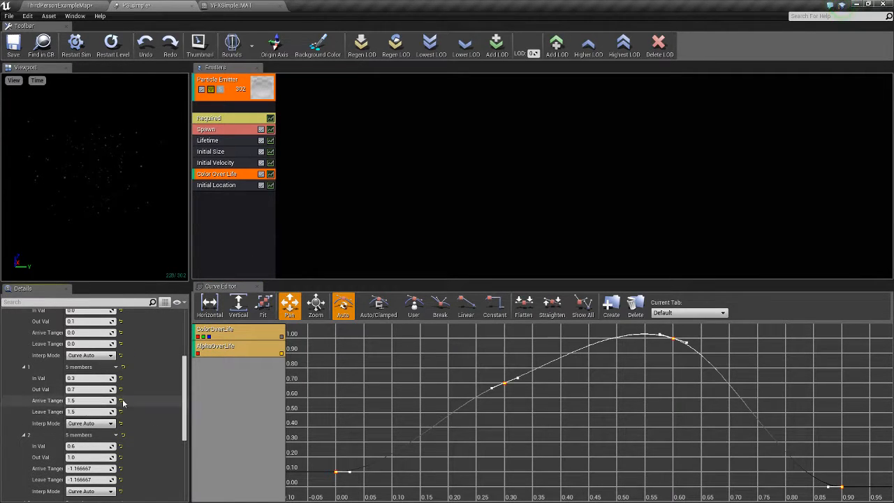
left_click_drag(183, 416, 180, 445)
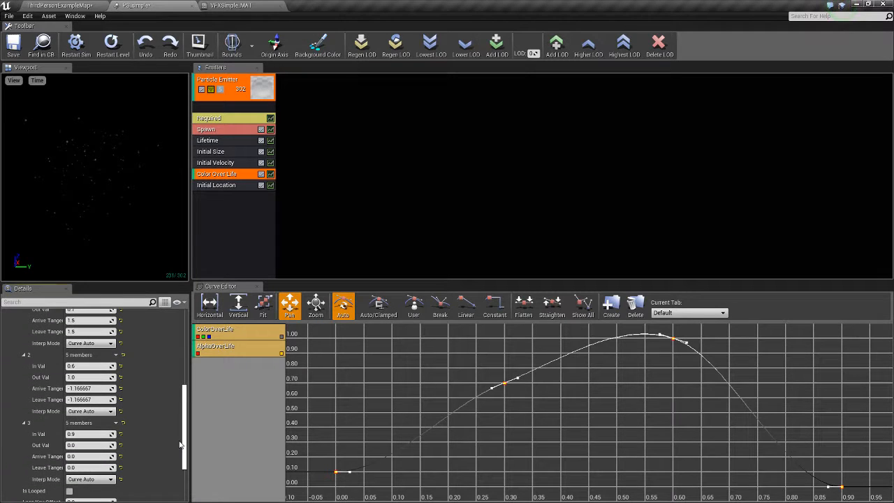
scroll(181, 445, "up", 6)
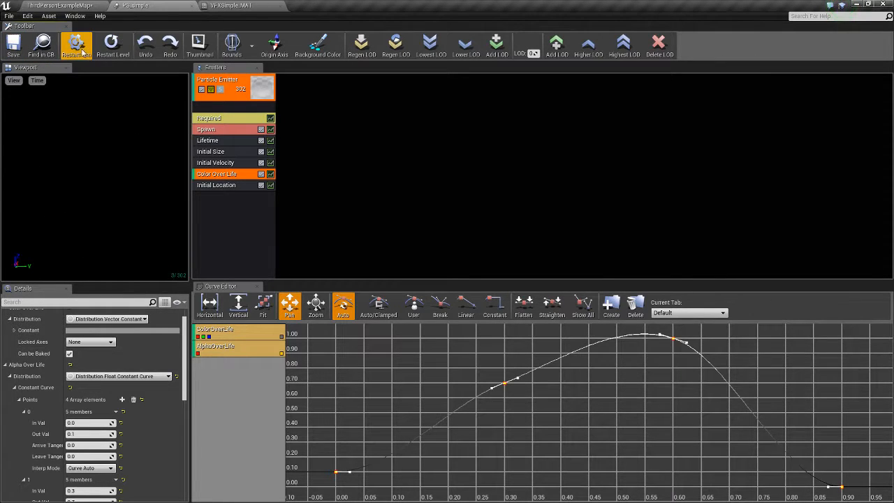
Play the ThirdPersonExampleMap level and walk the character around inside the dark room to examine the smoothly fading particles.
left_click(98, 7)
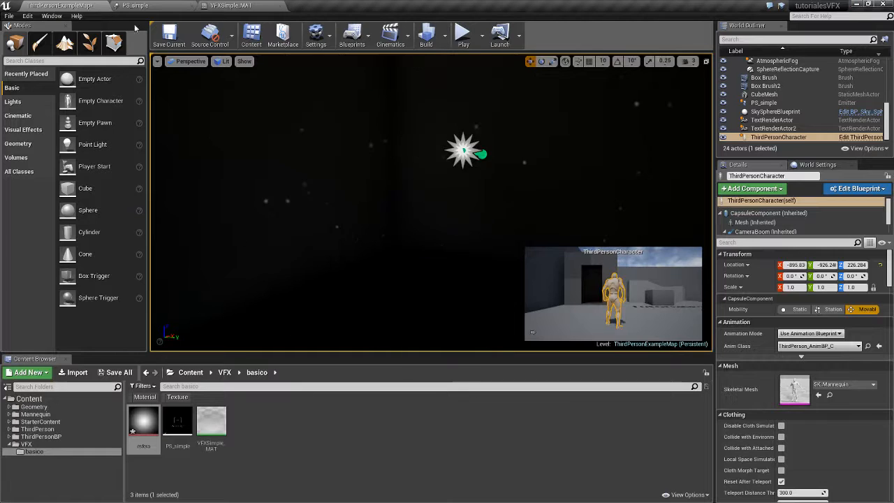
left_click(464, 38)
key("w")
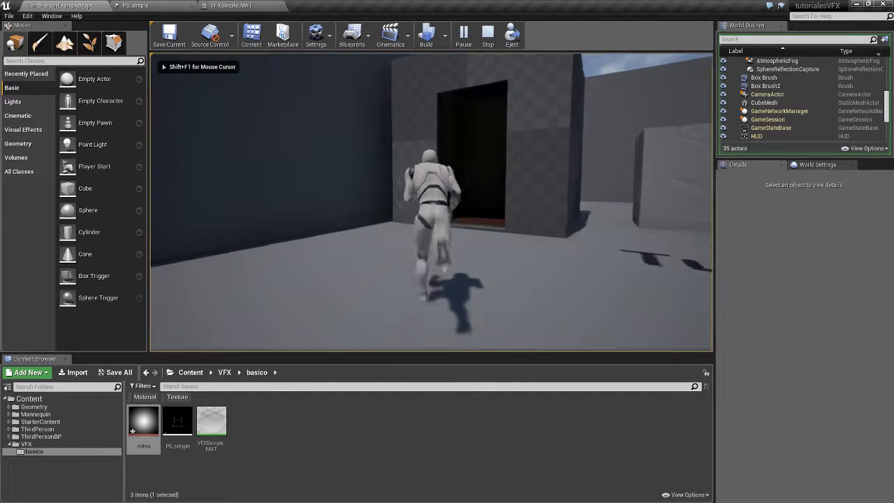
key("w")
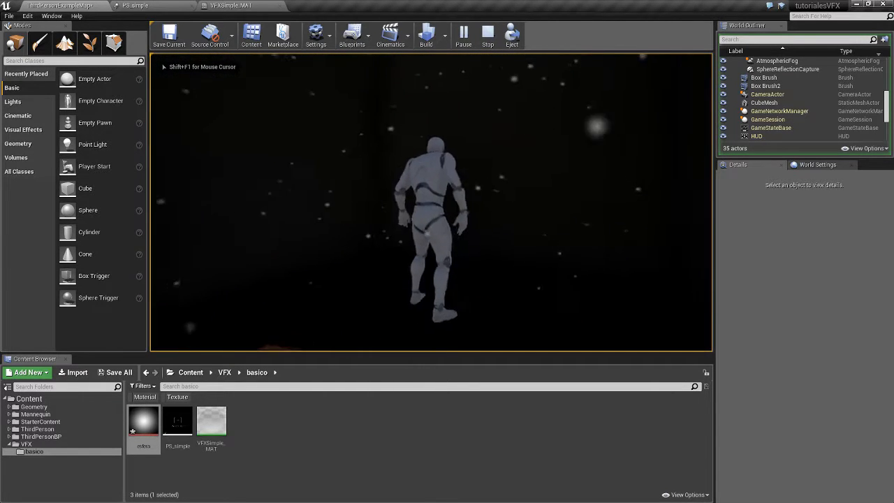
key("w")
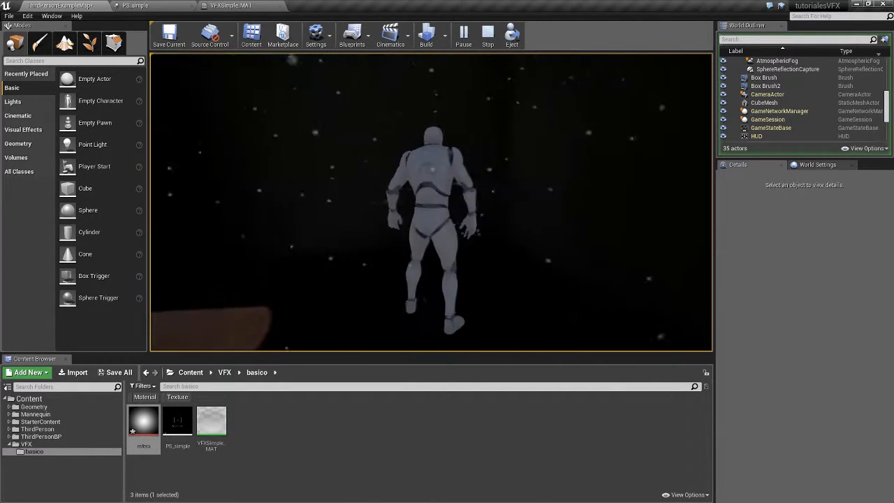
key("s")
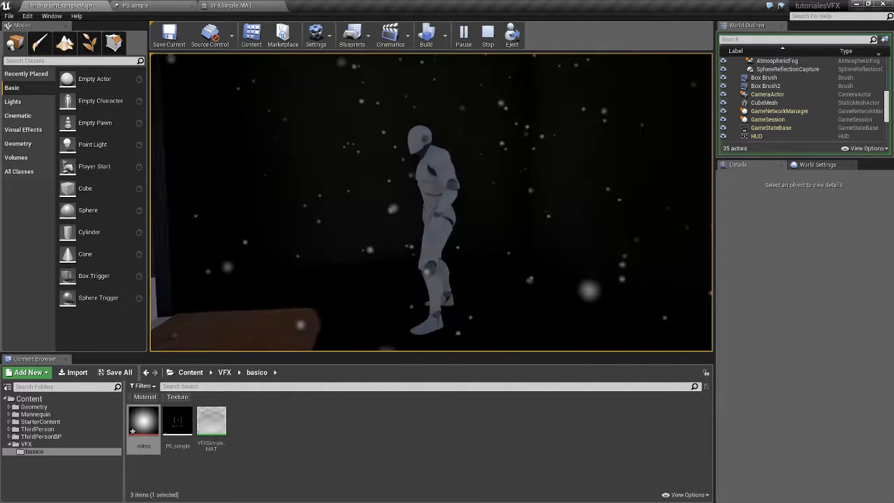
key("w")
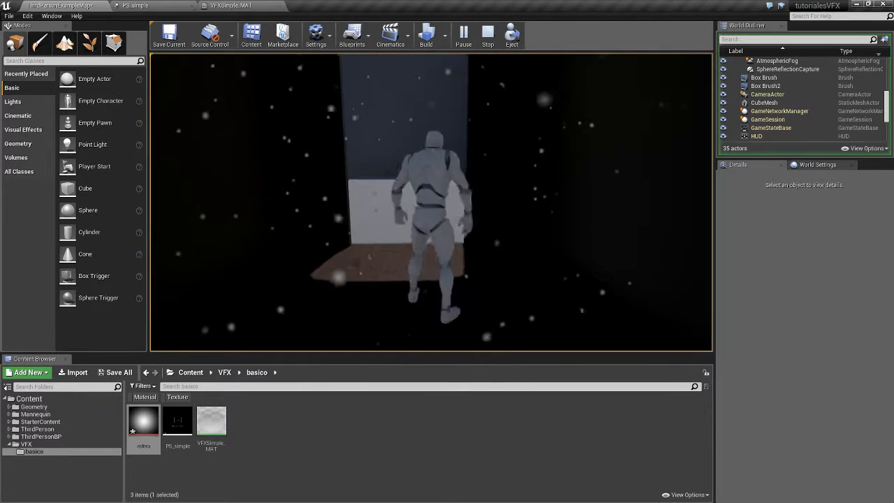
key("w")
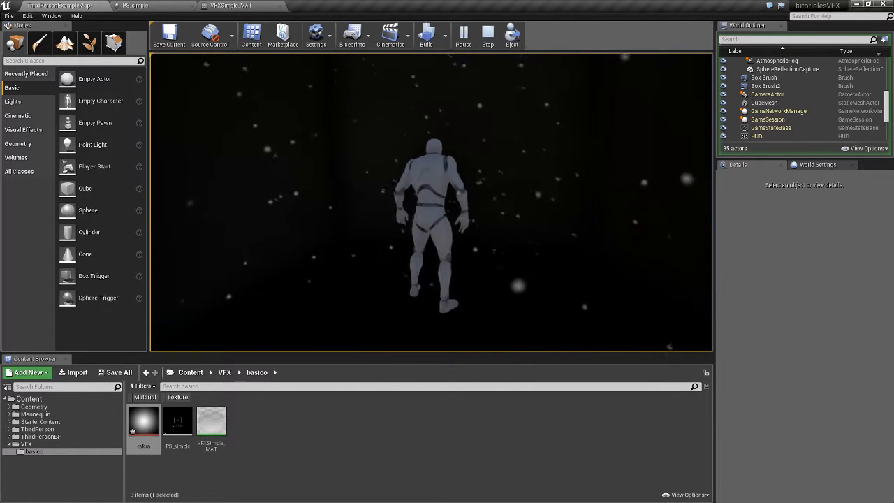
Run the character out of the dark room, move and jump around the open area, and end the play session.
key("s")
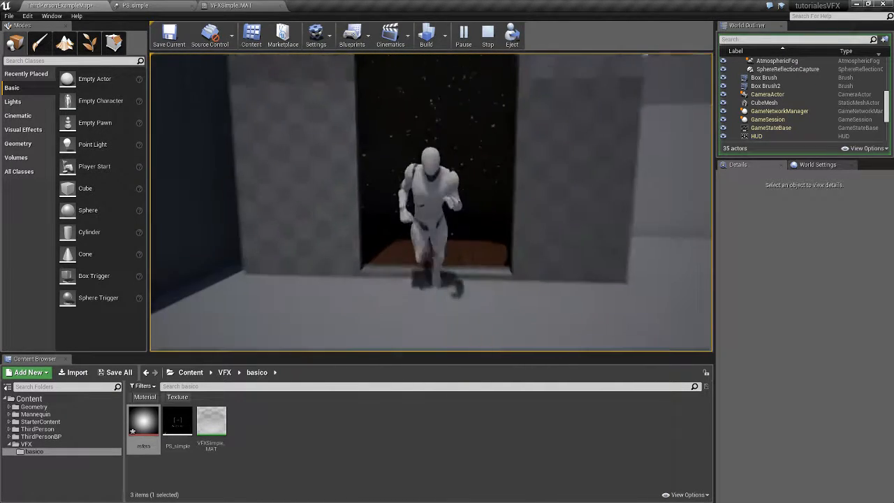
key("d")
key("a")
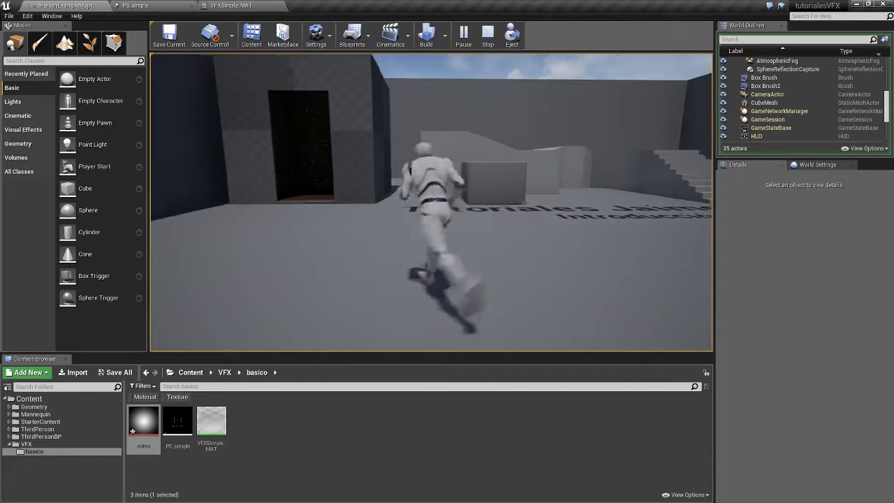
key("a")
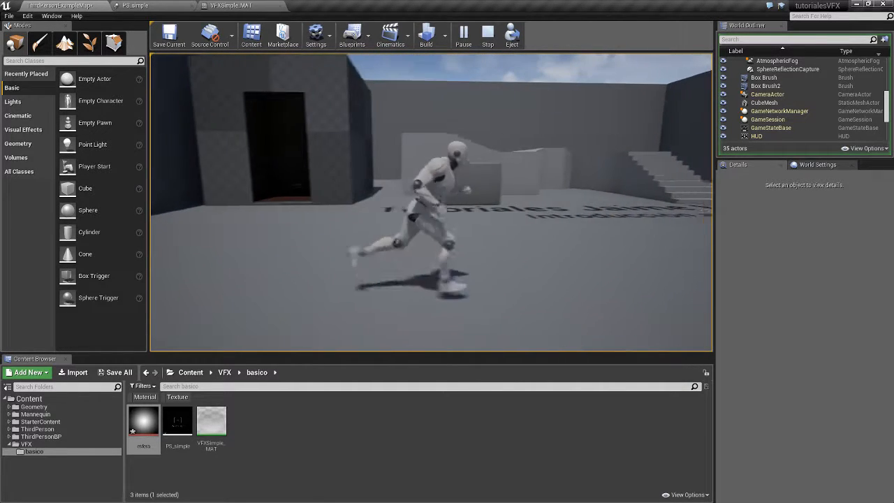
key("space")
key("d")
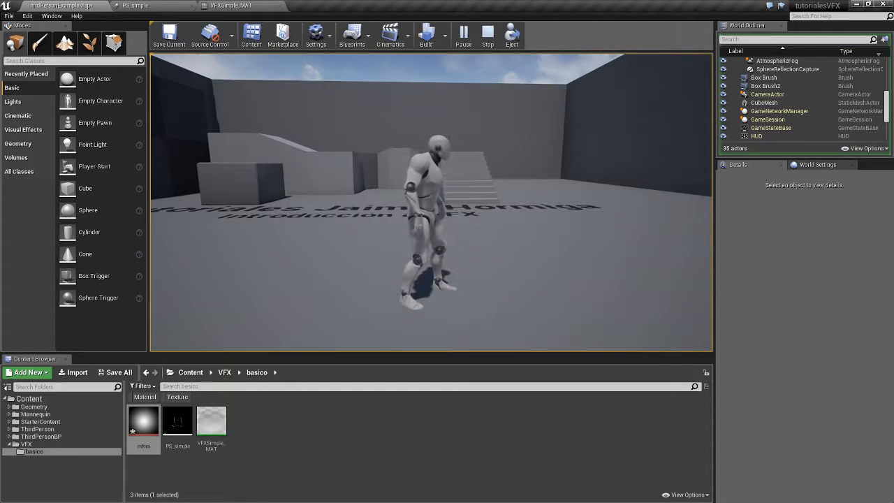
key("Escape")
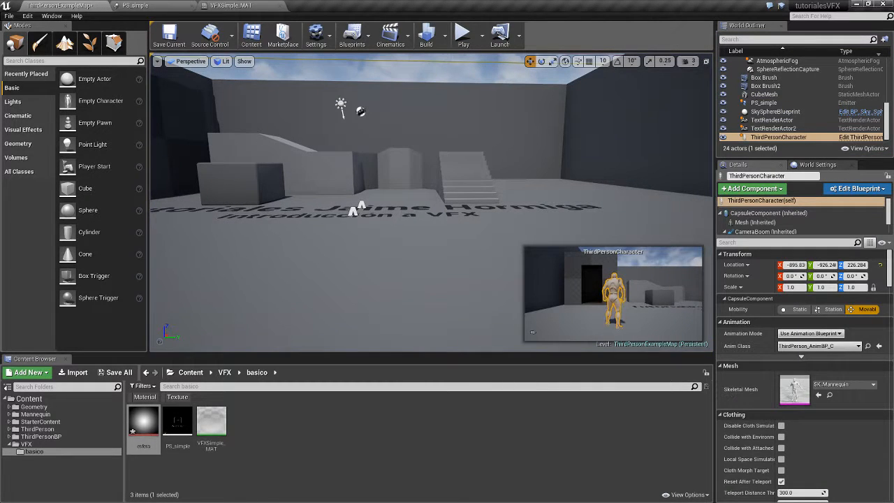